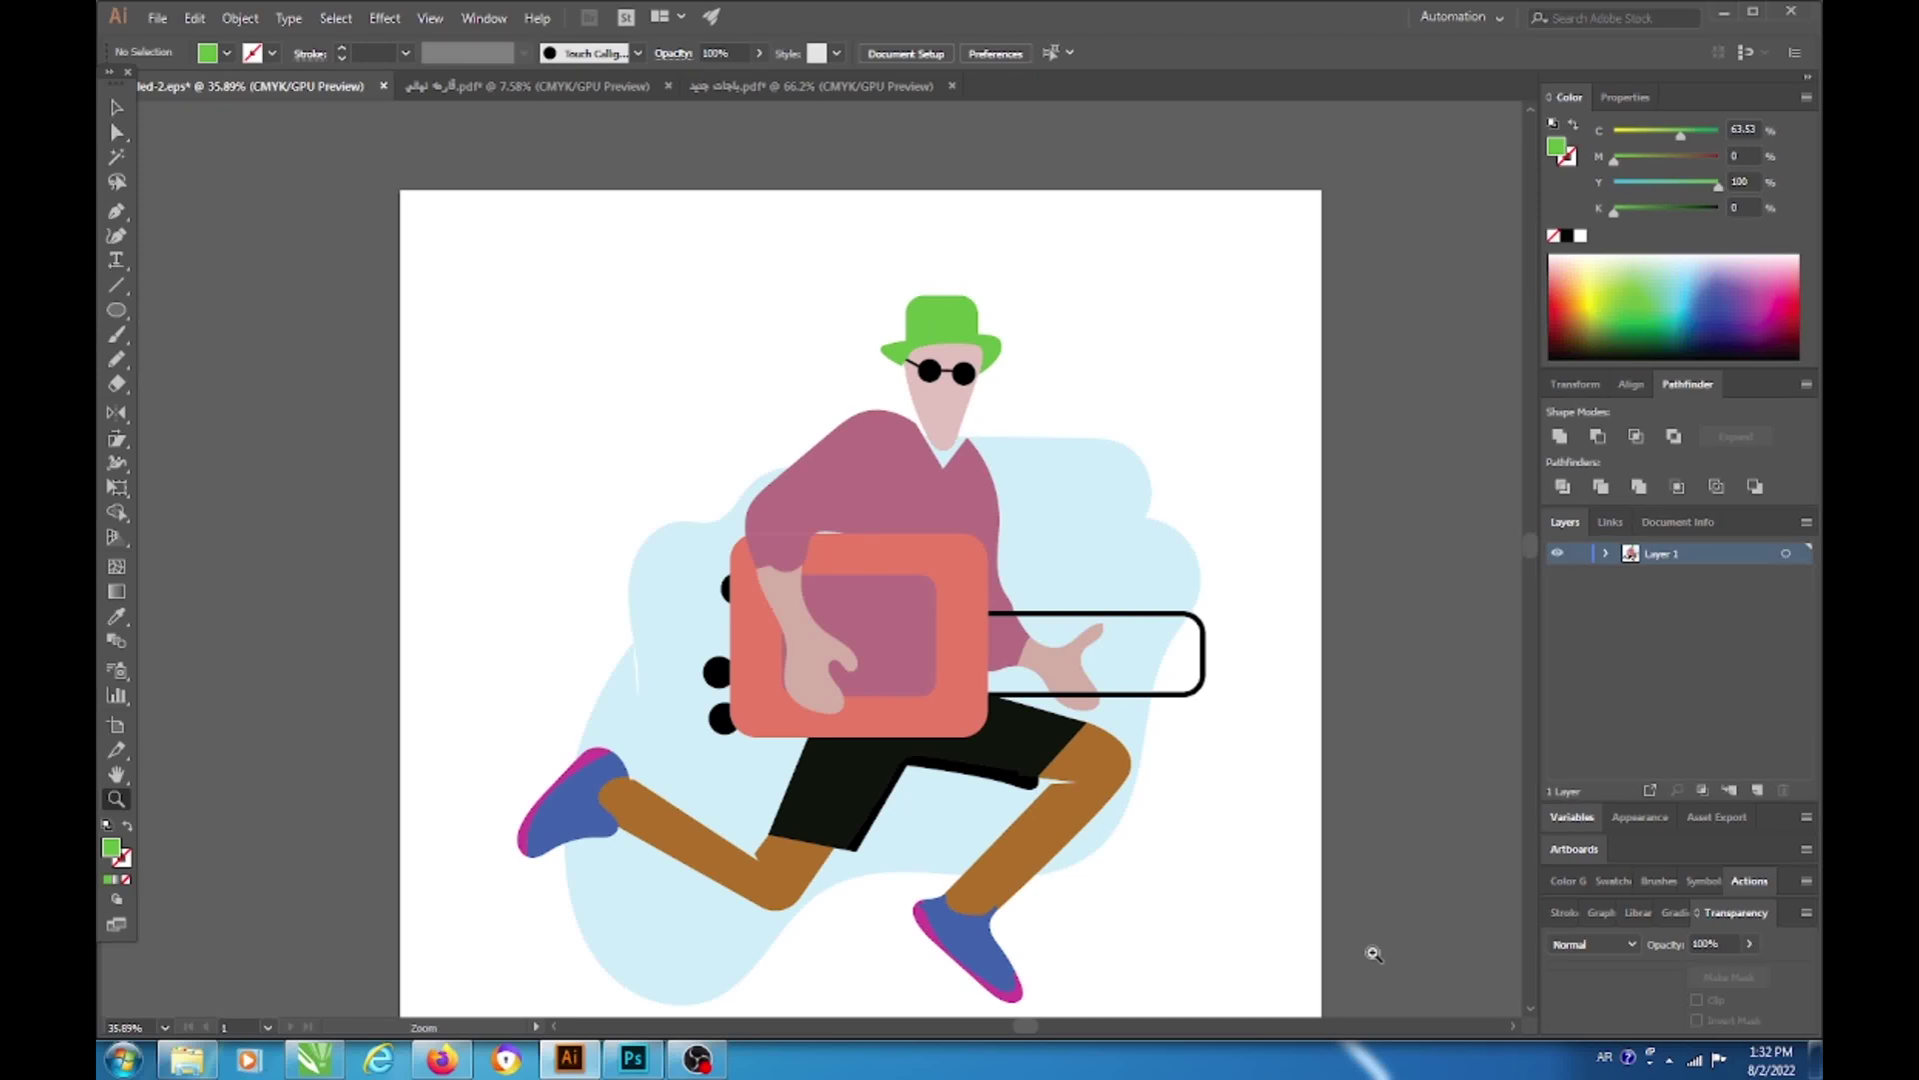
Step: Inspect the existing illustration group on the artboard, selecting and deselecting it
left_click_drag(1140, 785, 1152, 705)
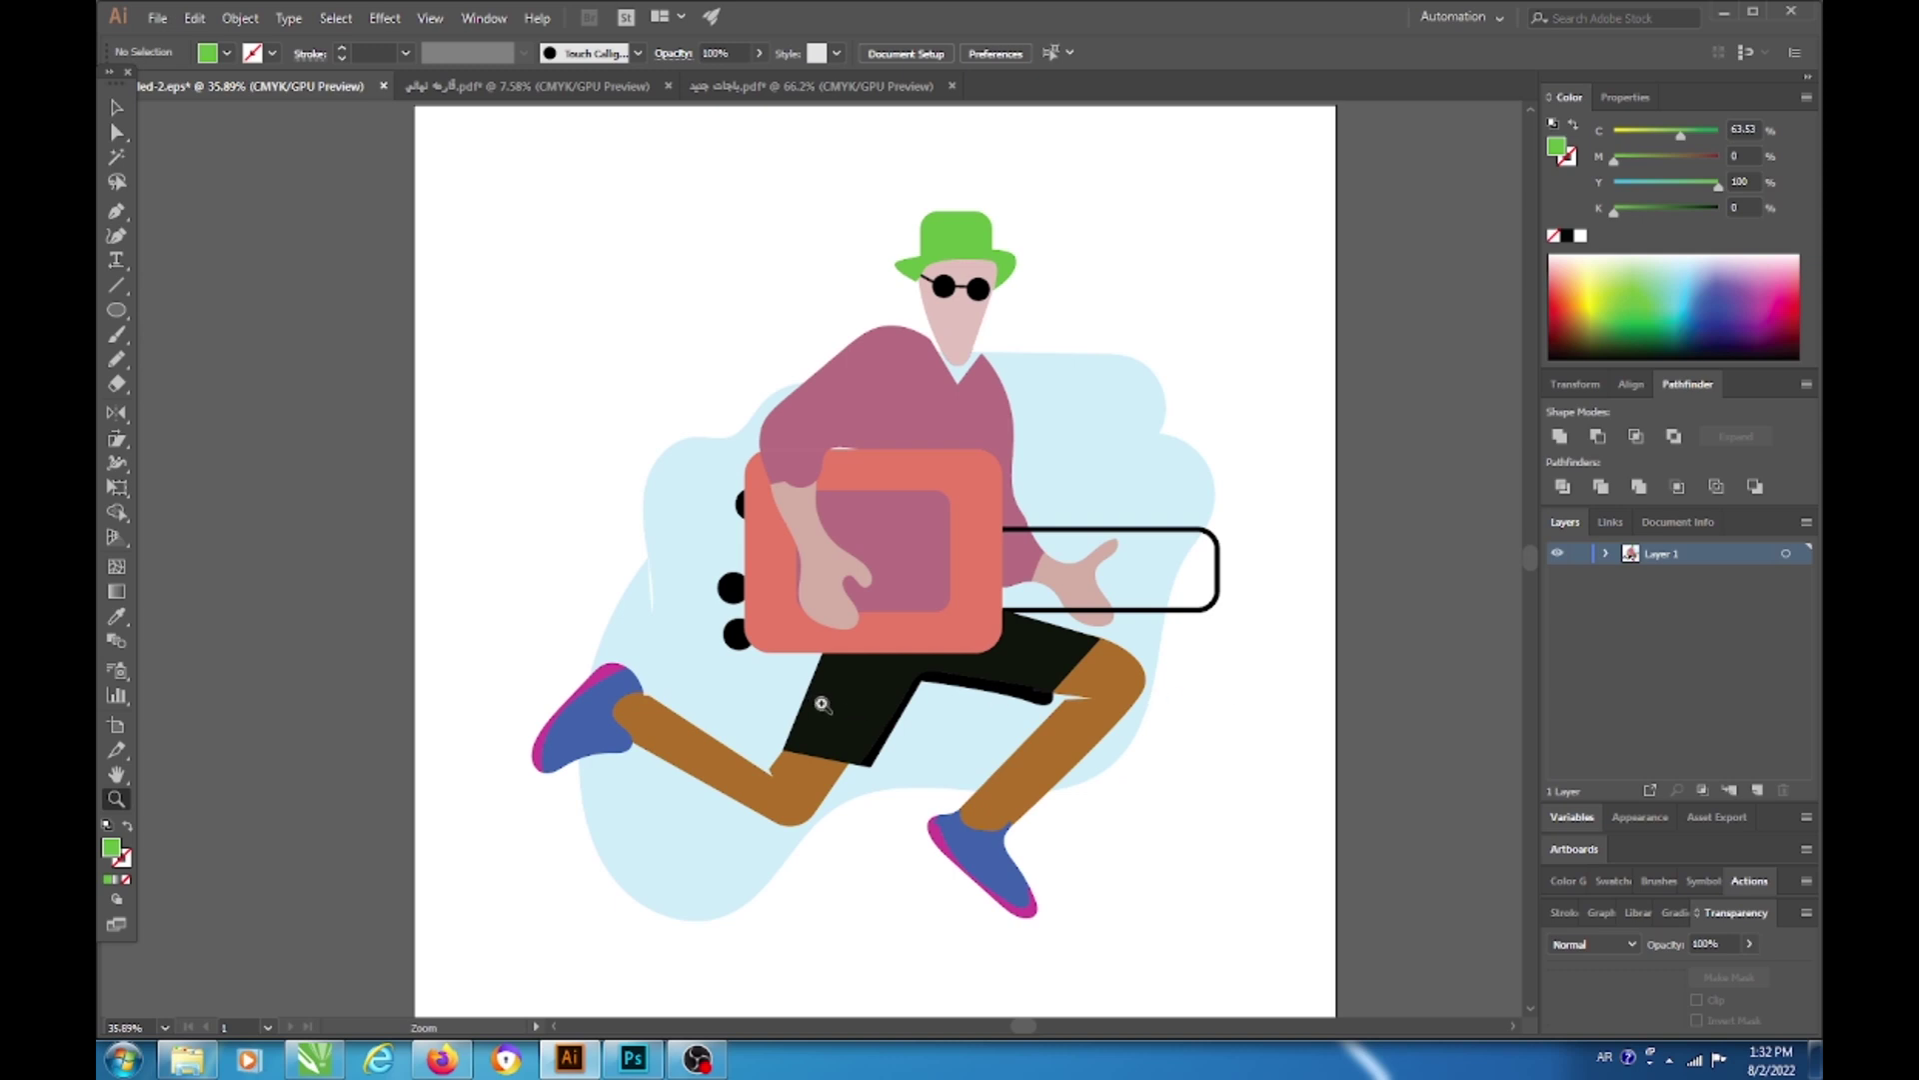
scroll(839, 560, "down", 3)
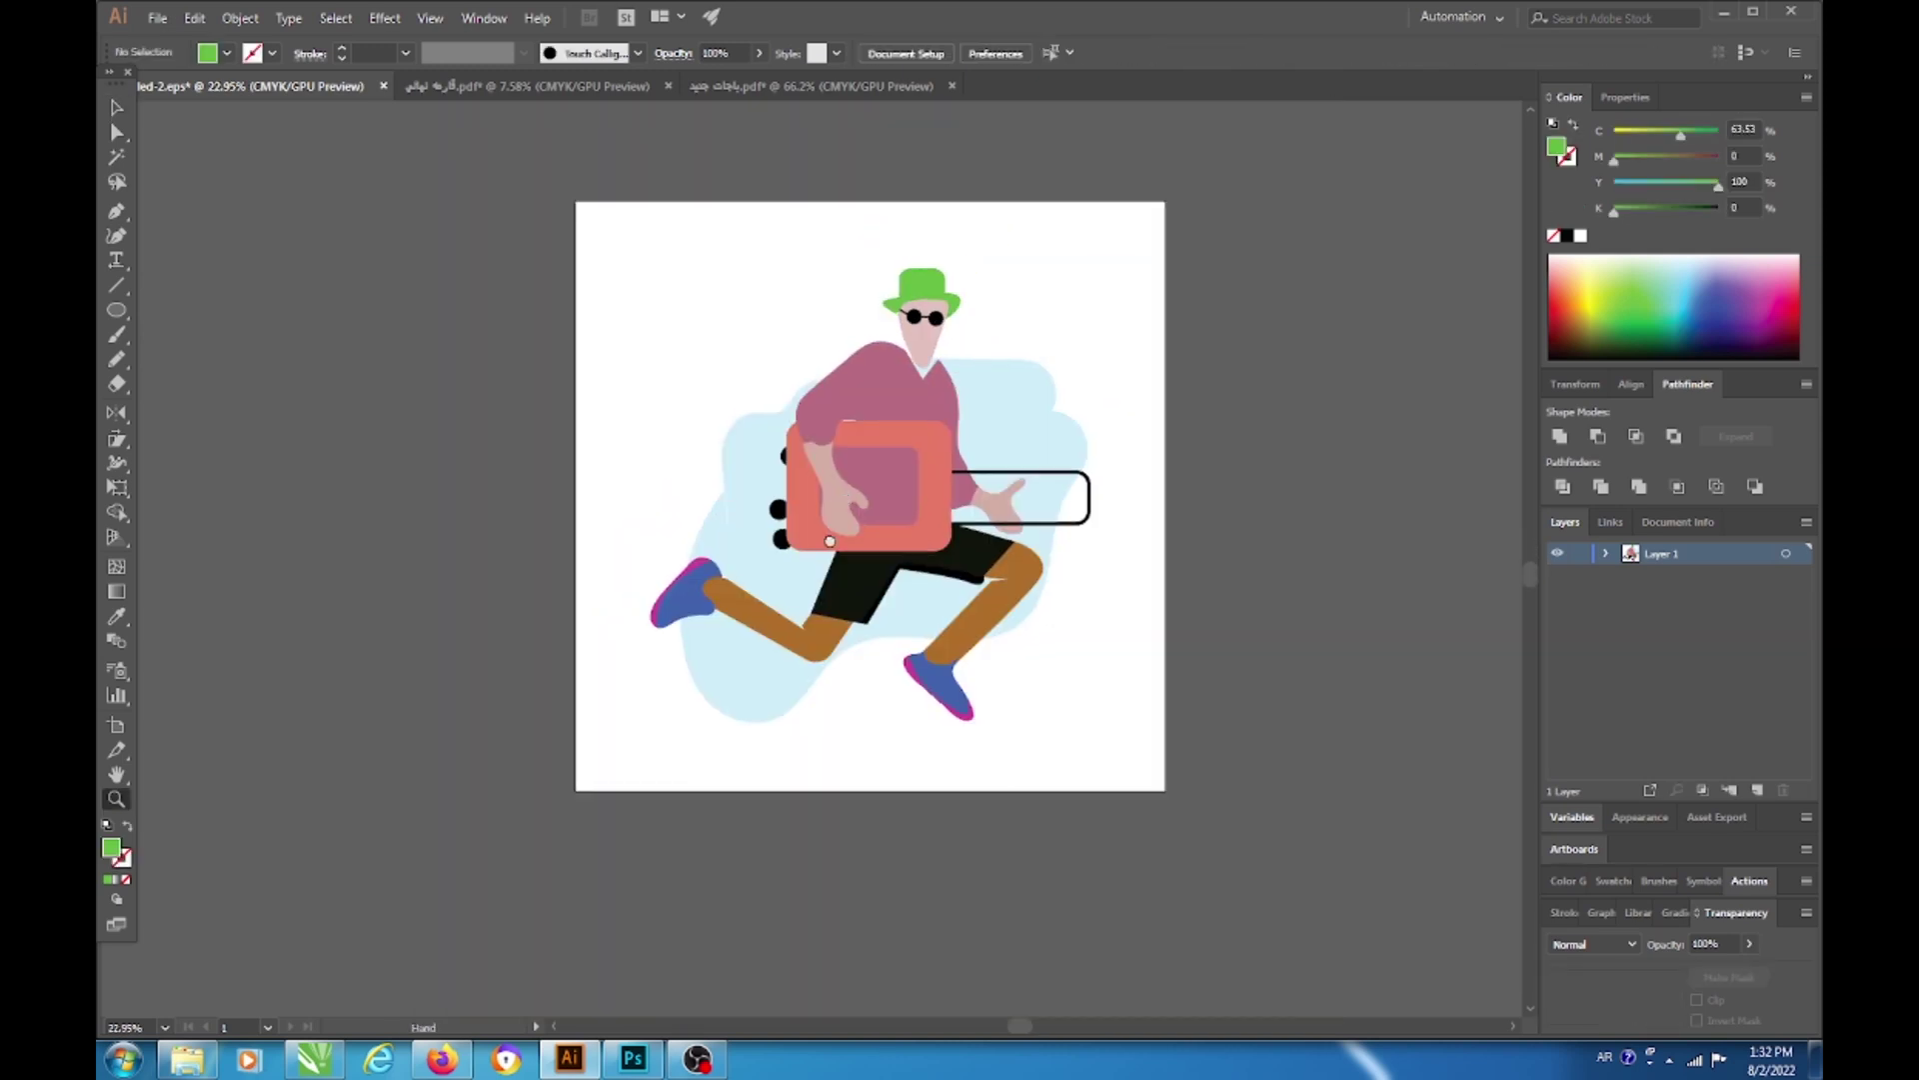
scroll(965, 510, "up", 2)
key("v")
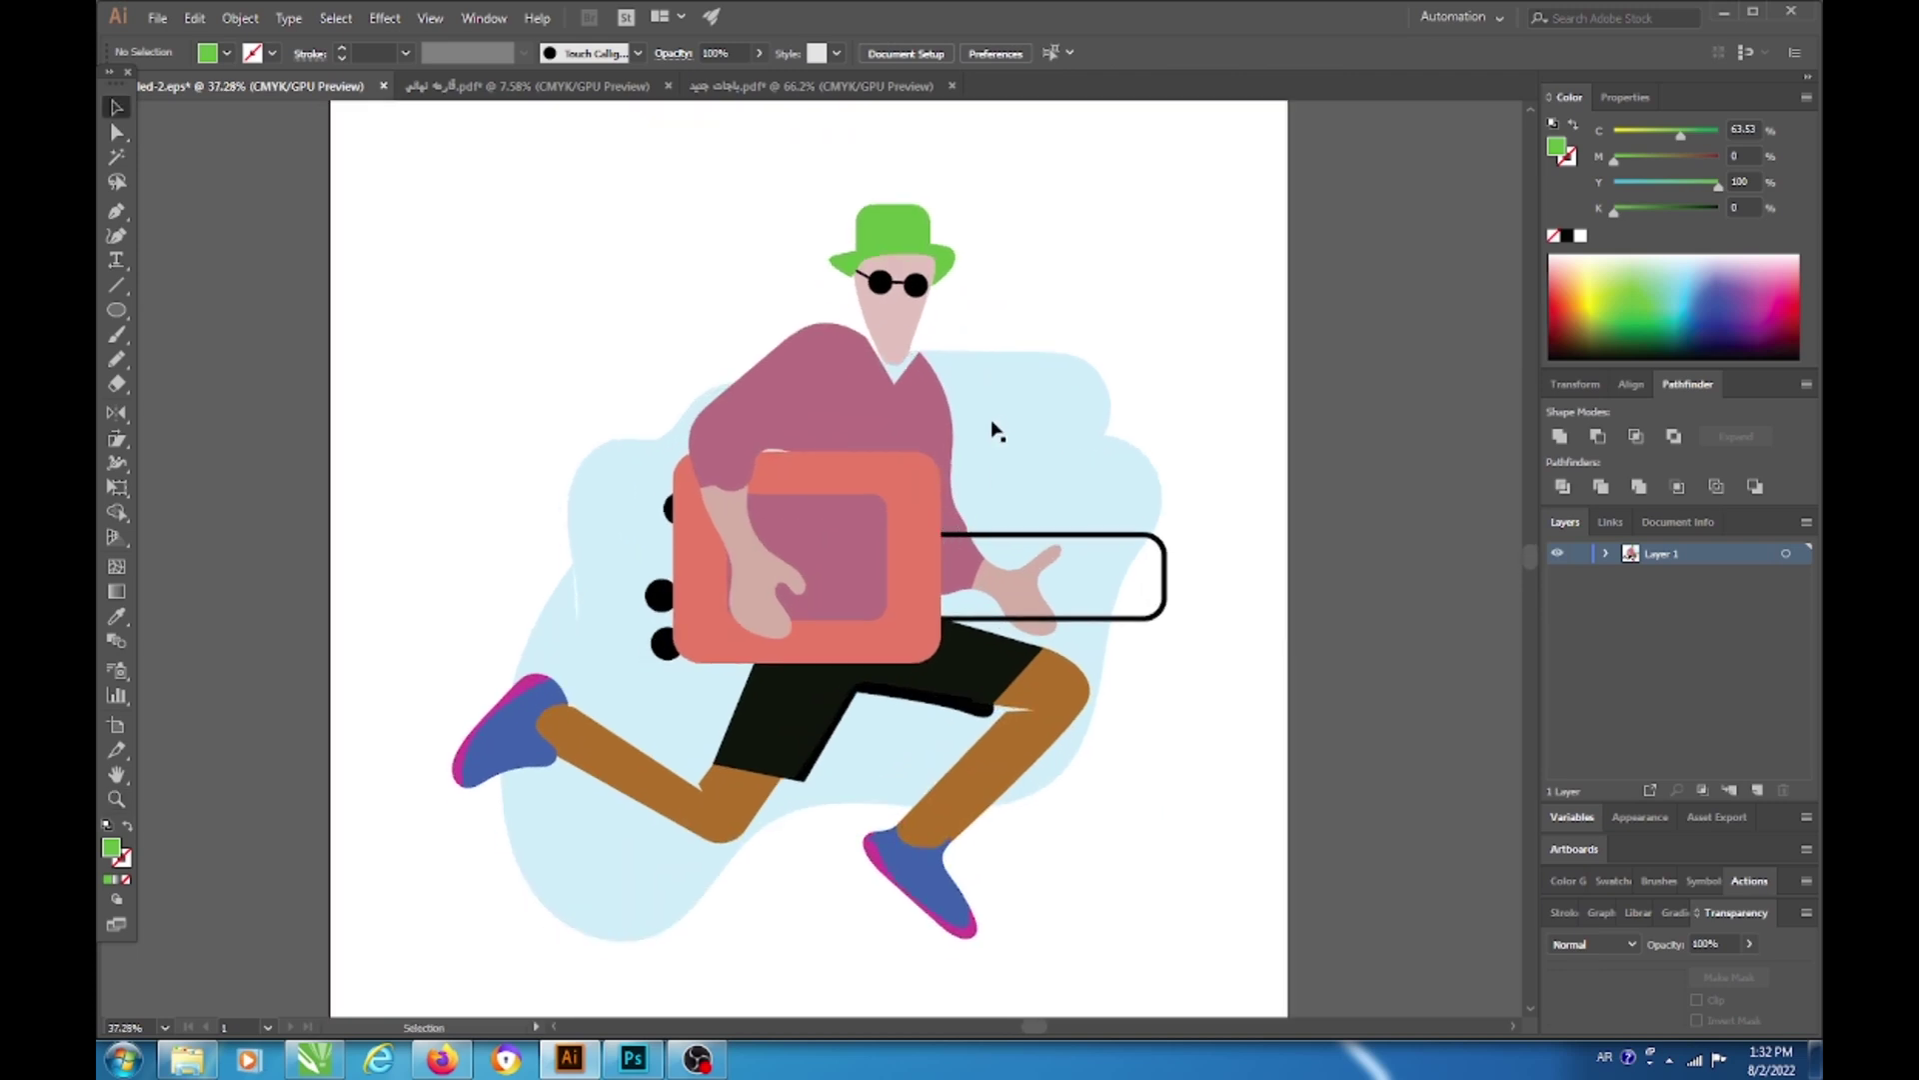
left_click(885, 487)
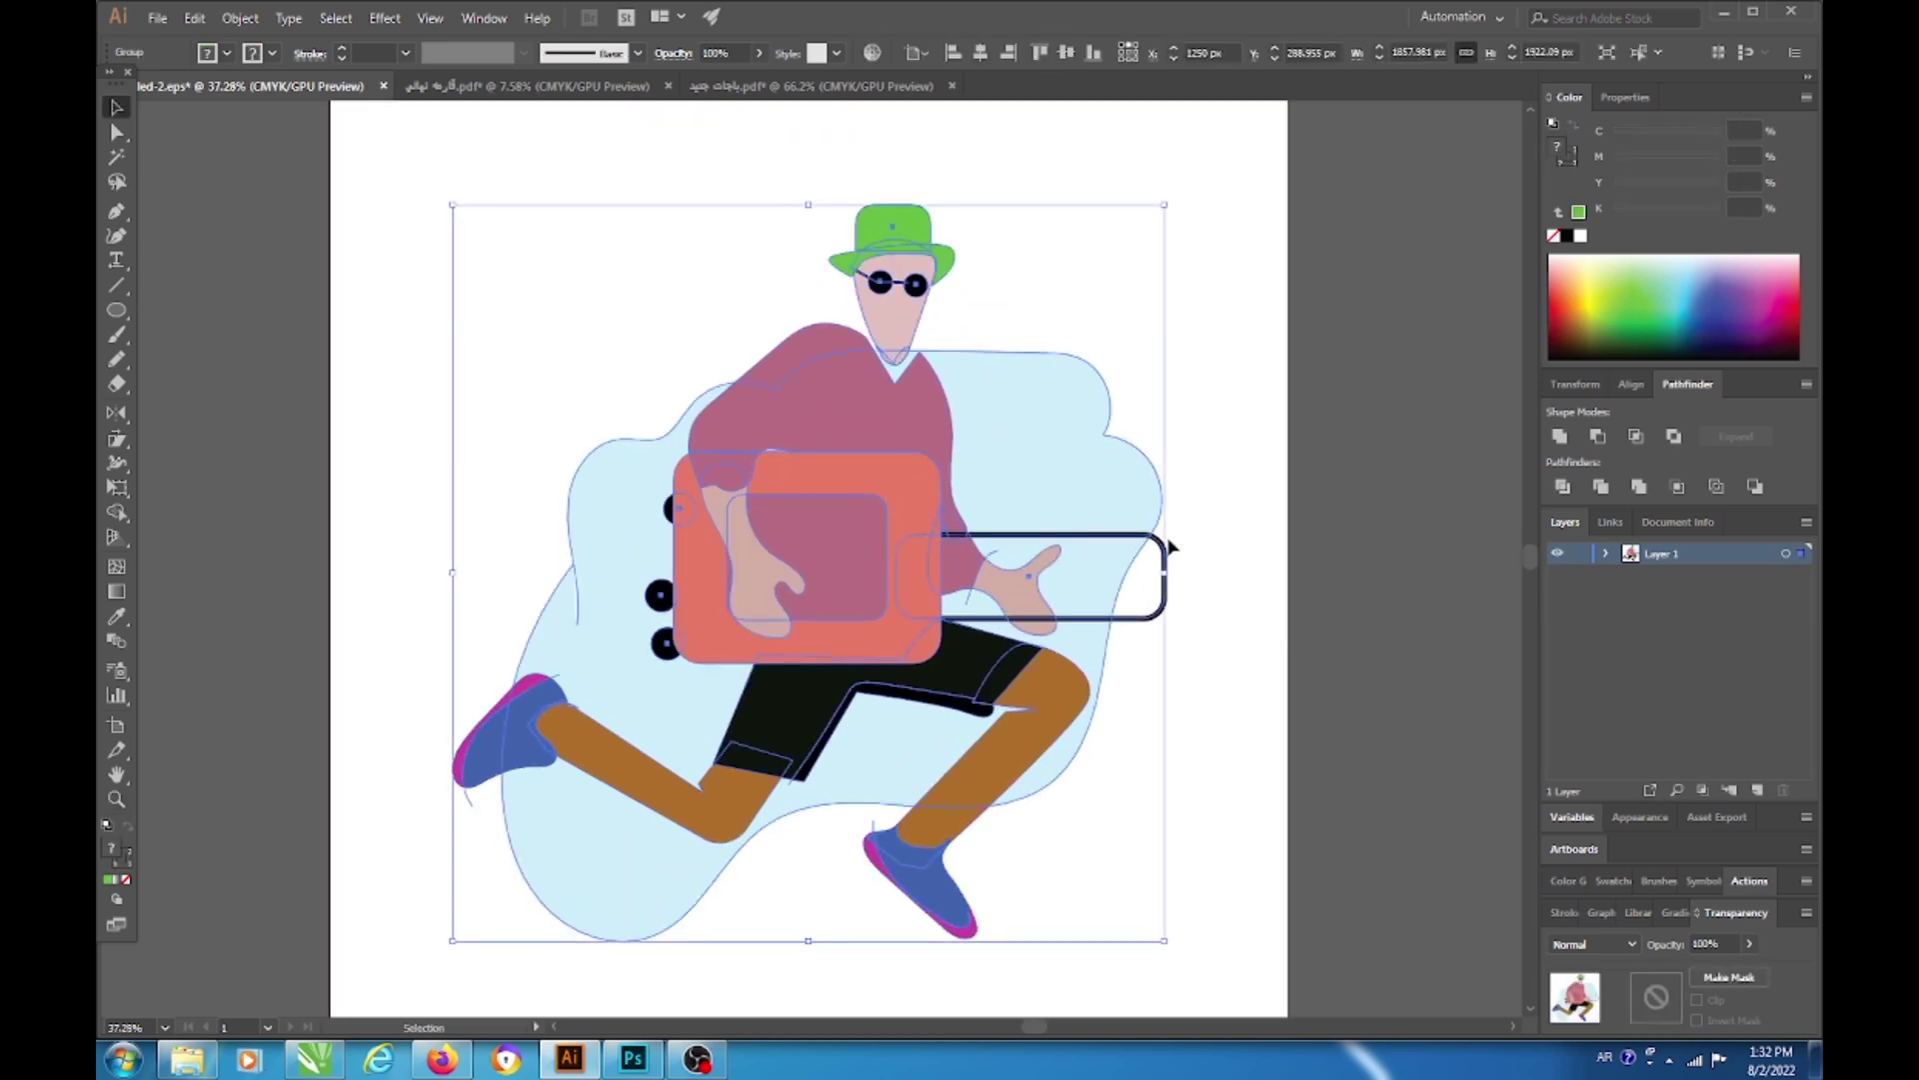
left_click(1172, 572)
left_click(865, 580)
left_click(1248, 318)
left_click(793, 549)
left_click(808, 493, "shift")
mouse_move(809, 511)
left_mouse_down()
mouse_move(699, 545)
mouse_move(799, 575)
left_mouse_up()
scroll(772, 525, "down", 2)
left_click(851, 571)
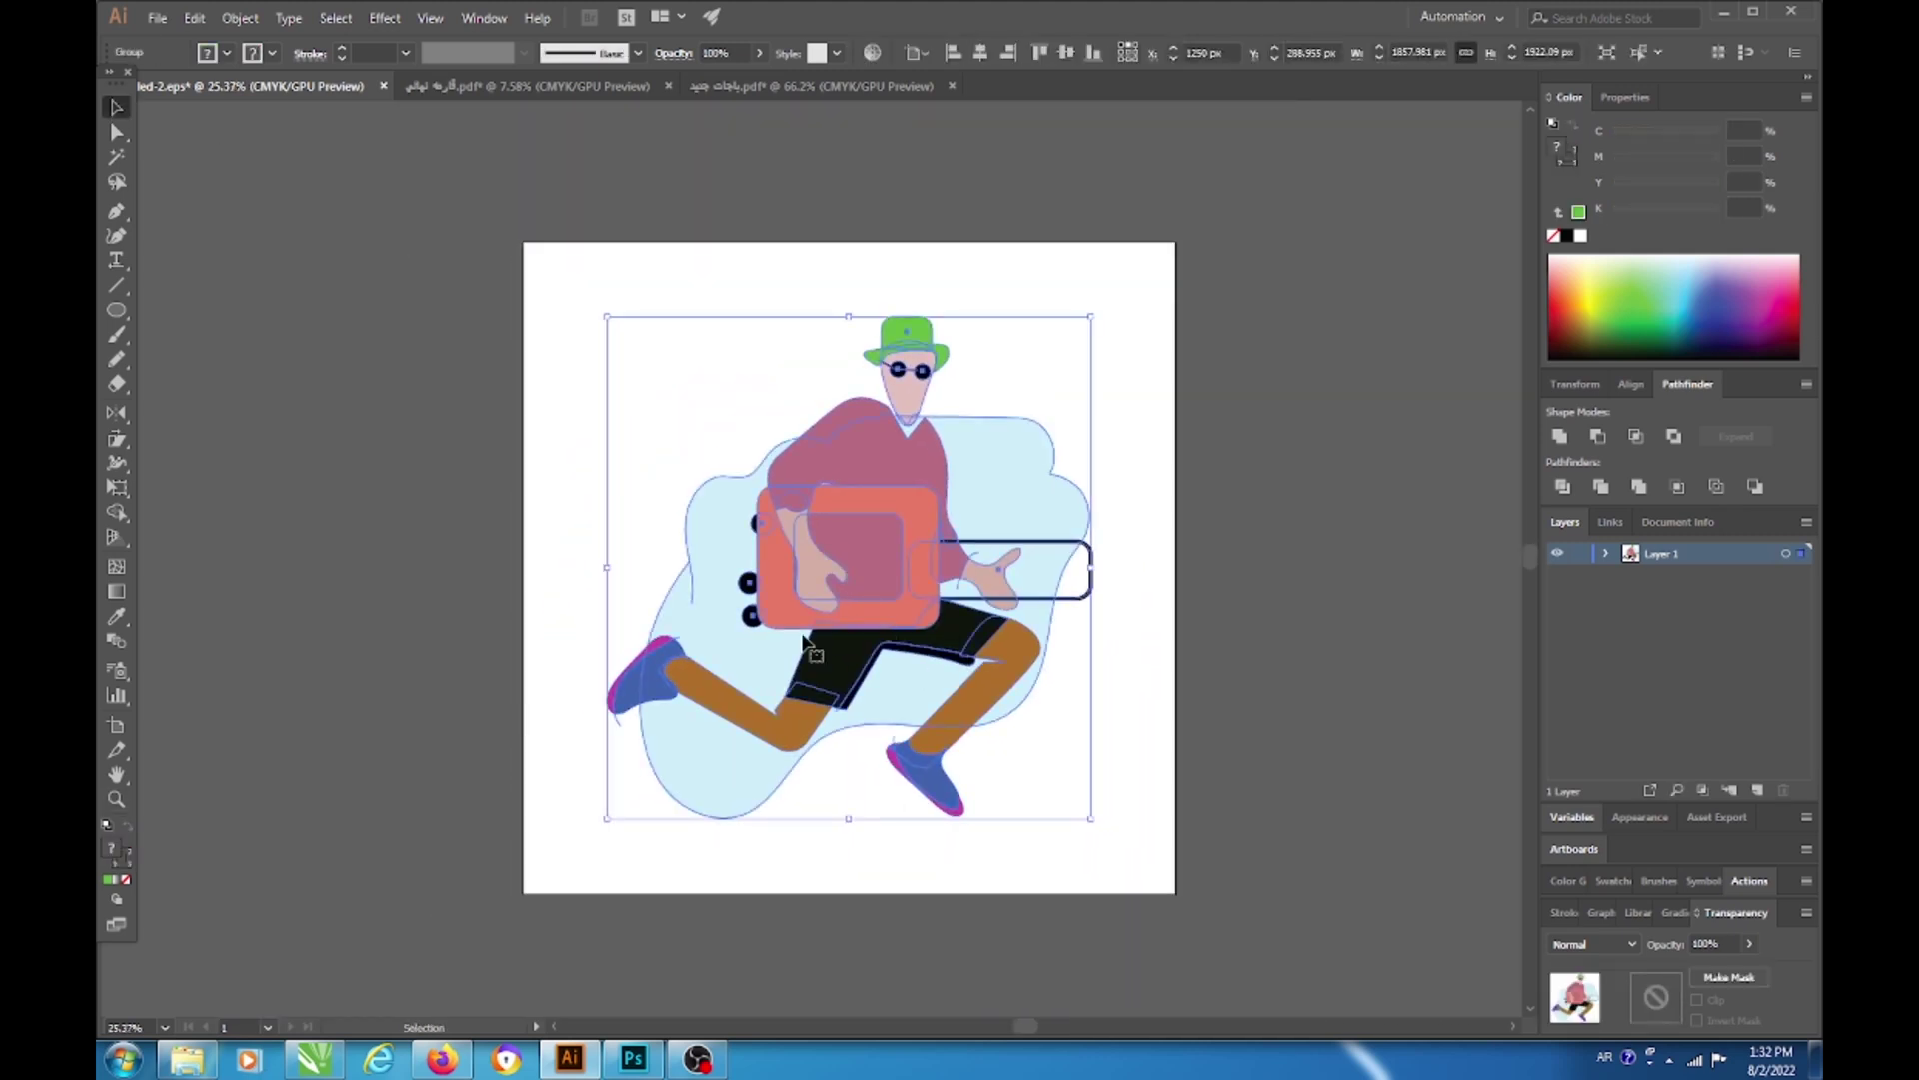
Step: Copy the tourist photo from the Shutterstock page in Firefox and paste it into Illustrator
left_click(445, 1062)
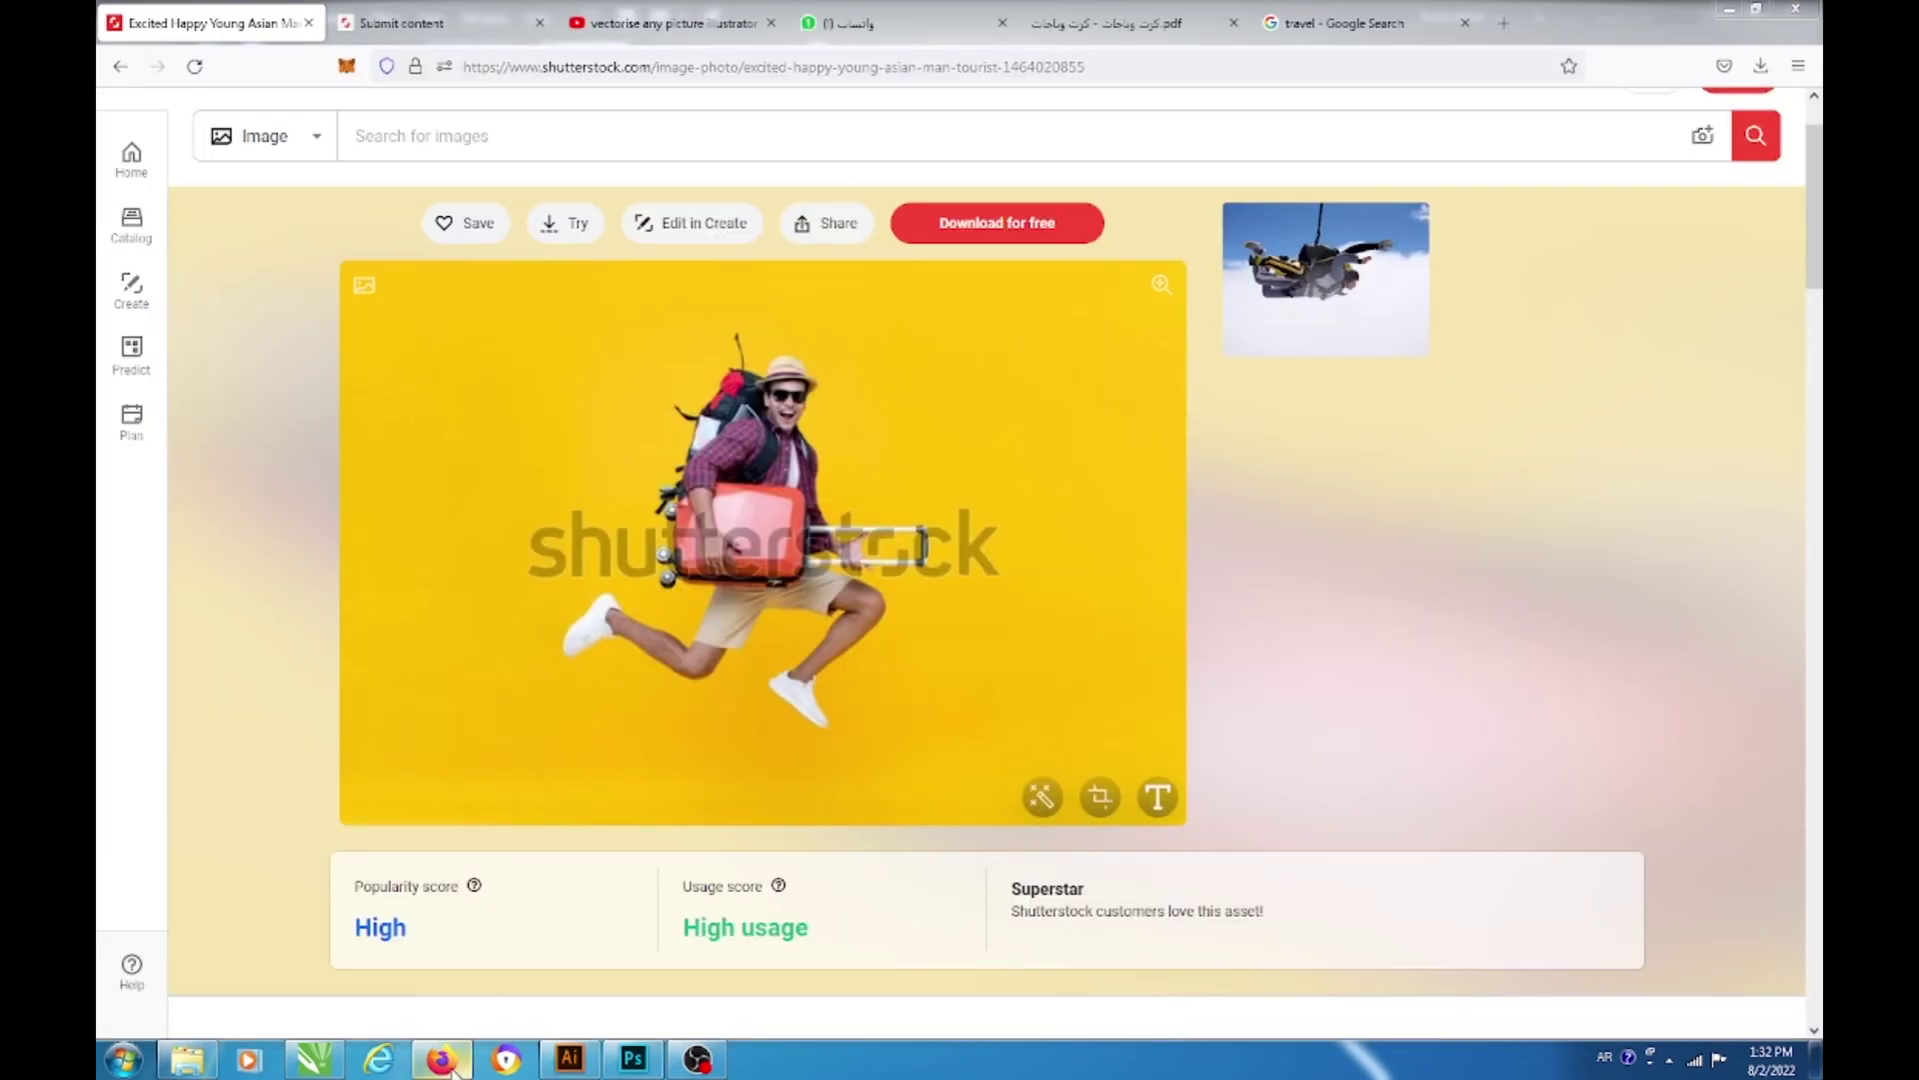
right_click(840, 498)
left_click(924, 538)
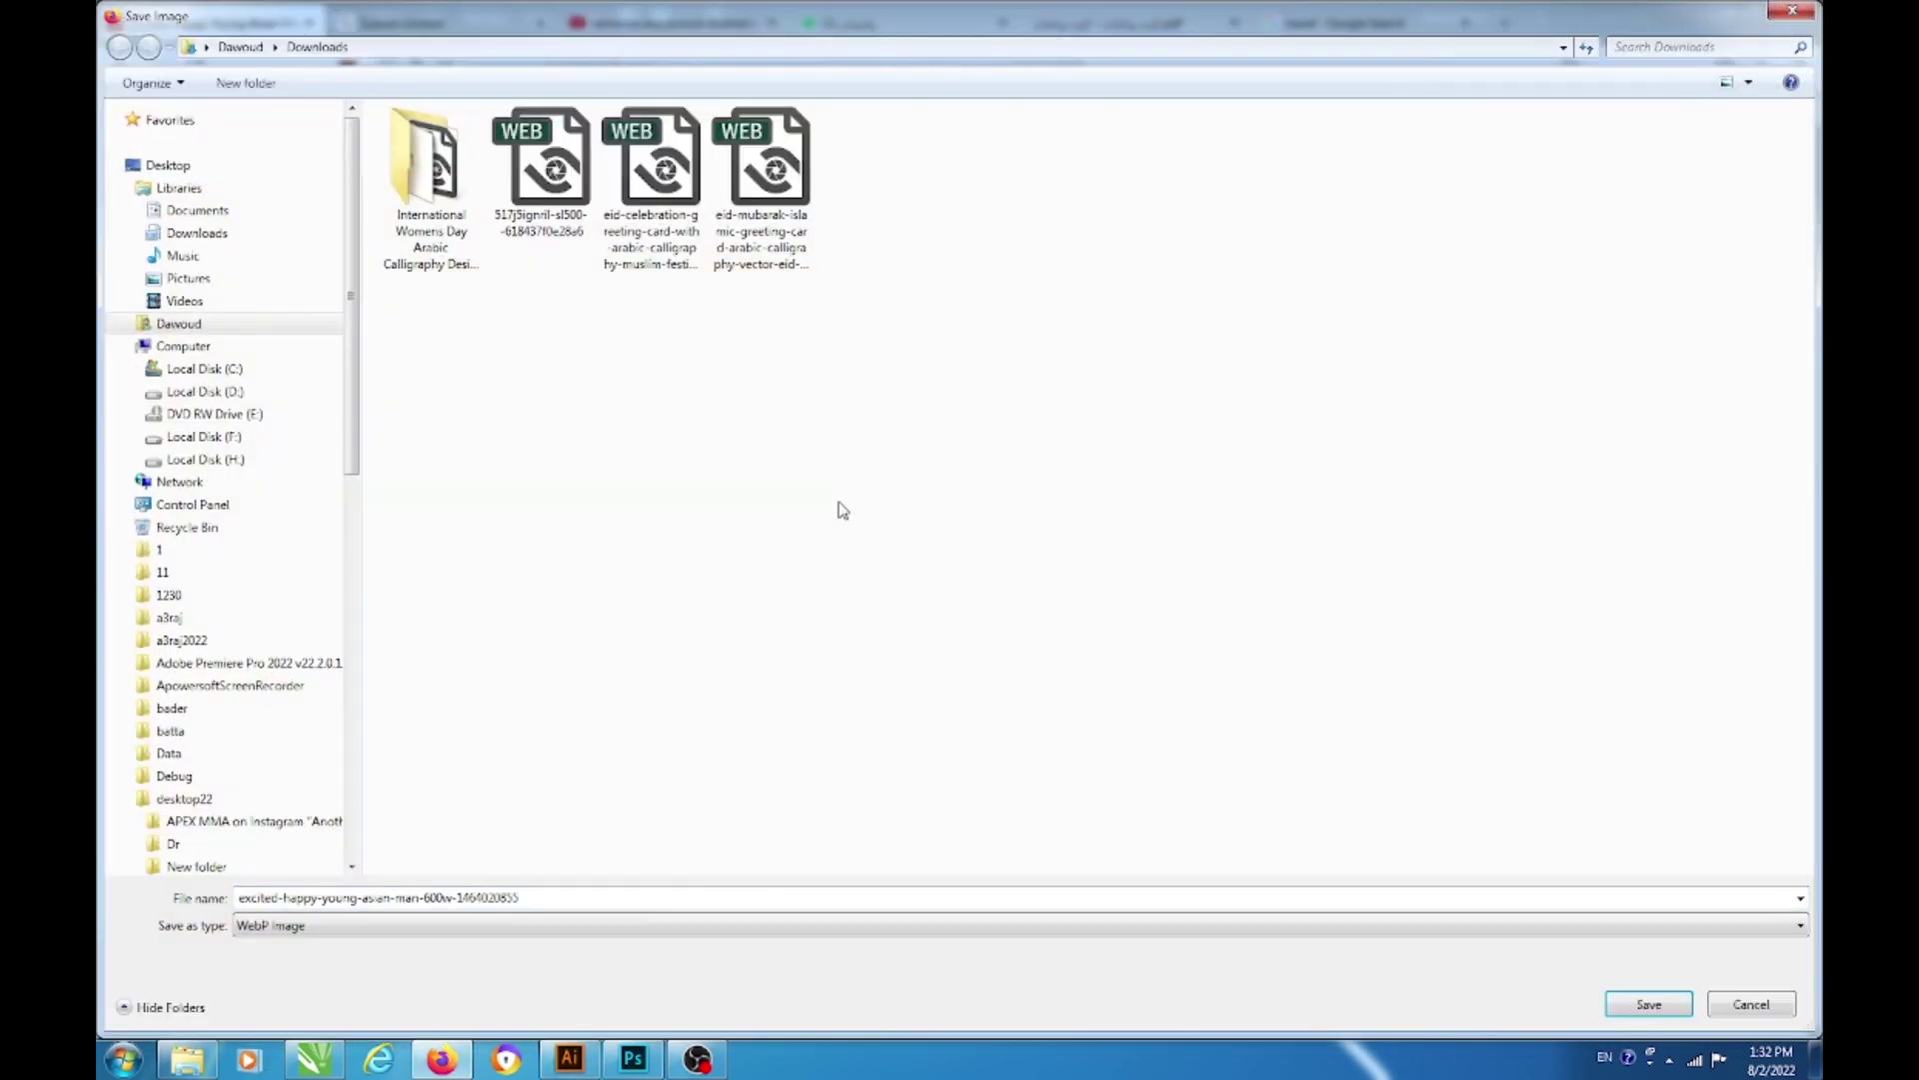
key("Escape")
right_click(824, 472)
left_click(897, 548)
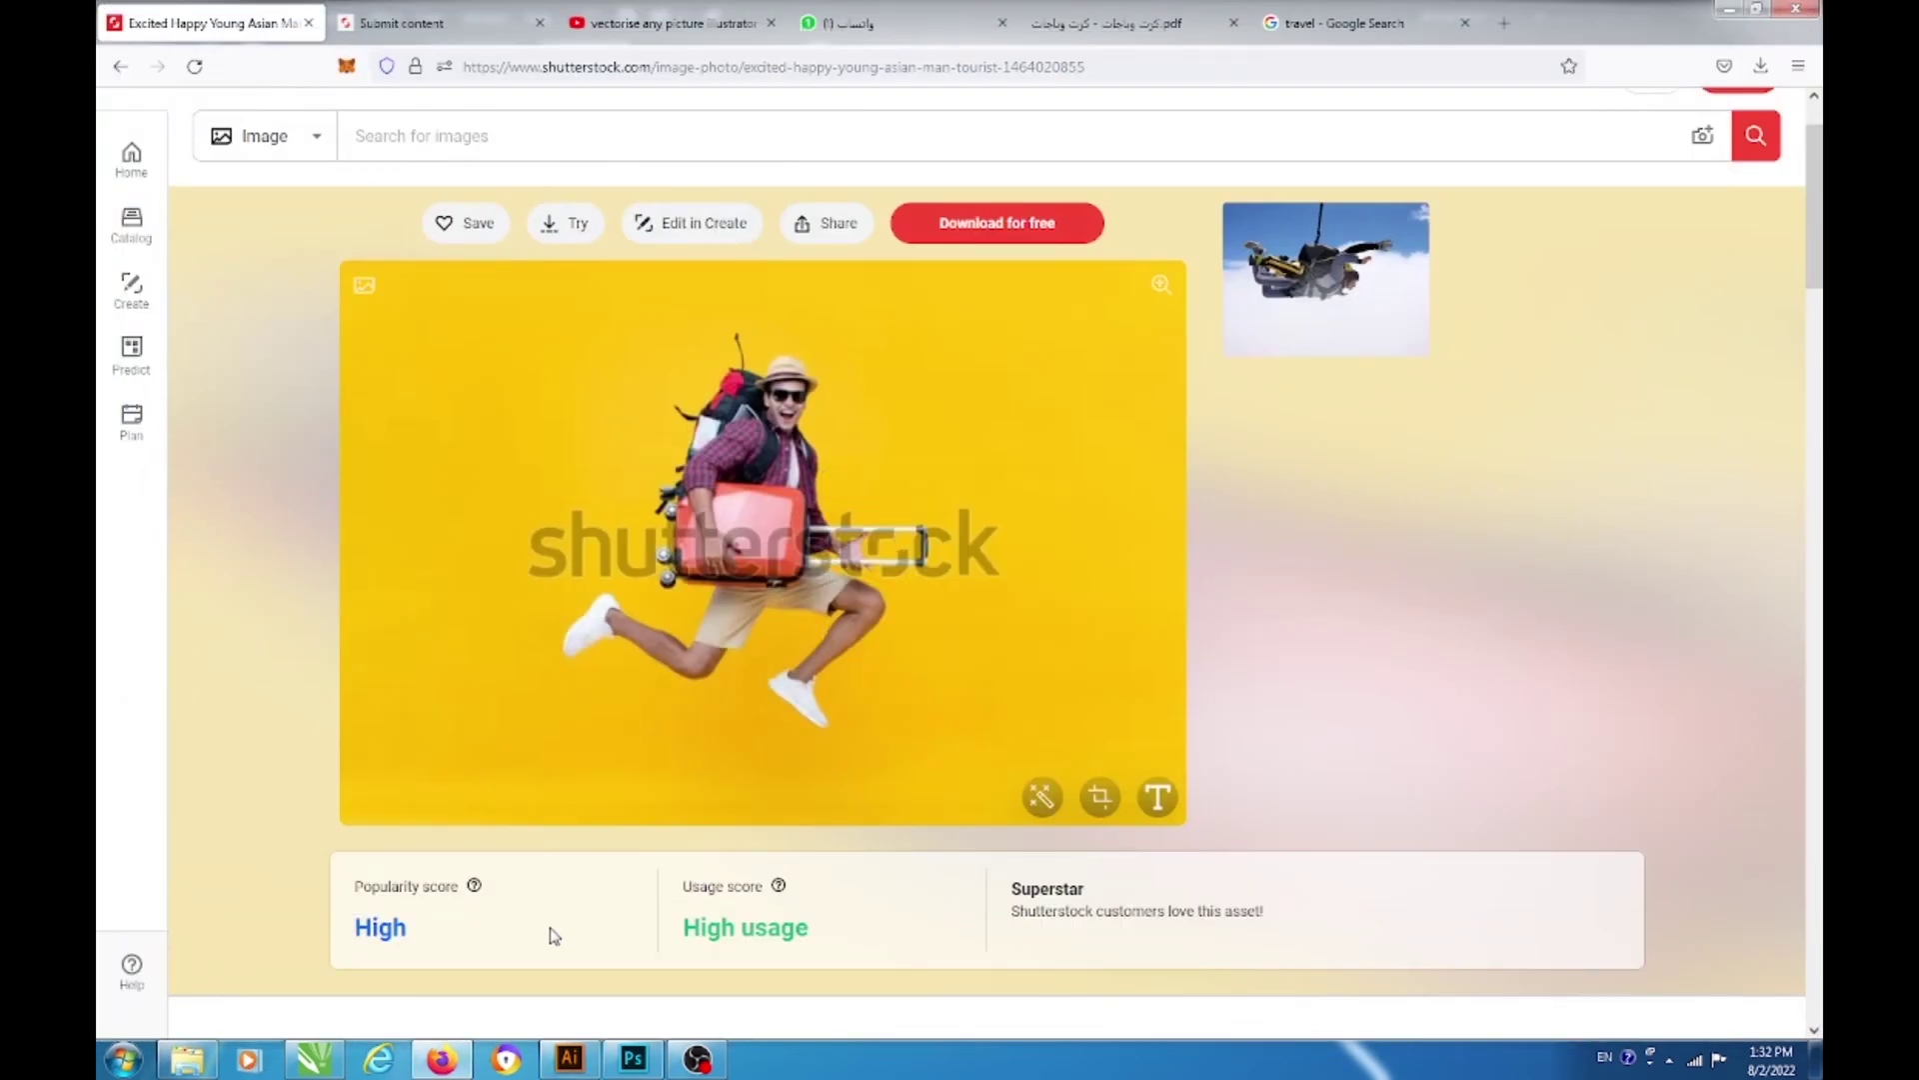
left_click(570, 1060)
key("ctrl+v")
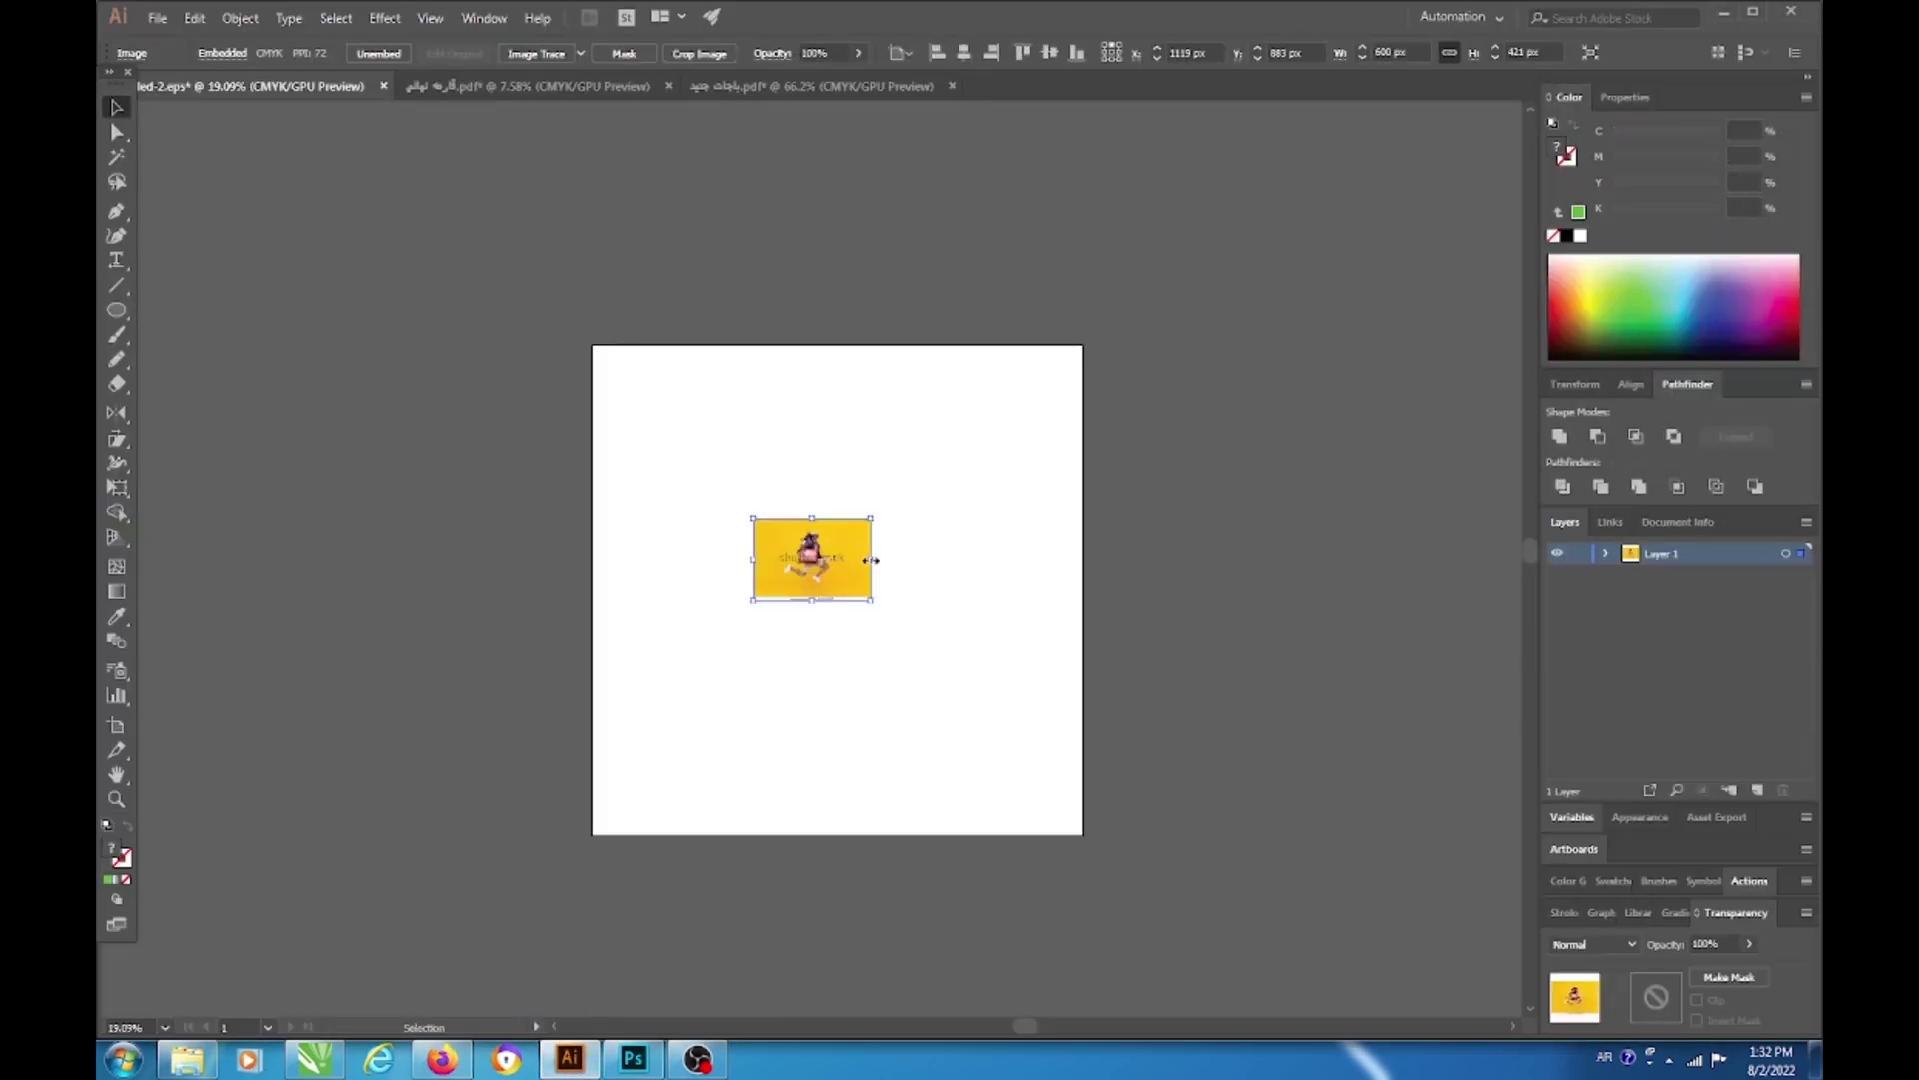
Step: Stretch the pasted photo across the artboard width and deselect it
left_click_drag(870, 560, 994, 560)
key("ctrl+0")
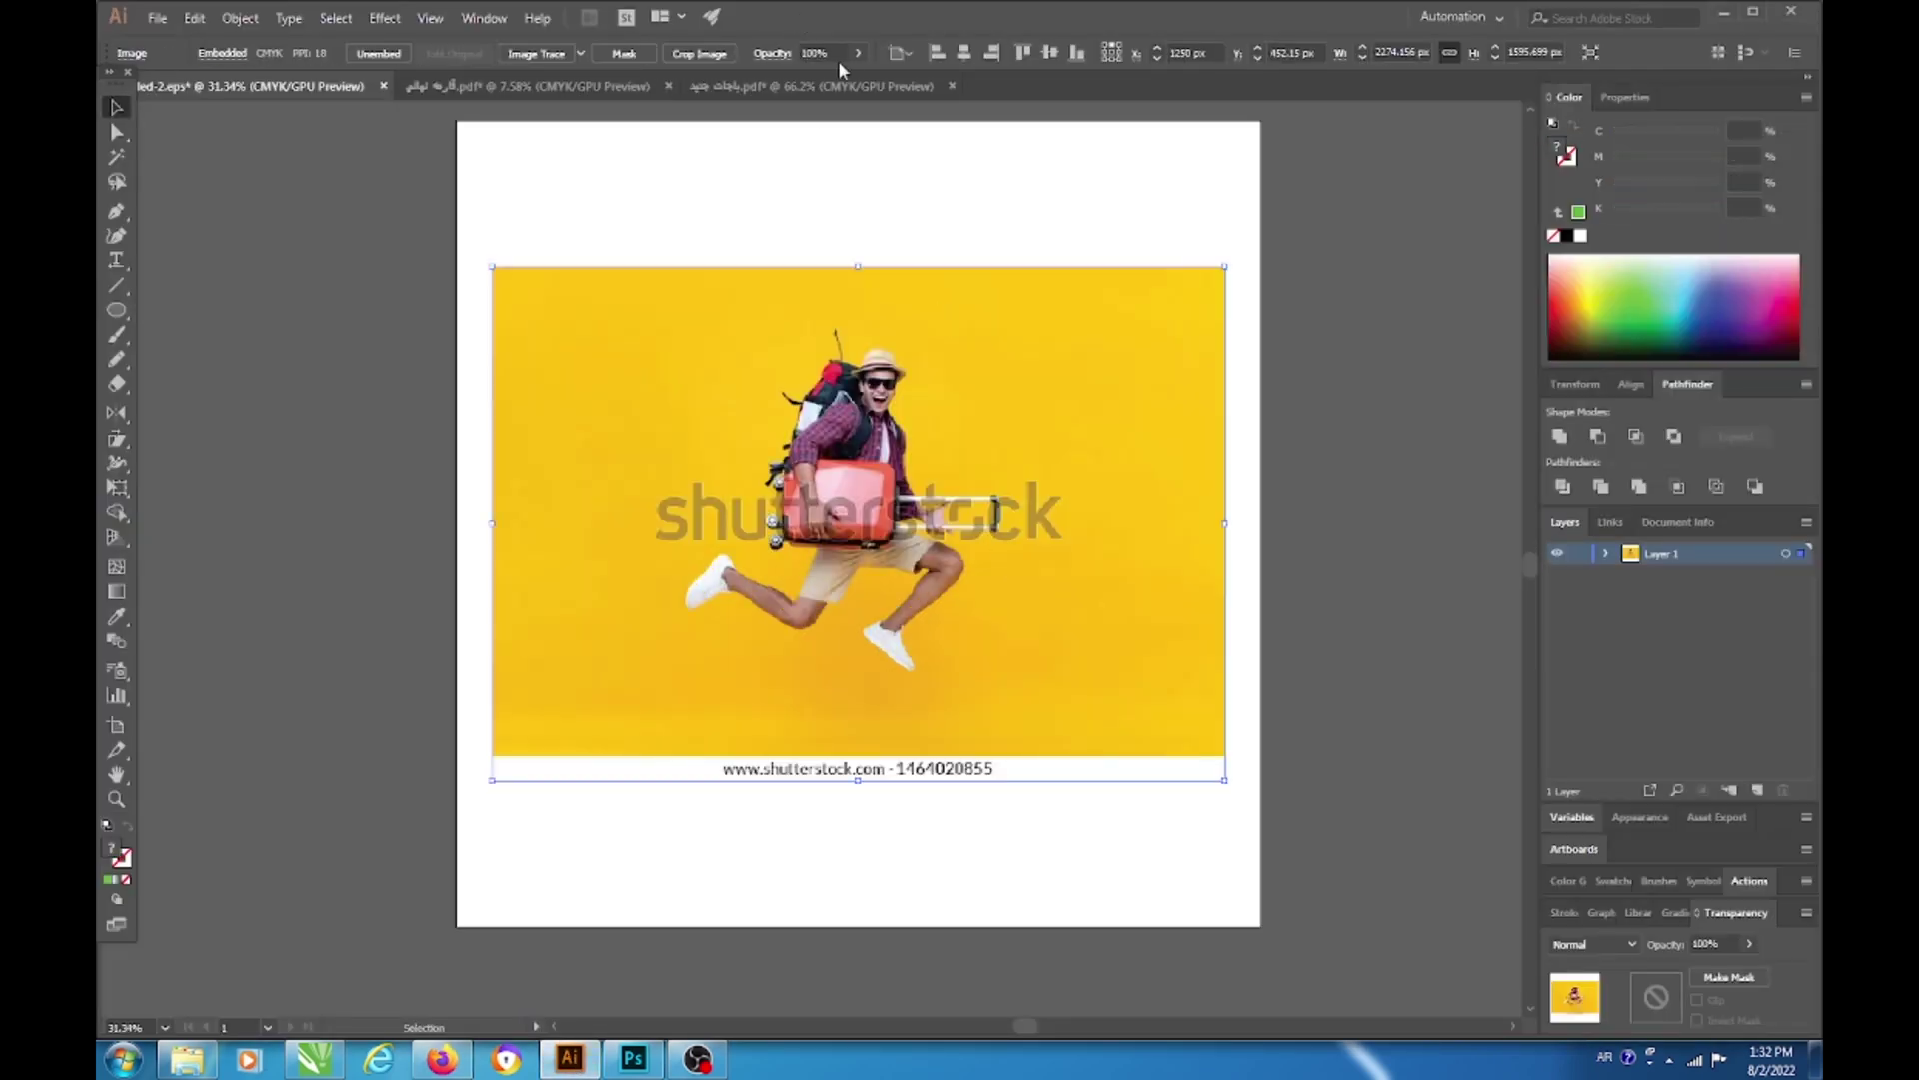
left_click(871, 106)
Step: Zoom in close on the jumping man in the photo
key("z")
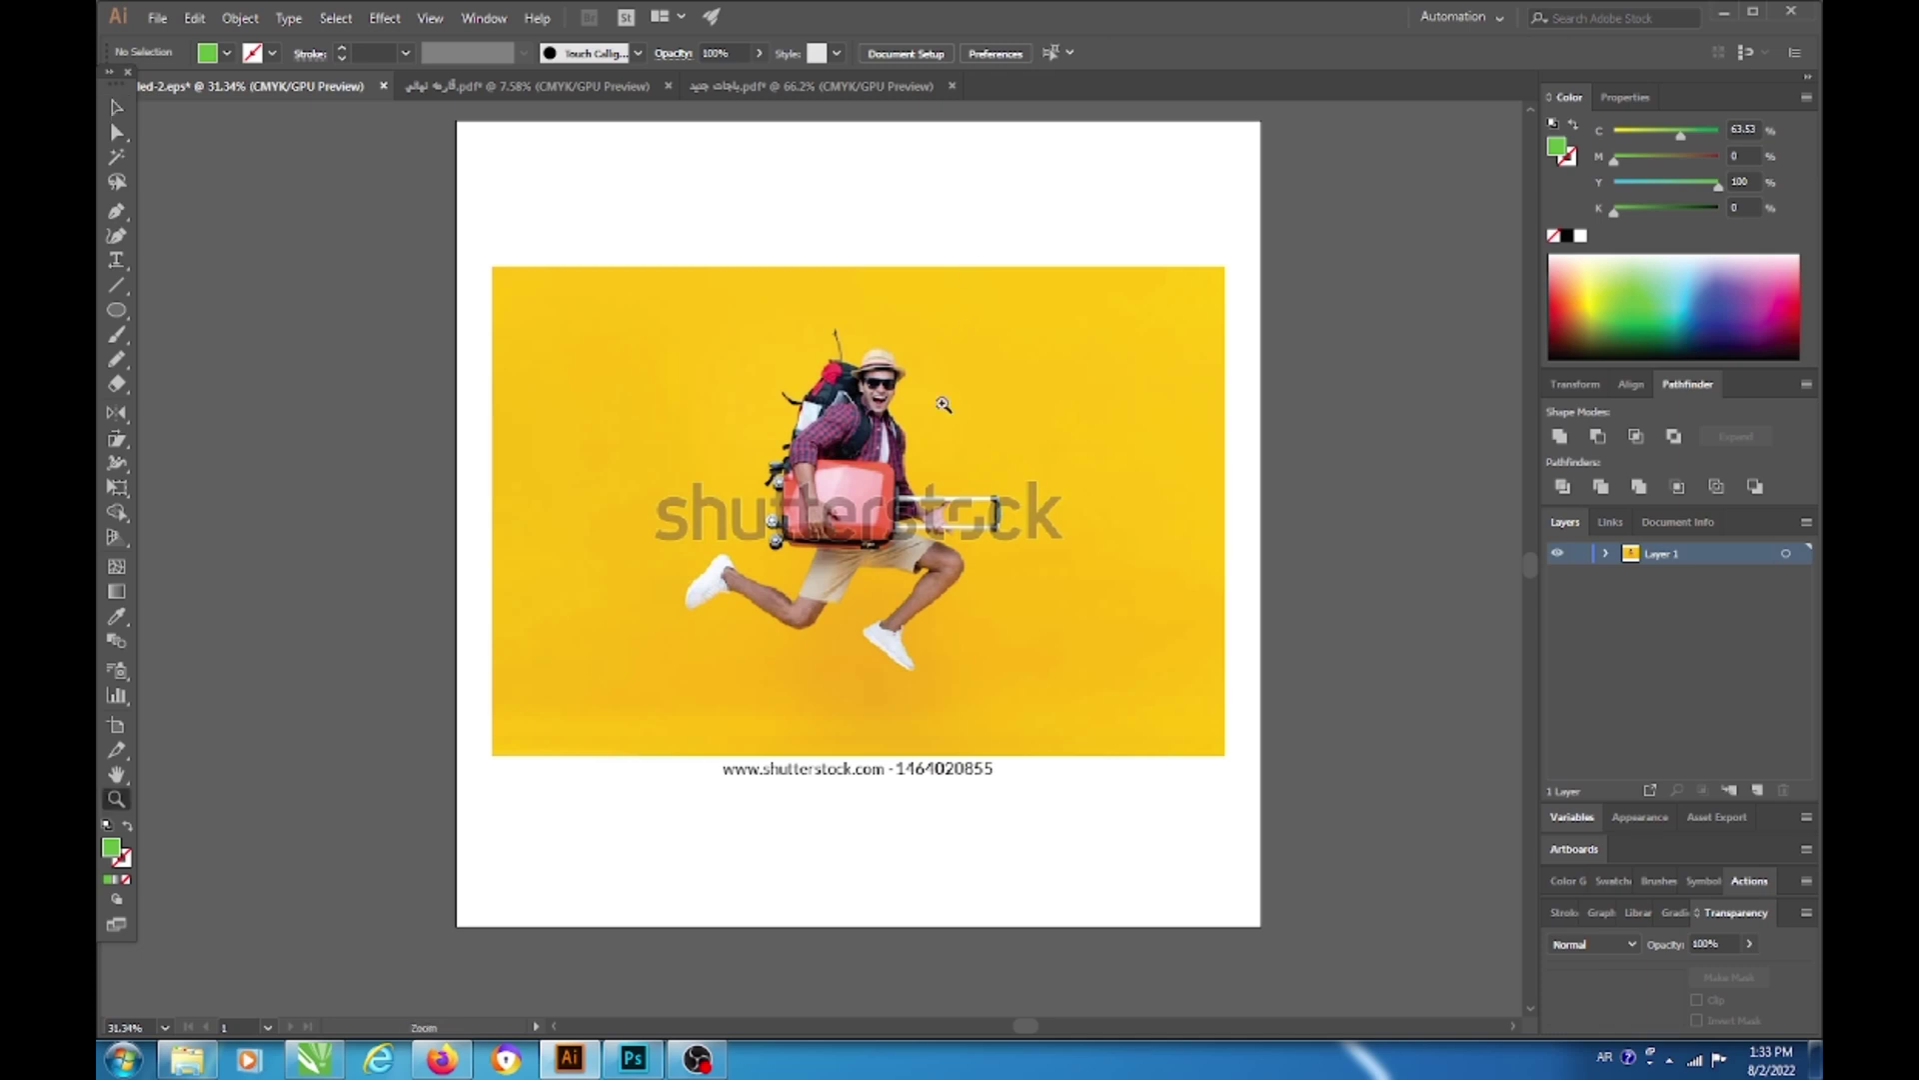
left_click_drag(943, 398, 1037, 375)
scroll(1037, 375, "down", 4)
key("v")
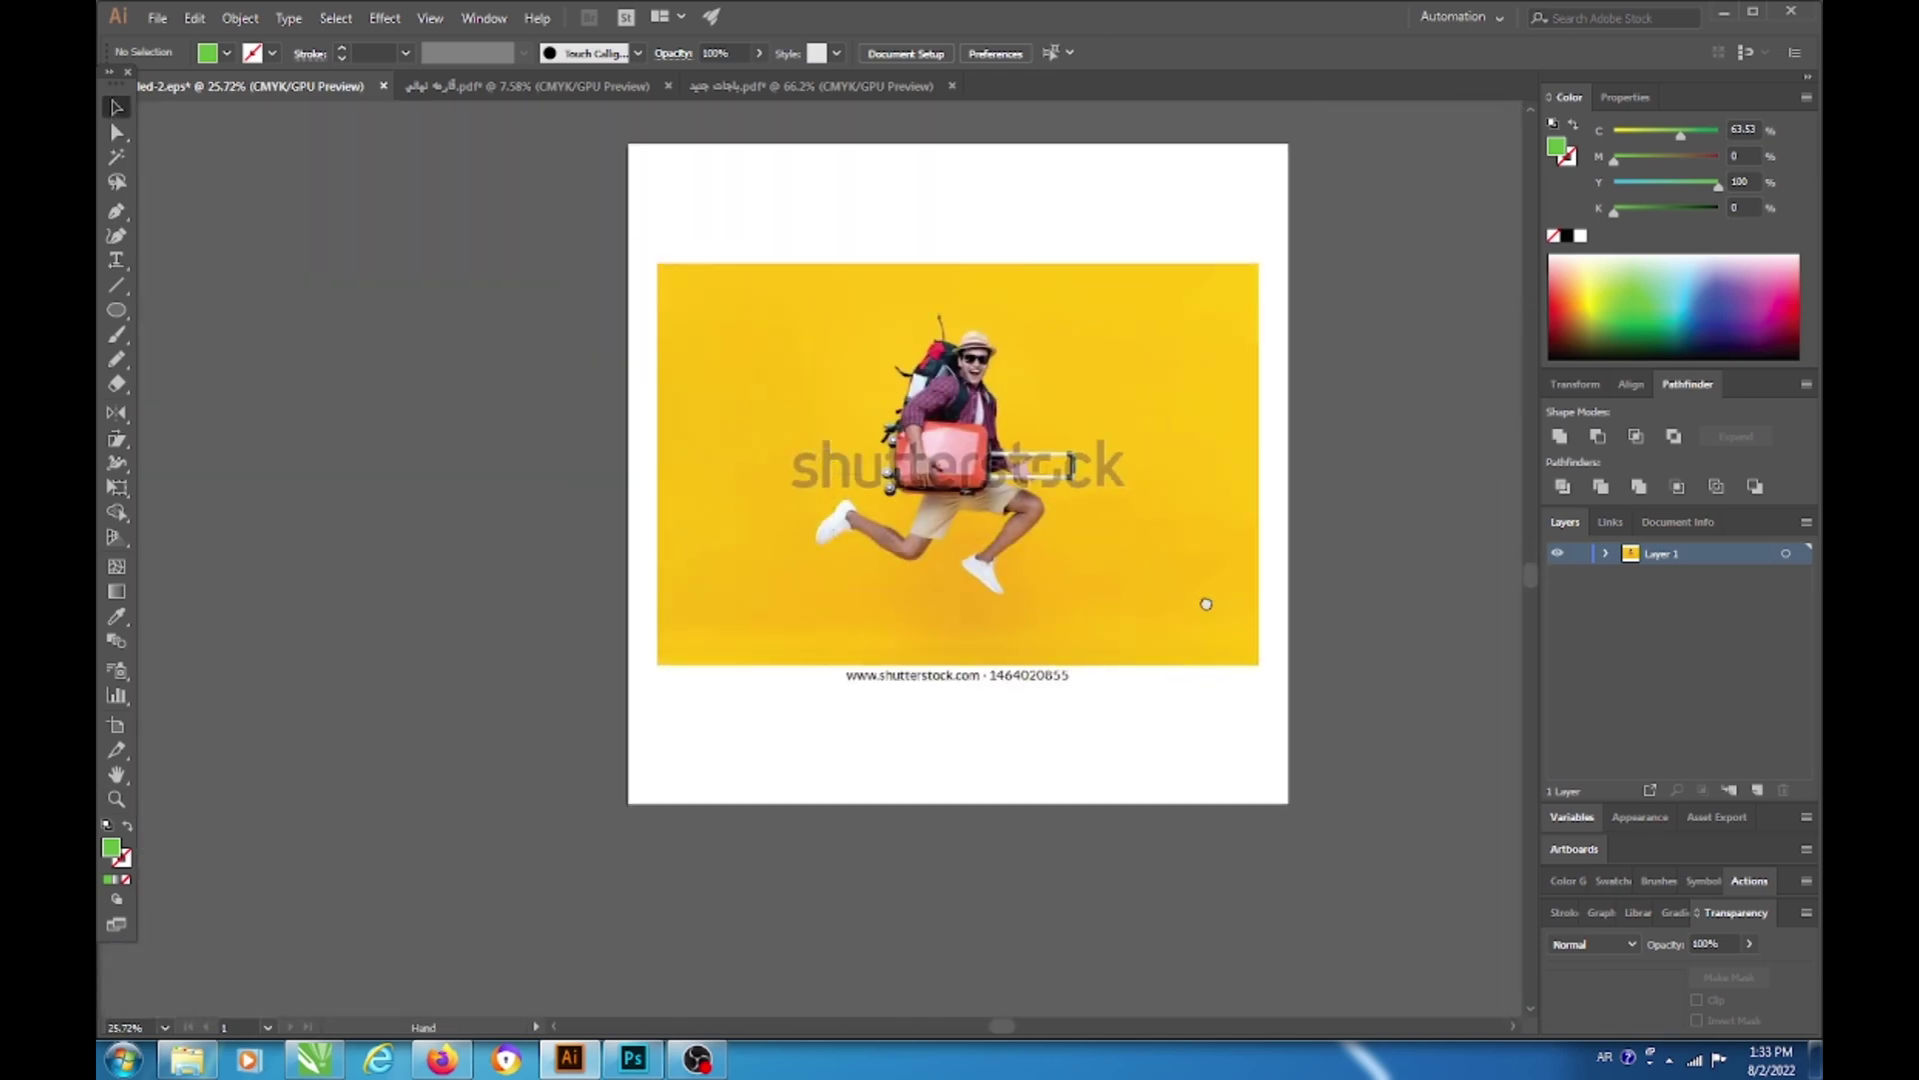
key("ctrl+0")
key("z")
left_click_drag(699, 450, 731, 517)
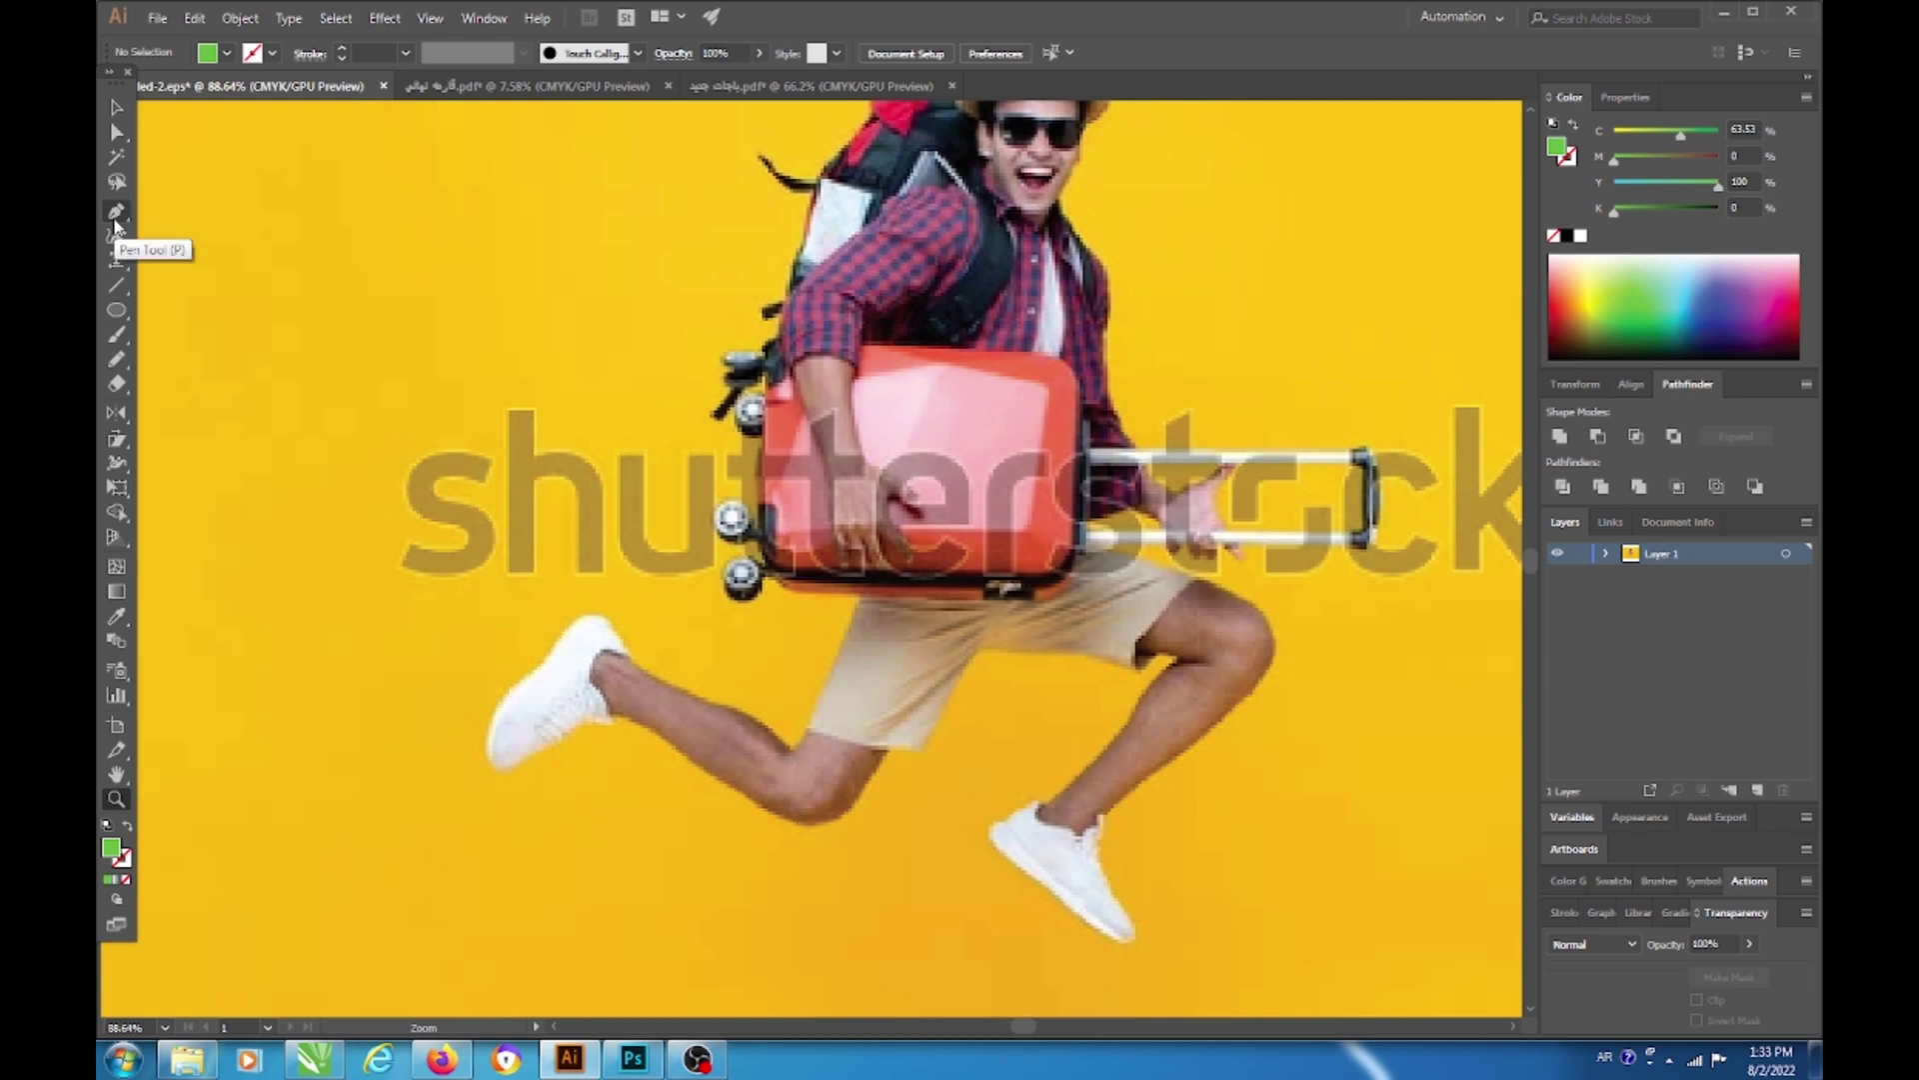
Step: Zoom in and trace the back sneaker as a pale filled Pencil shape
left_click_drag(670, 779, 911, 424)
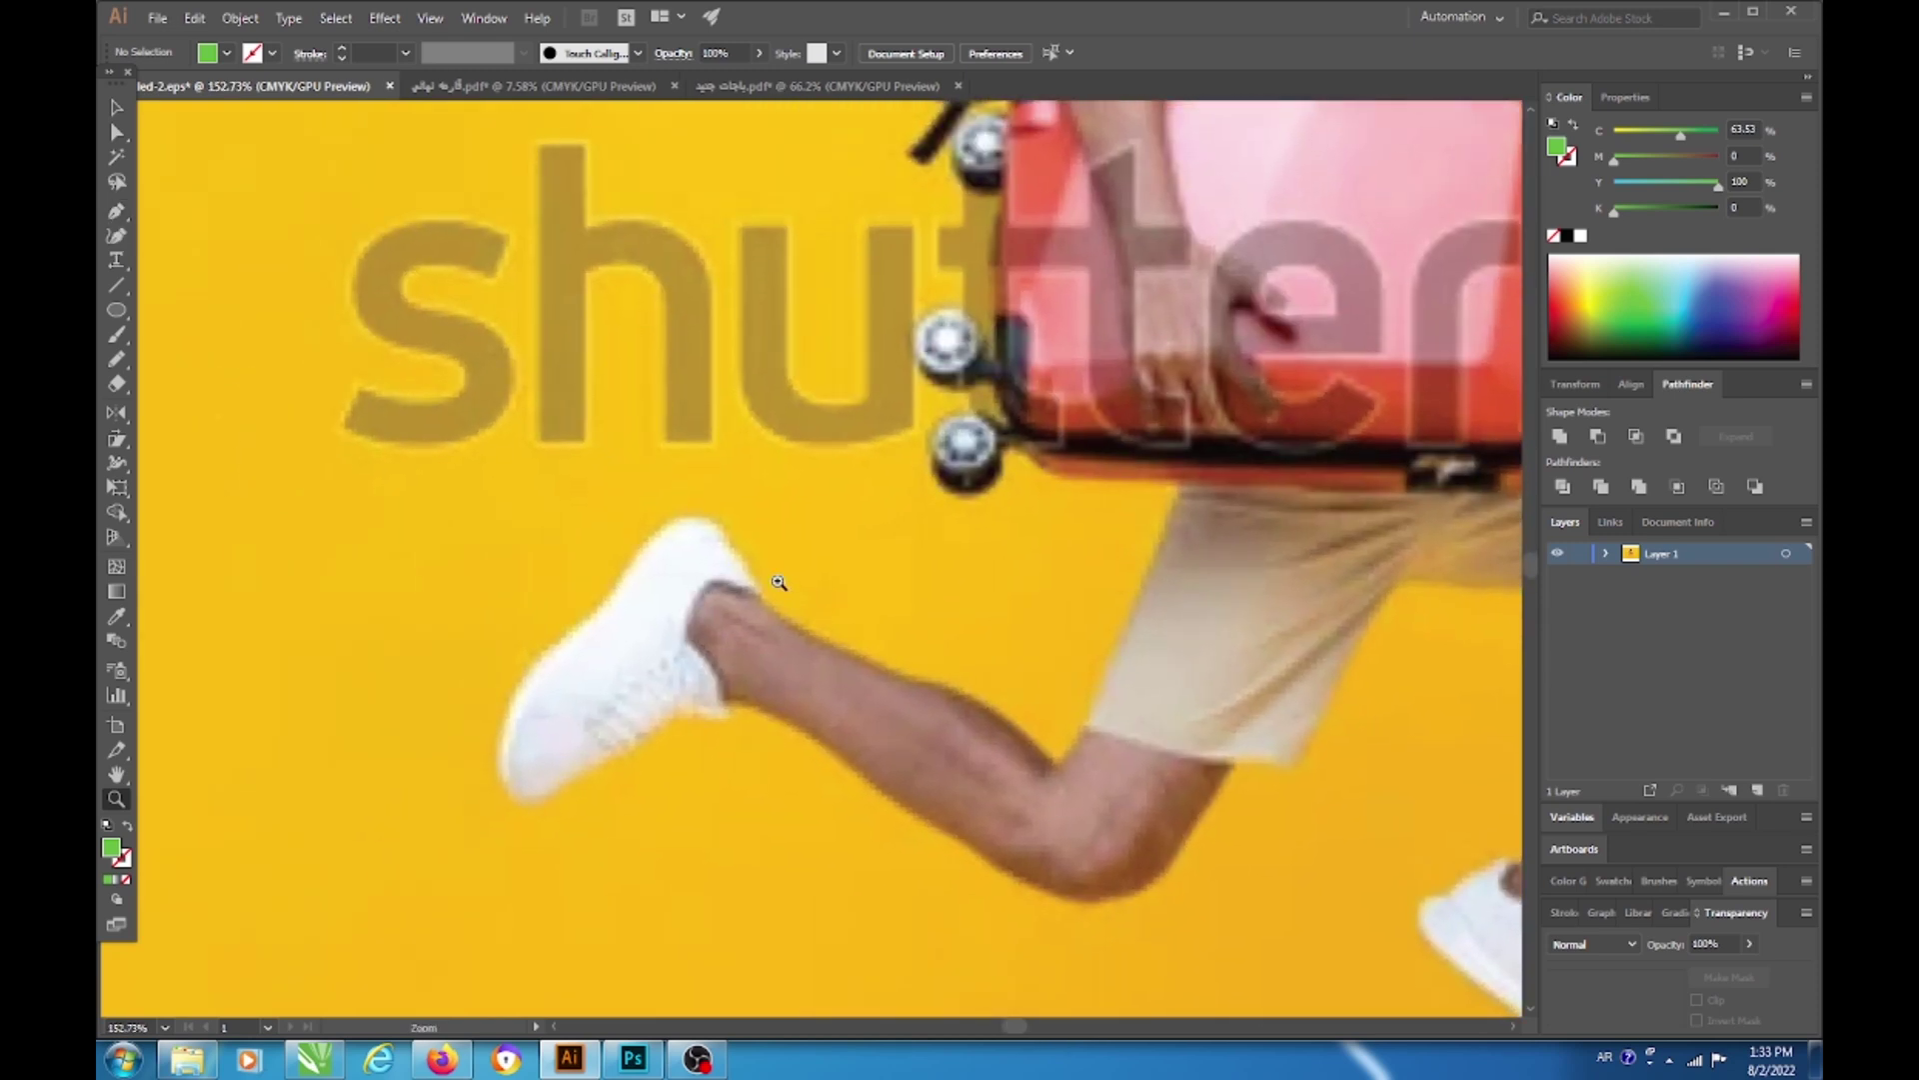
key("n")
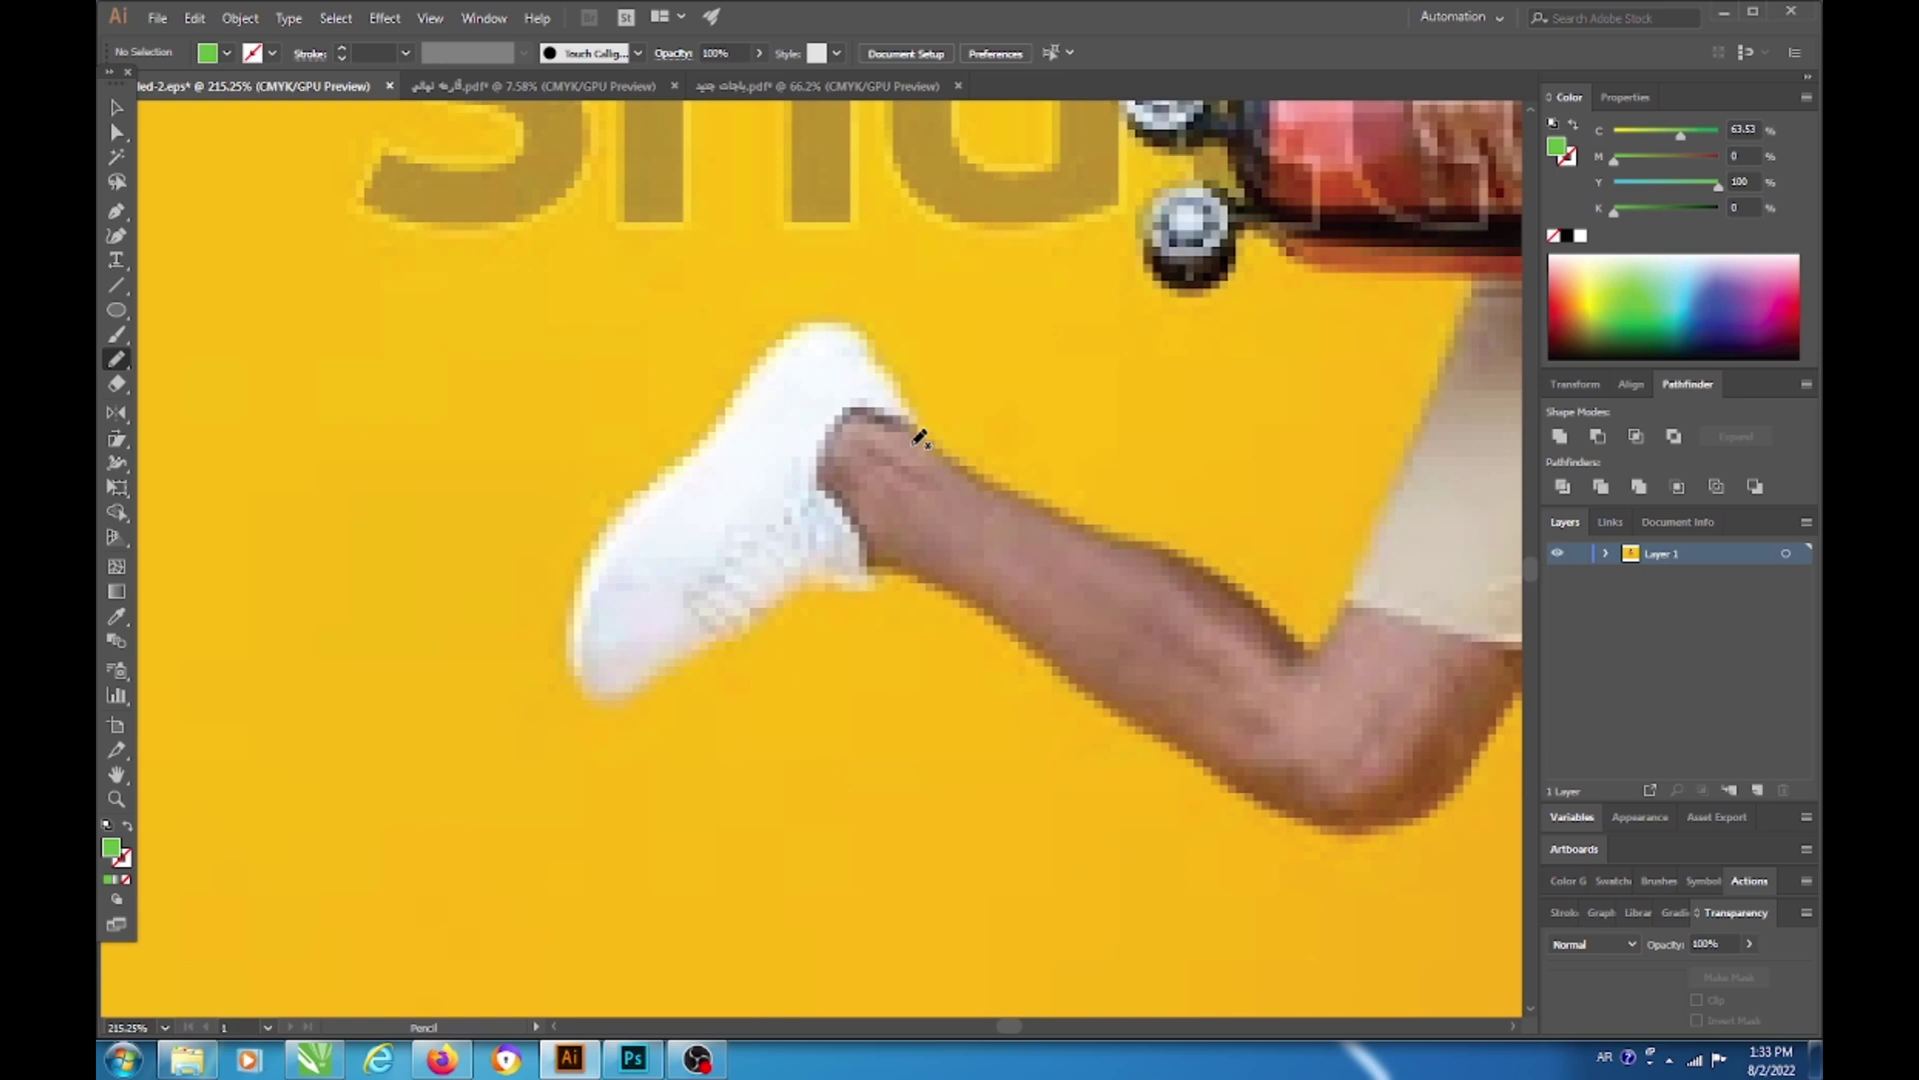
scroll(920, 438, "up", 2)
scroll(905, 444, "up", 1)
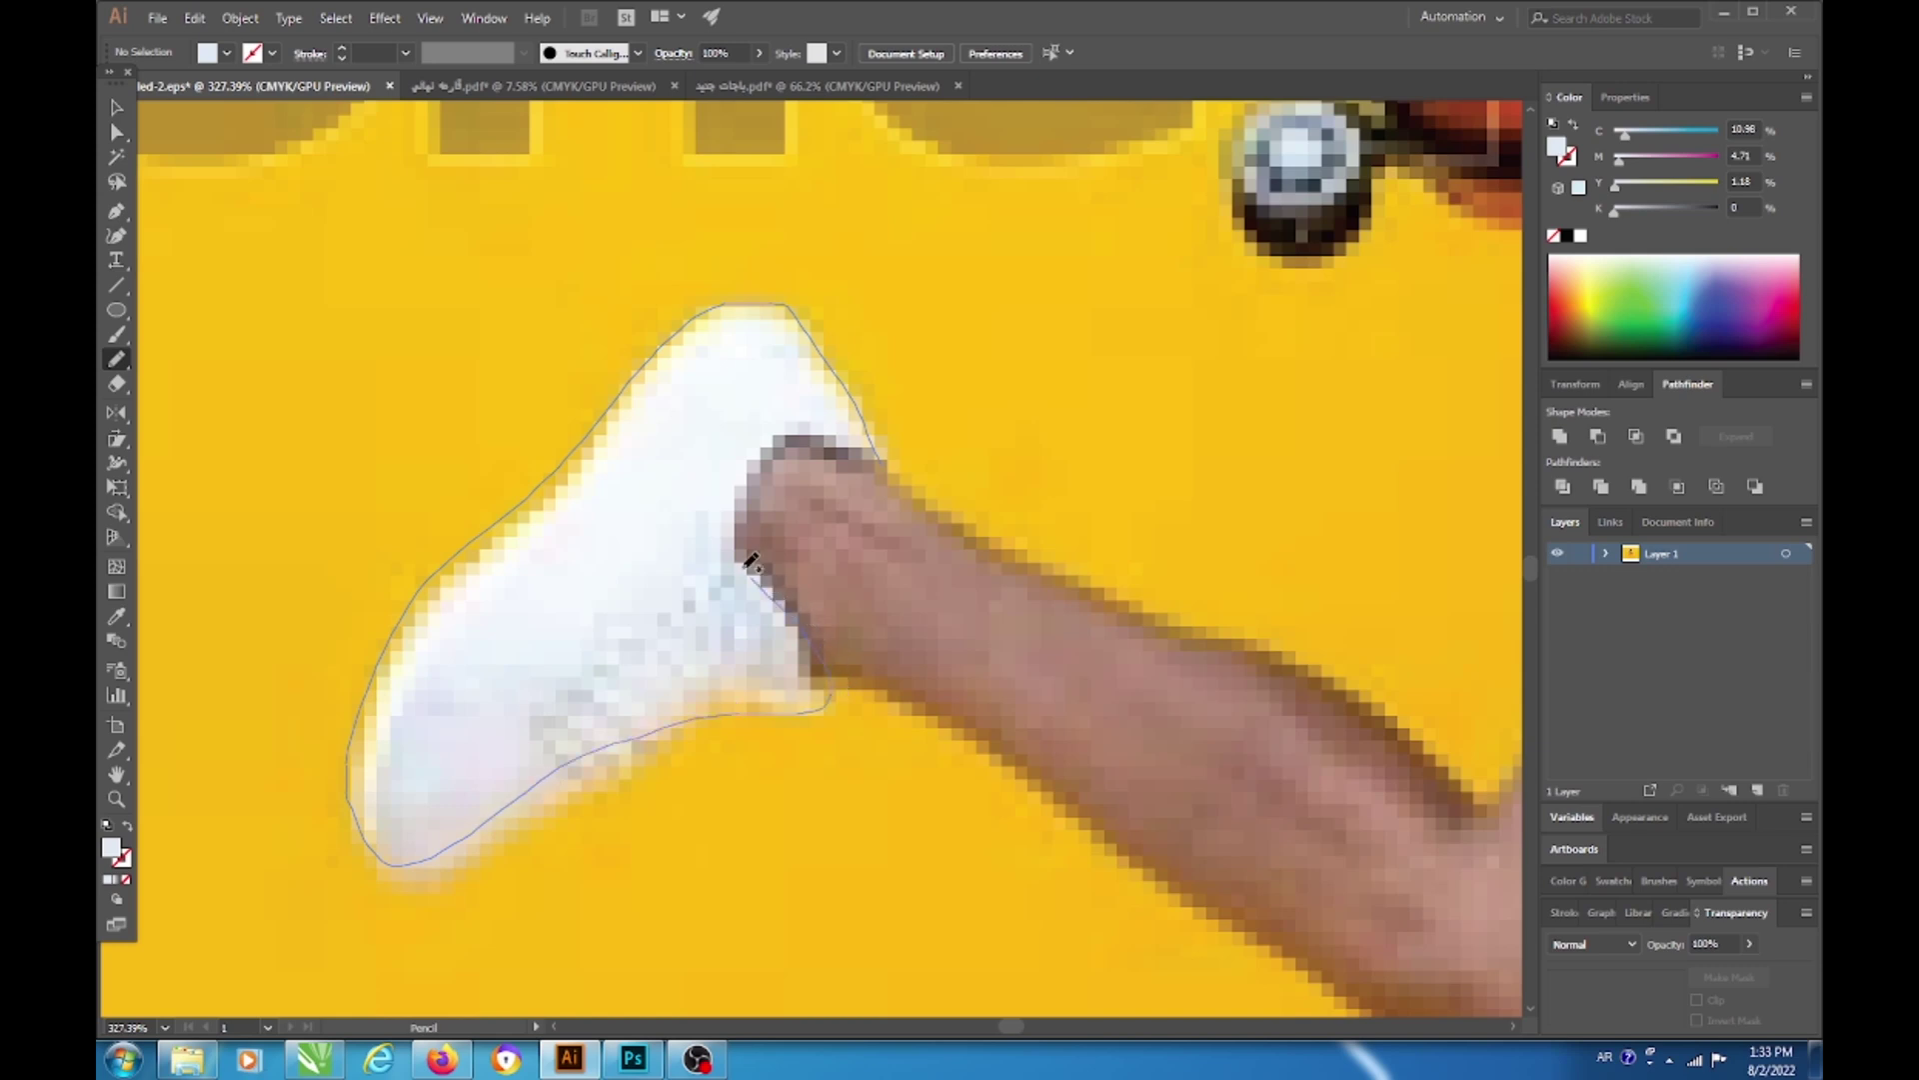
left_click_drag(839, 444, 842, 447)
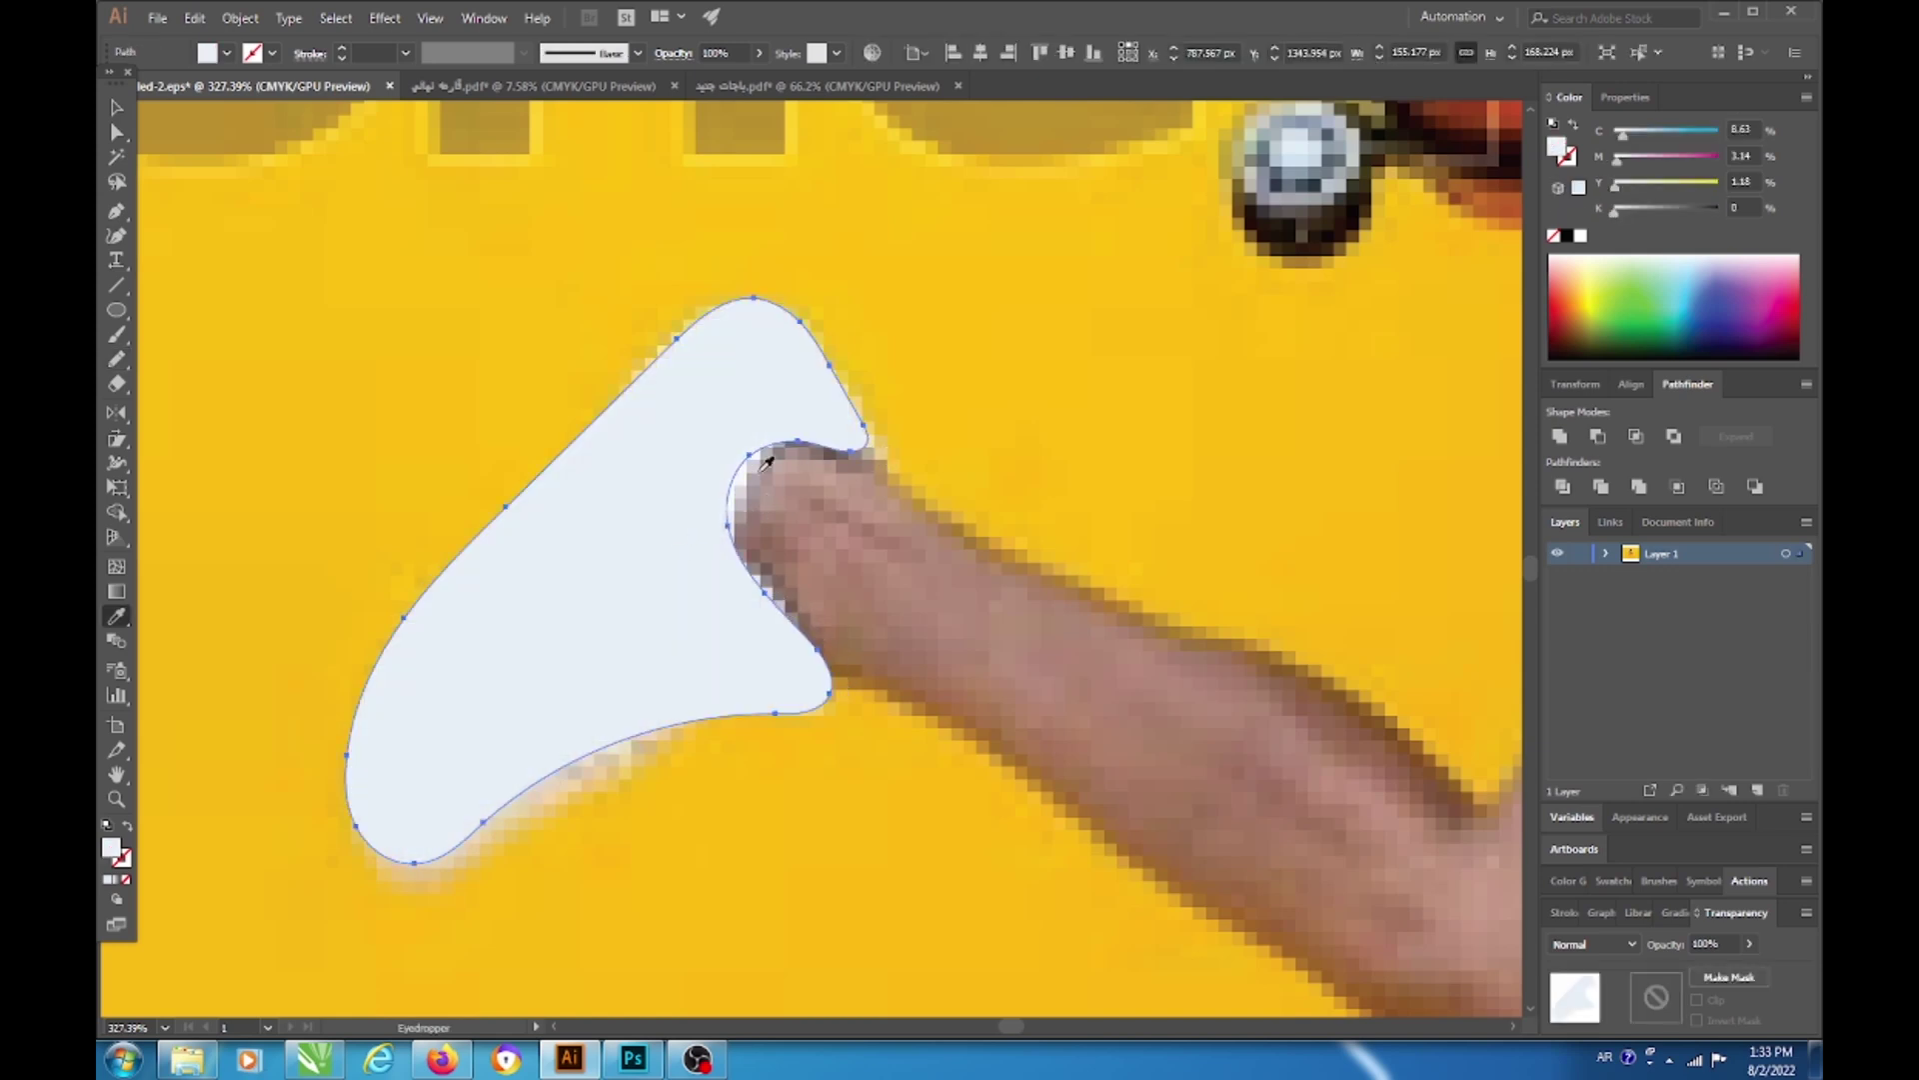
Step: Reposition the view and trace the front sneaker with the Pencil
key("z")
scroll(794, 497, "down", 5, "alt")
scroll(877, 176, "up", 5, "alt")
key("n")
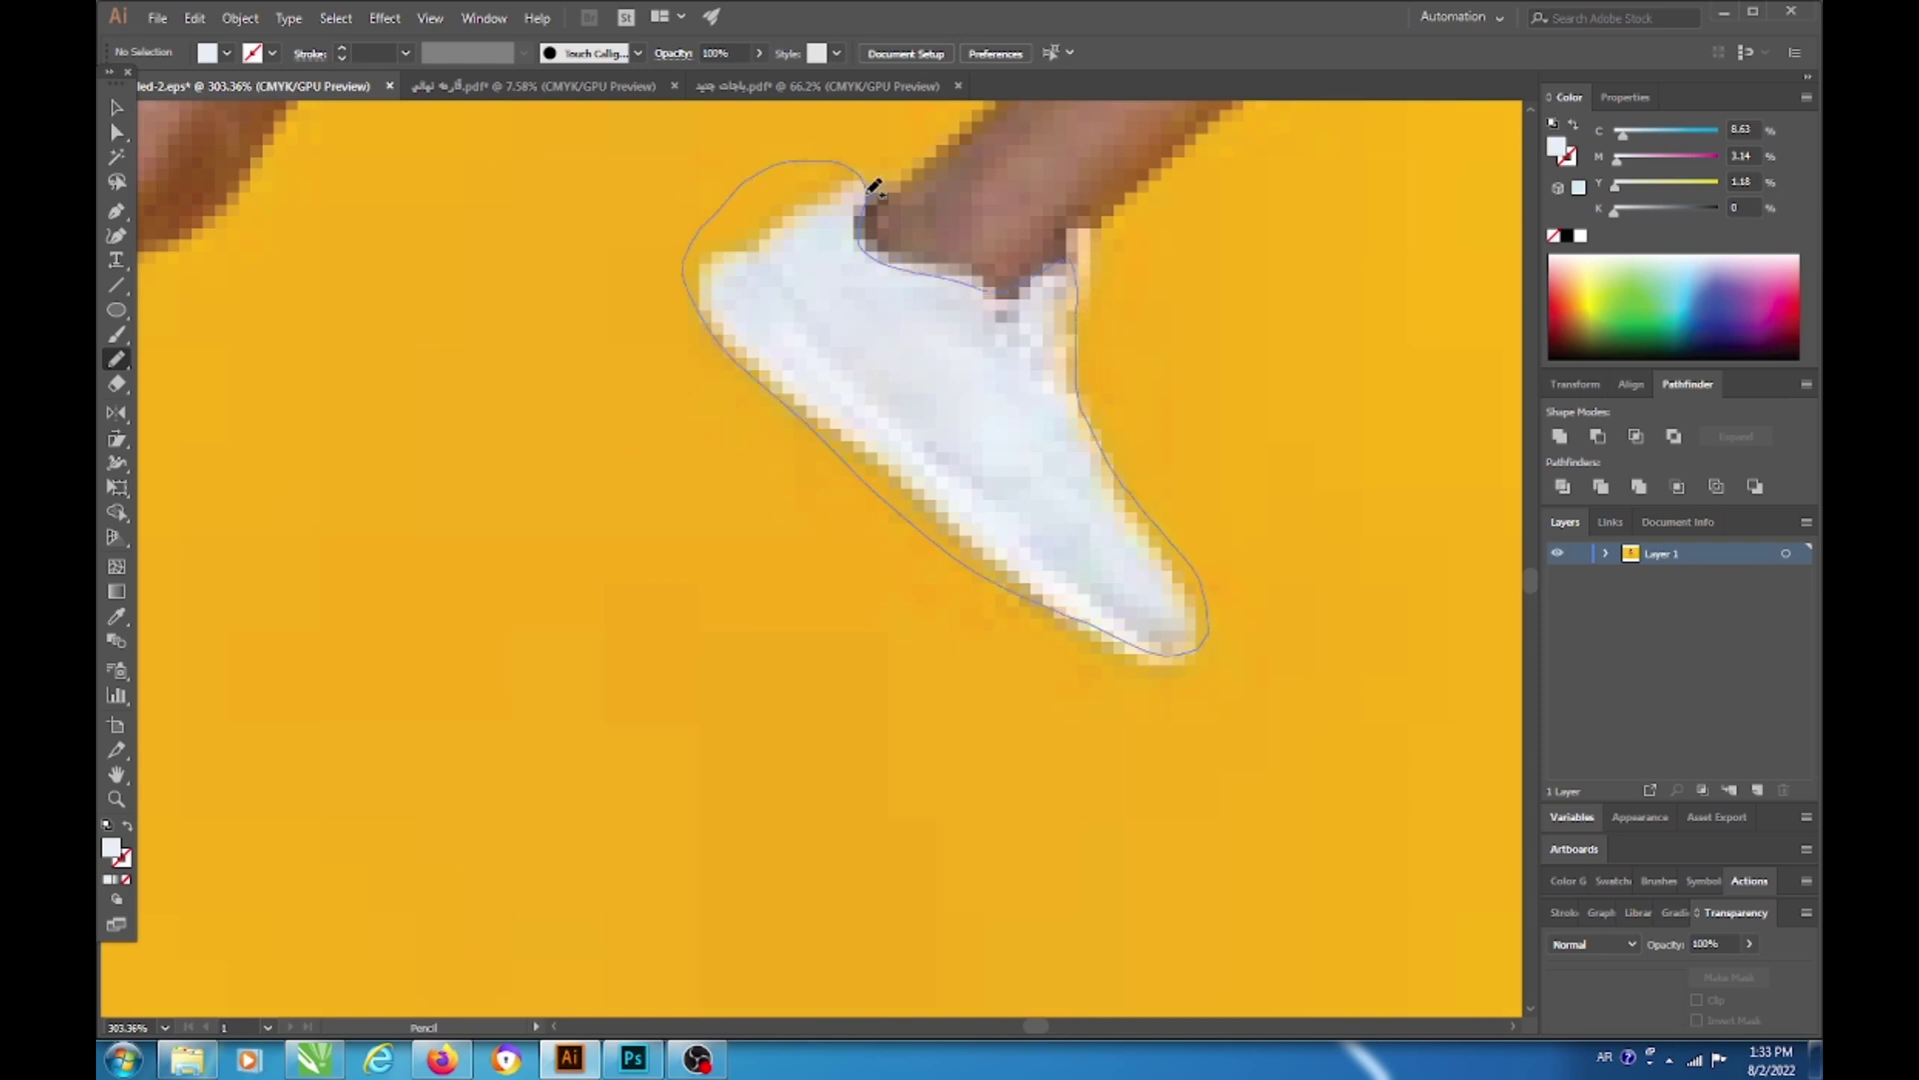
scroll(700, 470, "down", 3, "alt")
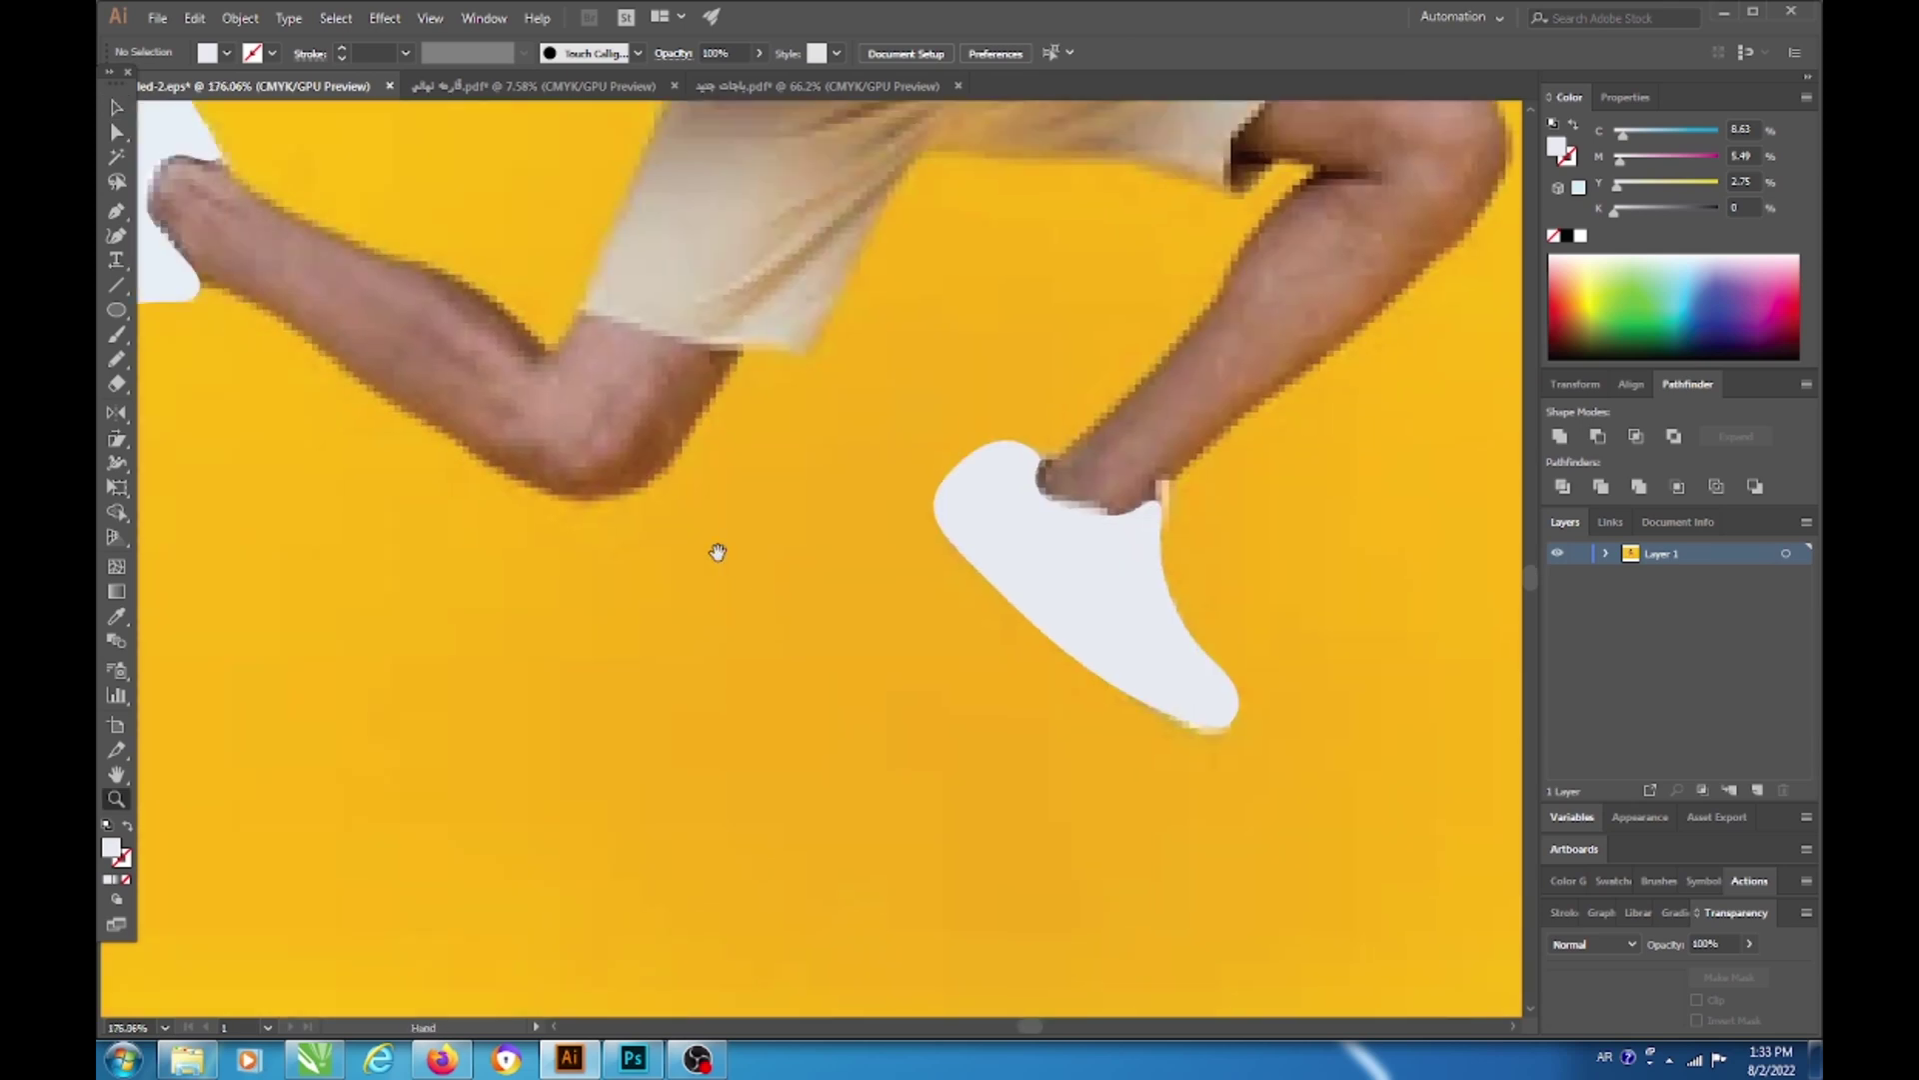
scroll(717, 552, "up", 8)
scroll(622, 635, "left", 5)
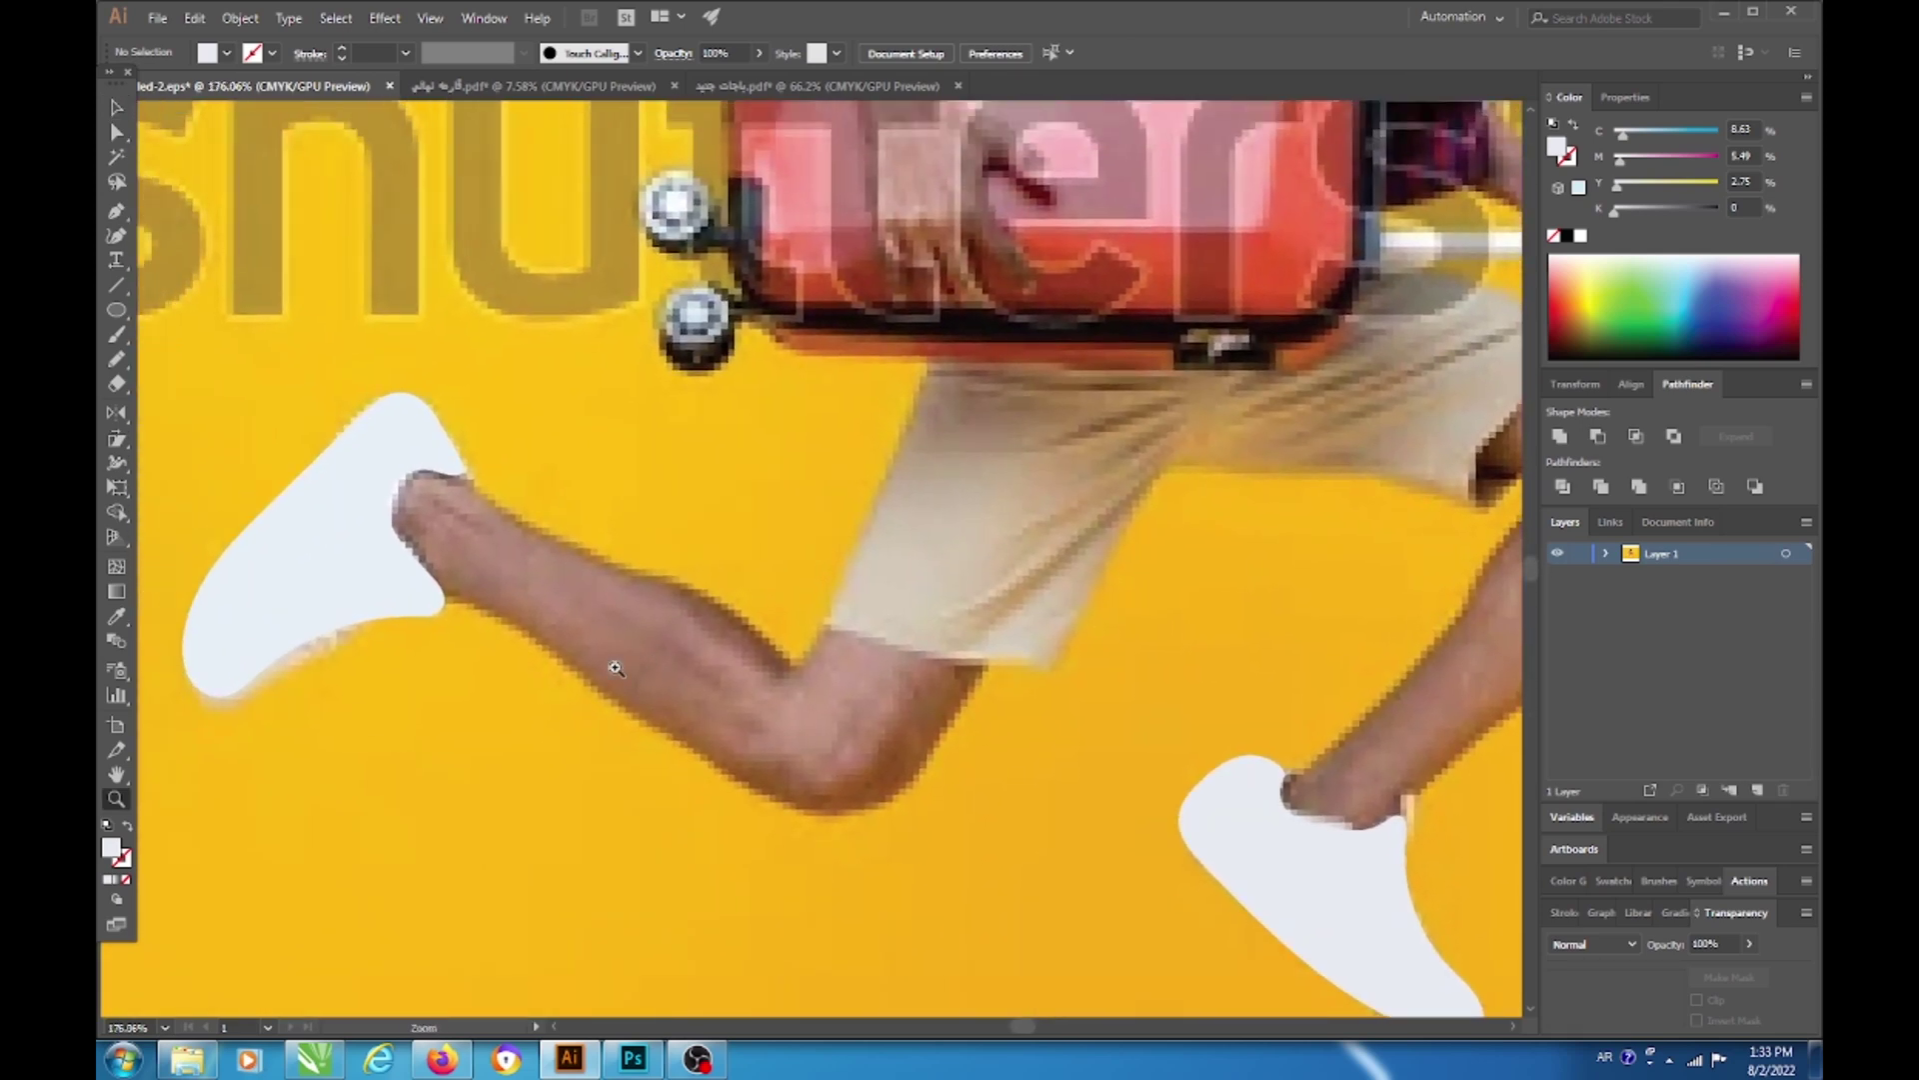
key("n")
Step: Trace the back lower leg as a closed skin-coloured shape
left_click_drag(933, 764, 410, 600)
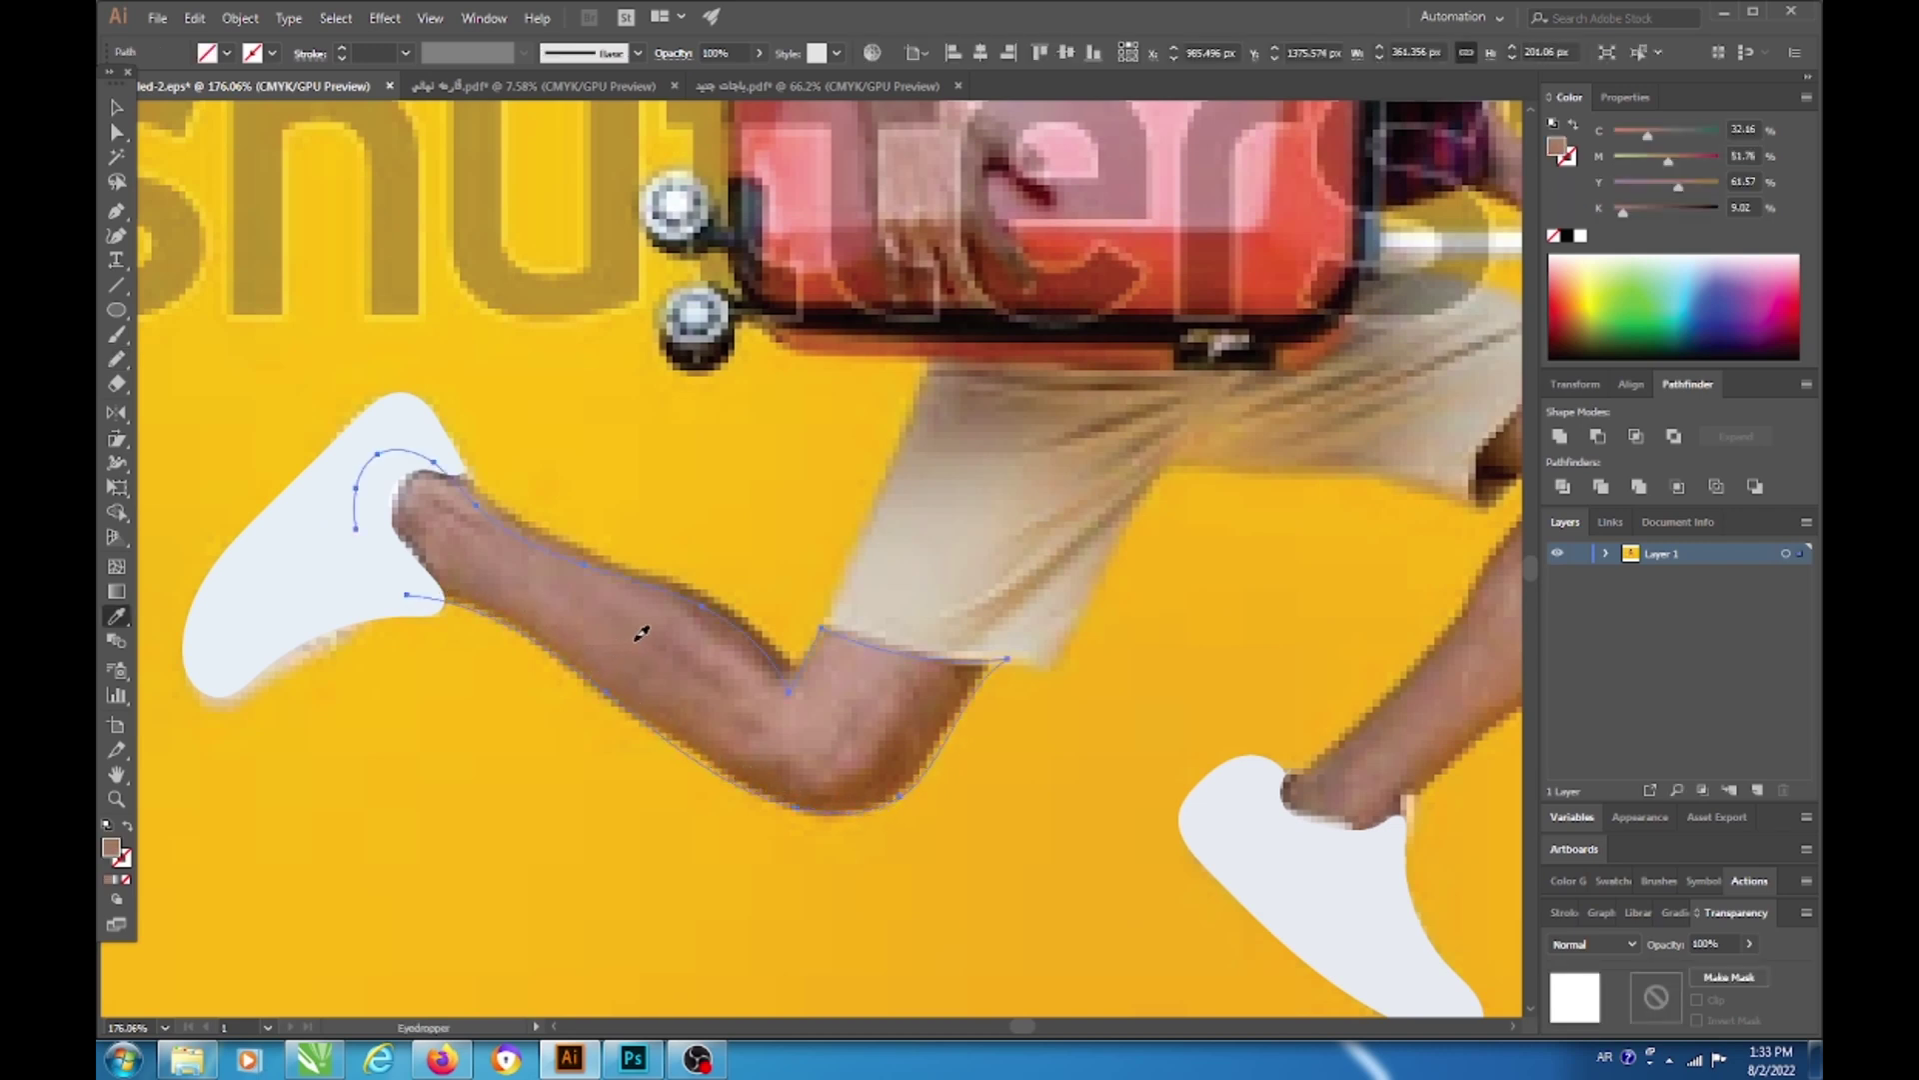
key("v")
left_click(312, 621)
scroll(450, 570, "down", 5)
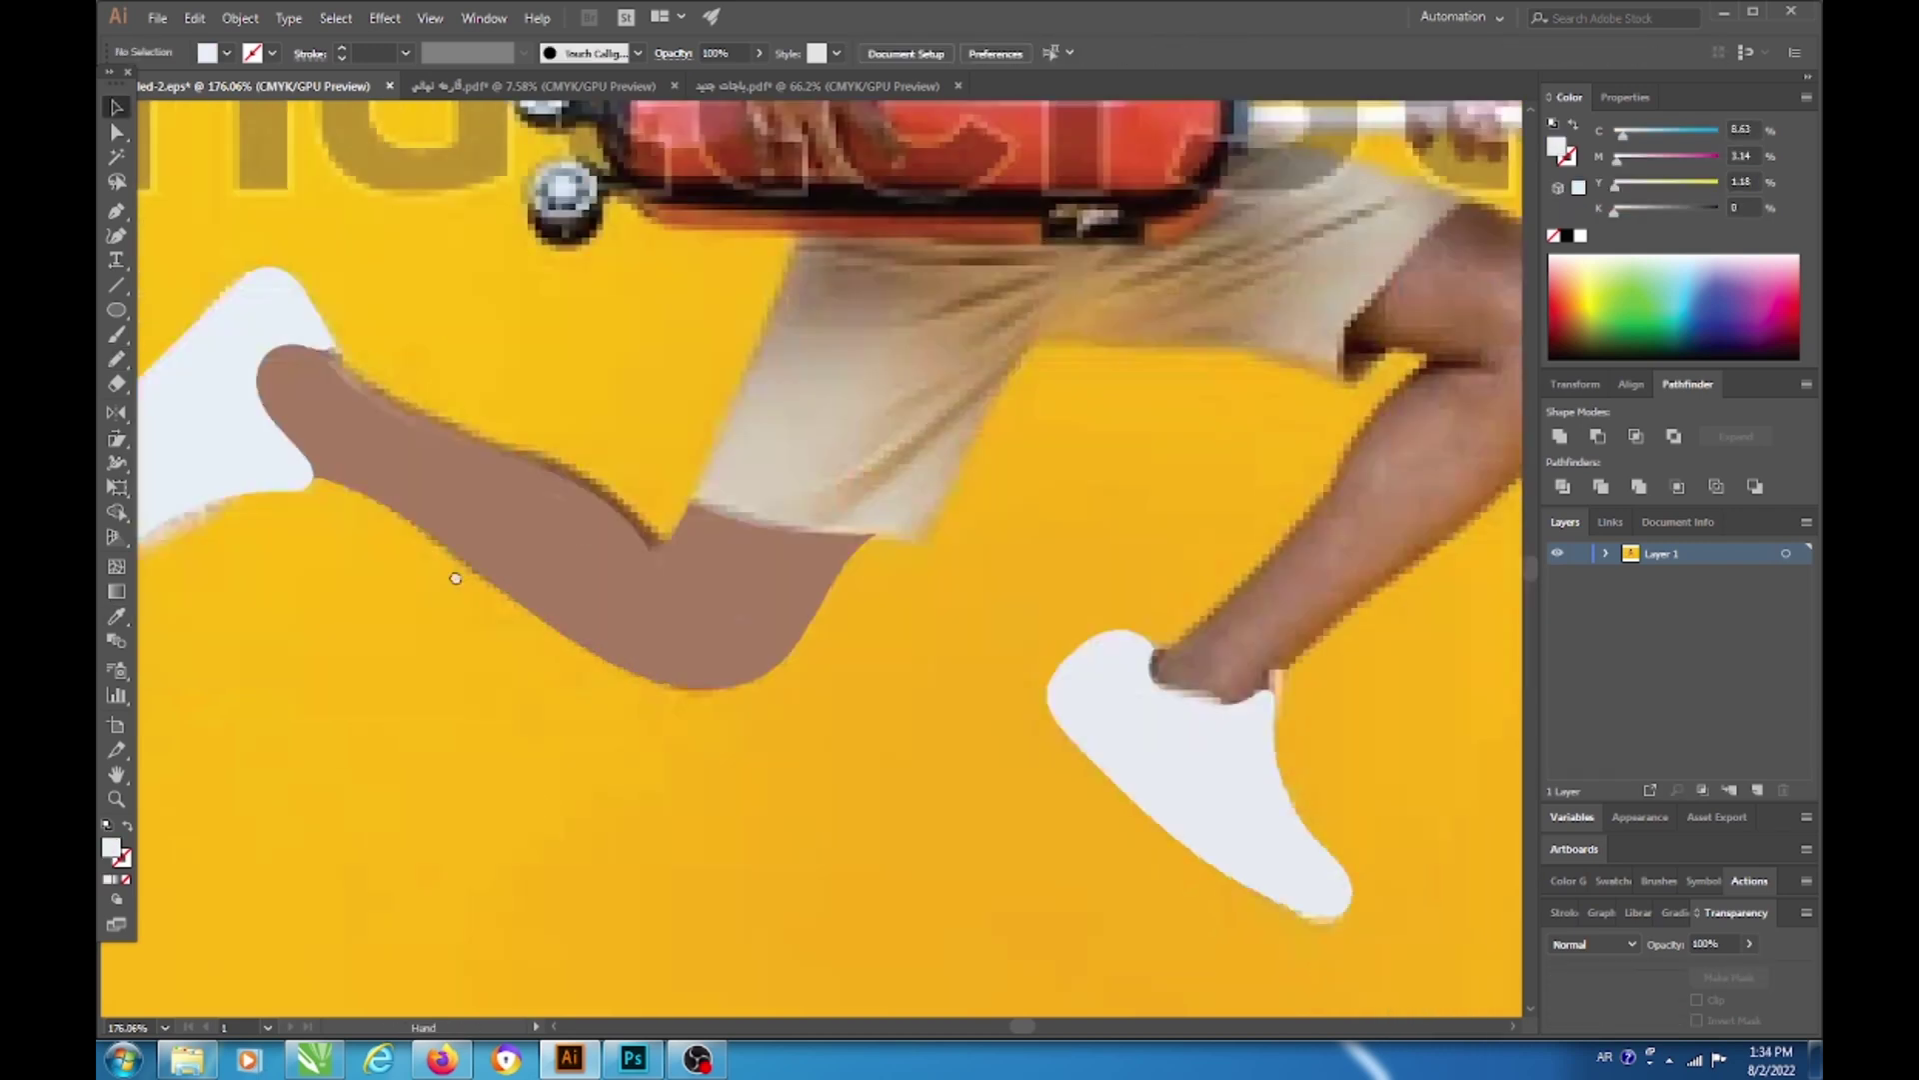
scroll(686, 626, "right", 5)
Step: Trace the front lower leg, eyedrop the brown skin colour onto it, and zoom in on the shorts
left_click_drag(817, 673, 686, 779)
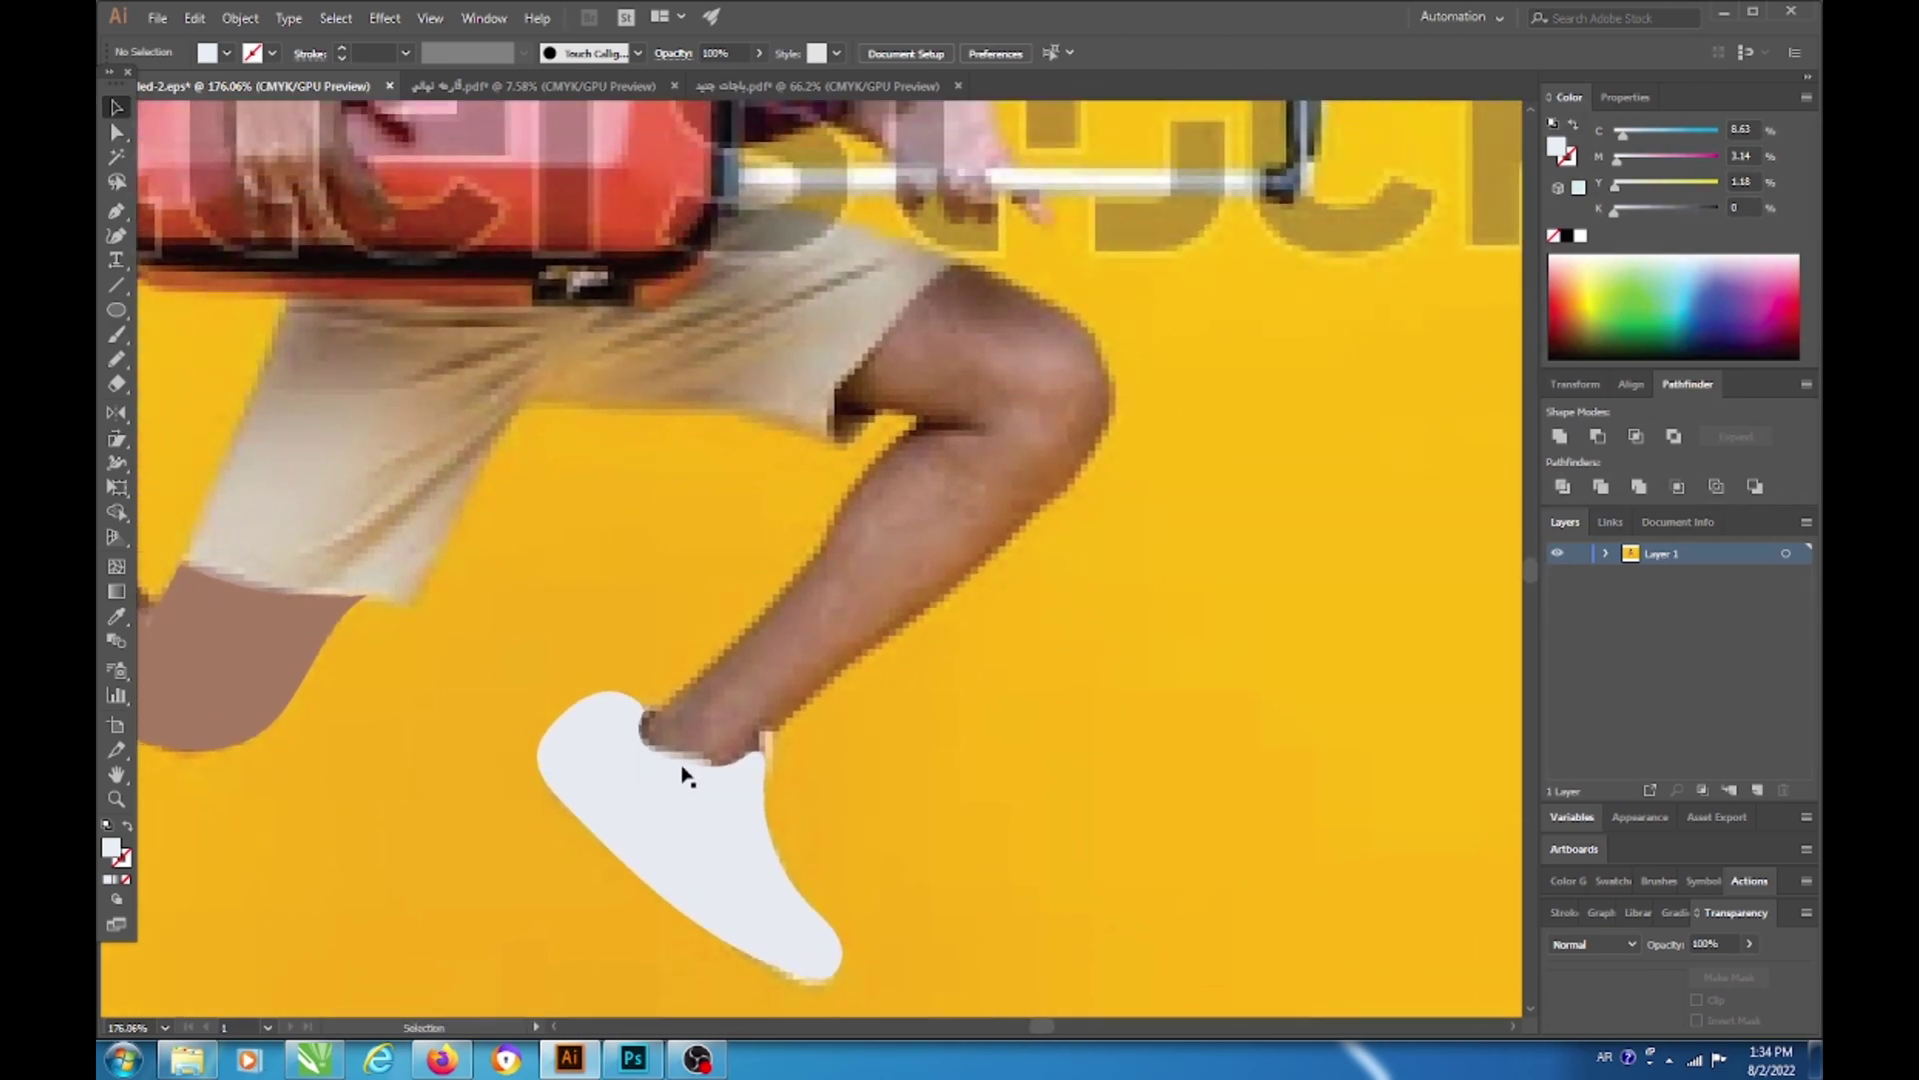
key("n")
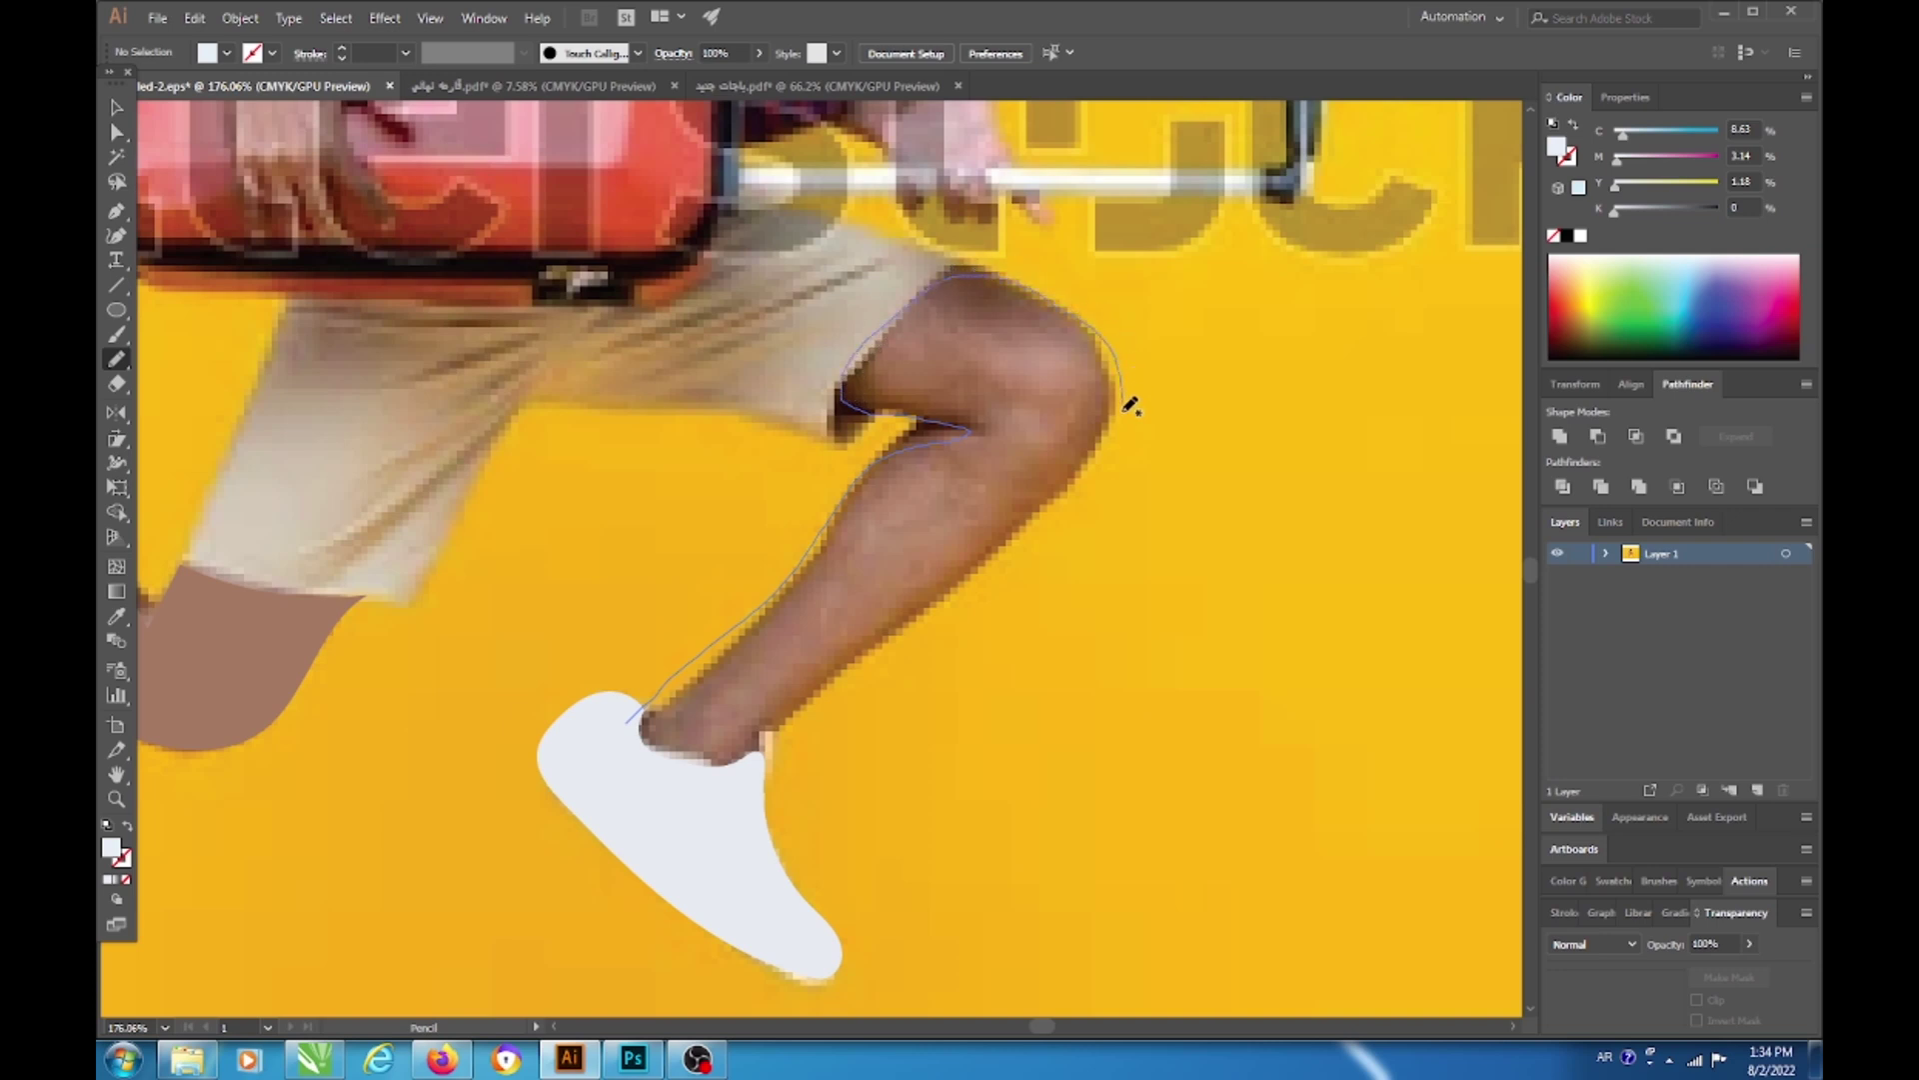
left_click_drag(660, 807, 626, 722)
key("v")
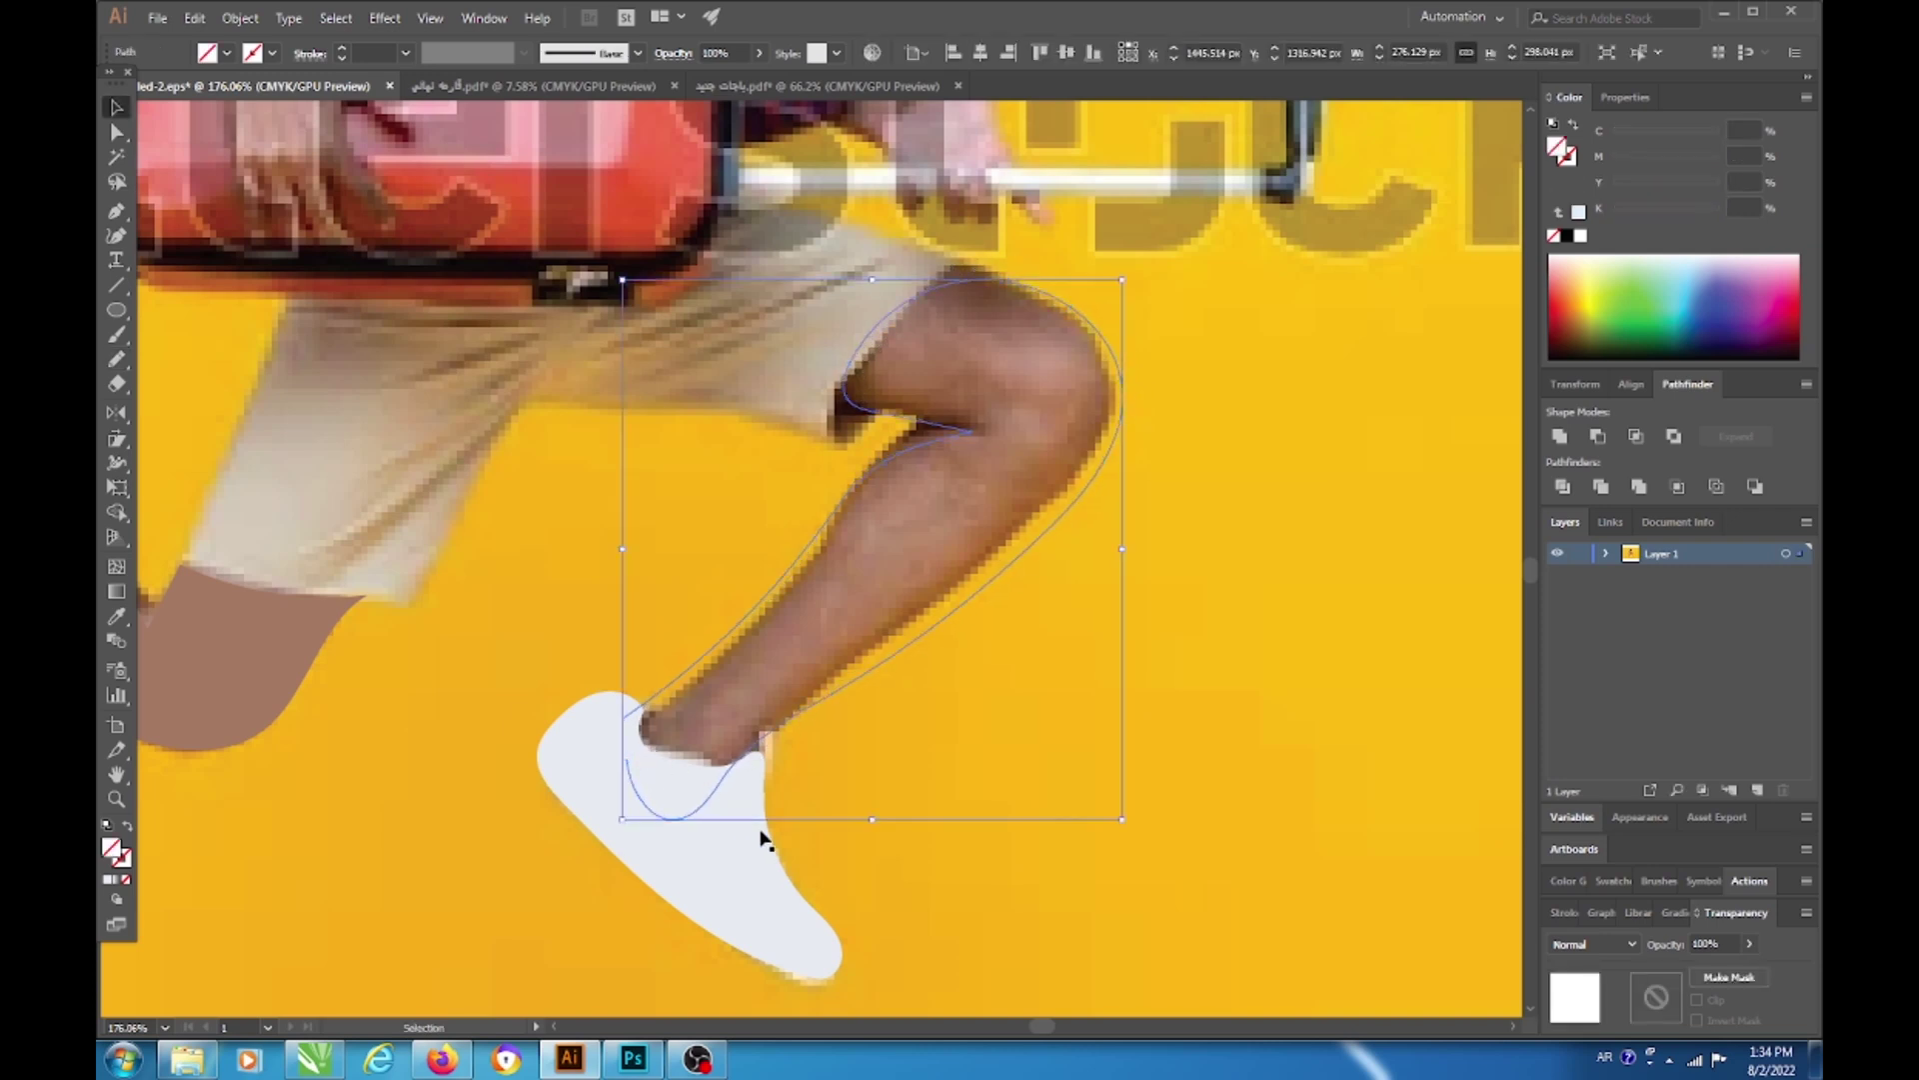
key("i")
left_click(849, 621)
left_click(771, 933, "ctrl")
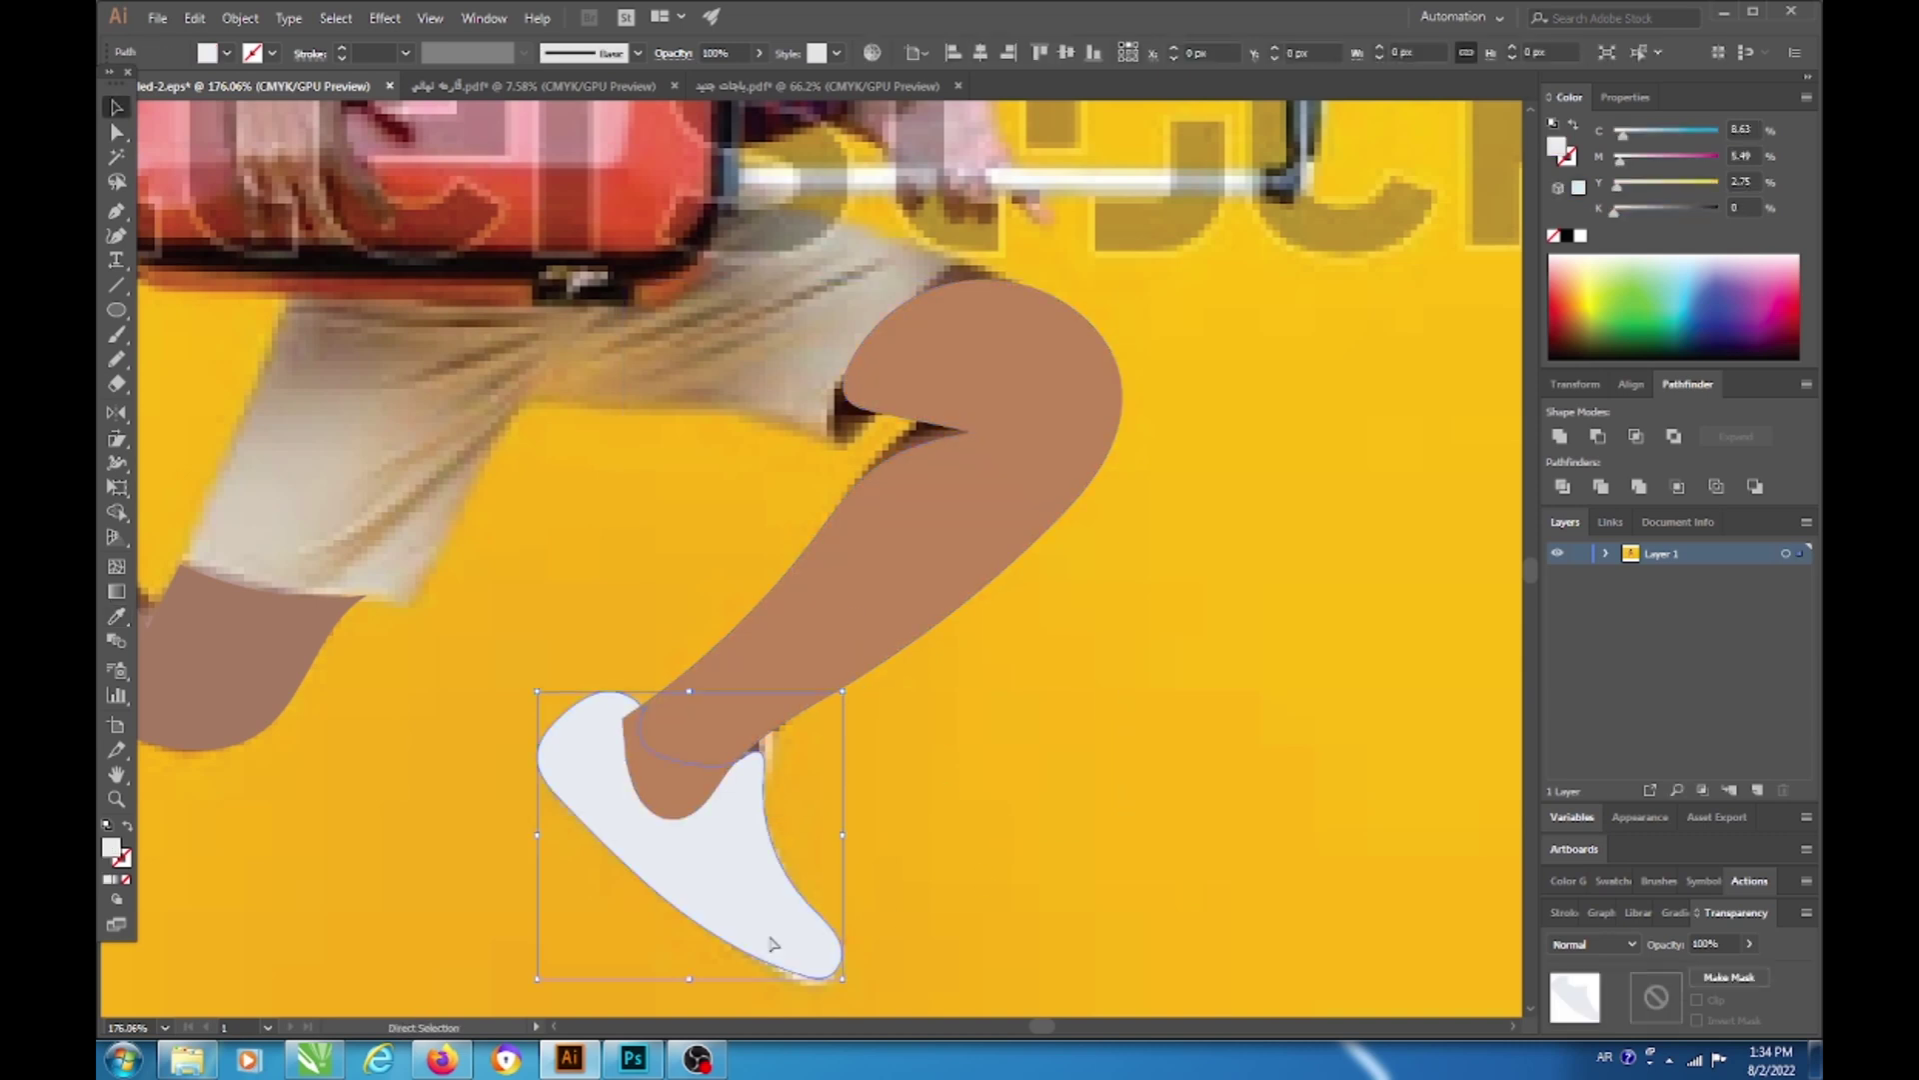
left_click(899, 915, "ctrl")
scroll(904, 849, "down", 3)
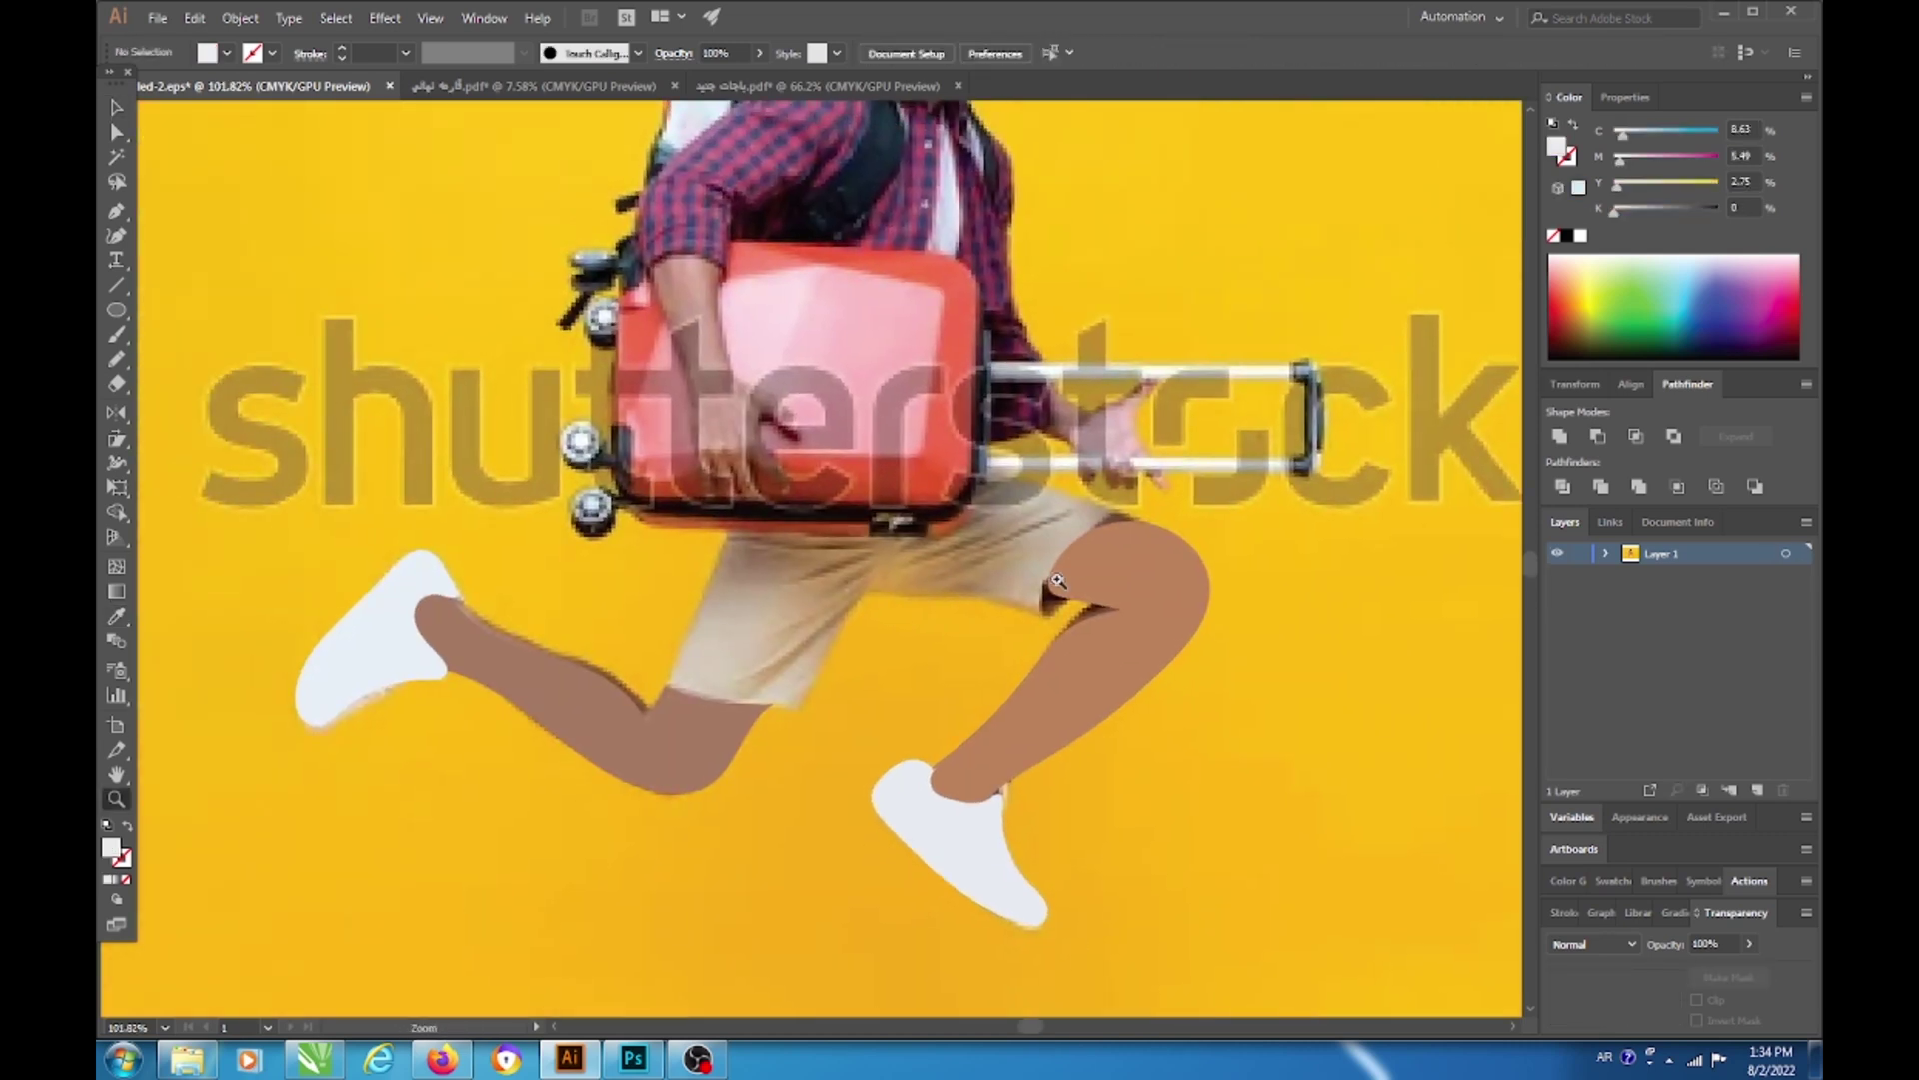
left_click(1057, 580)
left_click(681, 585)
Step: Draw a round Pencil outline over the notch between the shorts and knee
key("n")
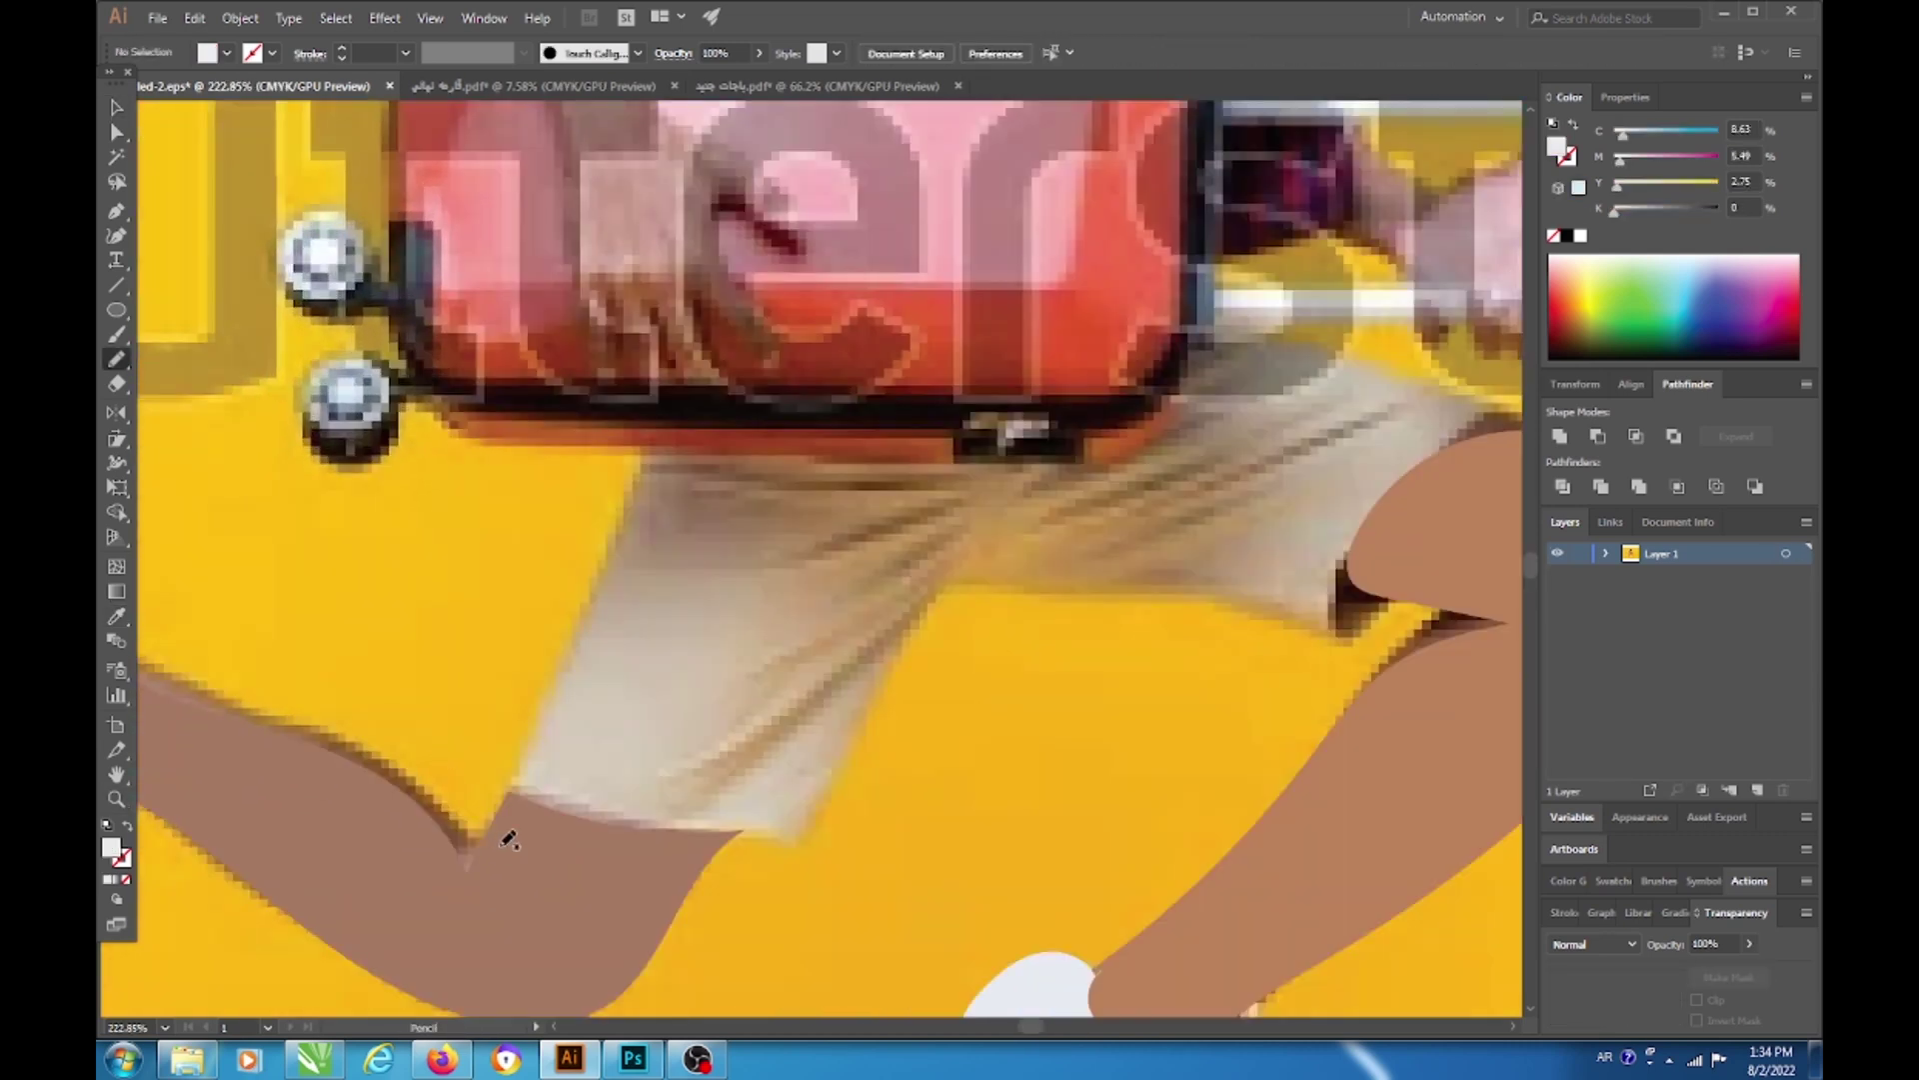
scroll(1081, 789, "down", 3)
scroll(828, 764, "up", 2)
scroll(827, 737, "down", 2)
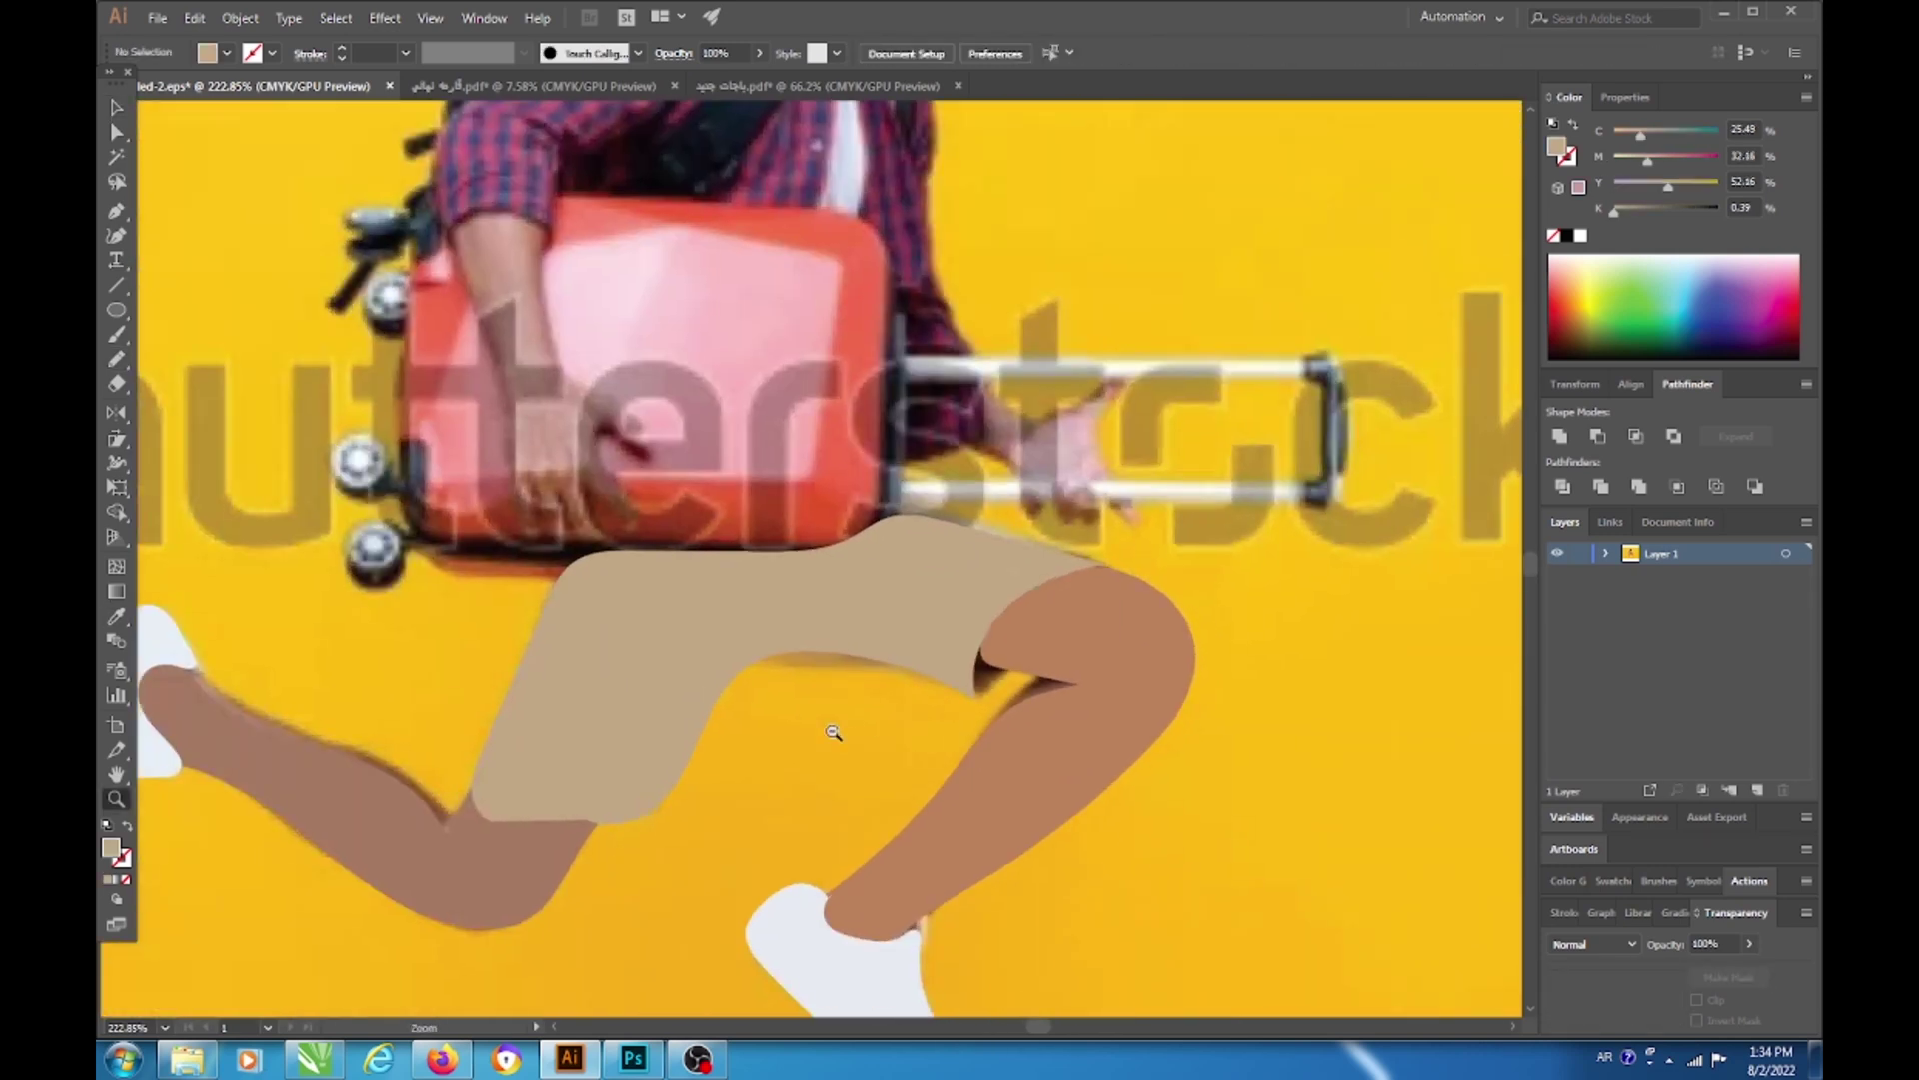
key("z")
scroll(1149, 650, "up", 2)
scroll(1149, 650, "up", 2)
key("n")
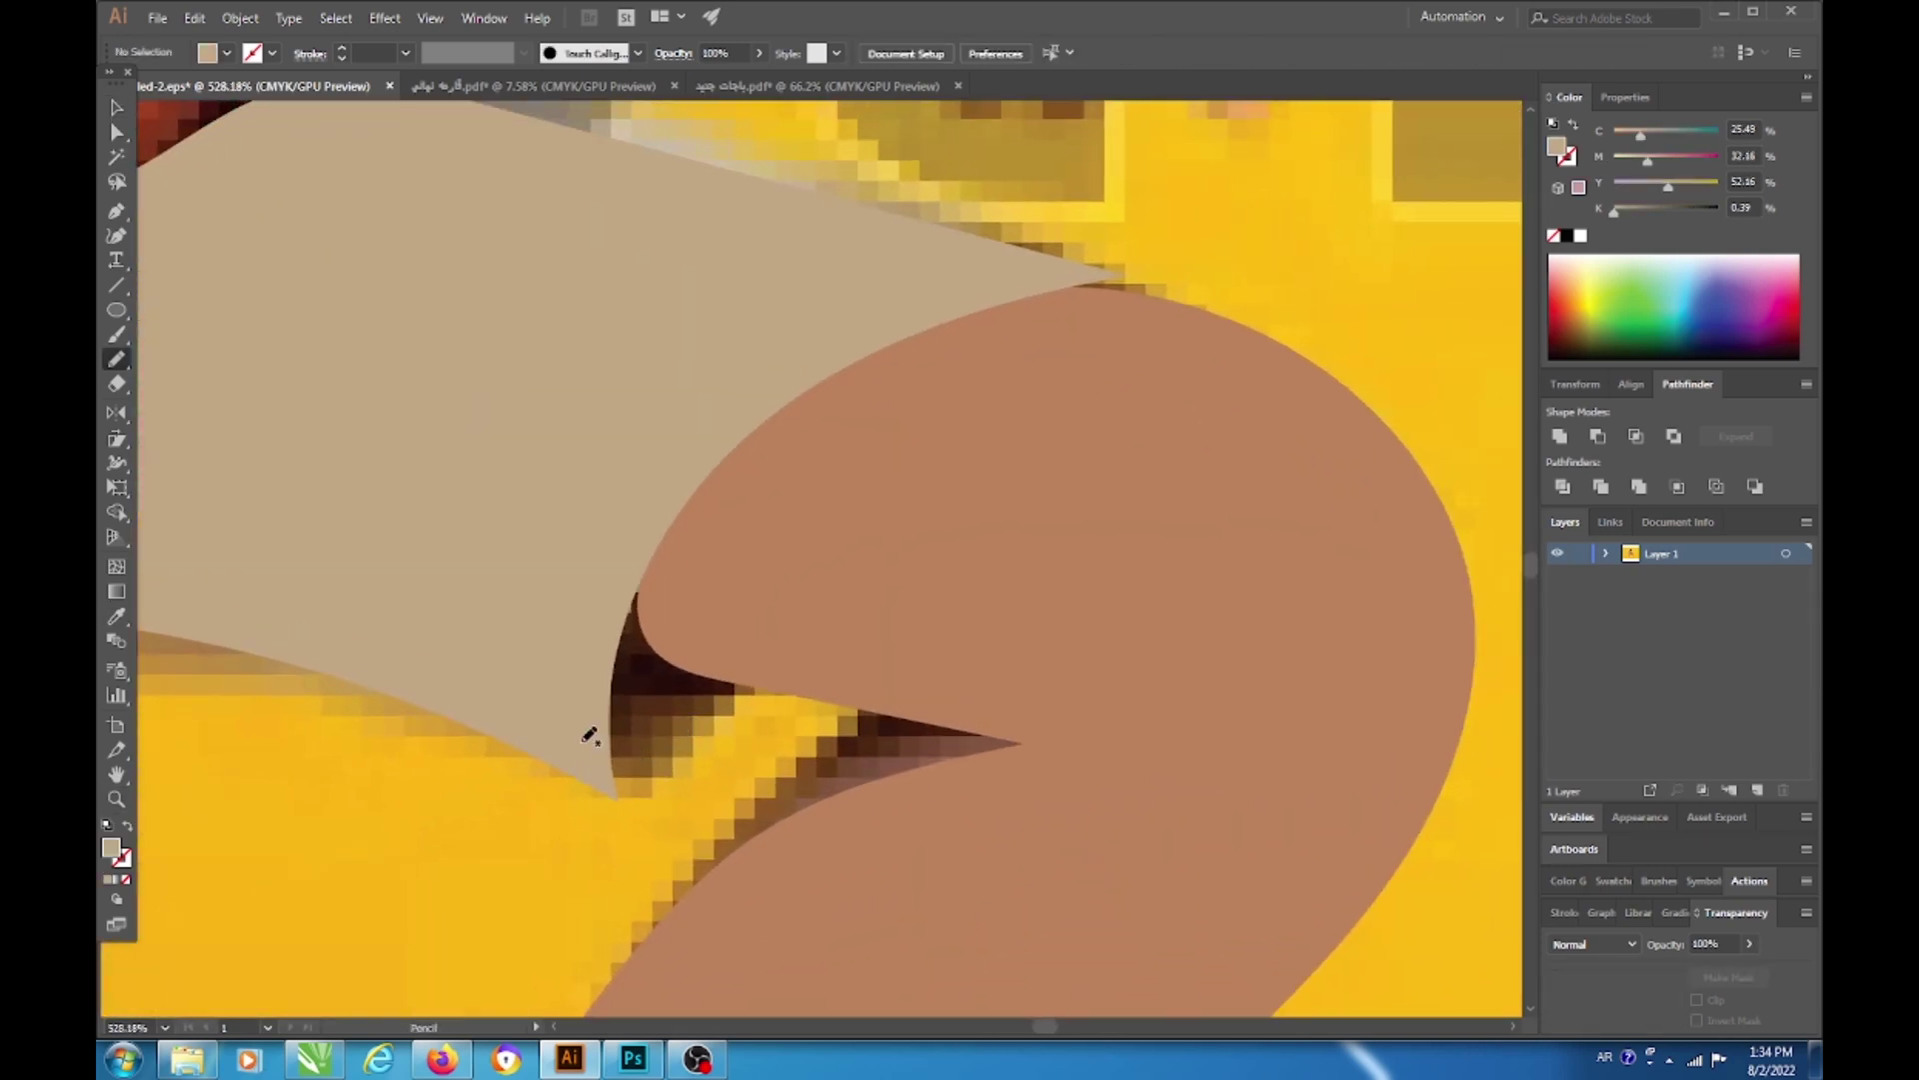
left_click_drag(603, 550, 567, 777)
key("v")
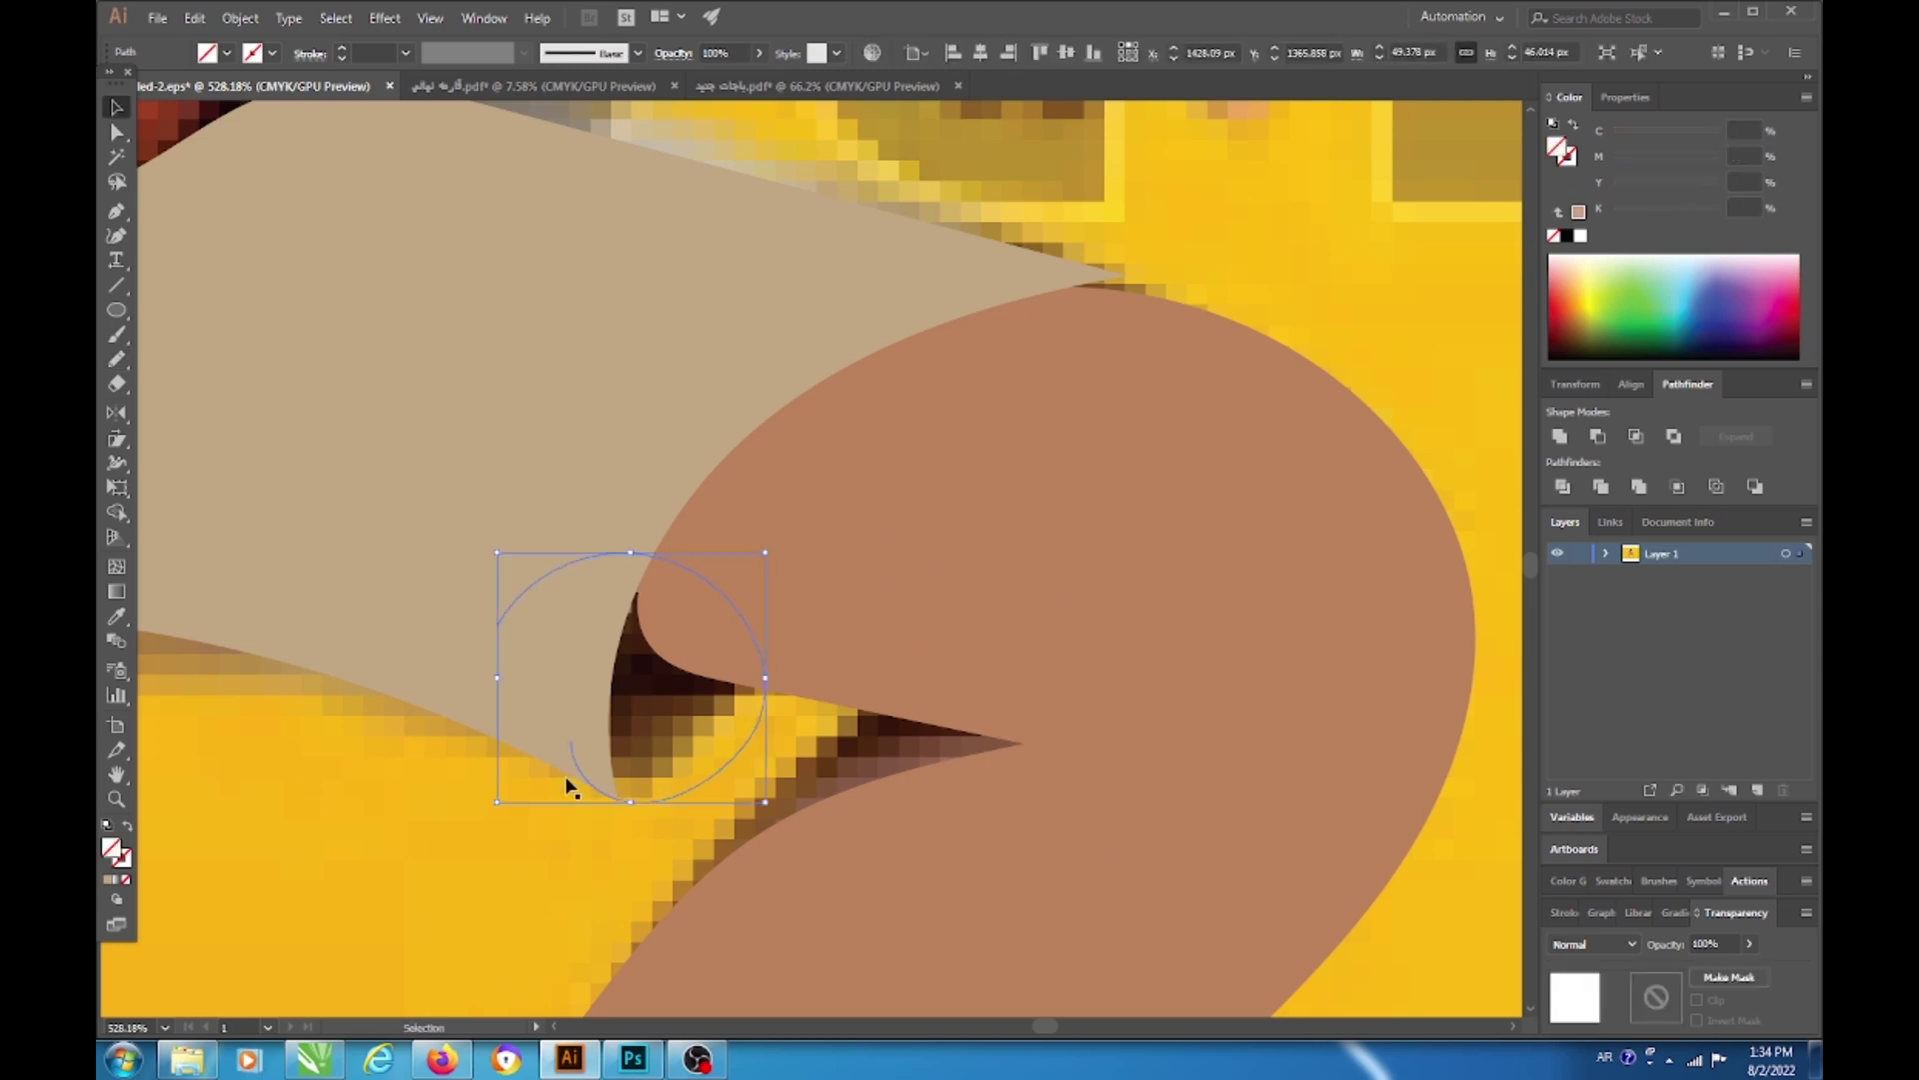
left_click(556, 917)
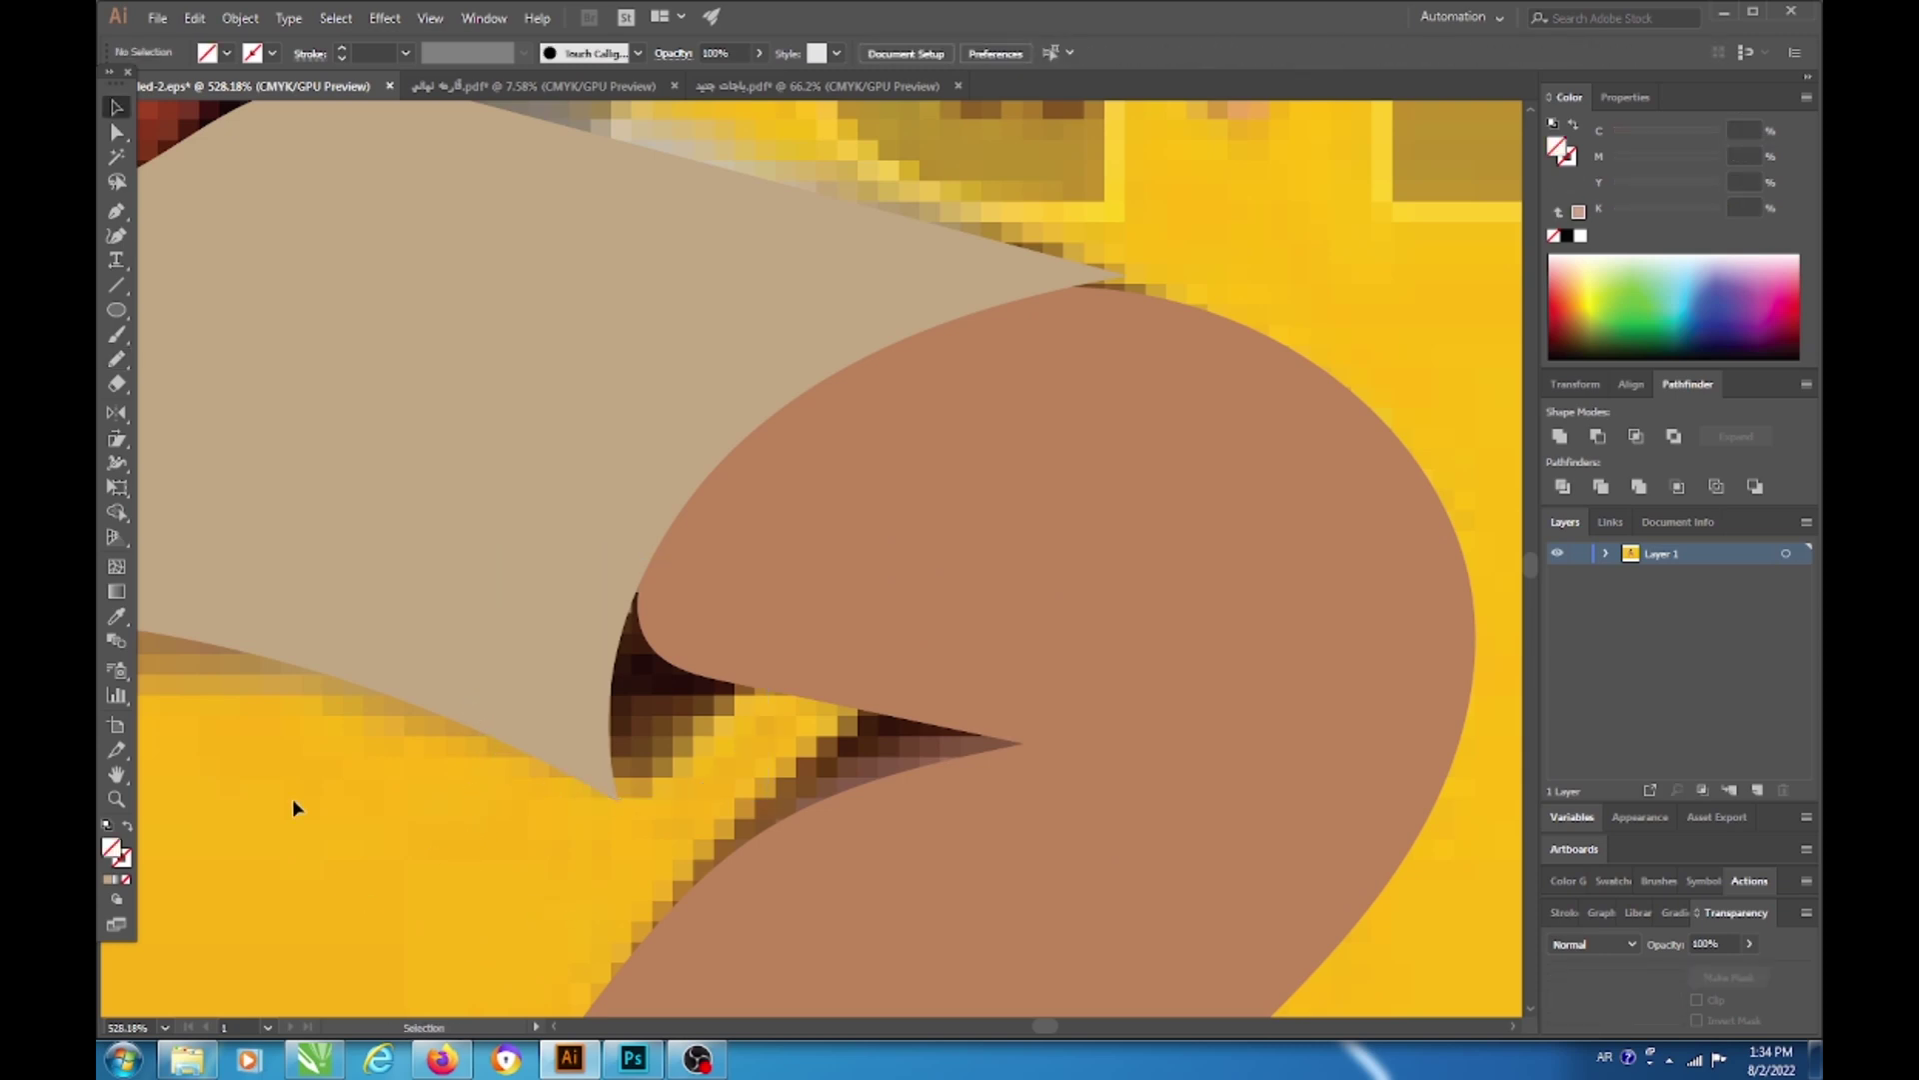
Step: Use Shape Builder to make the notch region its own shape
key("ctrl+a")
key("shift+m")
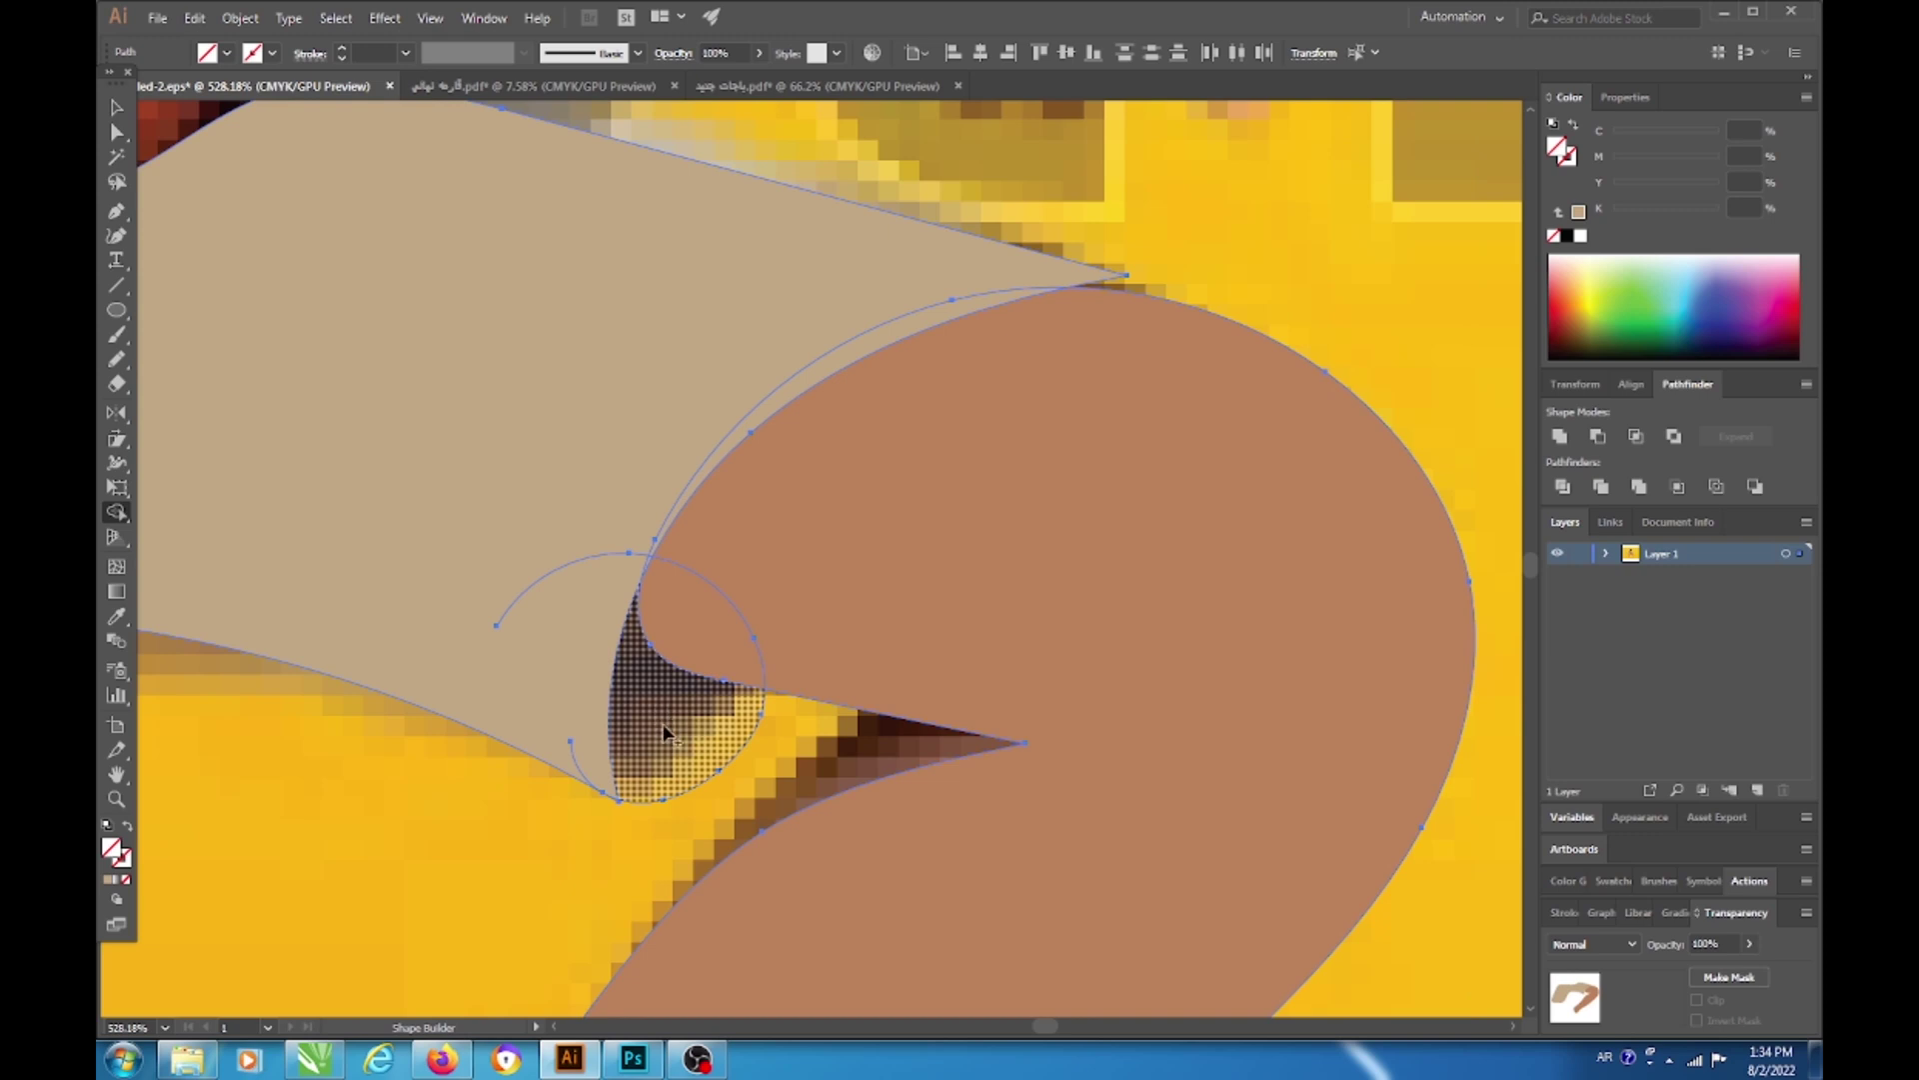
left_click(663, 736)
key("v")
left_click(531, 860)
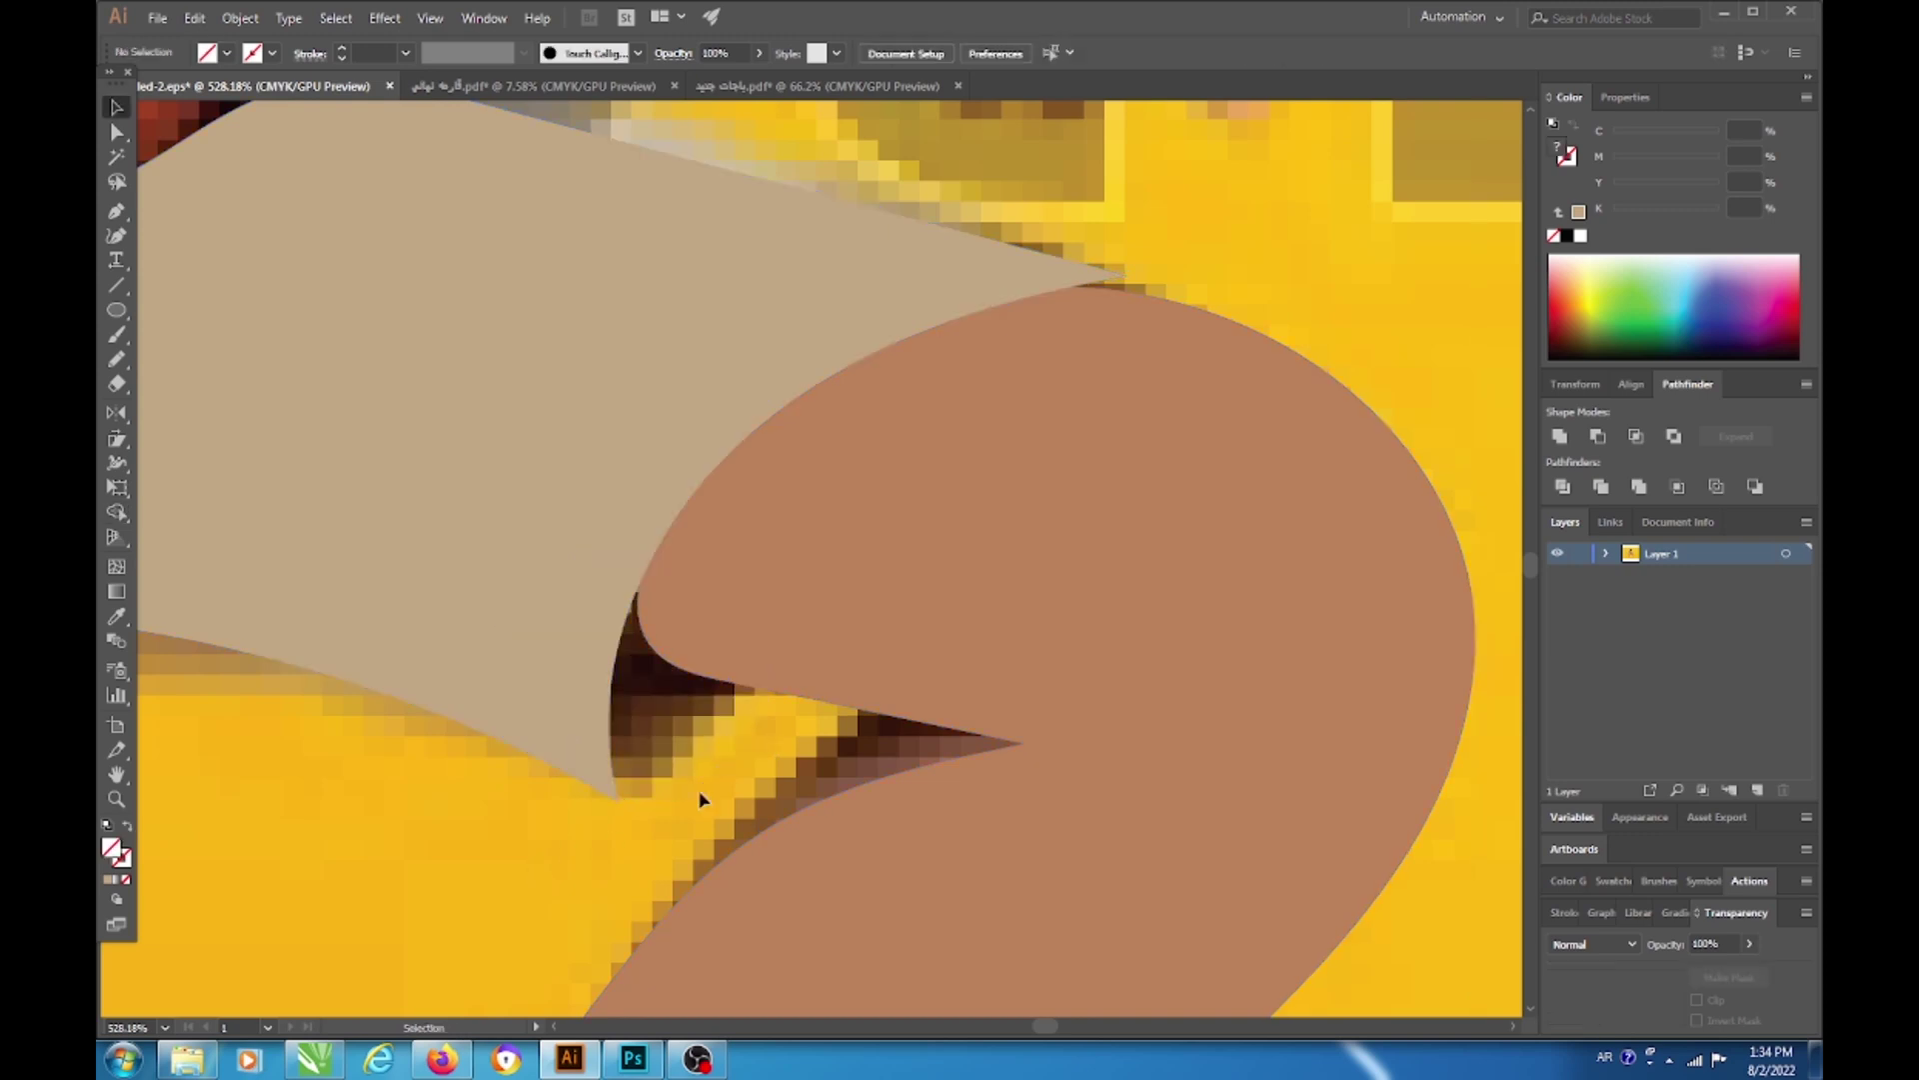
left_click(727, 737)
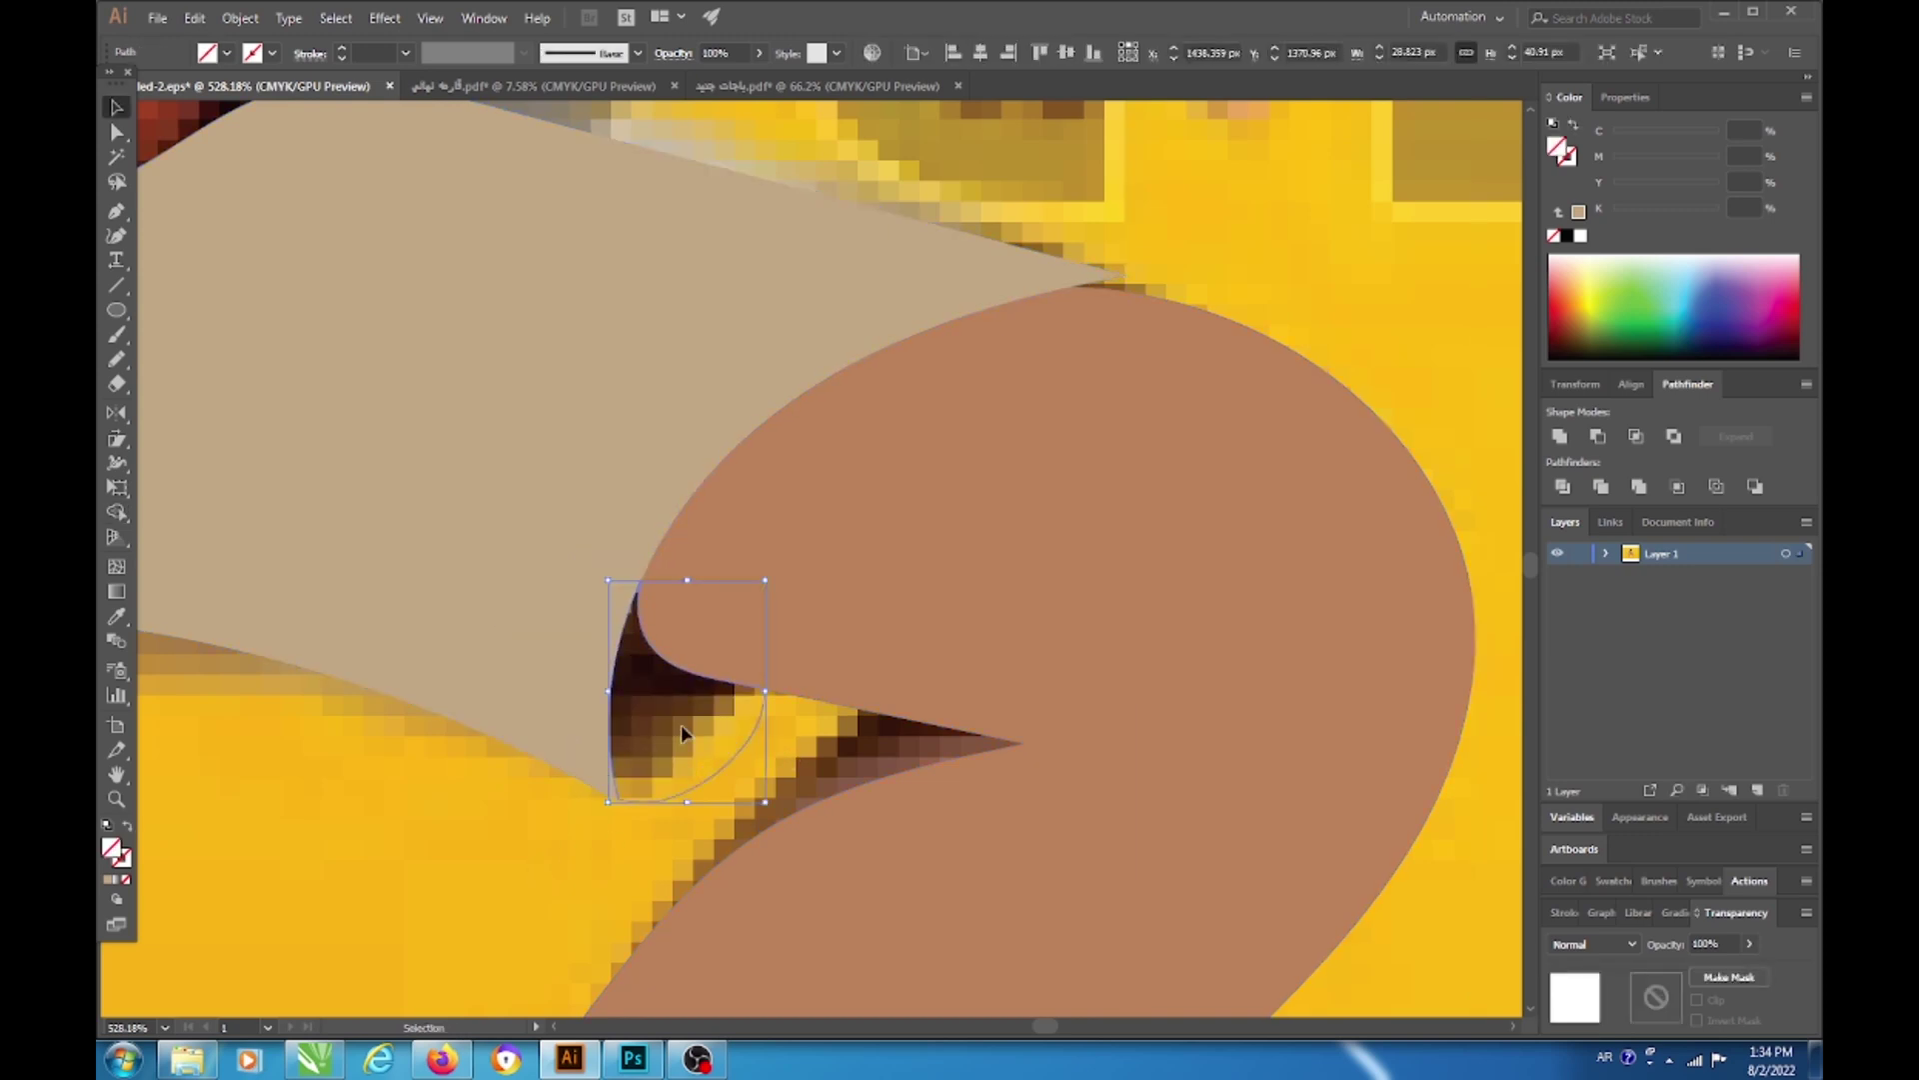
Step: Fill the notch shape with dark brown sampled from the photo's shadow, then zoom out
key("i")
left_click(643, 680)
key("v")
left_click(528, 794)
key("z")
scroll(658, 725, "down", 6)
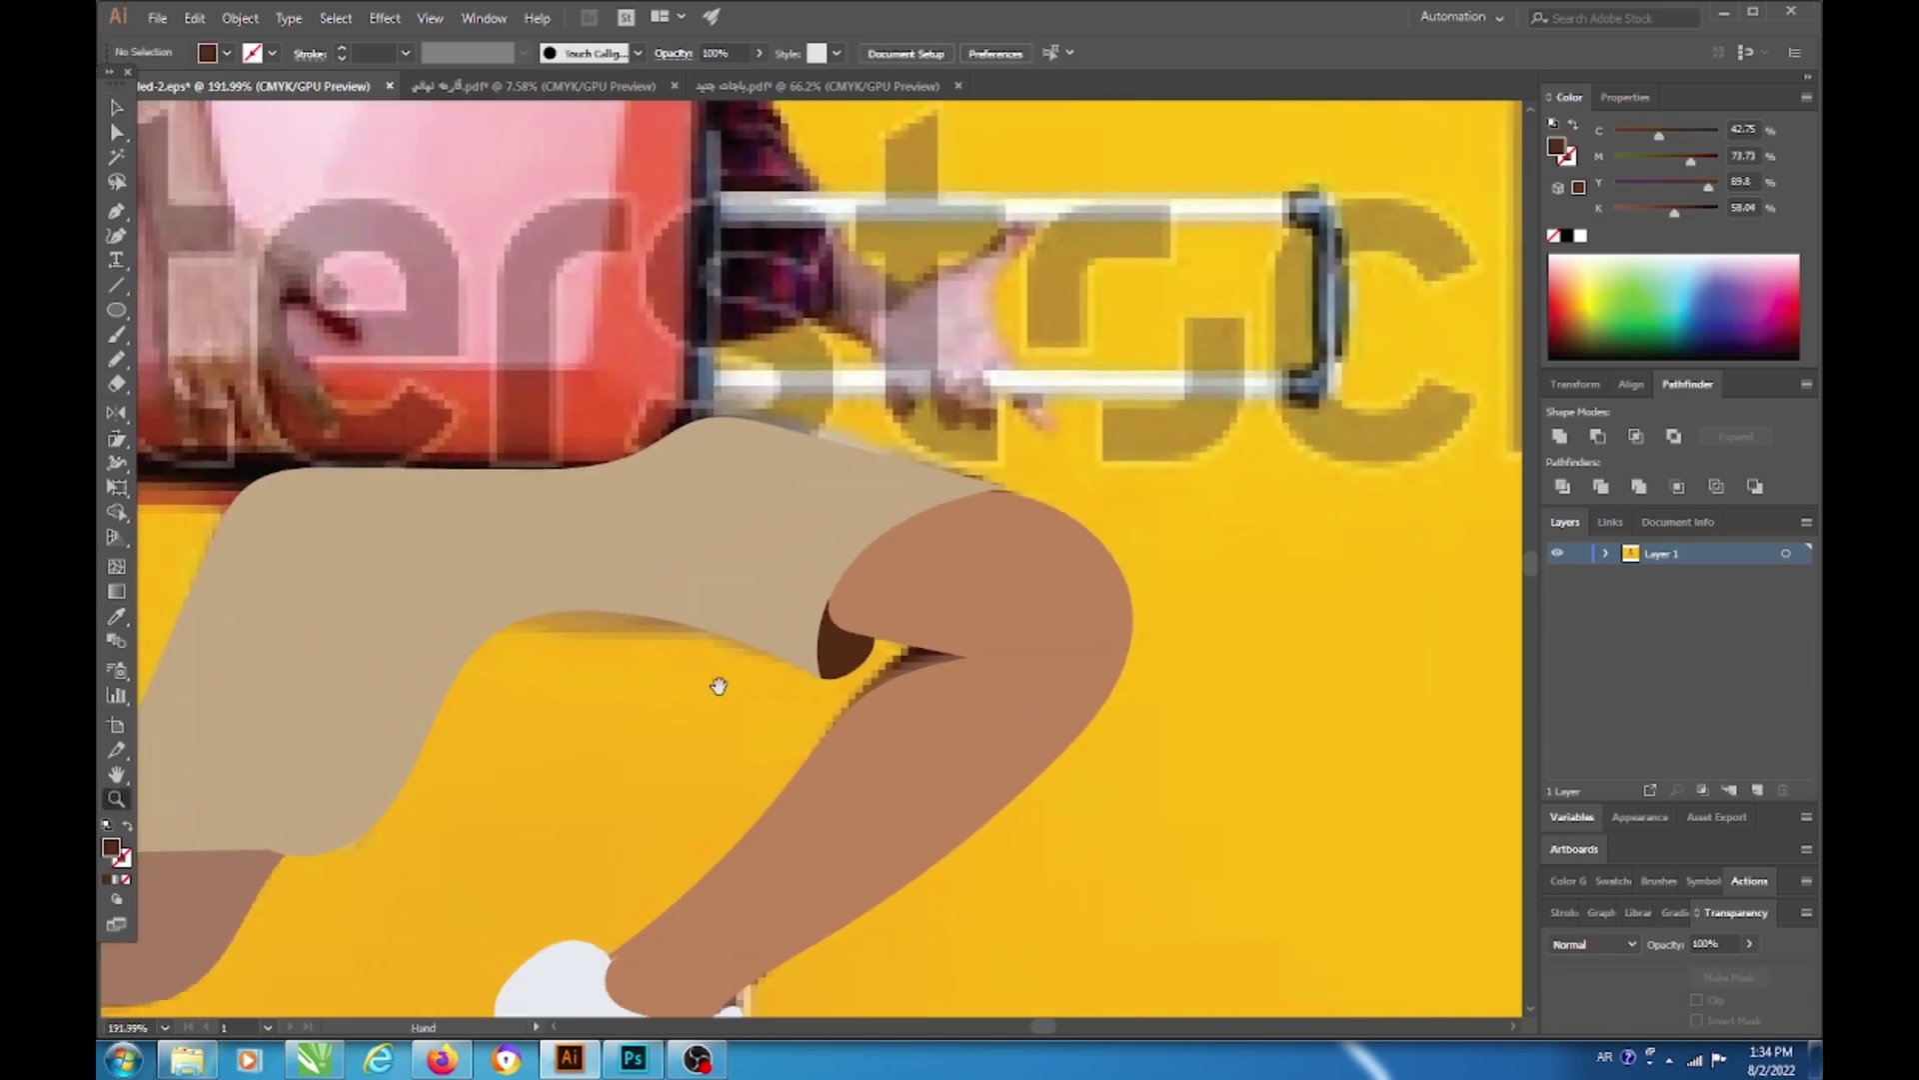
scroll(829, 668, "up", 2)
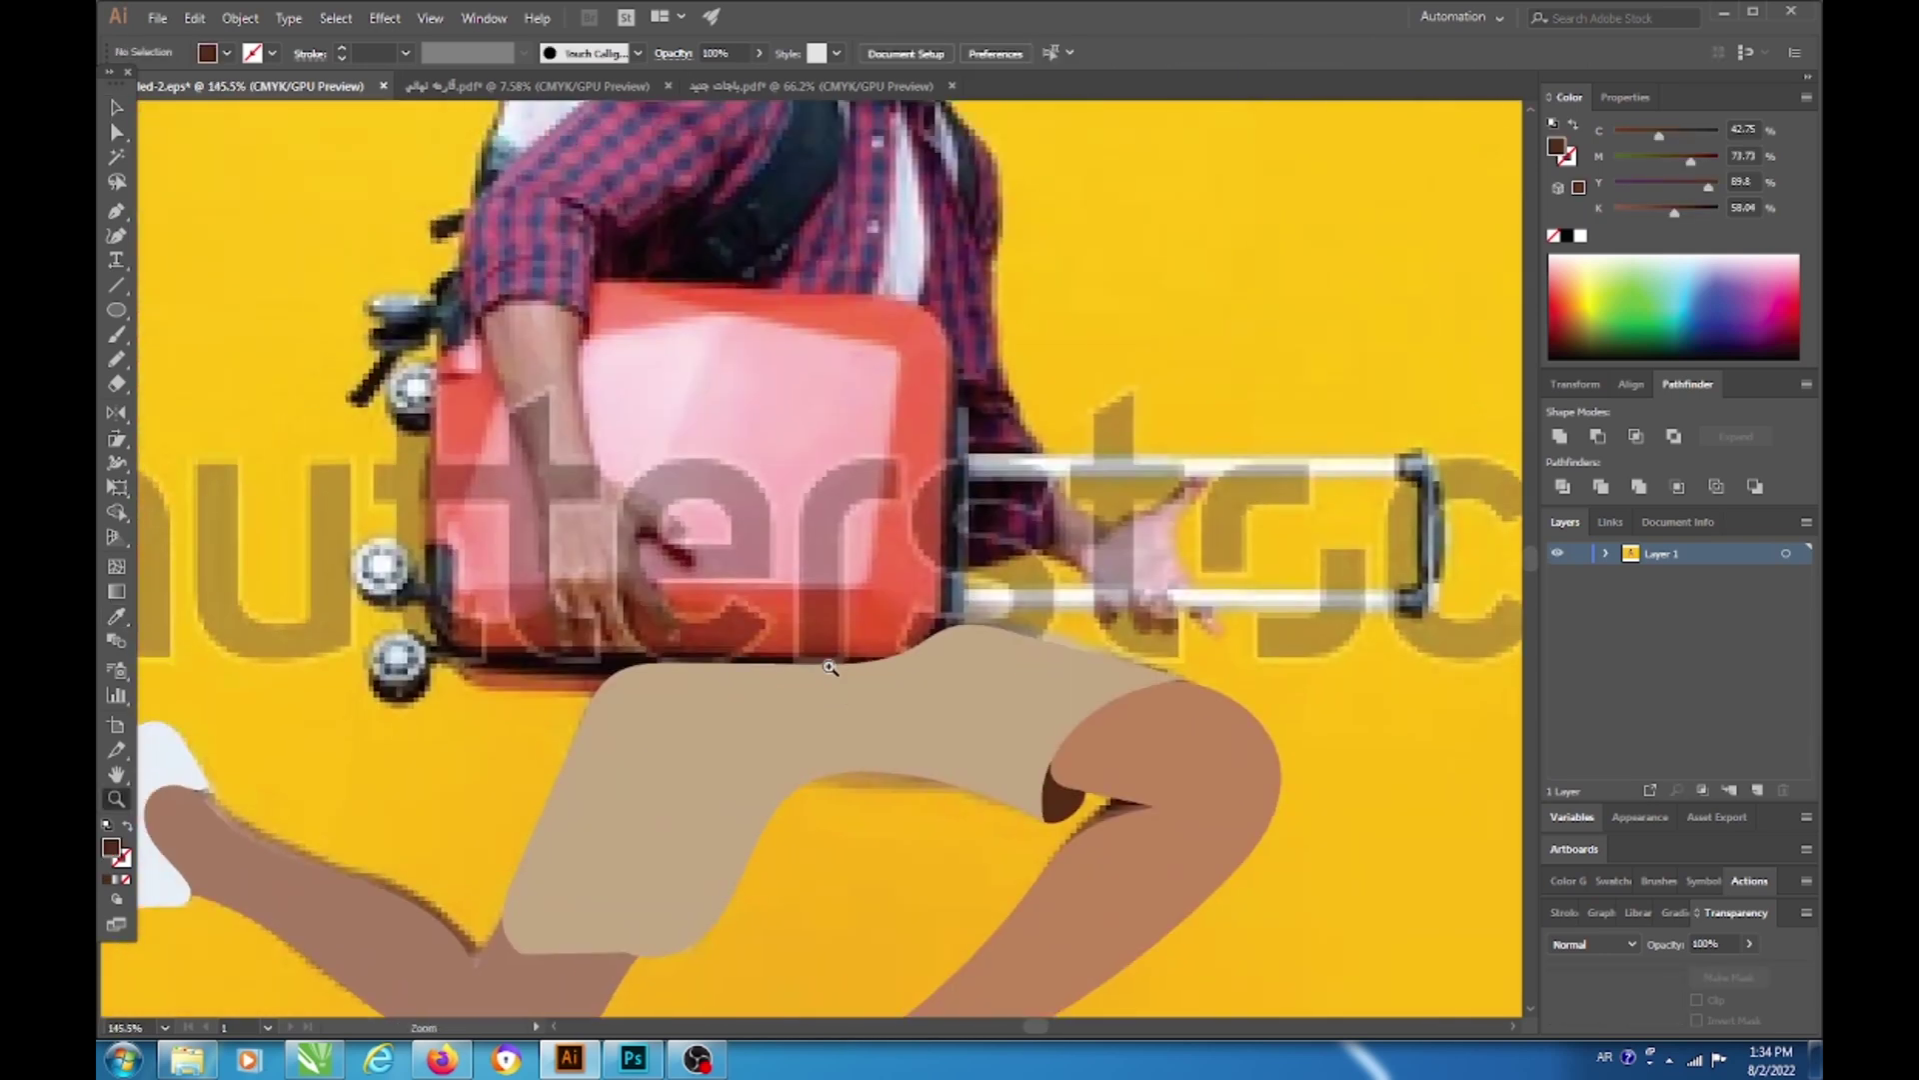
Step: Draw the handle outline as a 13 pt dark brown stroke with round corners
scroll(892, 575, "right", 10)
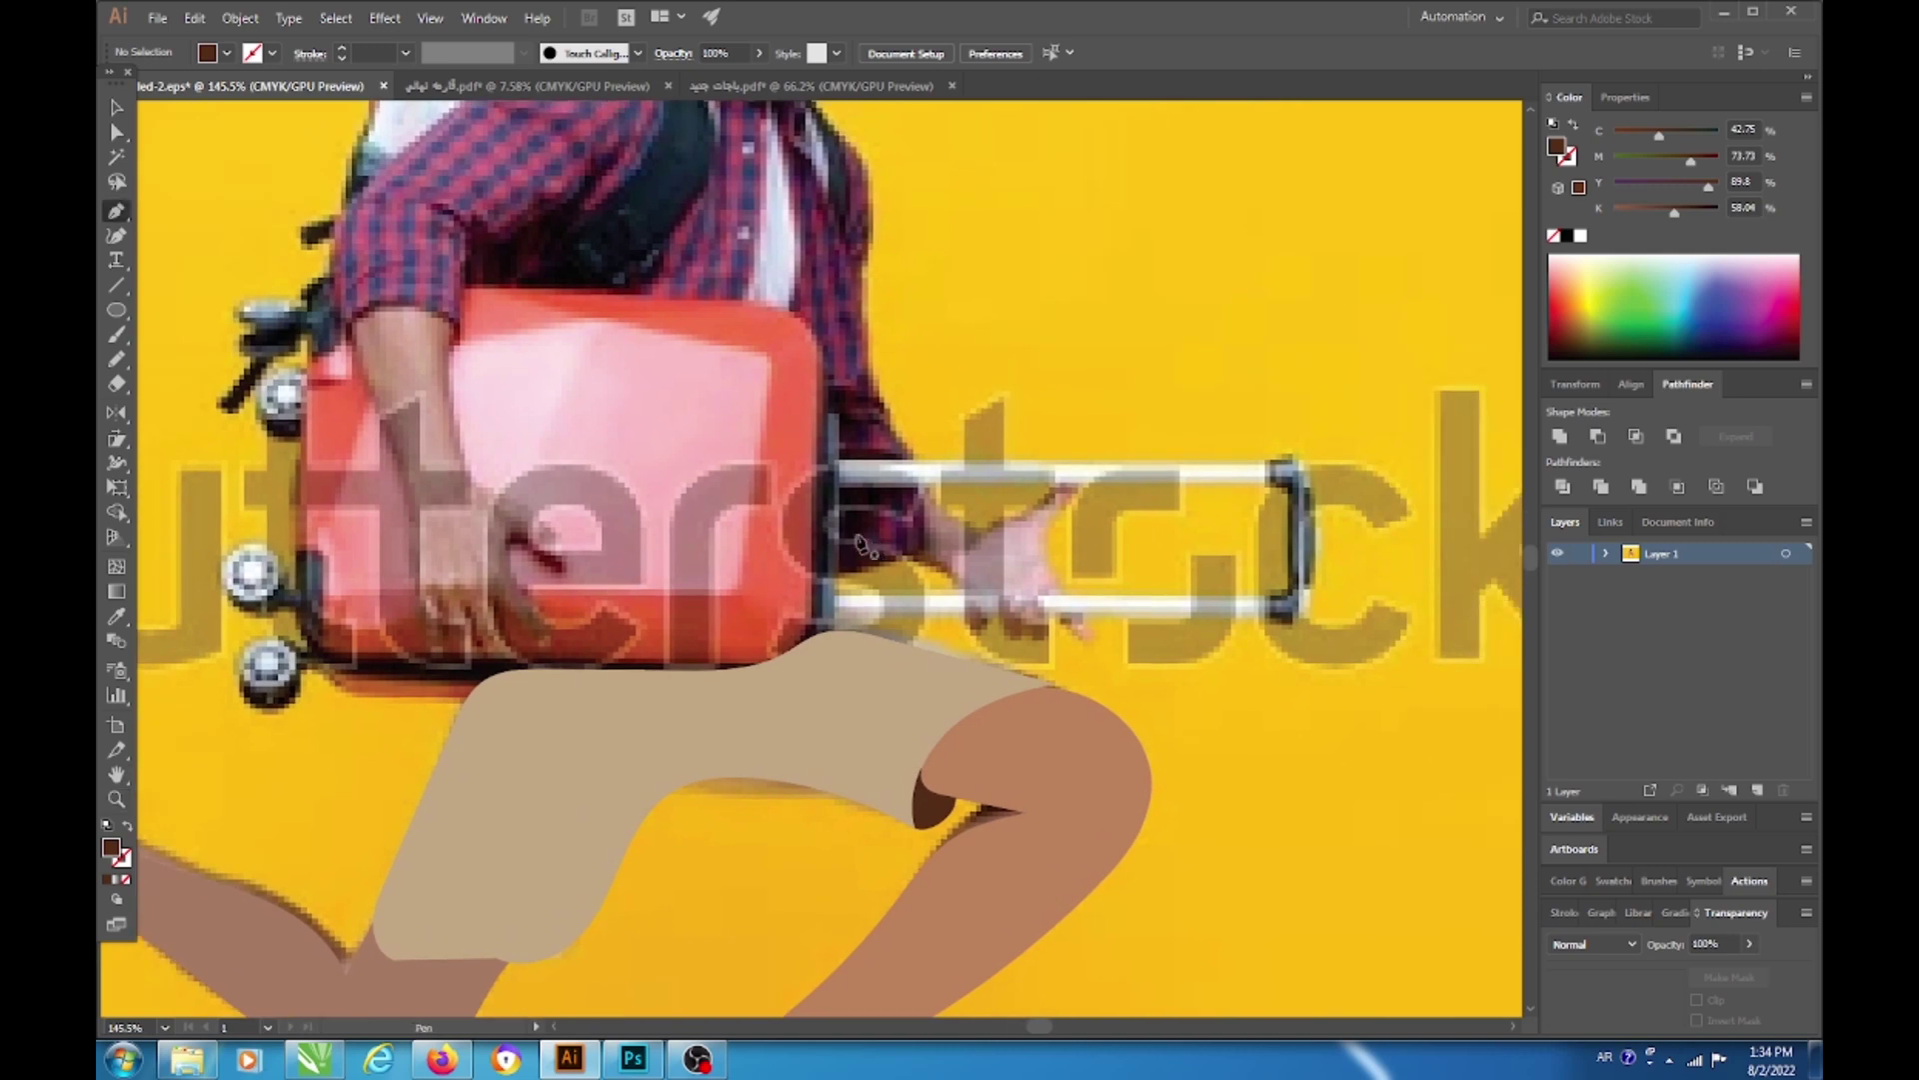
key("p")
left_click(1008, 477)
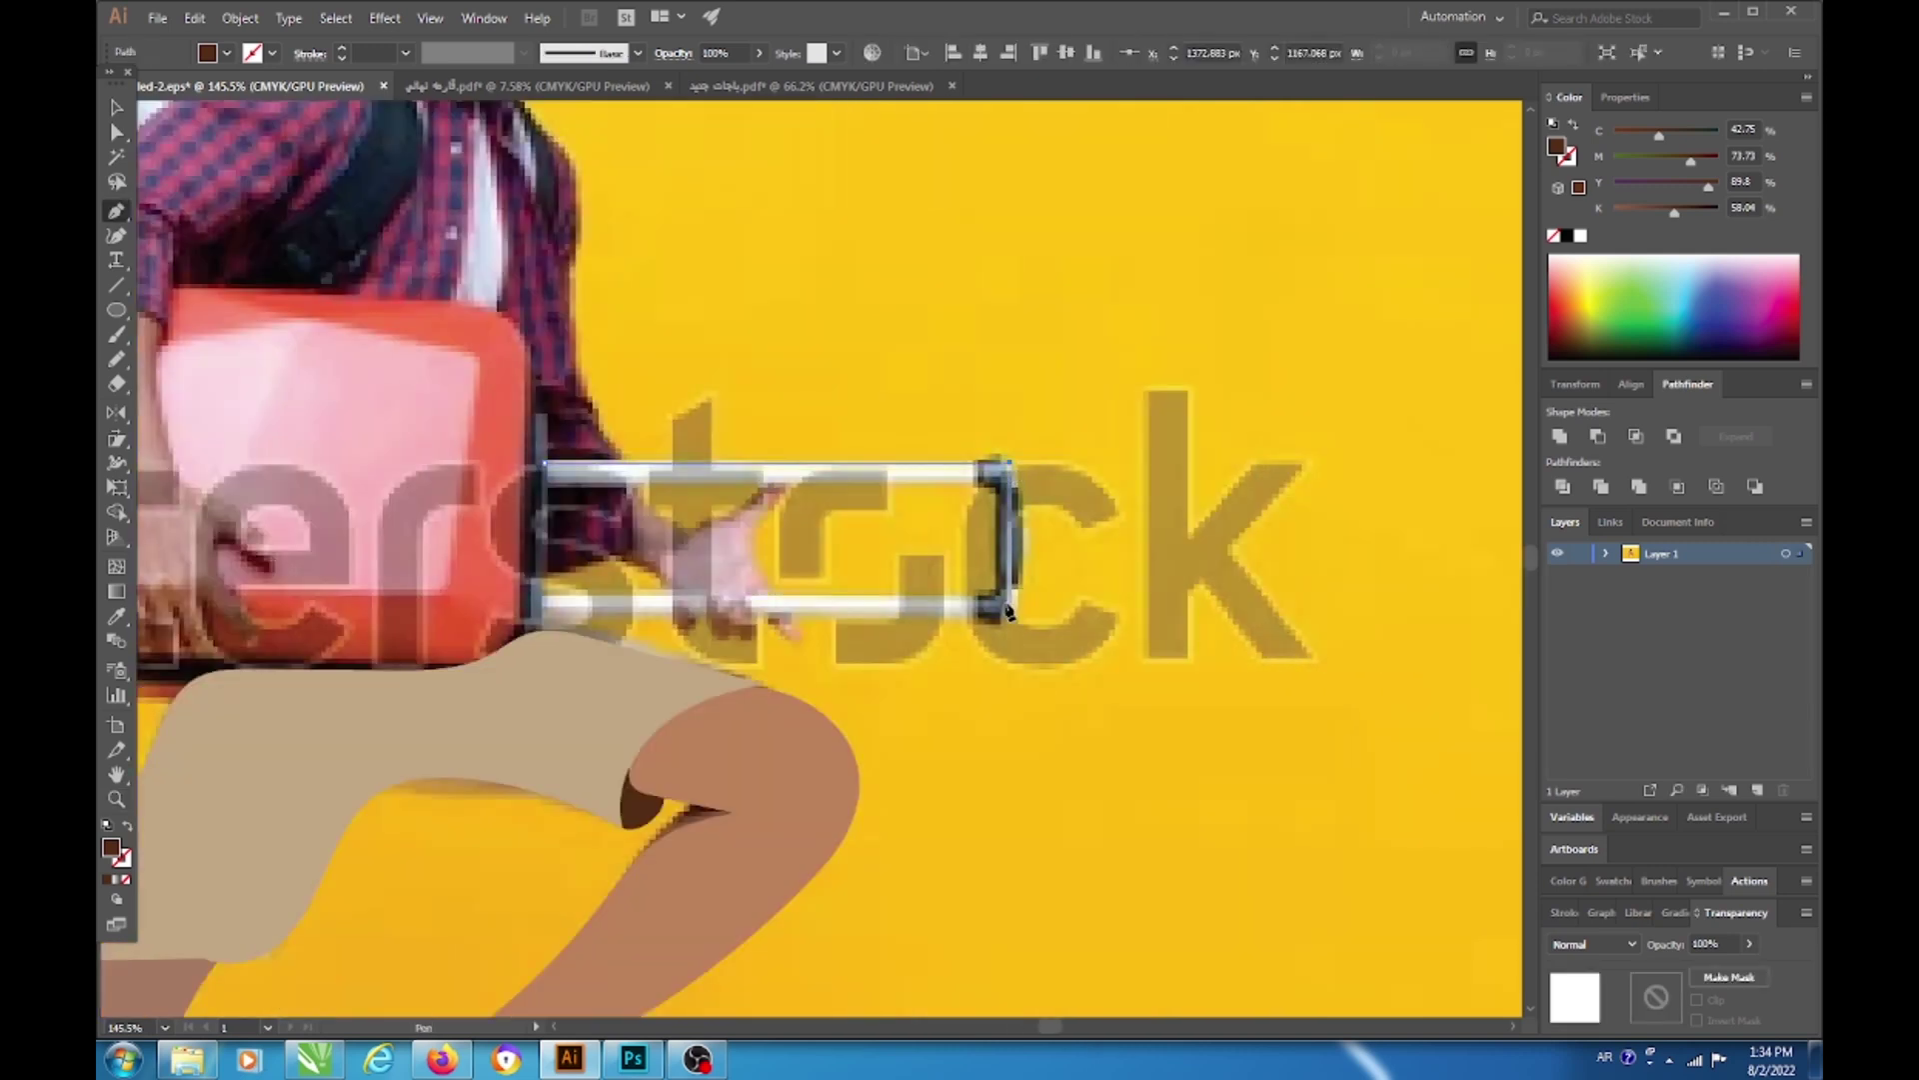
left_click(1008, 612)
key("shift+x")
type("v")
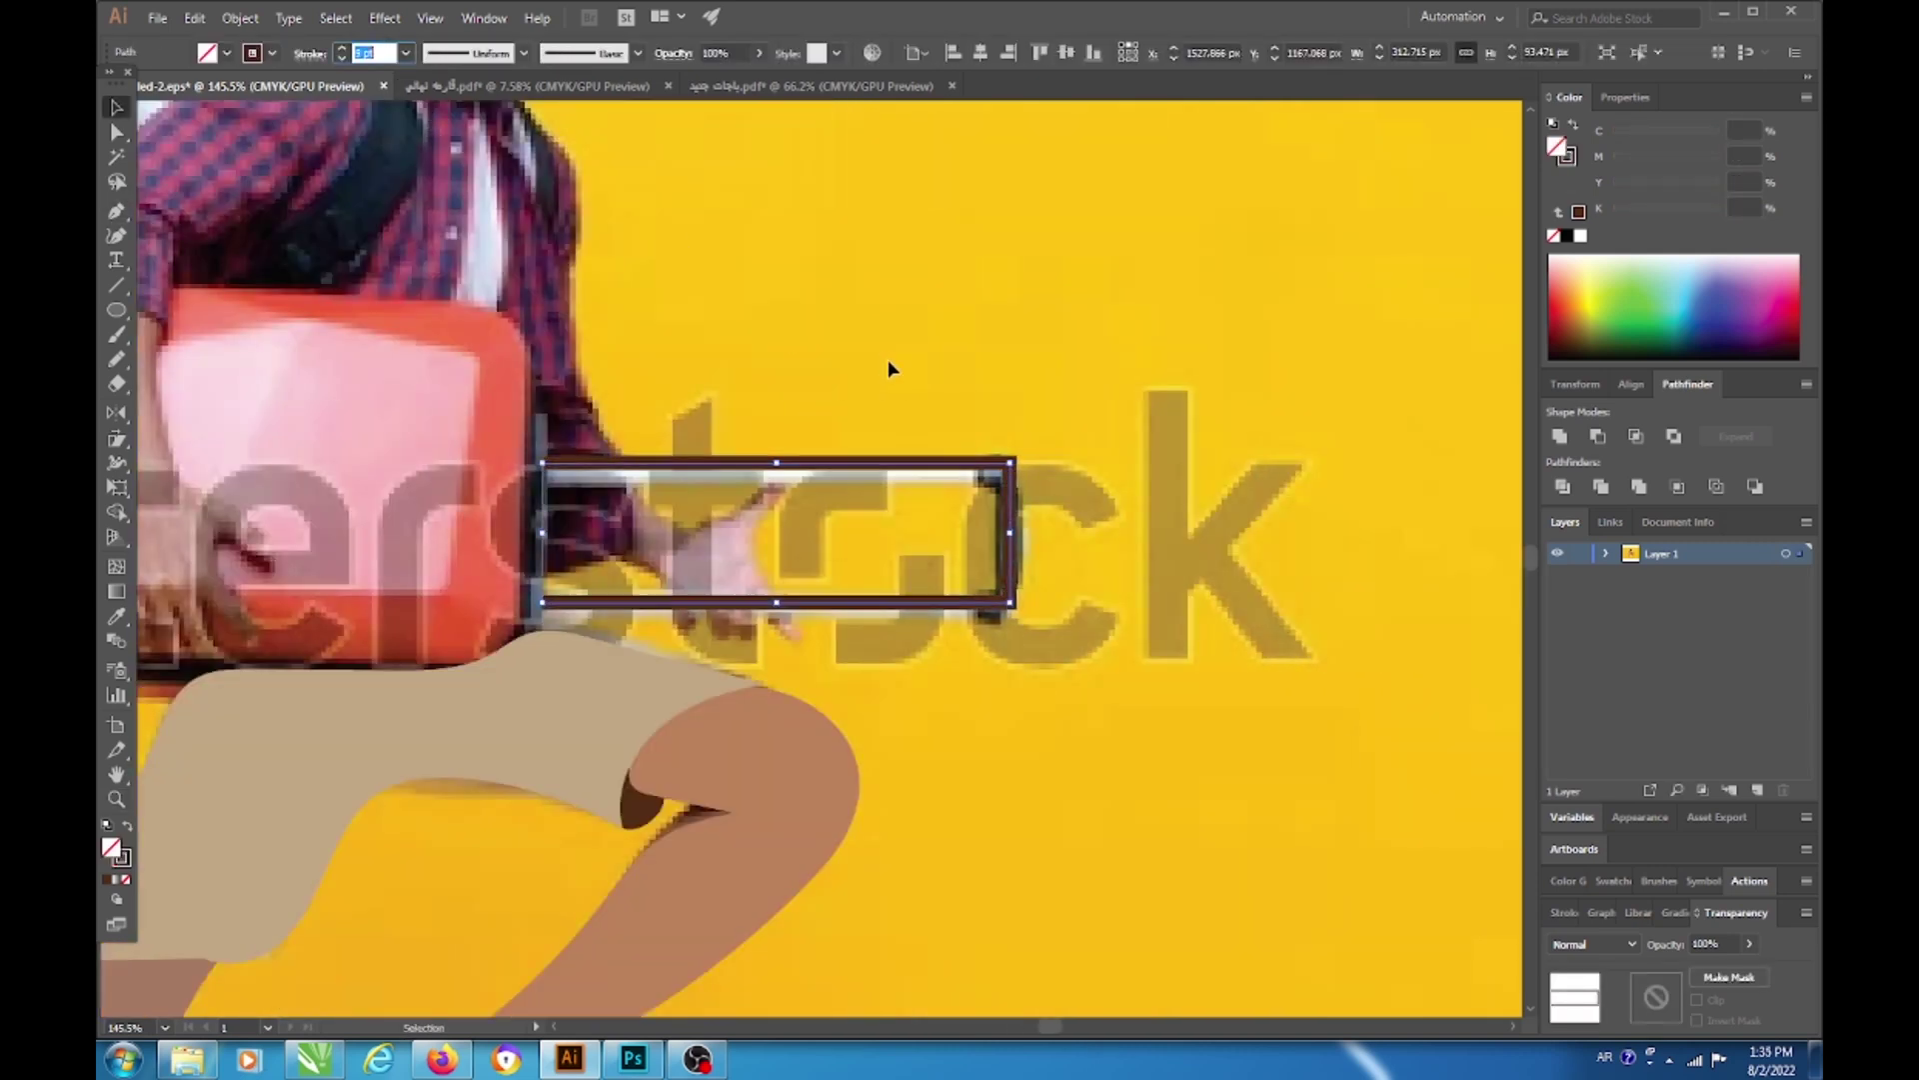
type("13")
key("Return")
left_click(891, 368)
Step: Add a solid black rectangle over the handle's end cap
key("z")
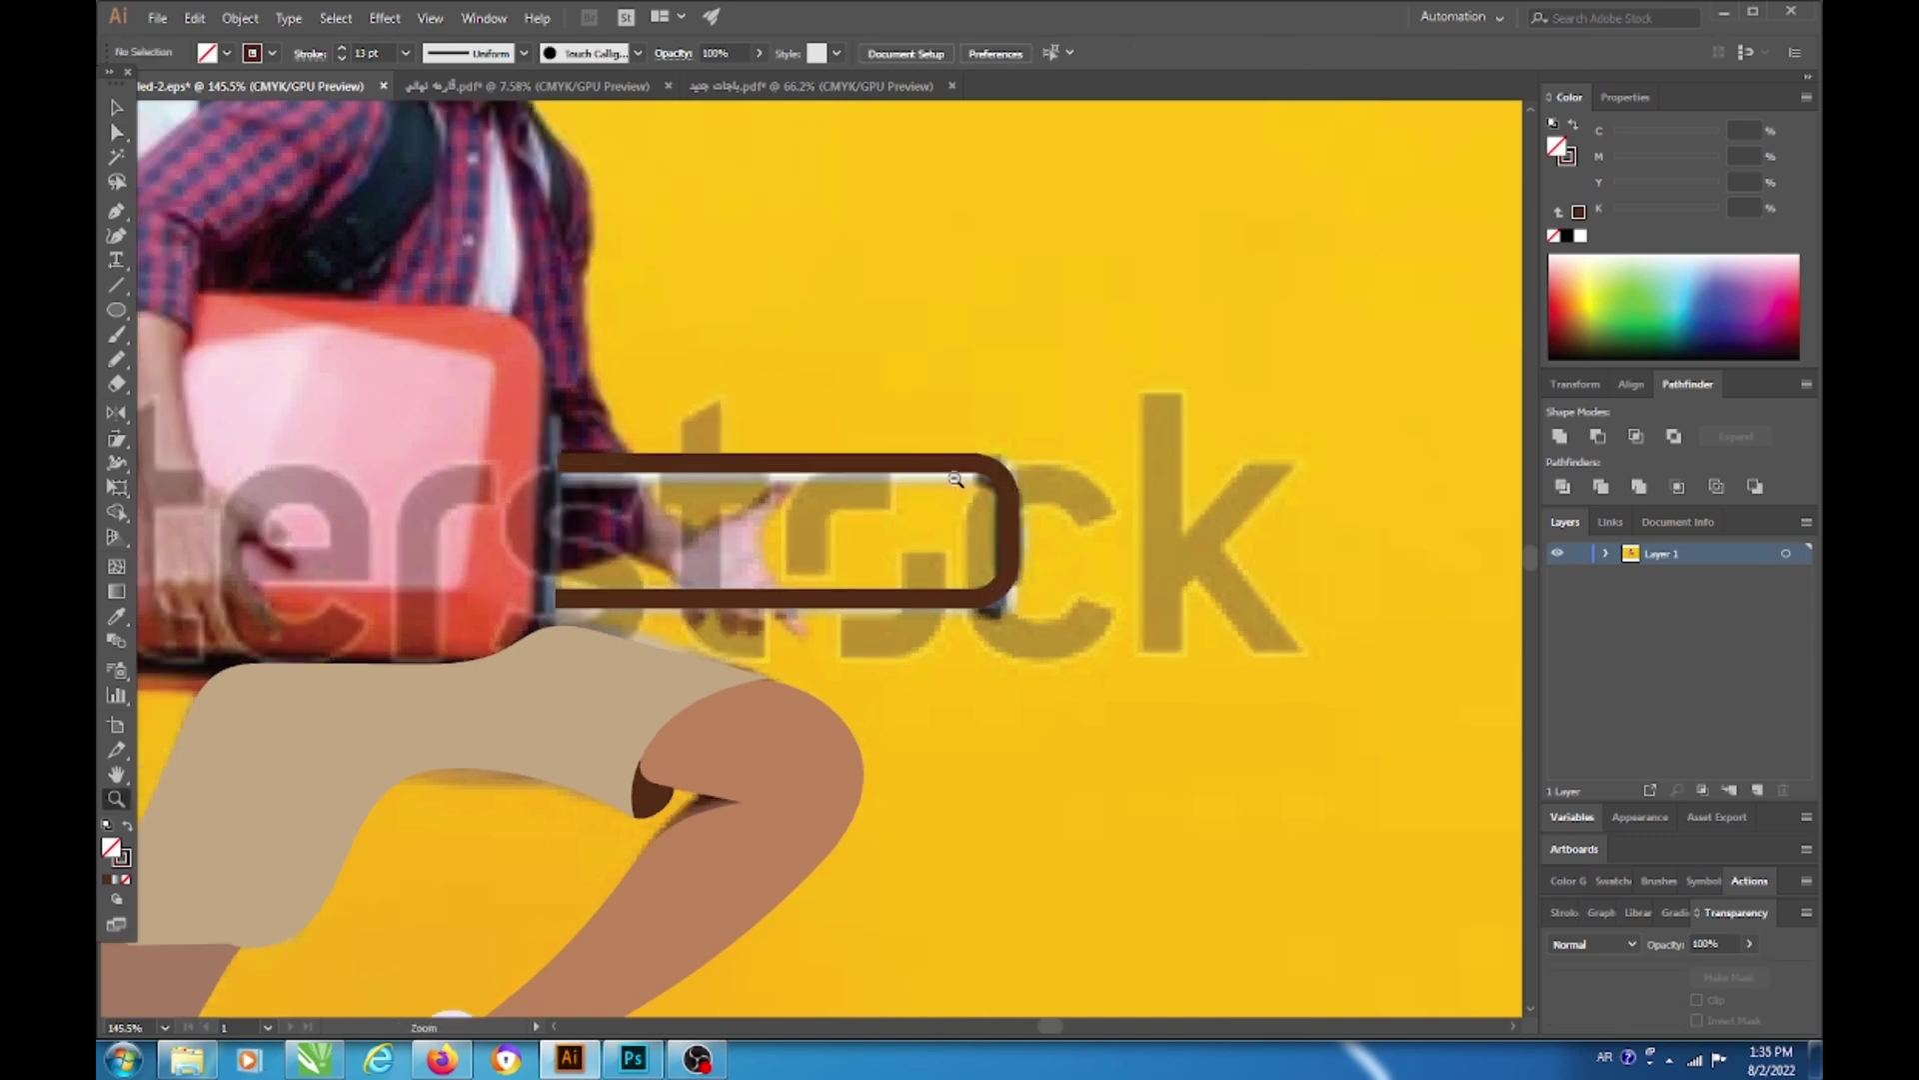
left_click(956, 479)
key("m")
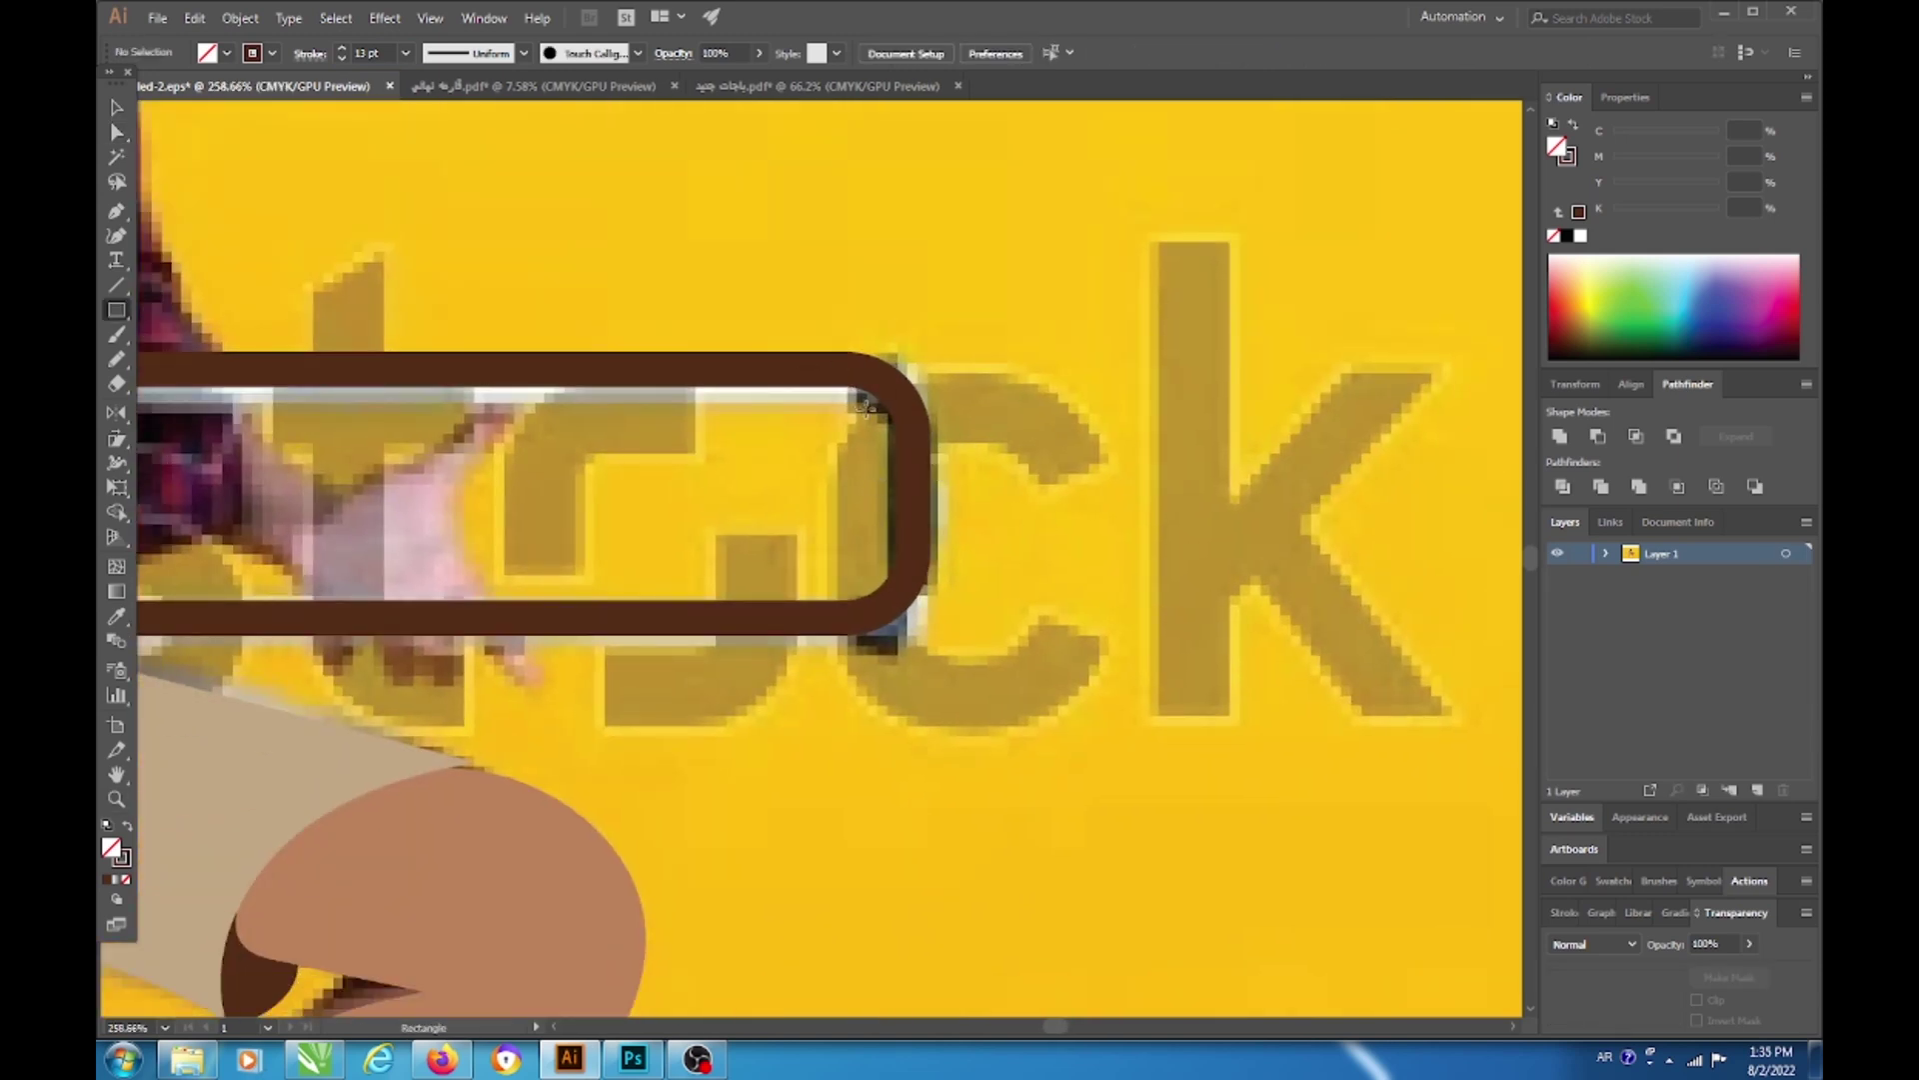
left_click_drag(962, 608, 959, 606)
key("v")
left_click(227, 52)
left_click(140, 75)
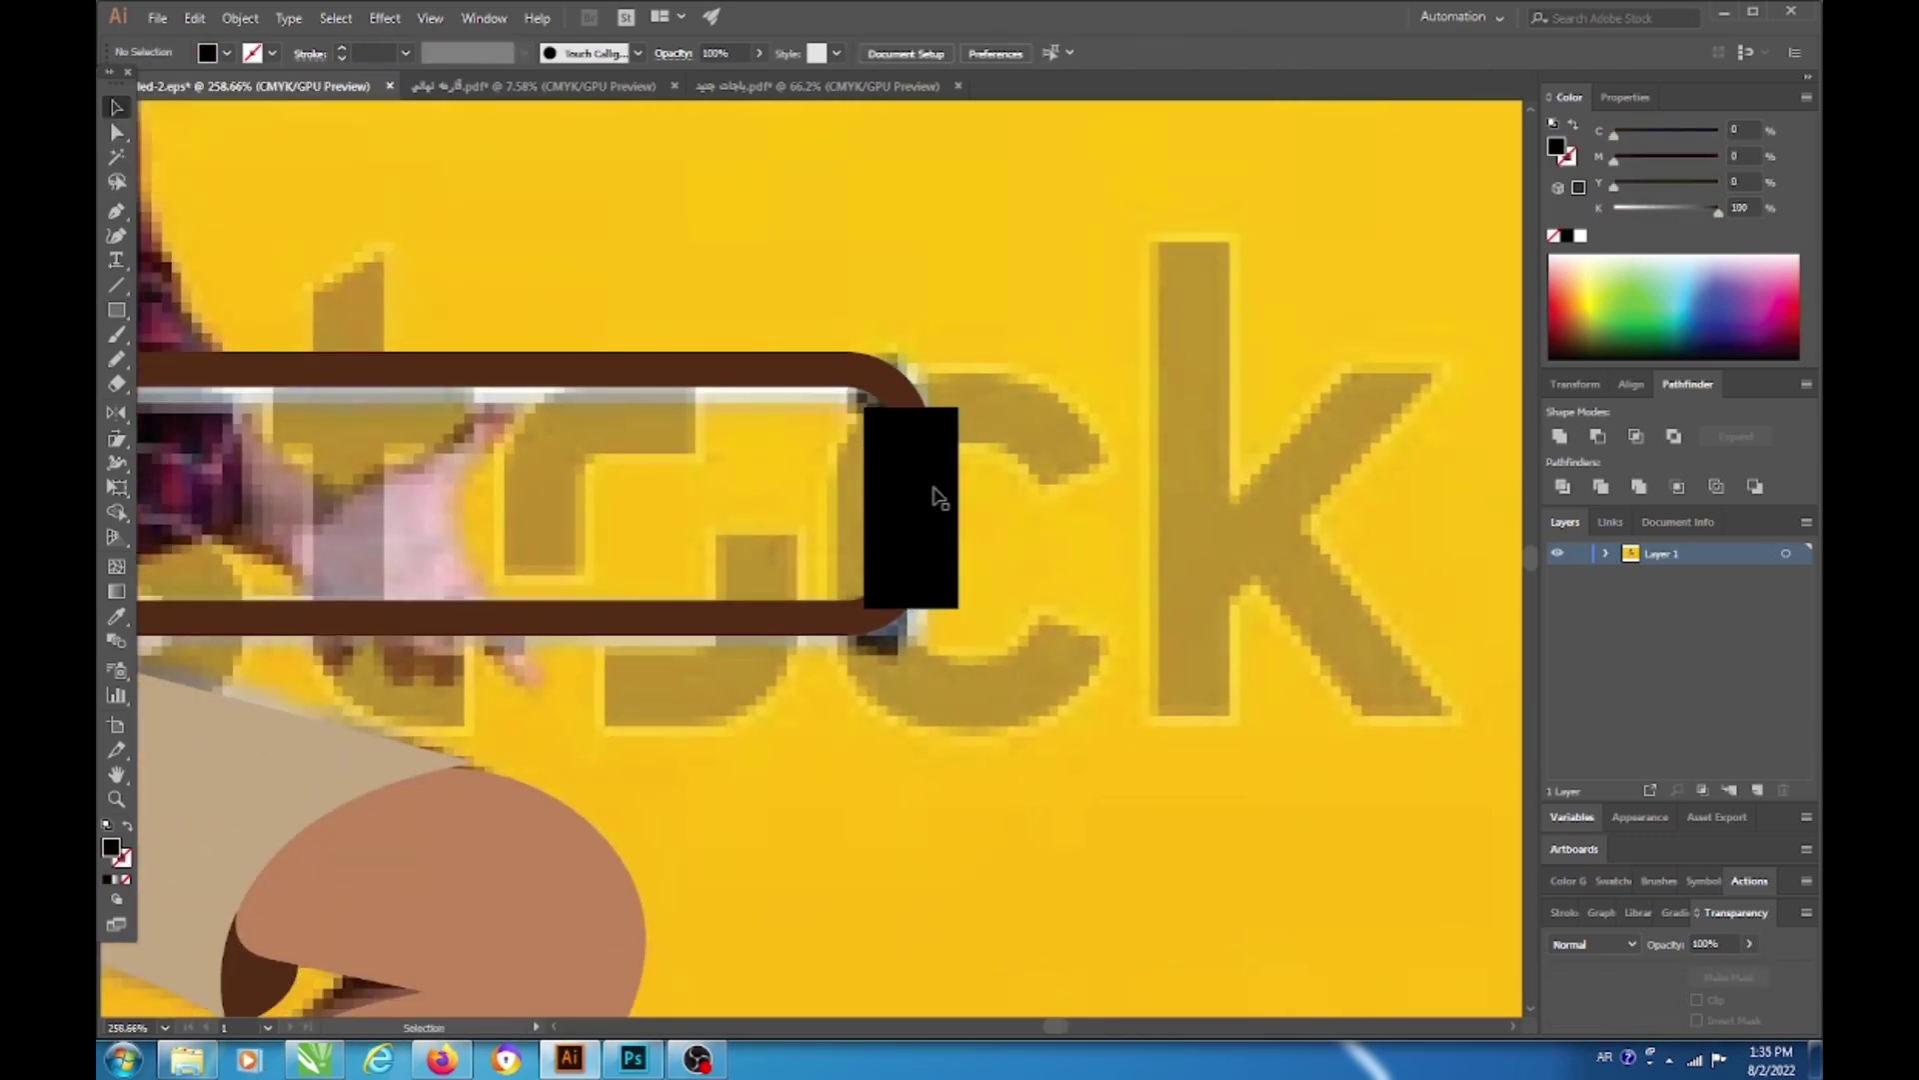
Step: Draw a black strip where the handle meets the suitcase
key("m")
scroll(700, 400, "left", 10)
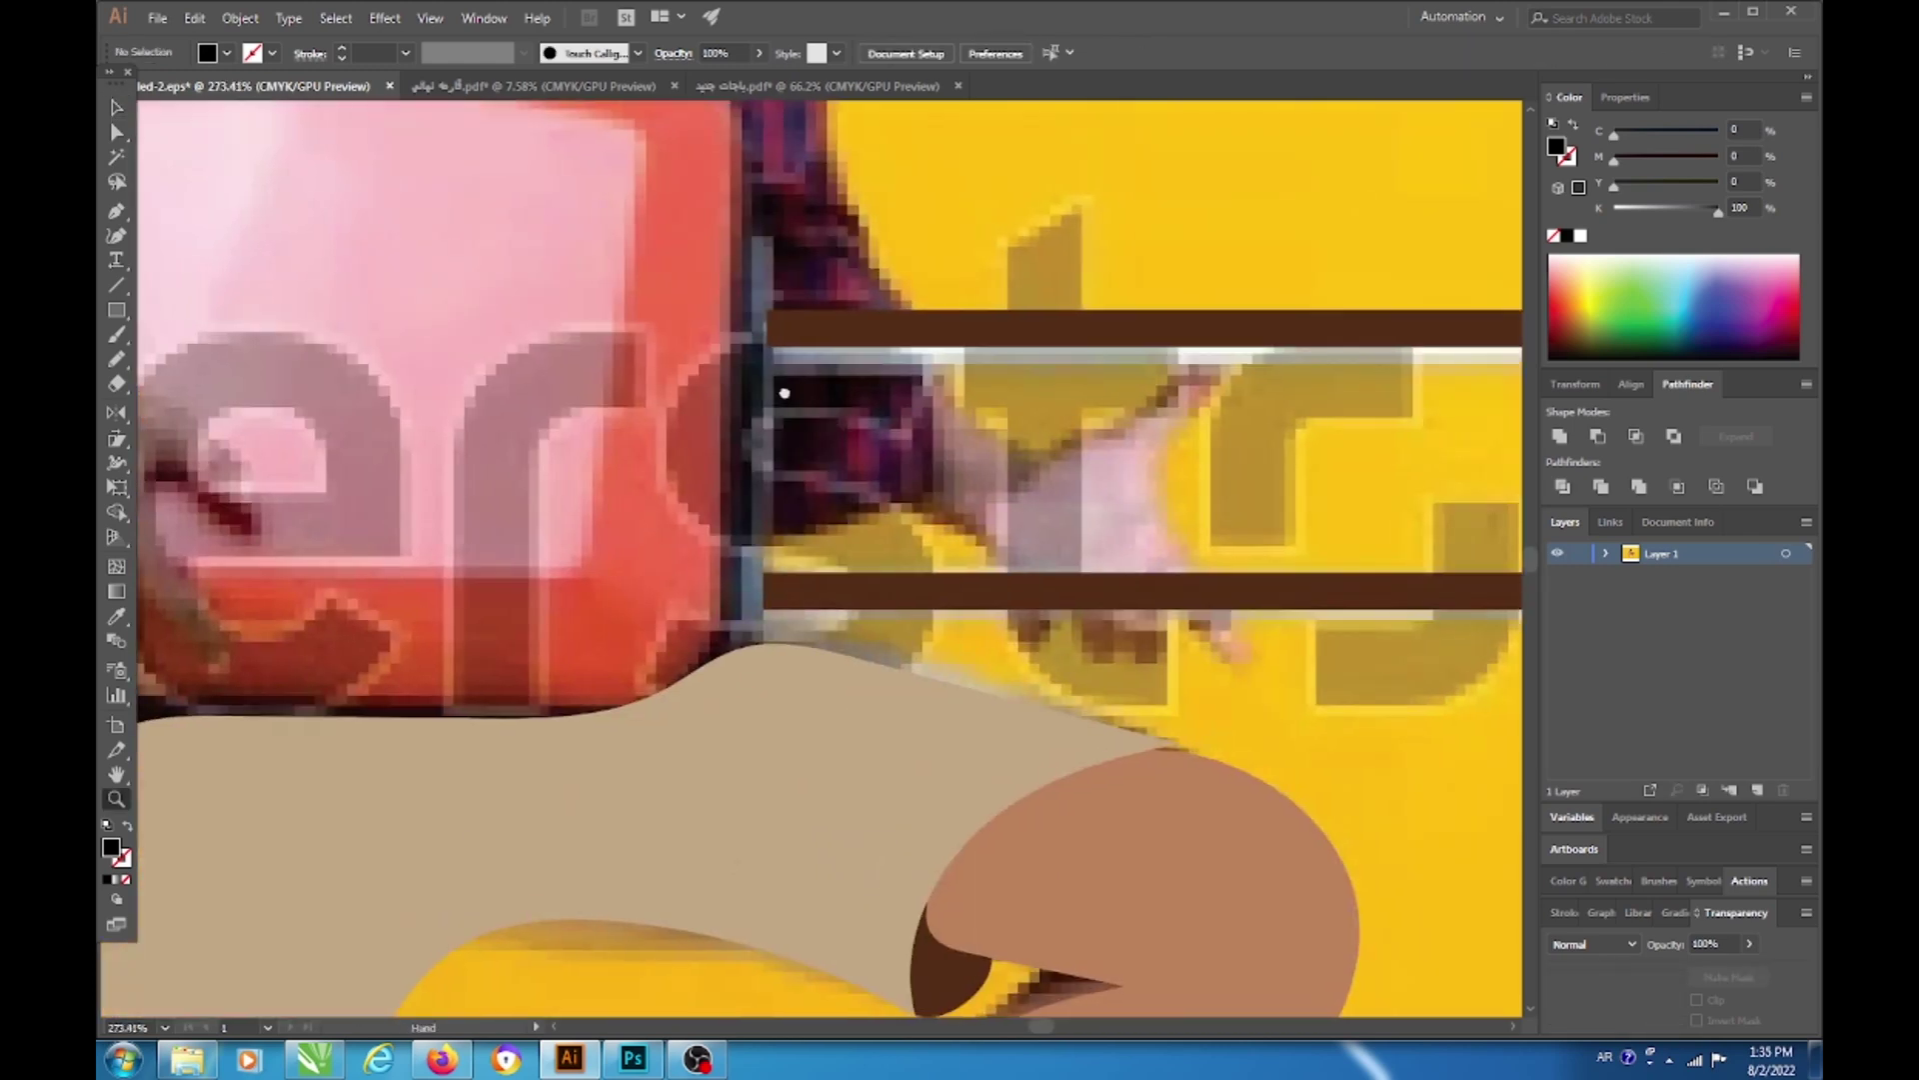
left_click_drag(784, 221, 796, 654)
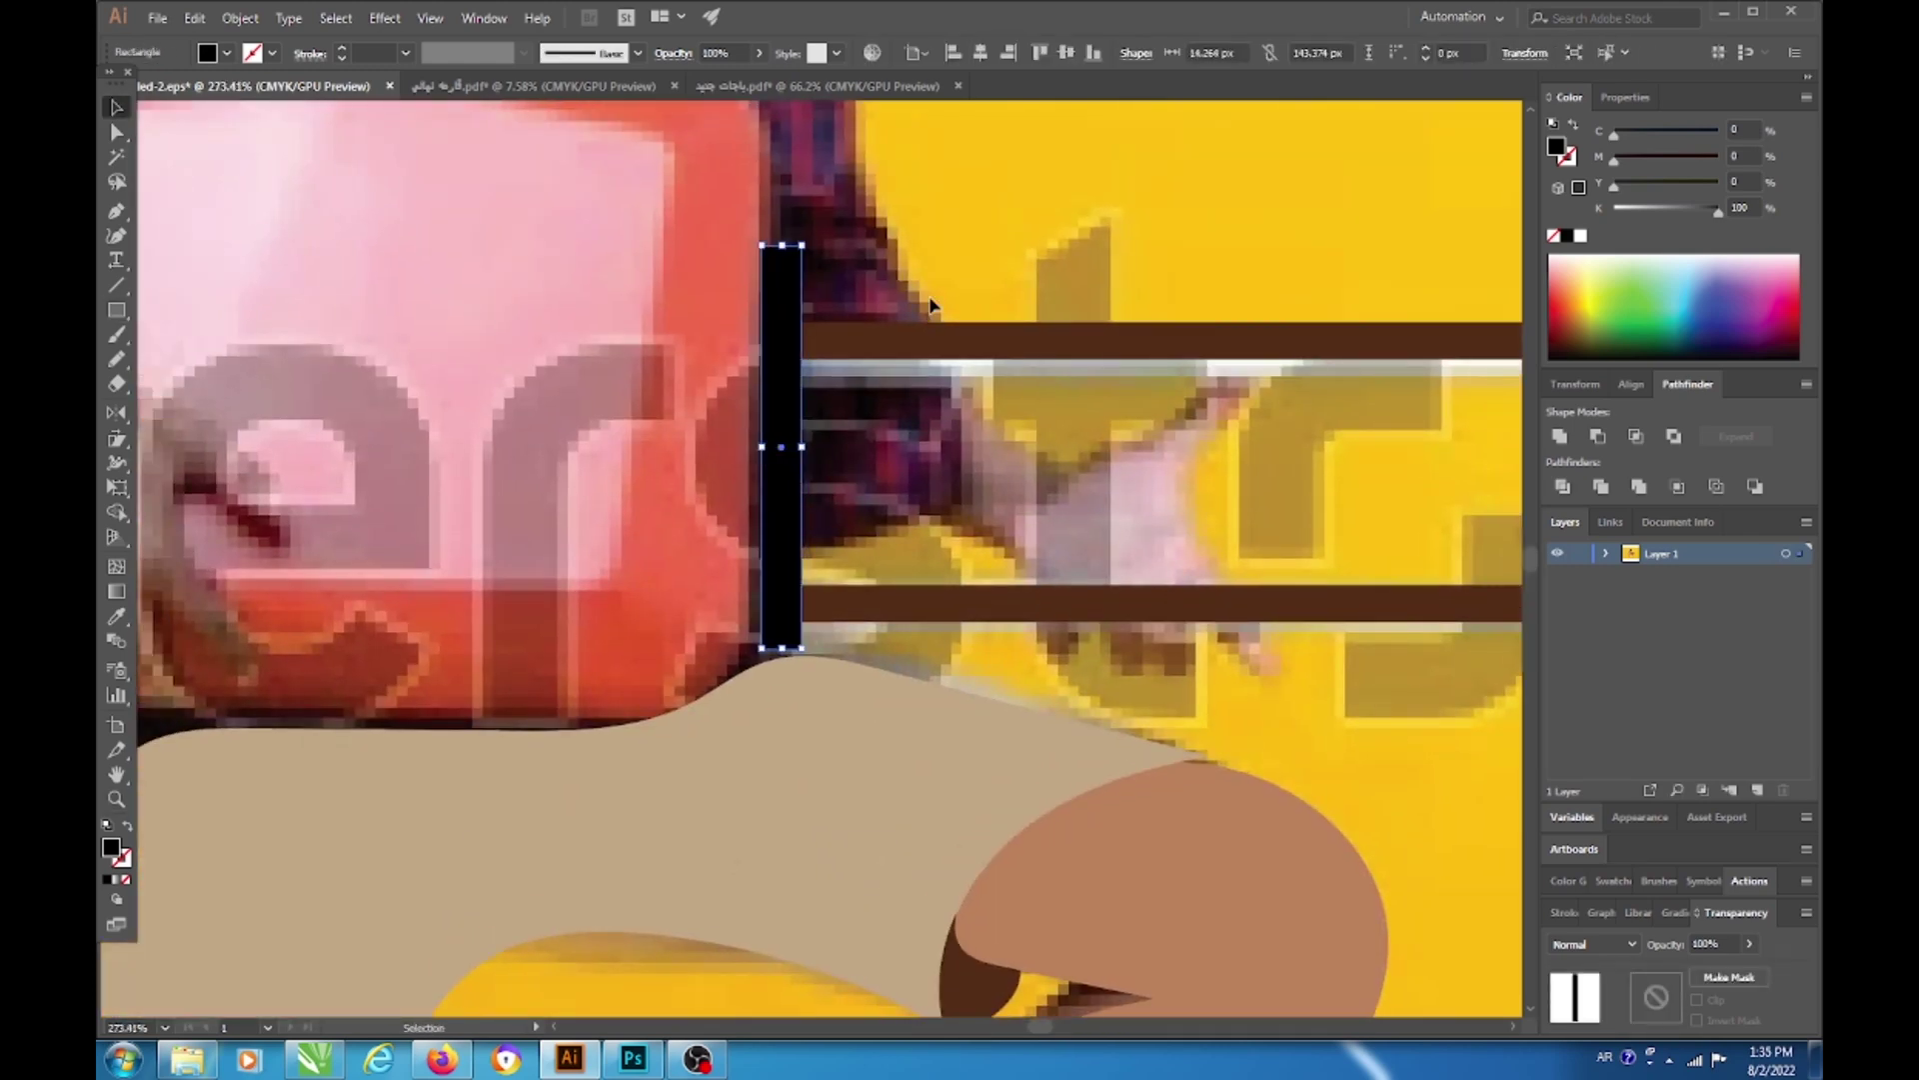
scroll(810, 494, "down", 3)
left_click_drag(810, 495, 876, 543)
Step: Trace the arm and hand as a skin-toned Pencil shape
key("p")
scroll(673, 446, "up", 1)
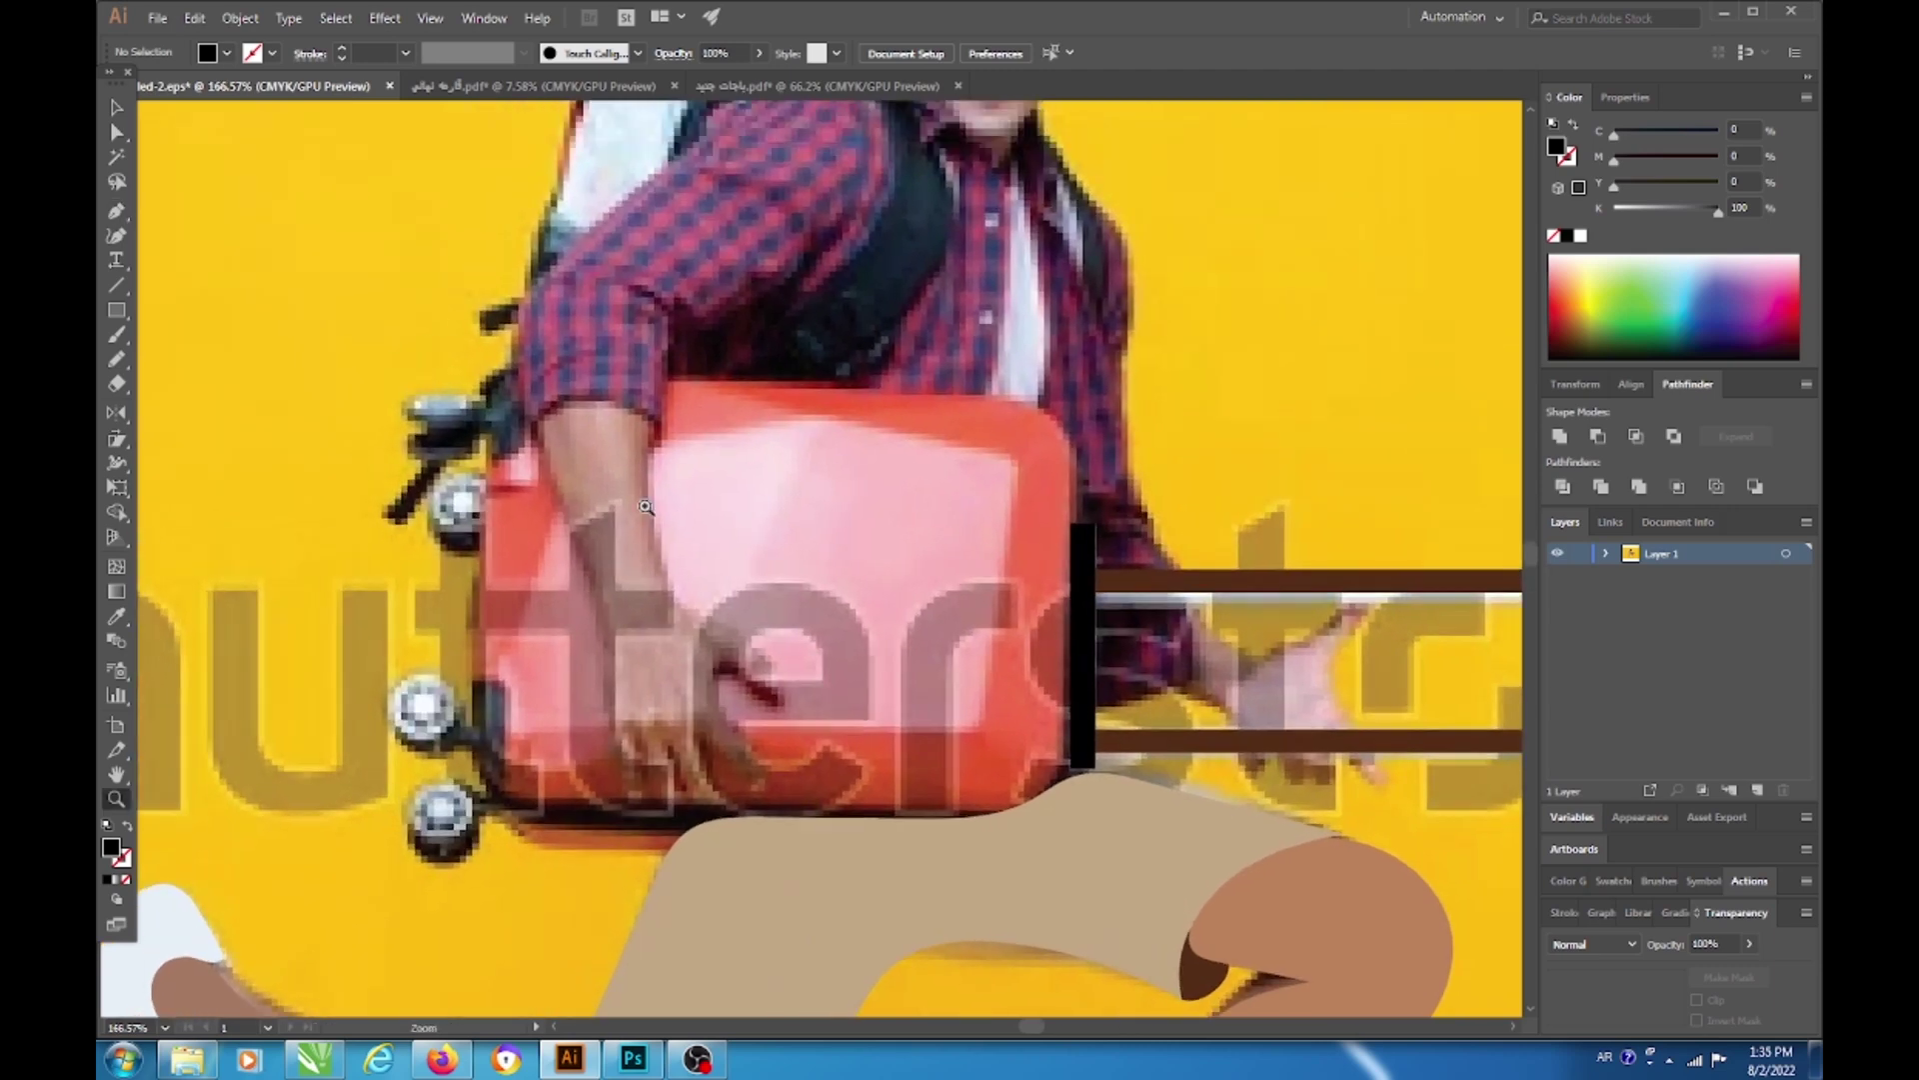
key("n")
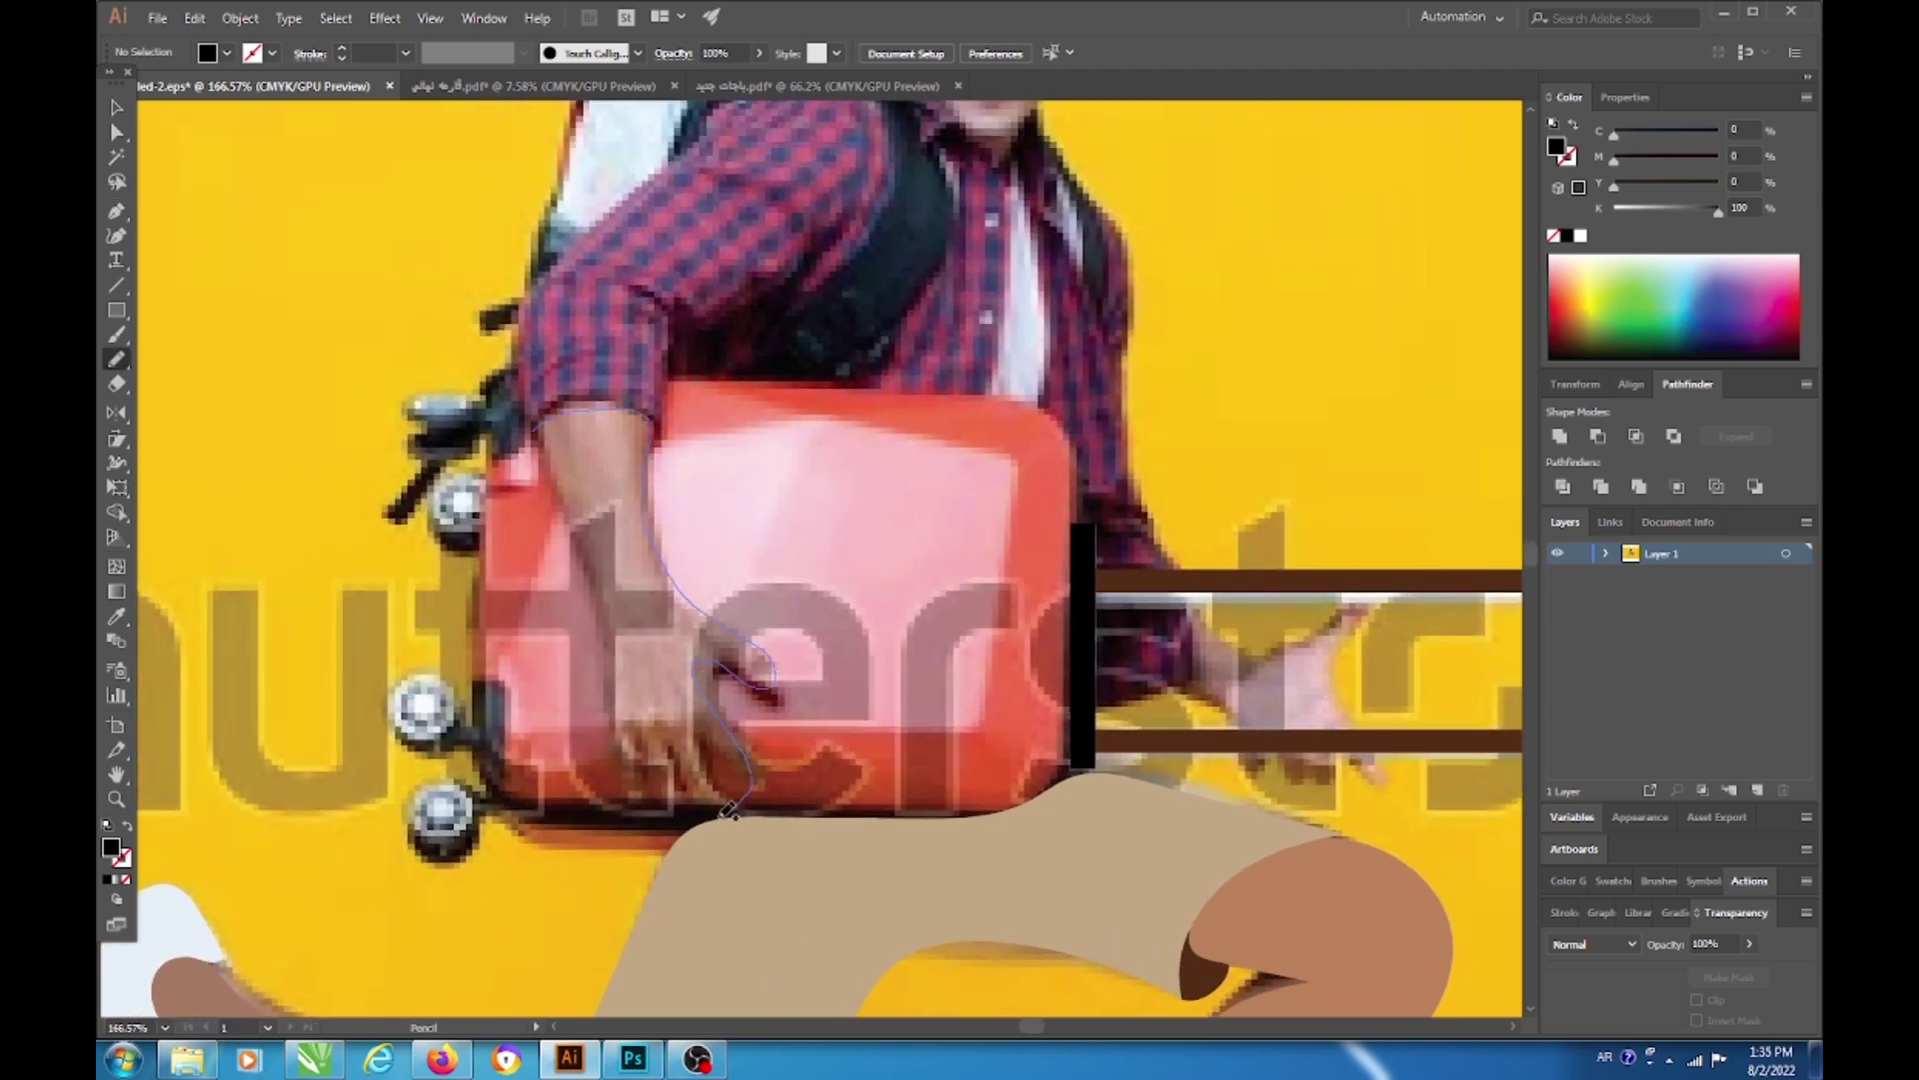
left_click_drag(598, 609, 540, 432)
scroll(598, 540, "down", 2)
key("v")
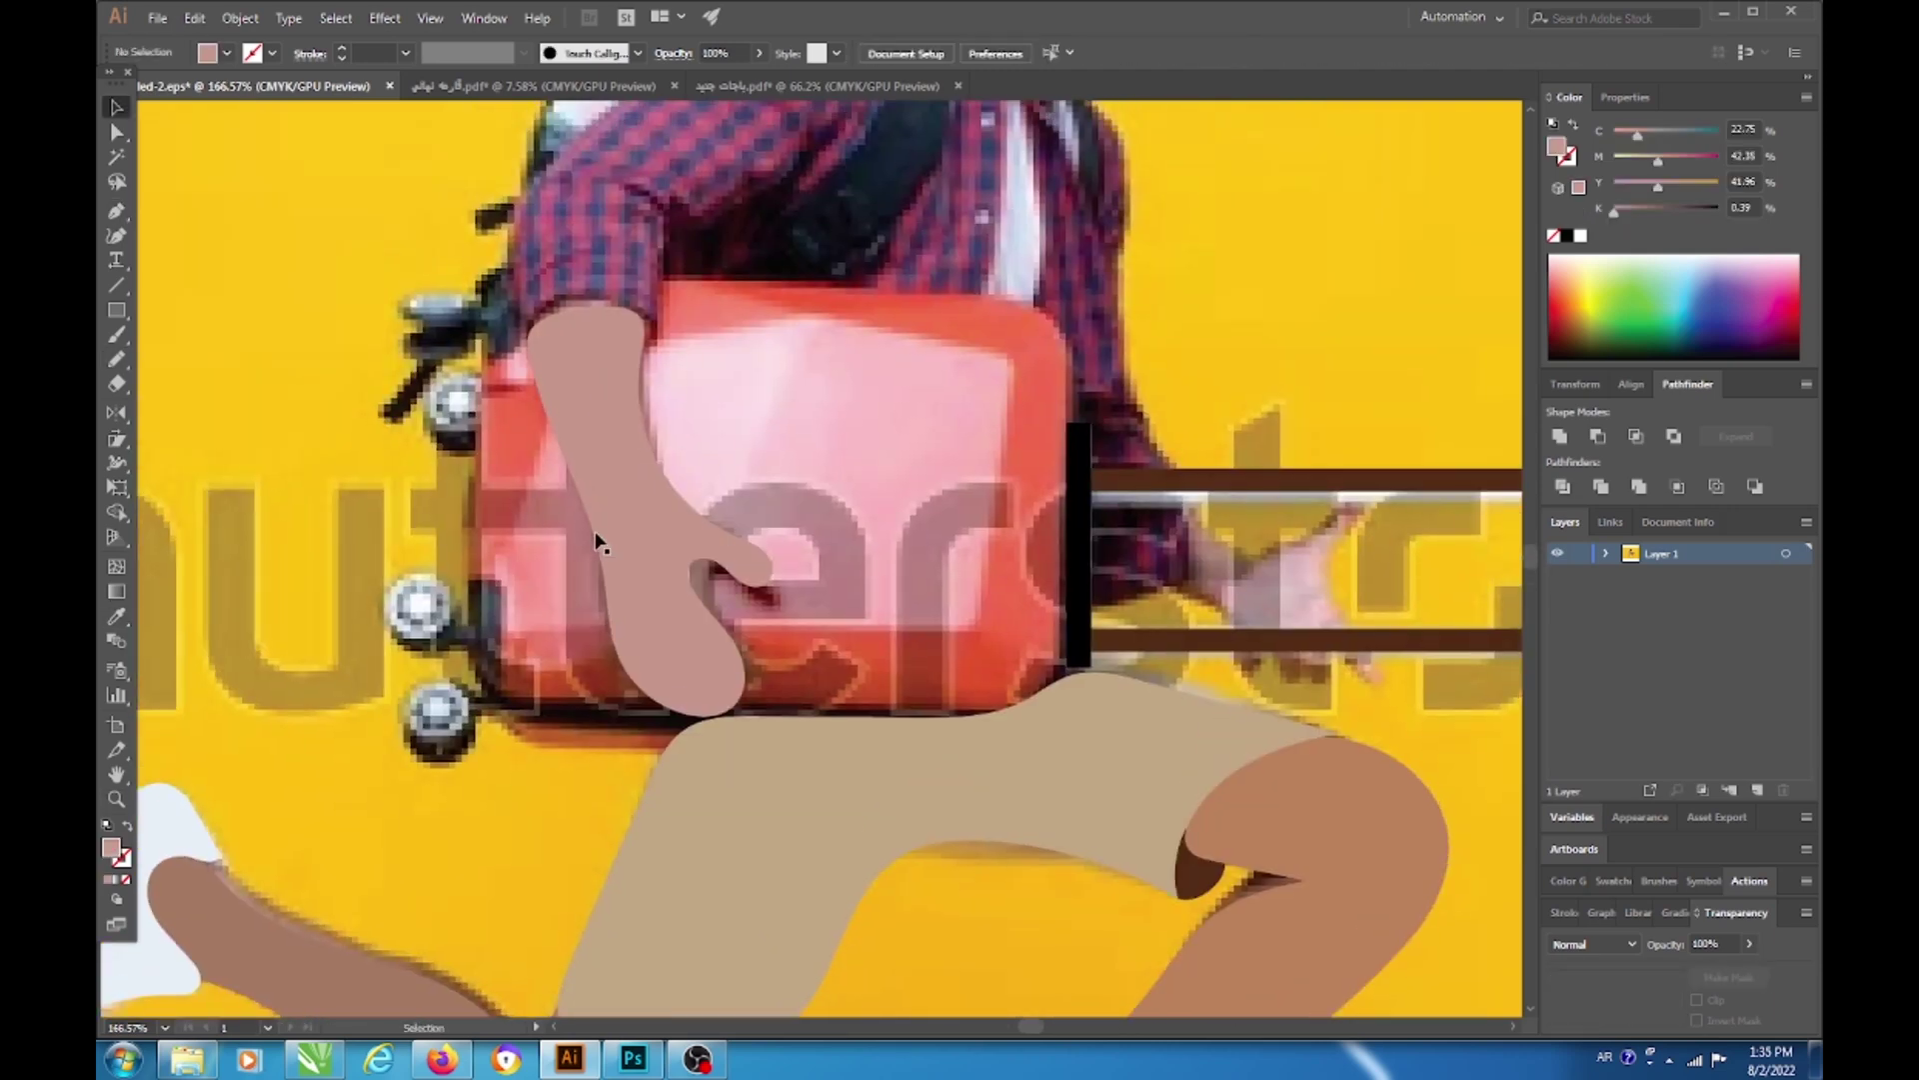
scroll(250, 709, "up", 2)
Step: Draw three circles over the suitcase wheels and a rectangle covering the suitcase body
key("l")
left_click_drag(462, 655, 573, 766)
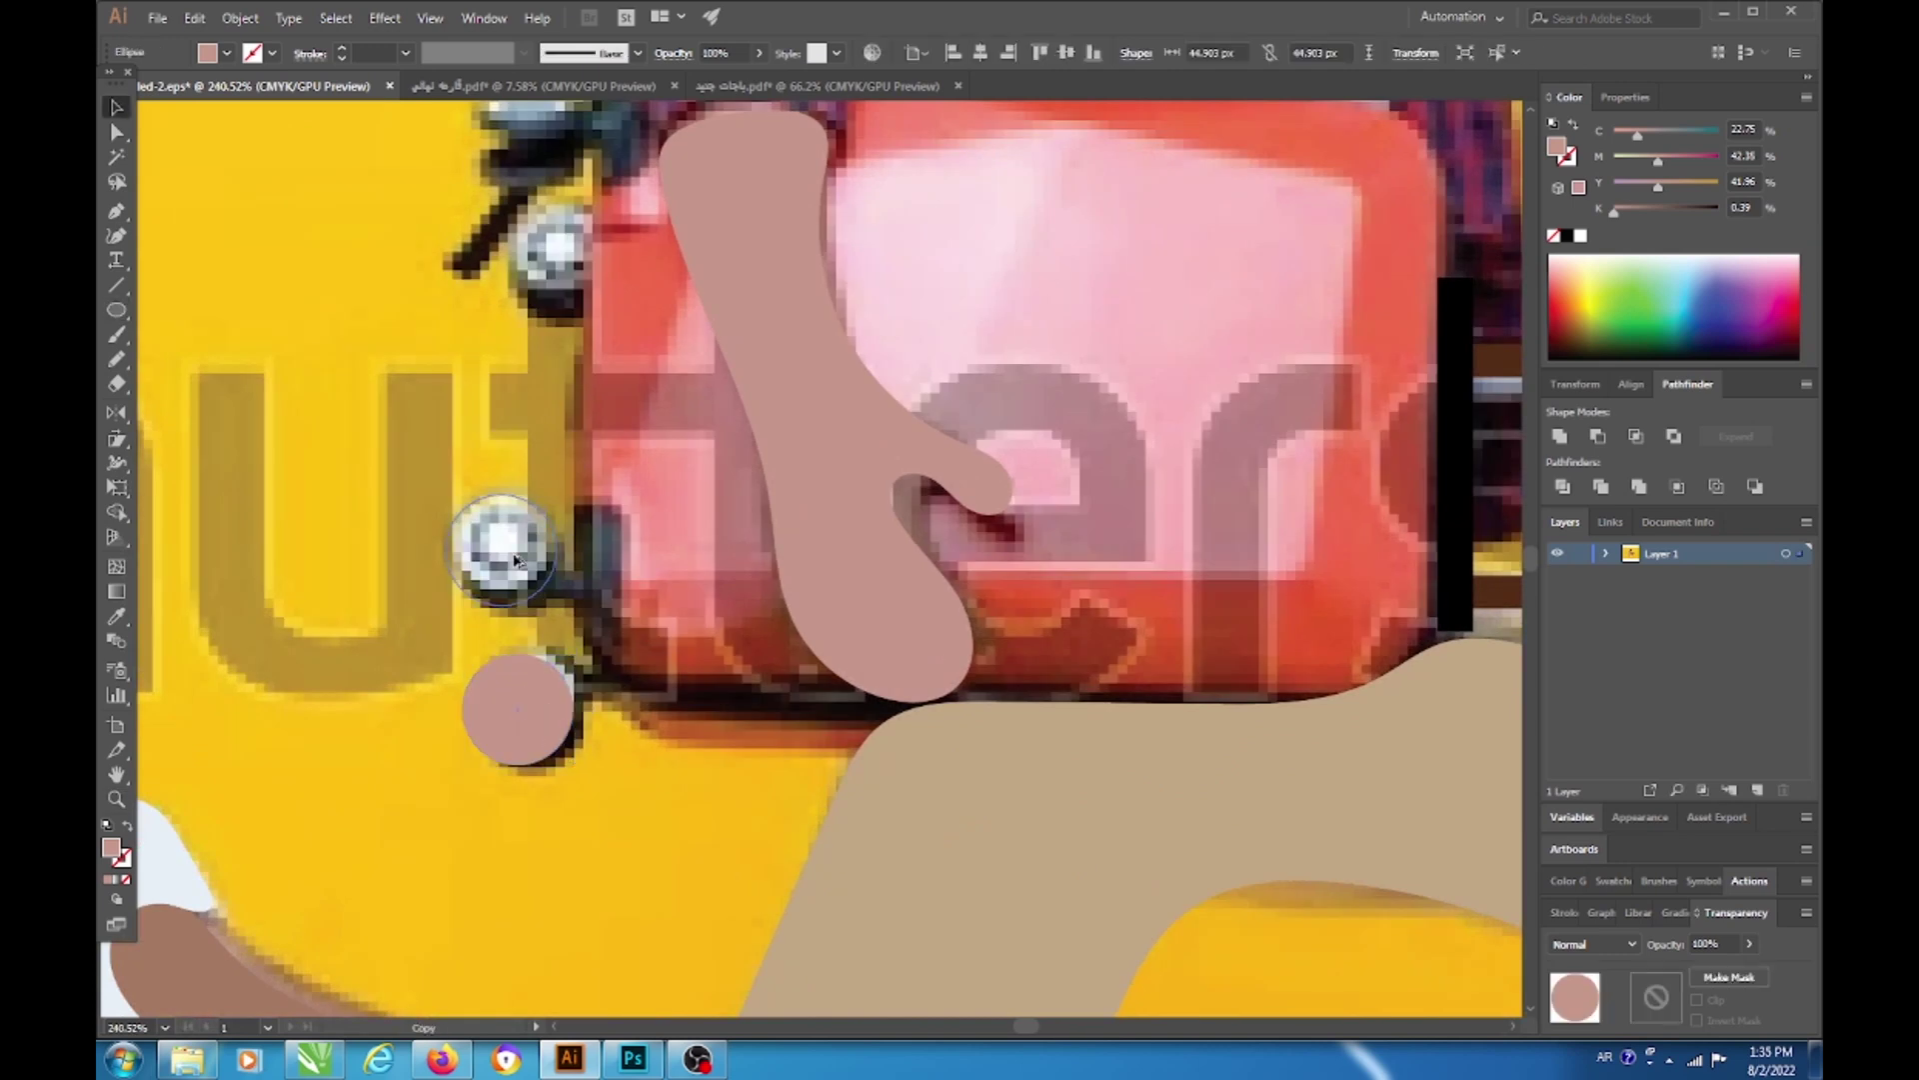
left_click_drag(446, 494, 557, 606)
left_click_drag(483, 200, 594, 312)
scroll(438, 449, "down", 2)
scroll(437, 449, "down", 1)
key("m")
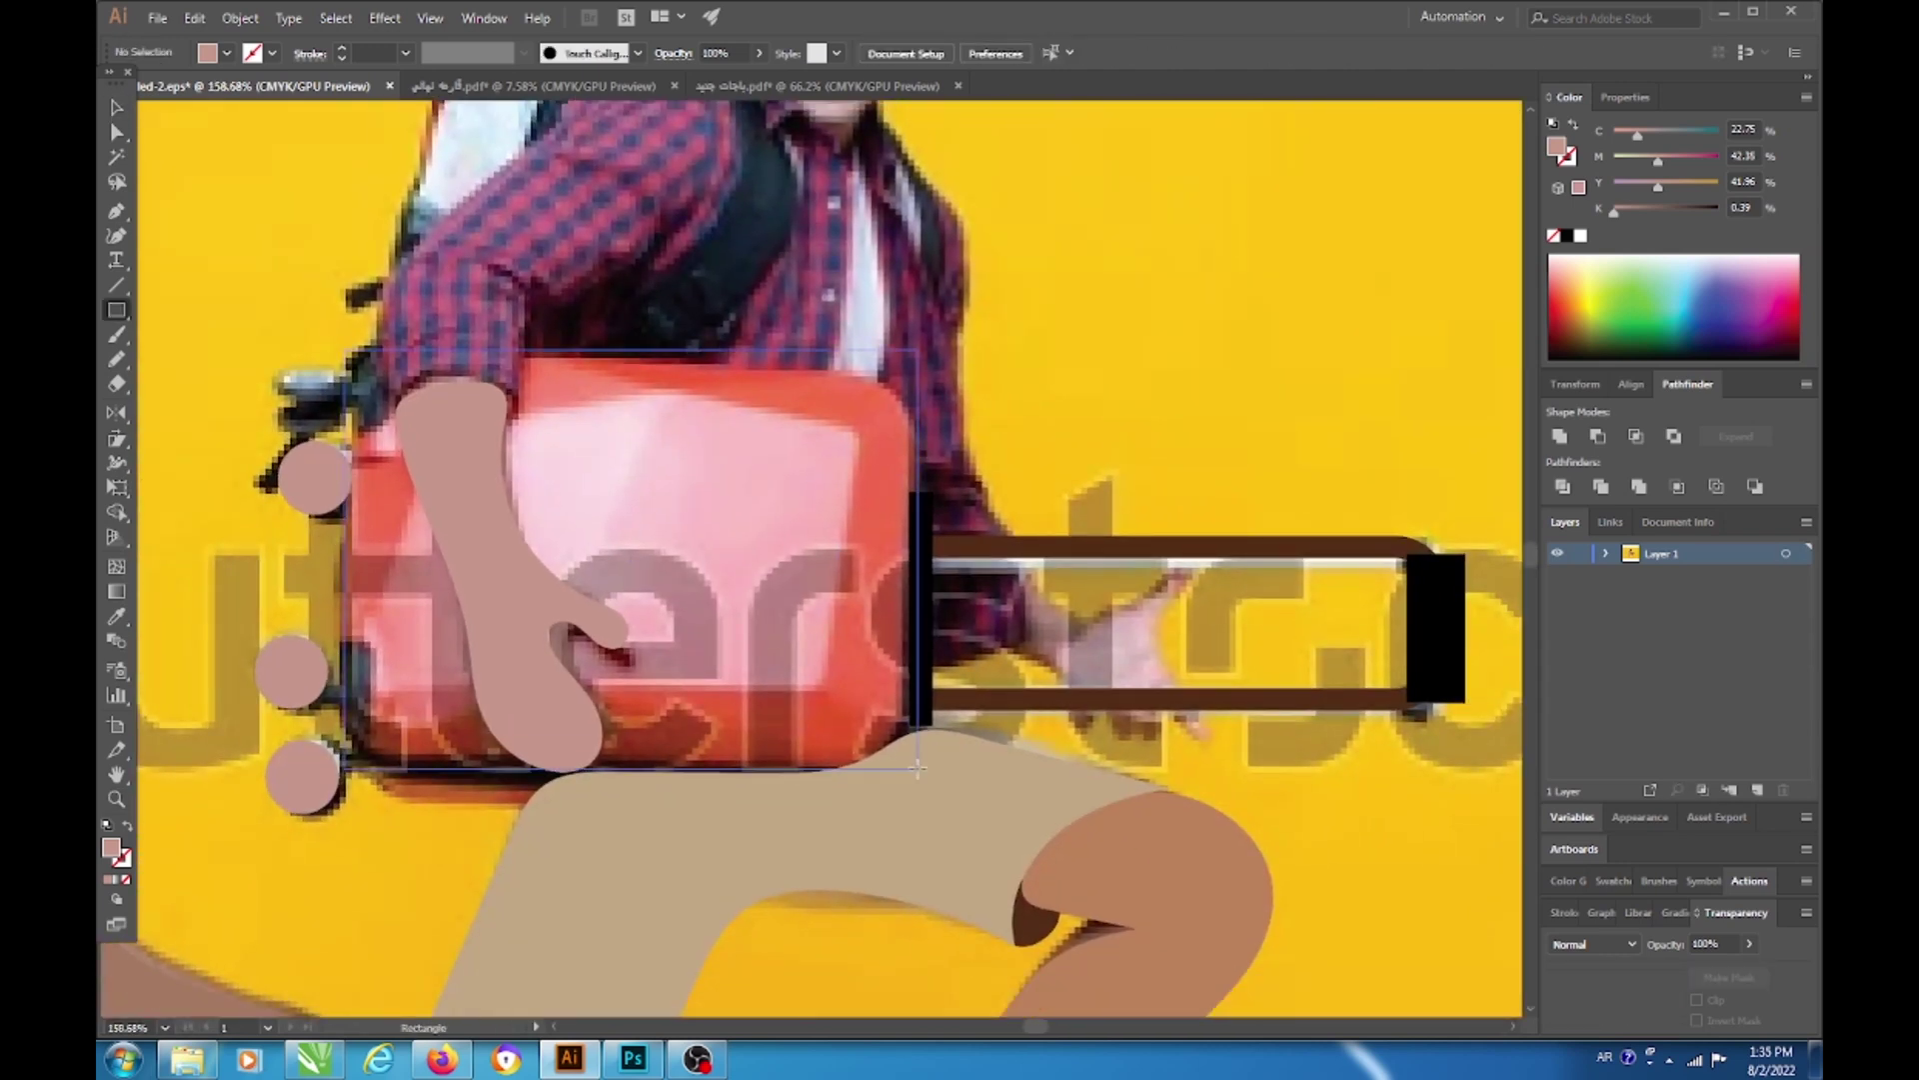
left_click_drag(345, 350, 920, 787)
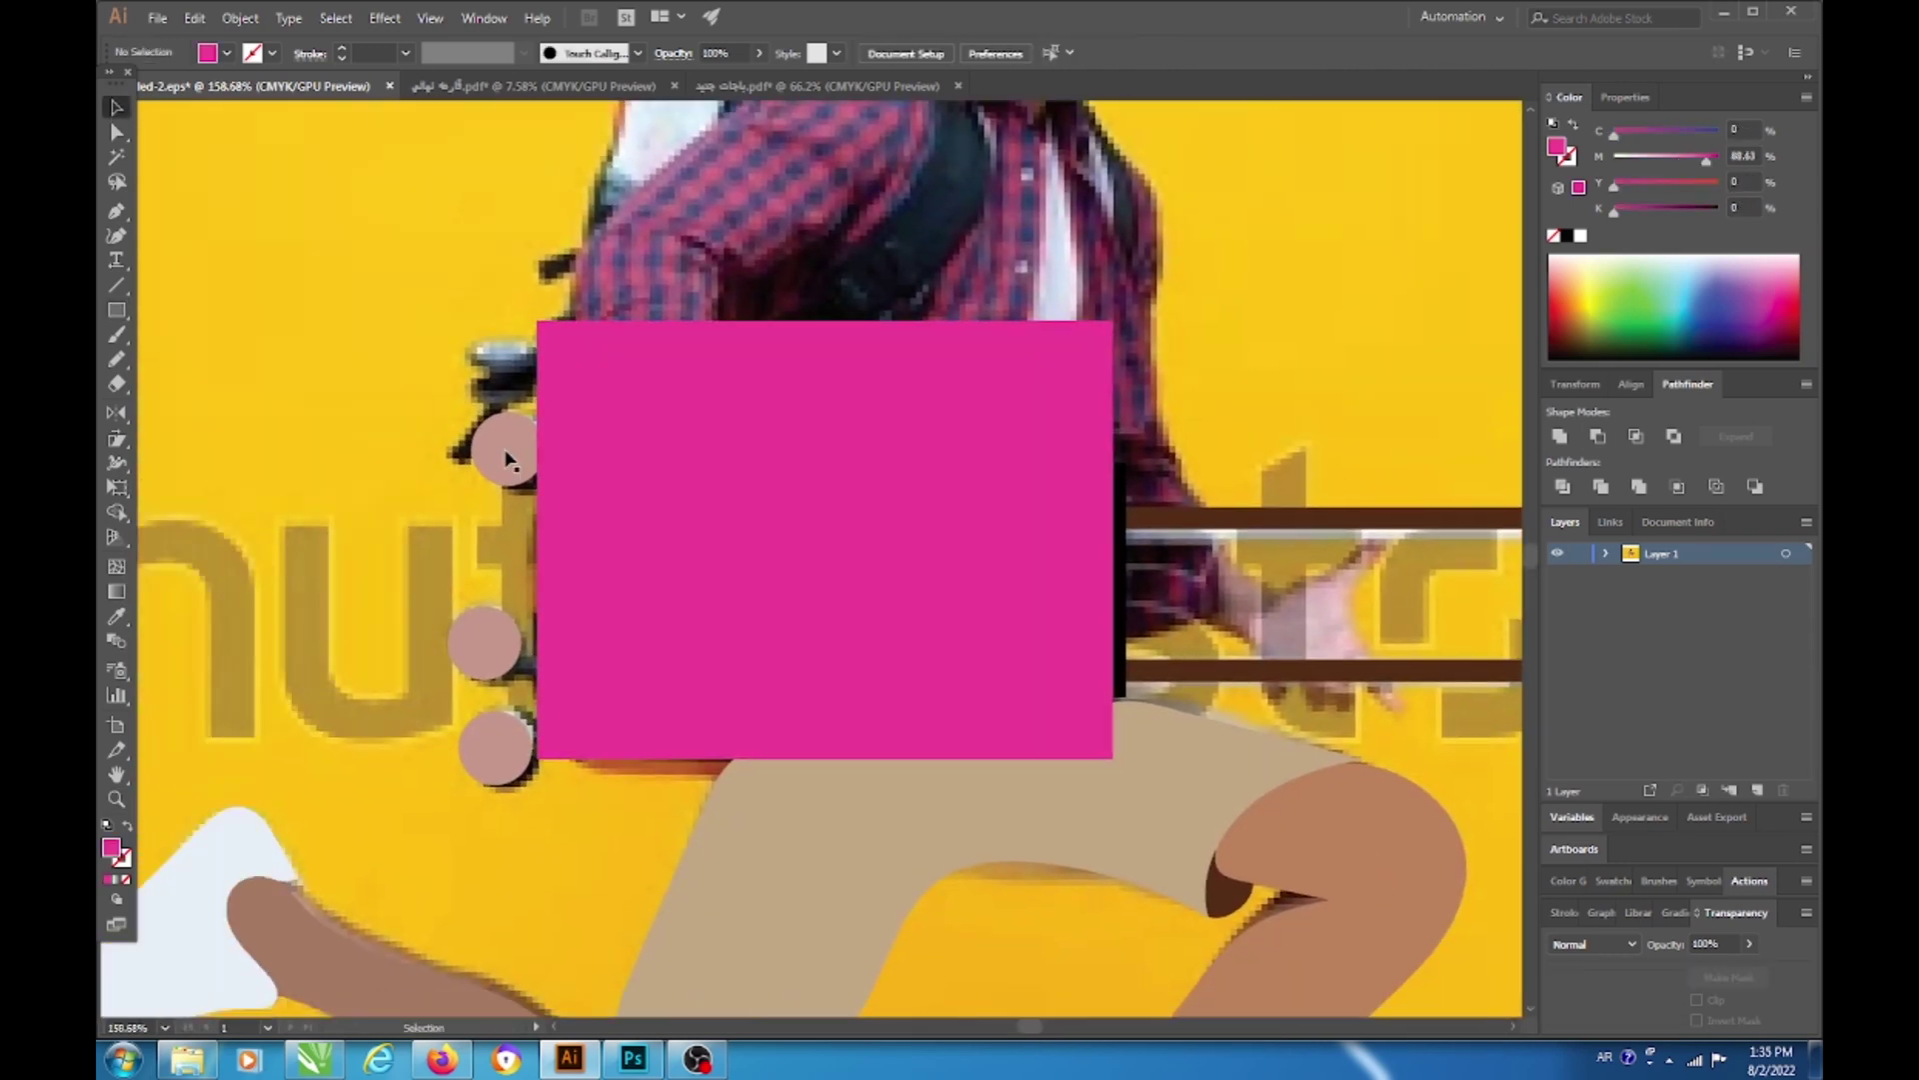
Step: Fill the three suitcase wheel circles black
left_click_drag(419, 395, 529, 800)
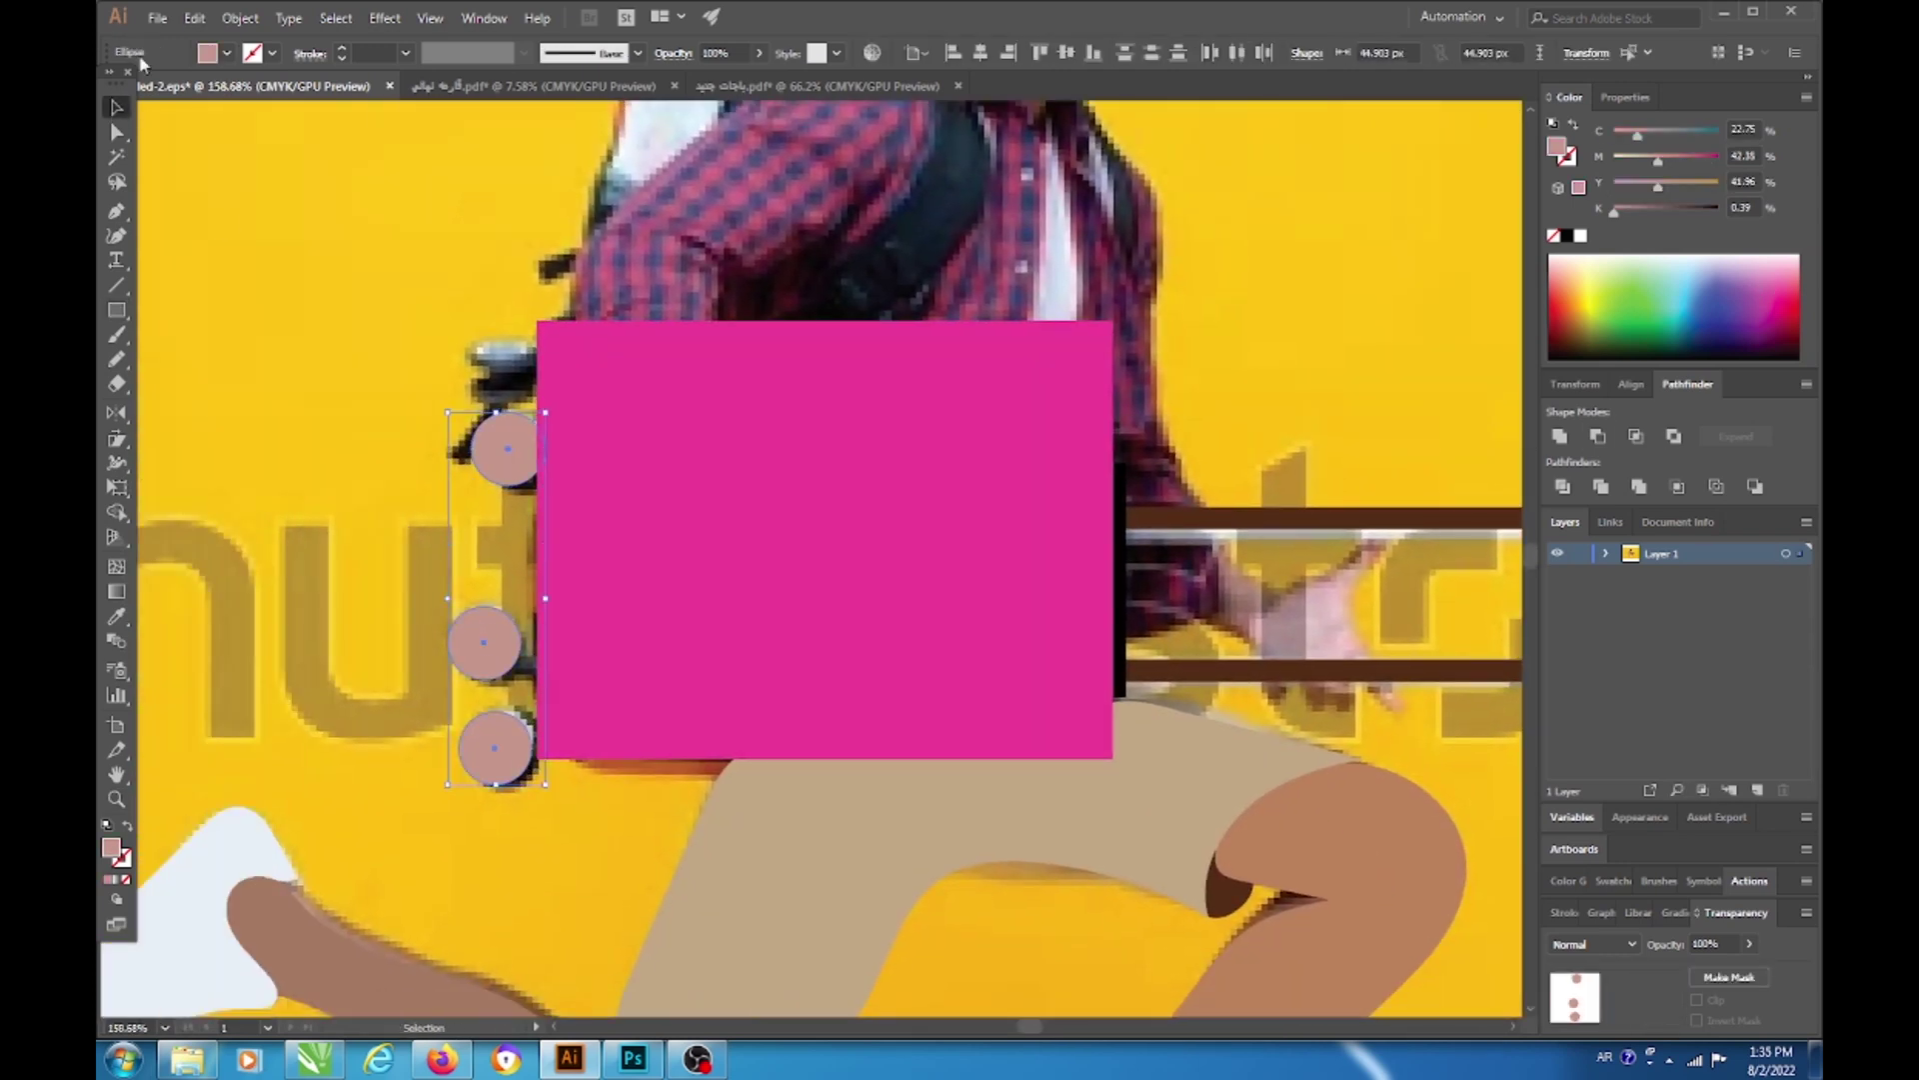
left_click(227, 52)
left_click(157, 92)
scroll(480, 600, "down", 3)
scroll(480, 600, "up", 5)
Step: Send the black bar behind the magenta suitcase rectangle
left_click(423, 600)
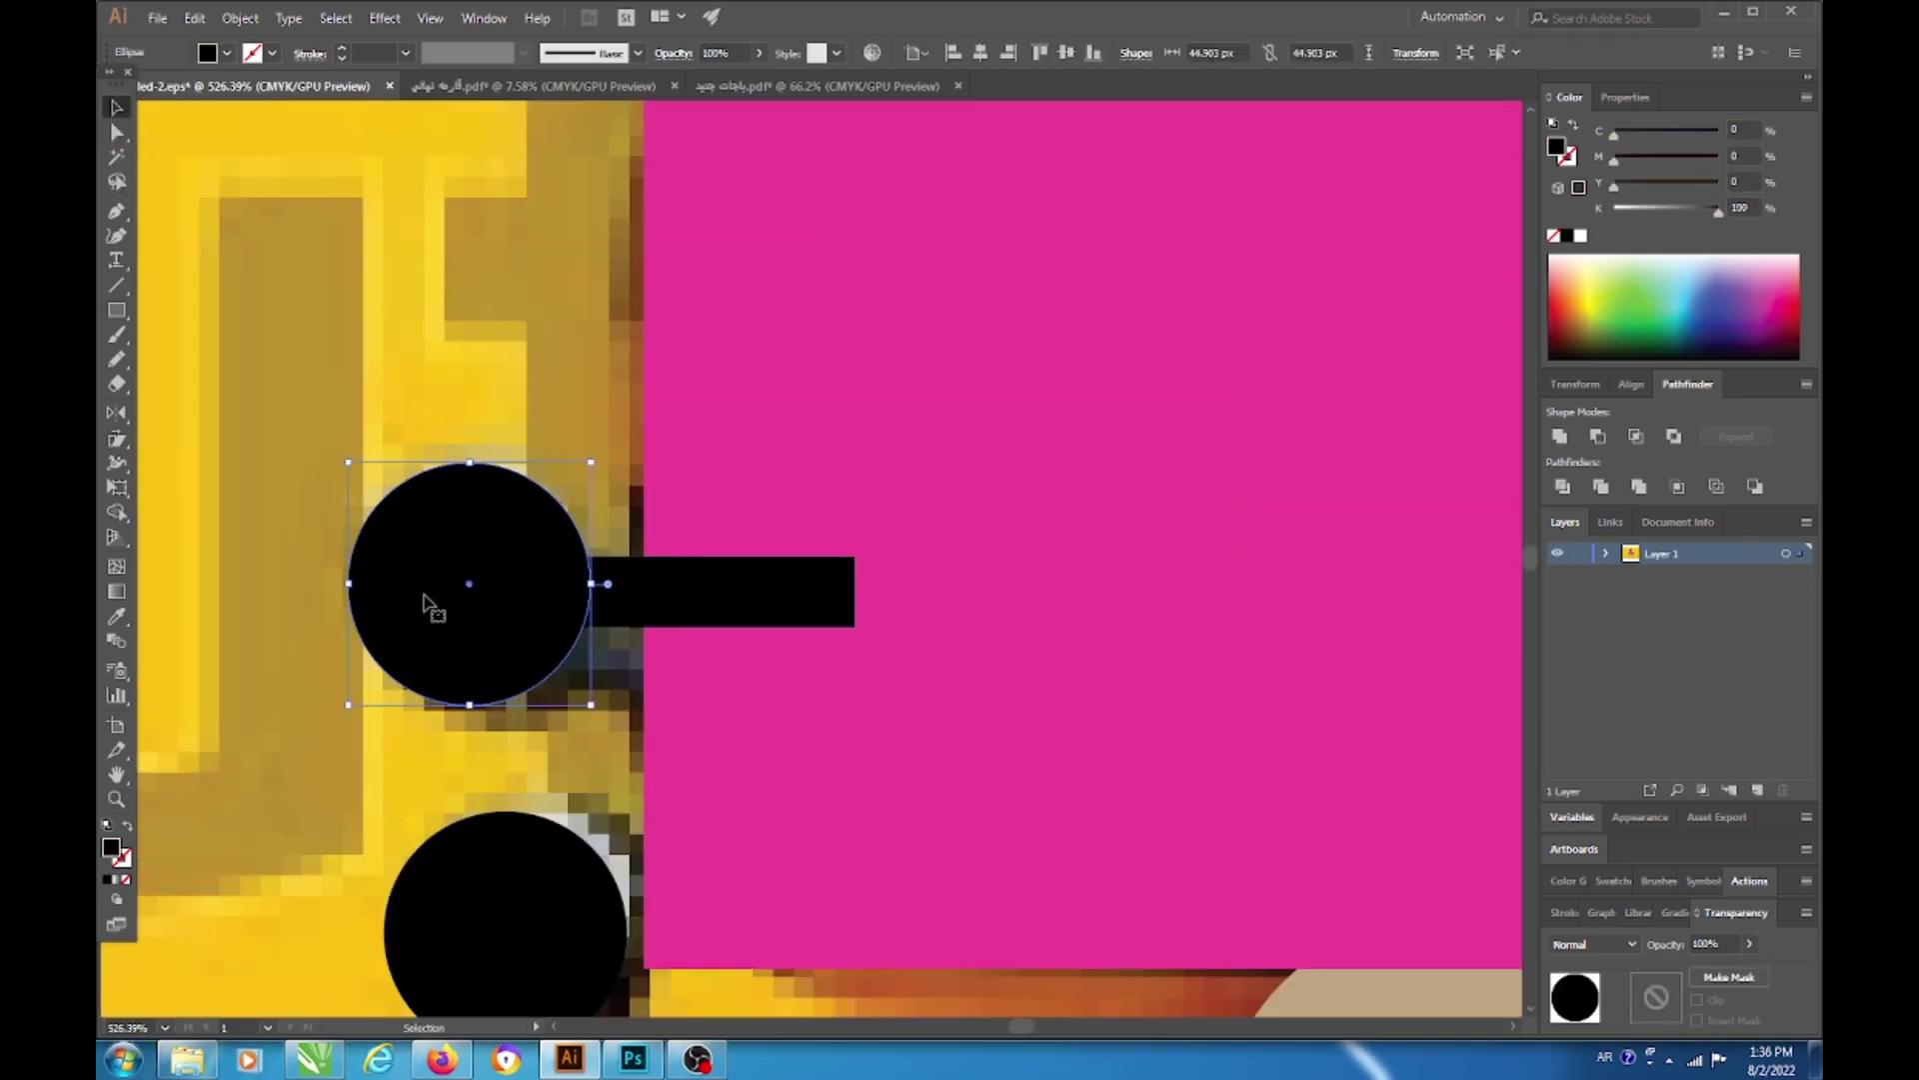
left_click(708, 617)
key("ctrl+[")
scroll(707, 613, "down", 3)
key("ctrl+shift+a")
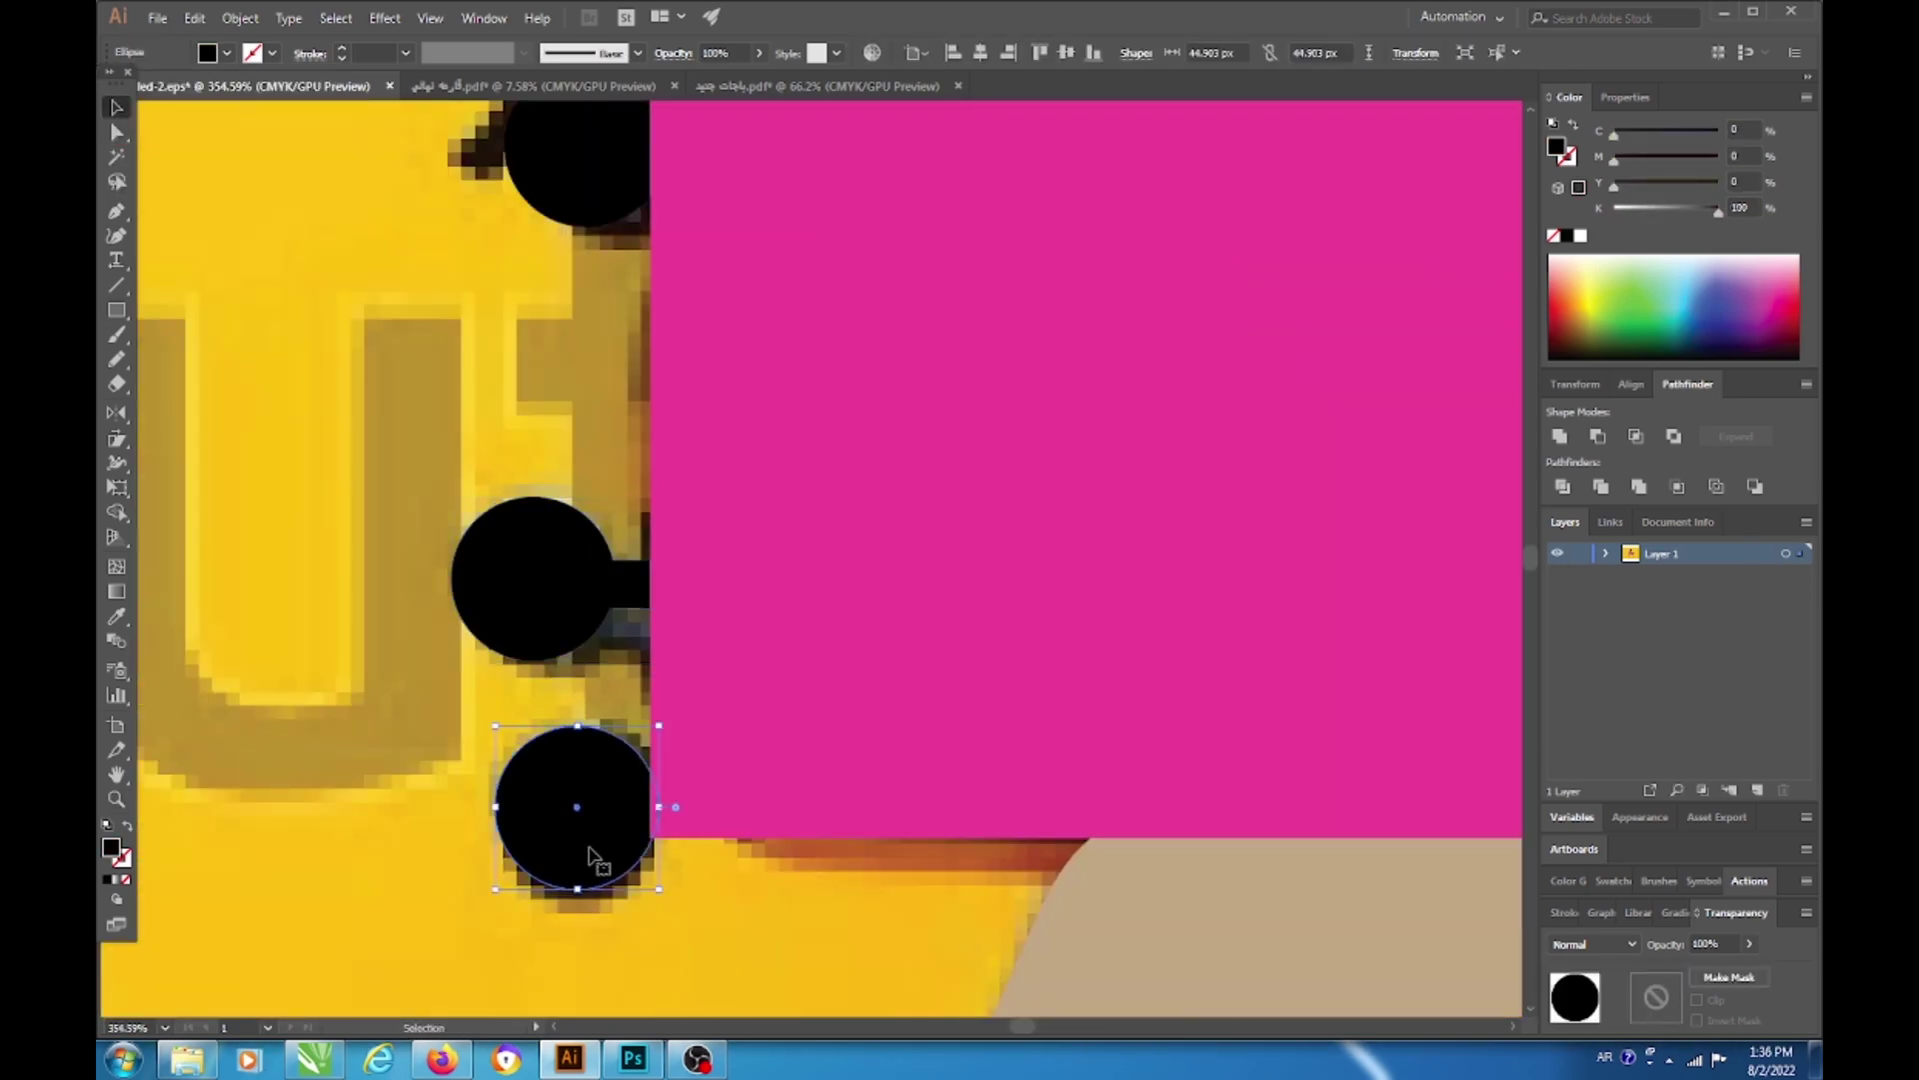
scroll(587, 857, "up", 2)
scroll(480, 662, "down", 5)
left_click(633, 560)
key("ctrl+shift+a")
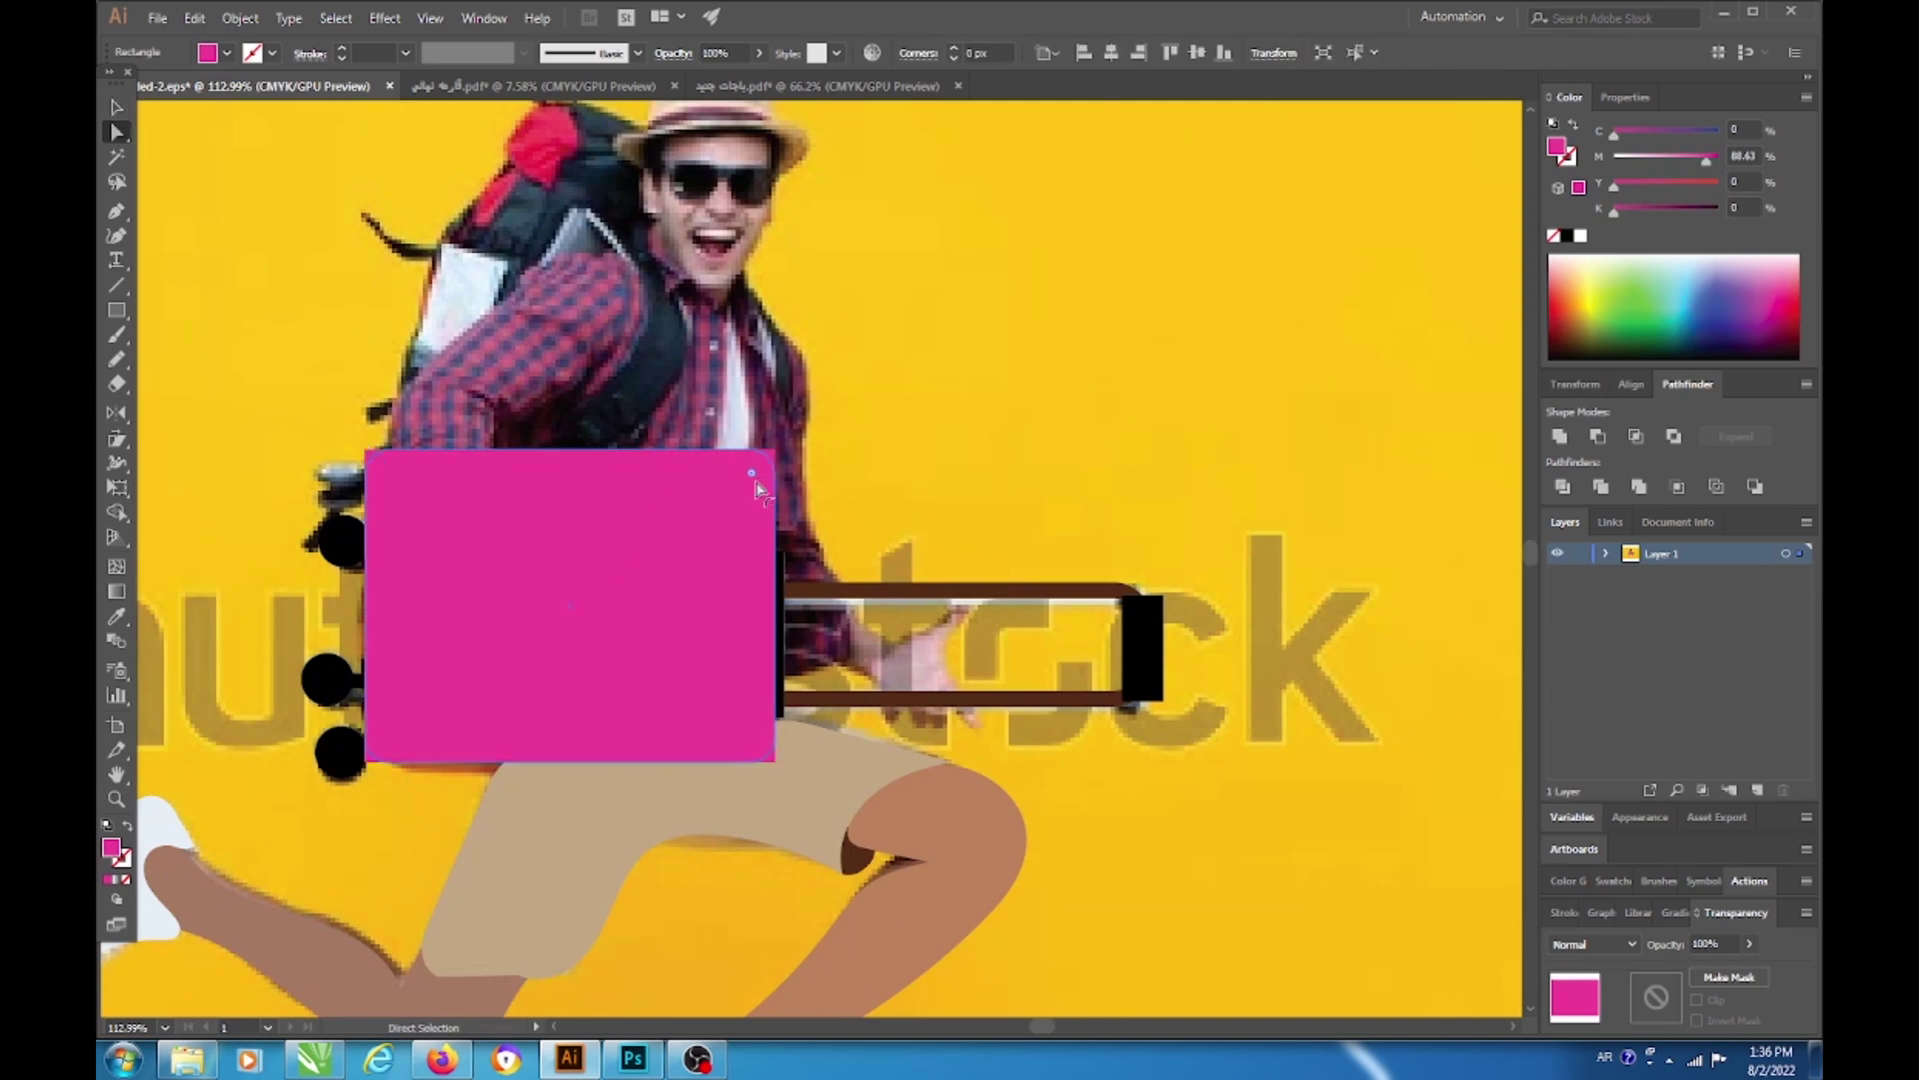
scroll(867, 587, "up", 3)
Step: Make the handle outline grey, expand it into shapes, and join the end cap
left_click(868, 580)
scroll(729, 348, "down", 1)
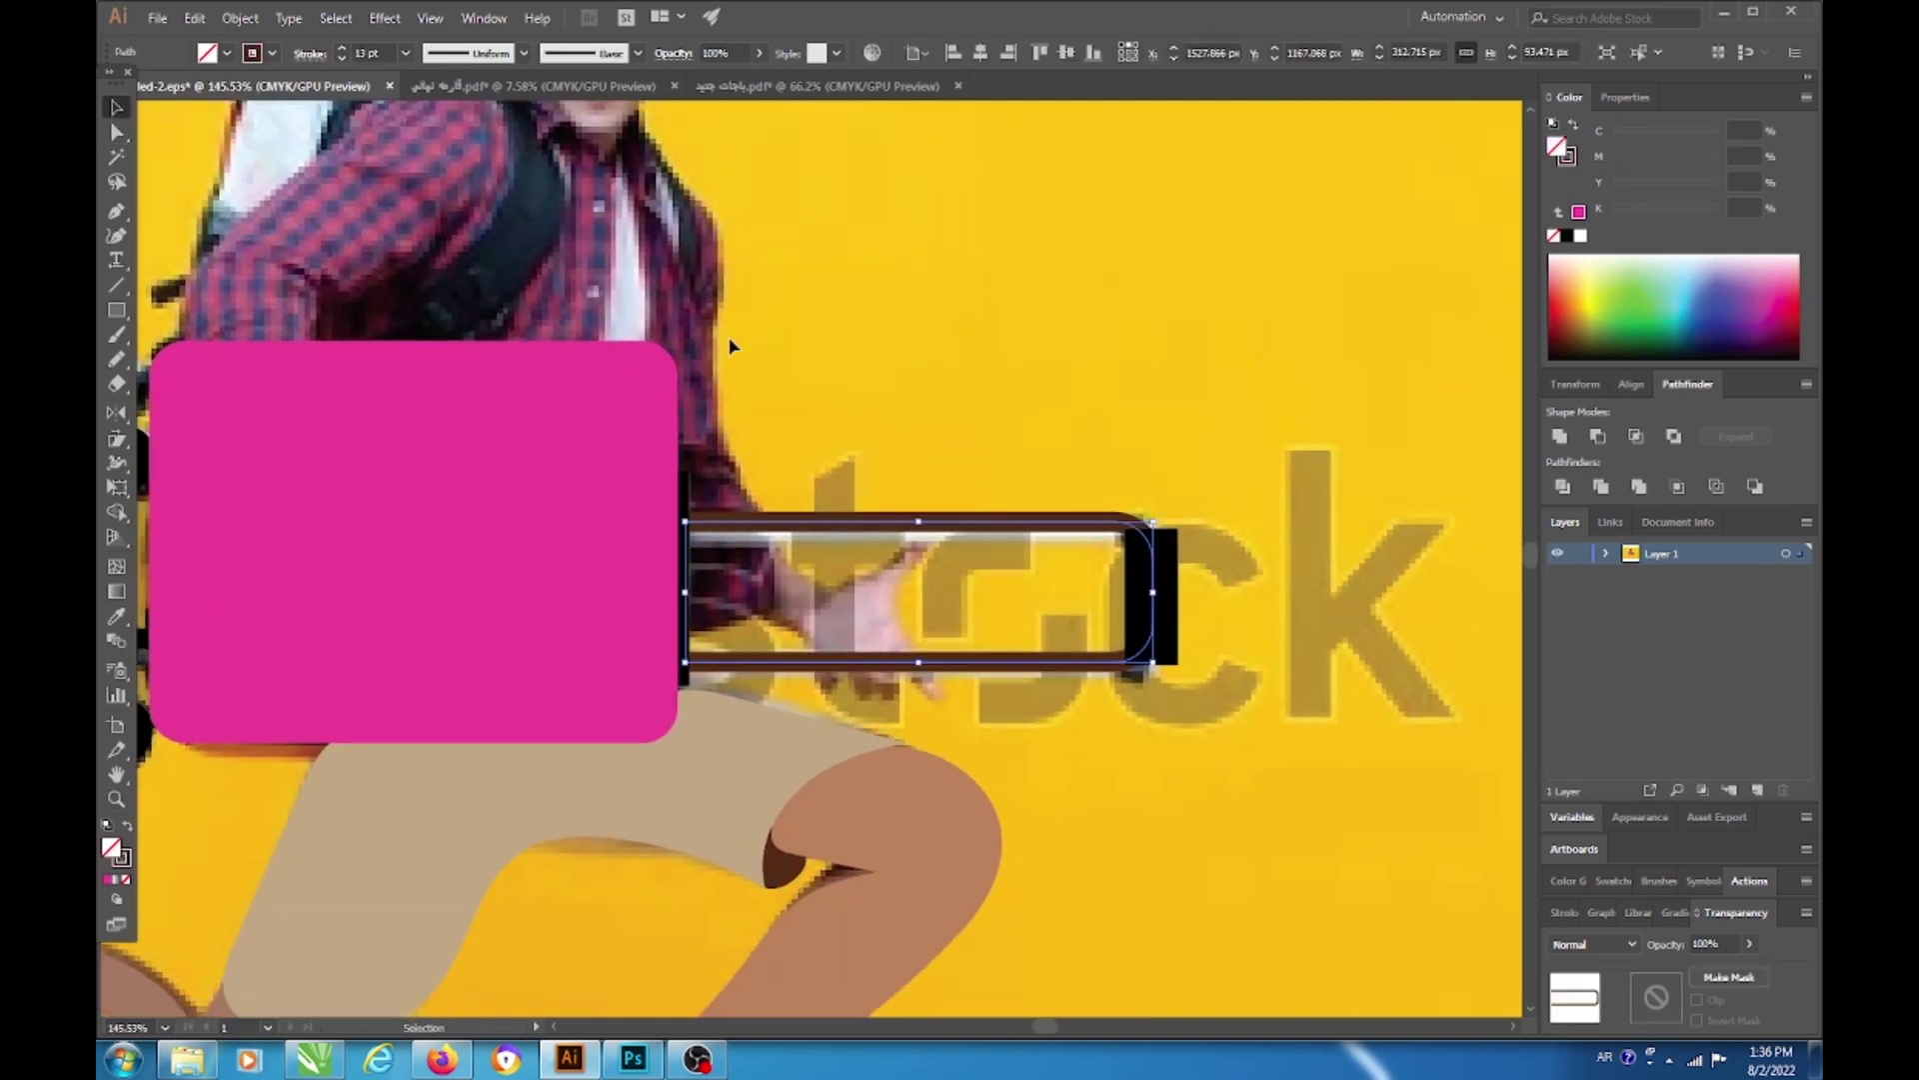
left_click(227, 53)
left_click(221, 143)
scroll(1238, 587, "up", 4)
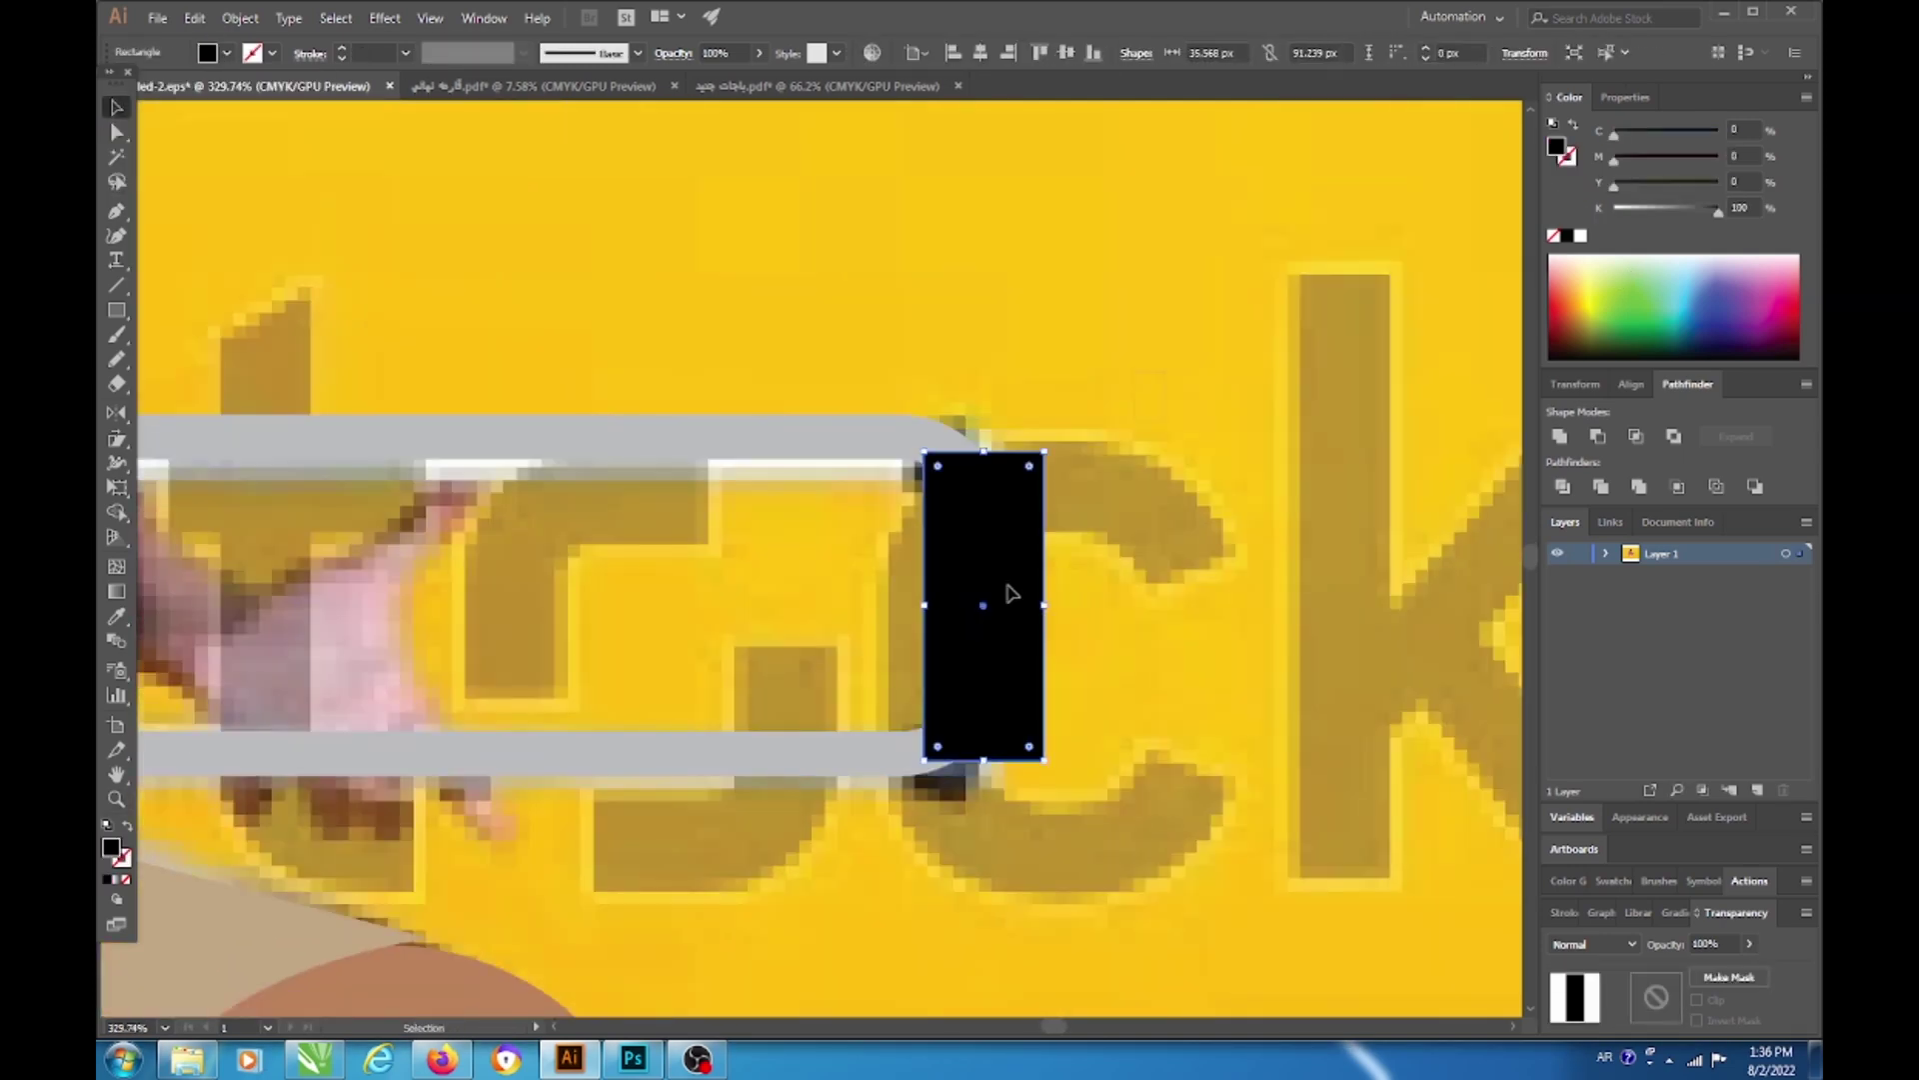
left_click(240, 18)
left_click(301, 250)
key("Return")
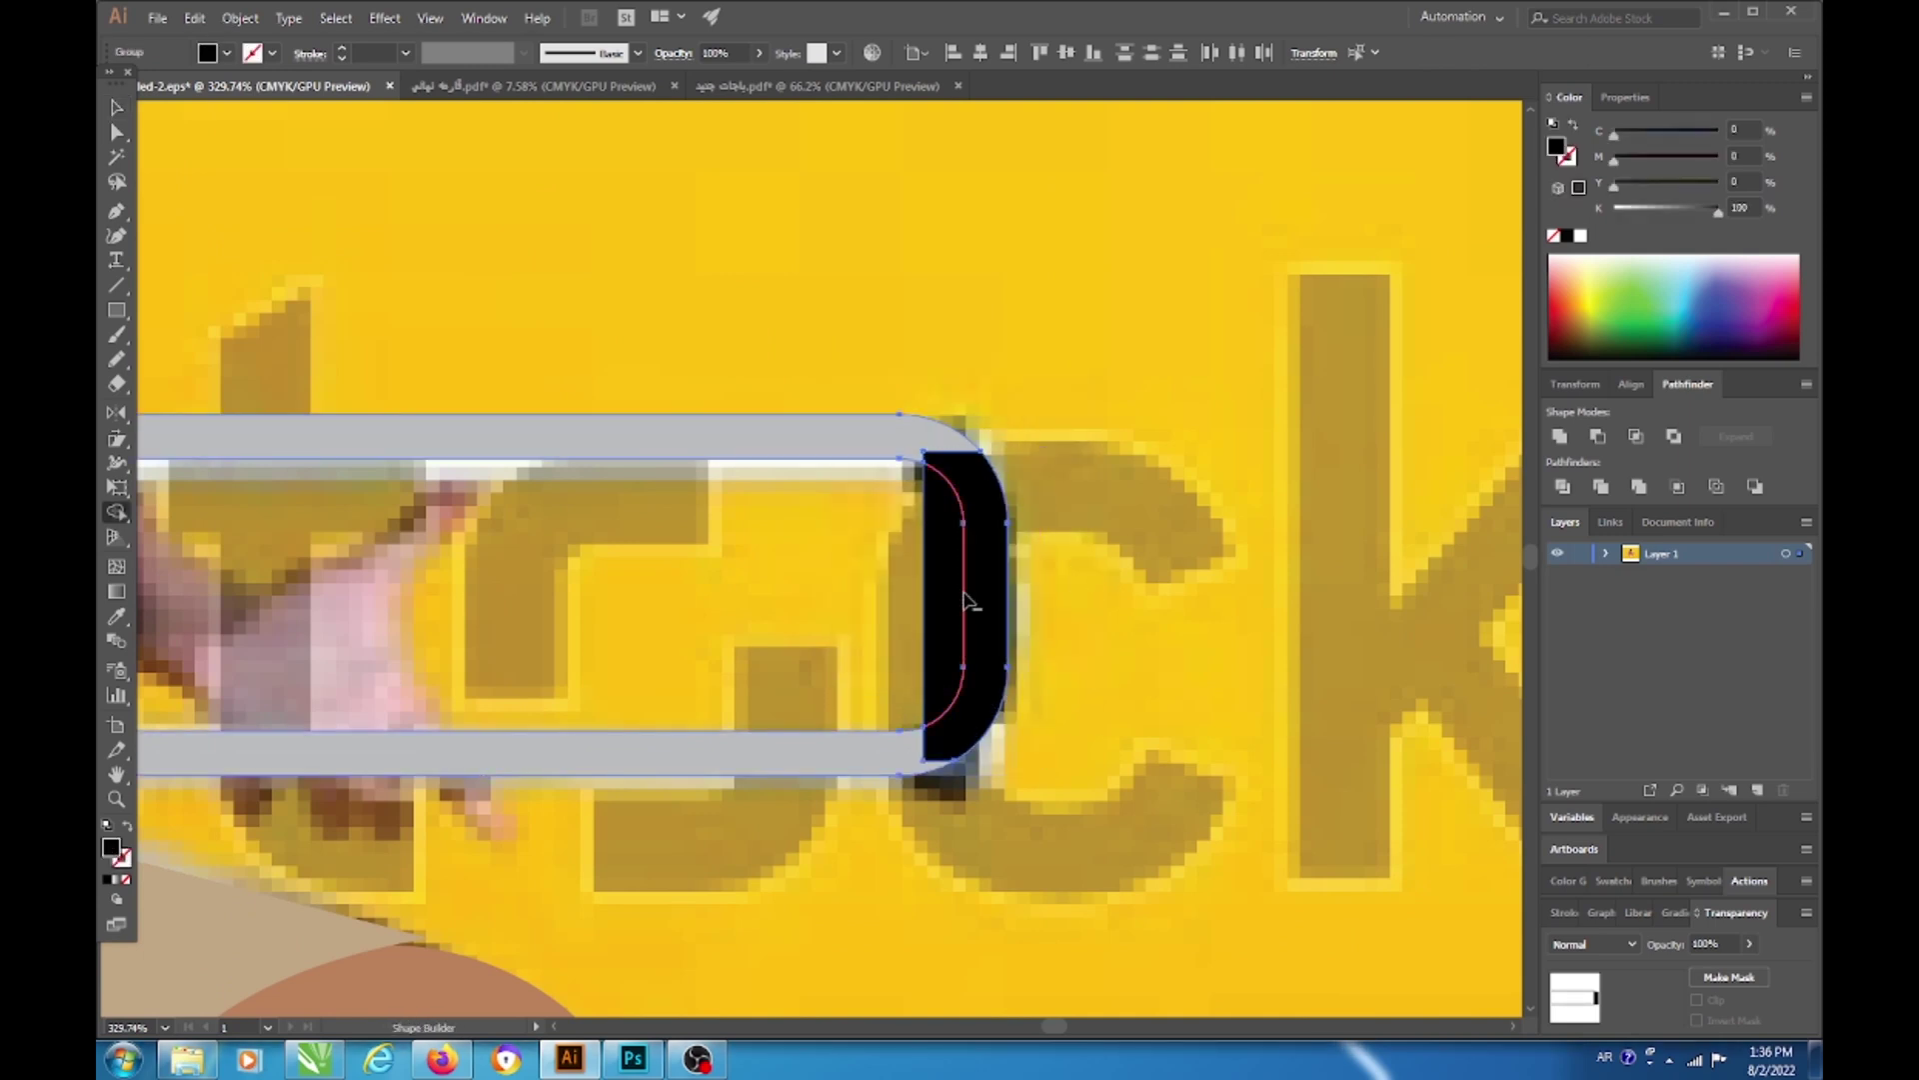
left_click(739, 842)
scroll(740, 842, "down", 5)
Step: Send the pink suitcase body and handle behind the man's arm shapes
left_click(759, 578)
left_click(1100, 679, "shift")
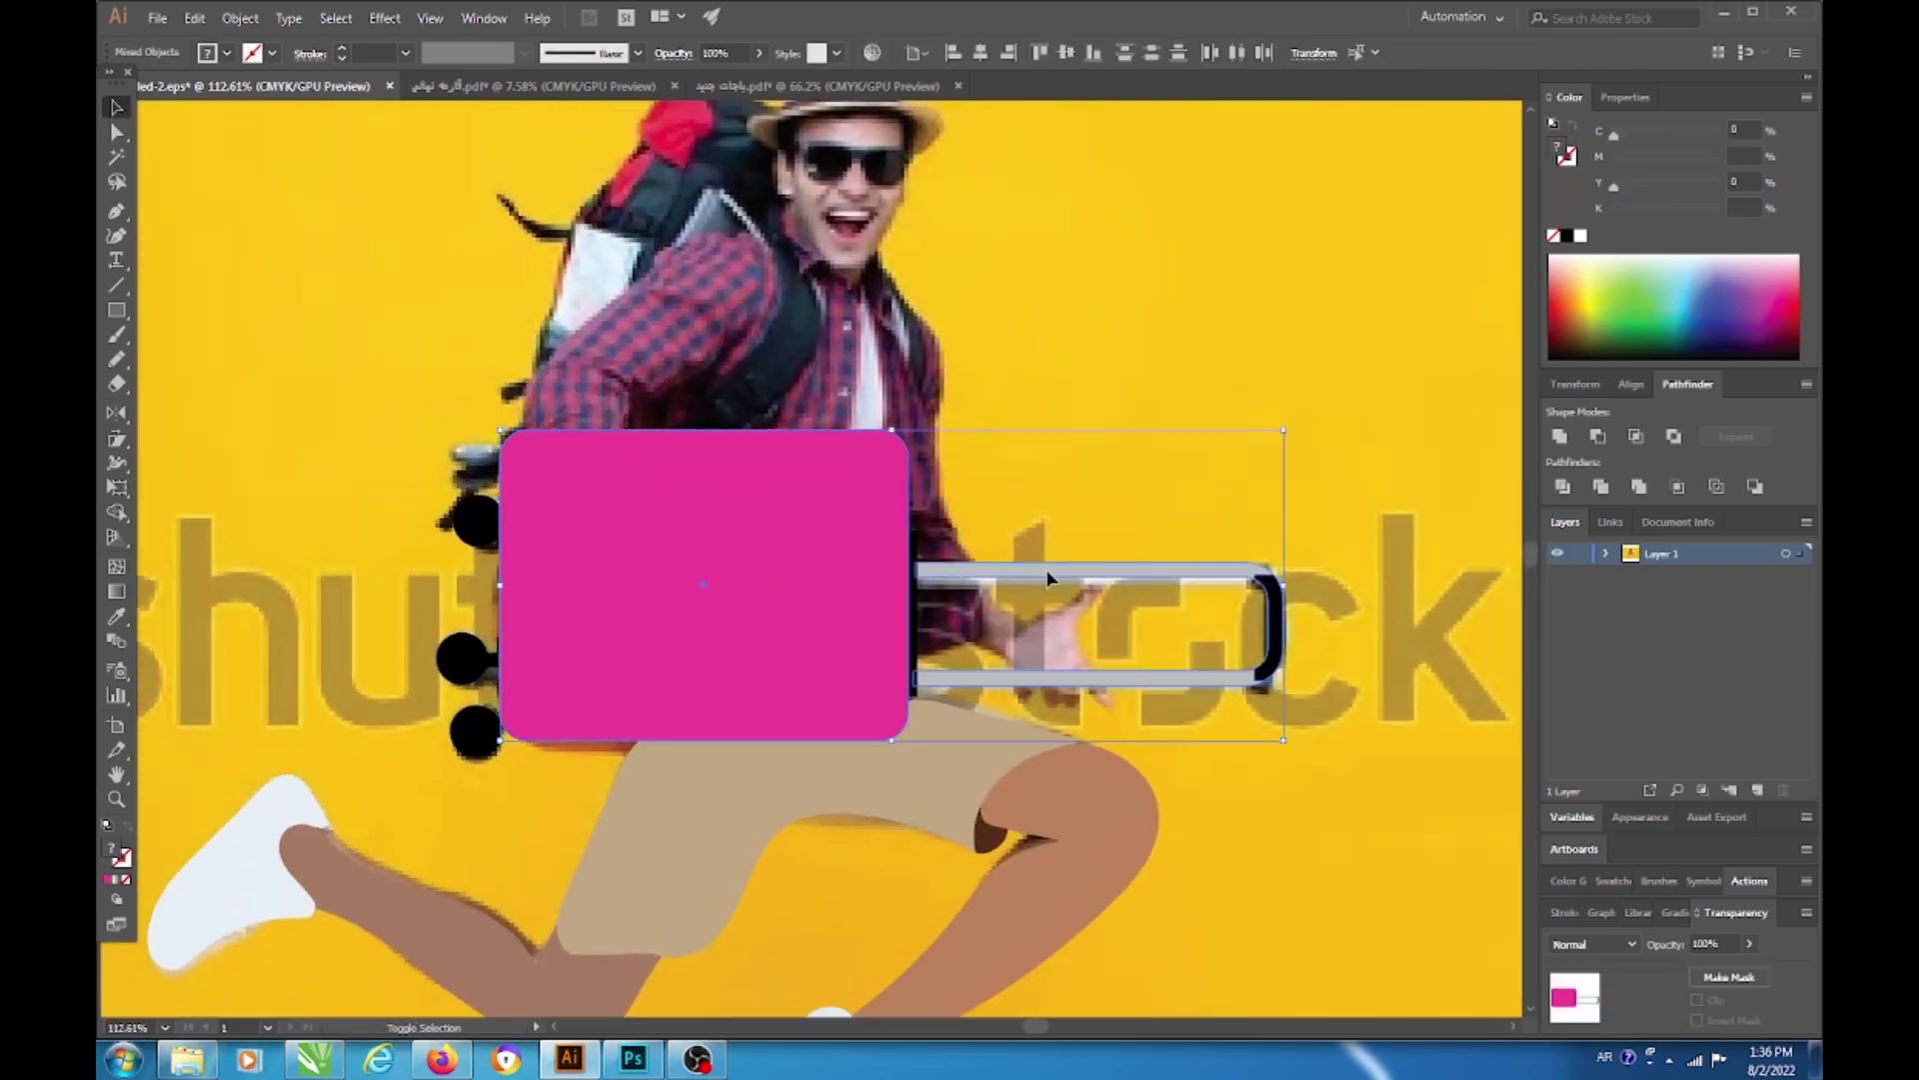
key("ctrl+bracketleft")
Step: Pencil-draw a dark torso shape and send it behind the suitcase and hand
key("z")
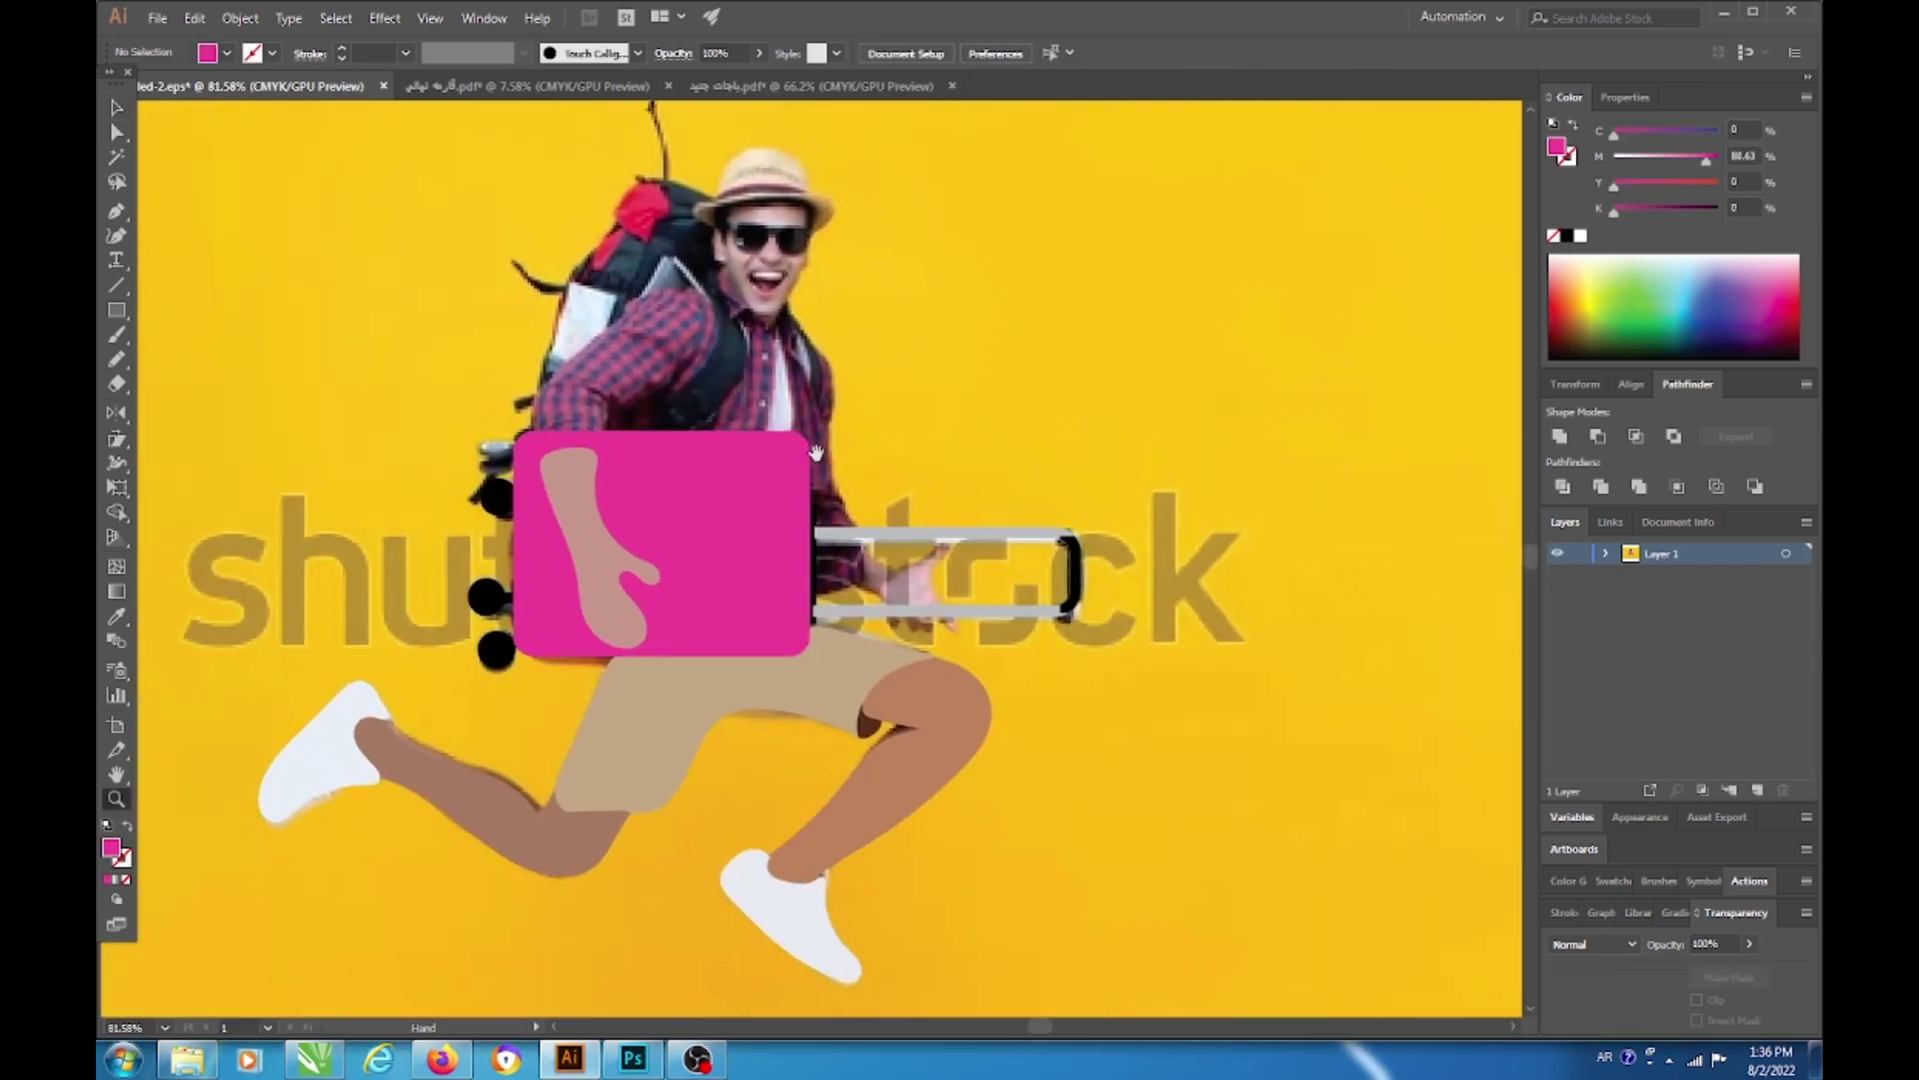
left_click_drag(819, 533, 862, 533)
key("n")
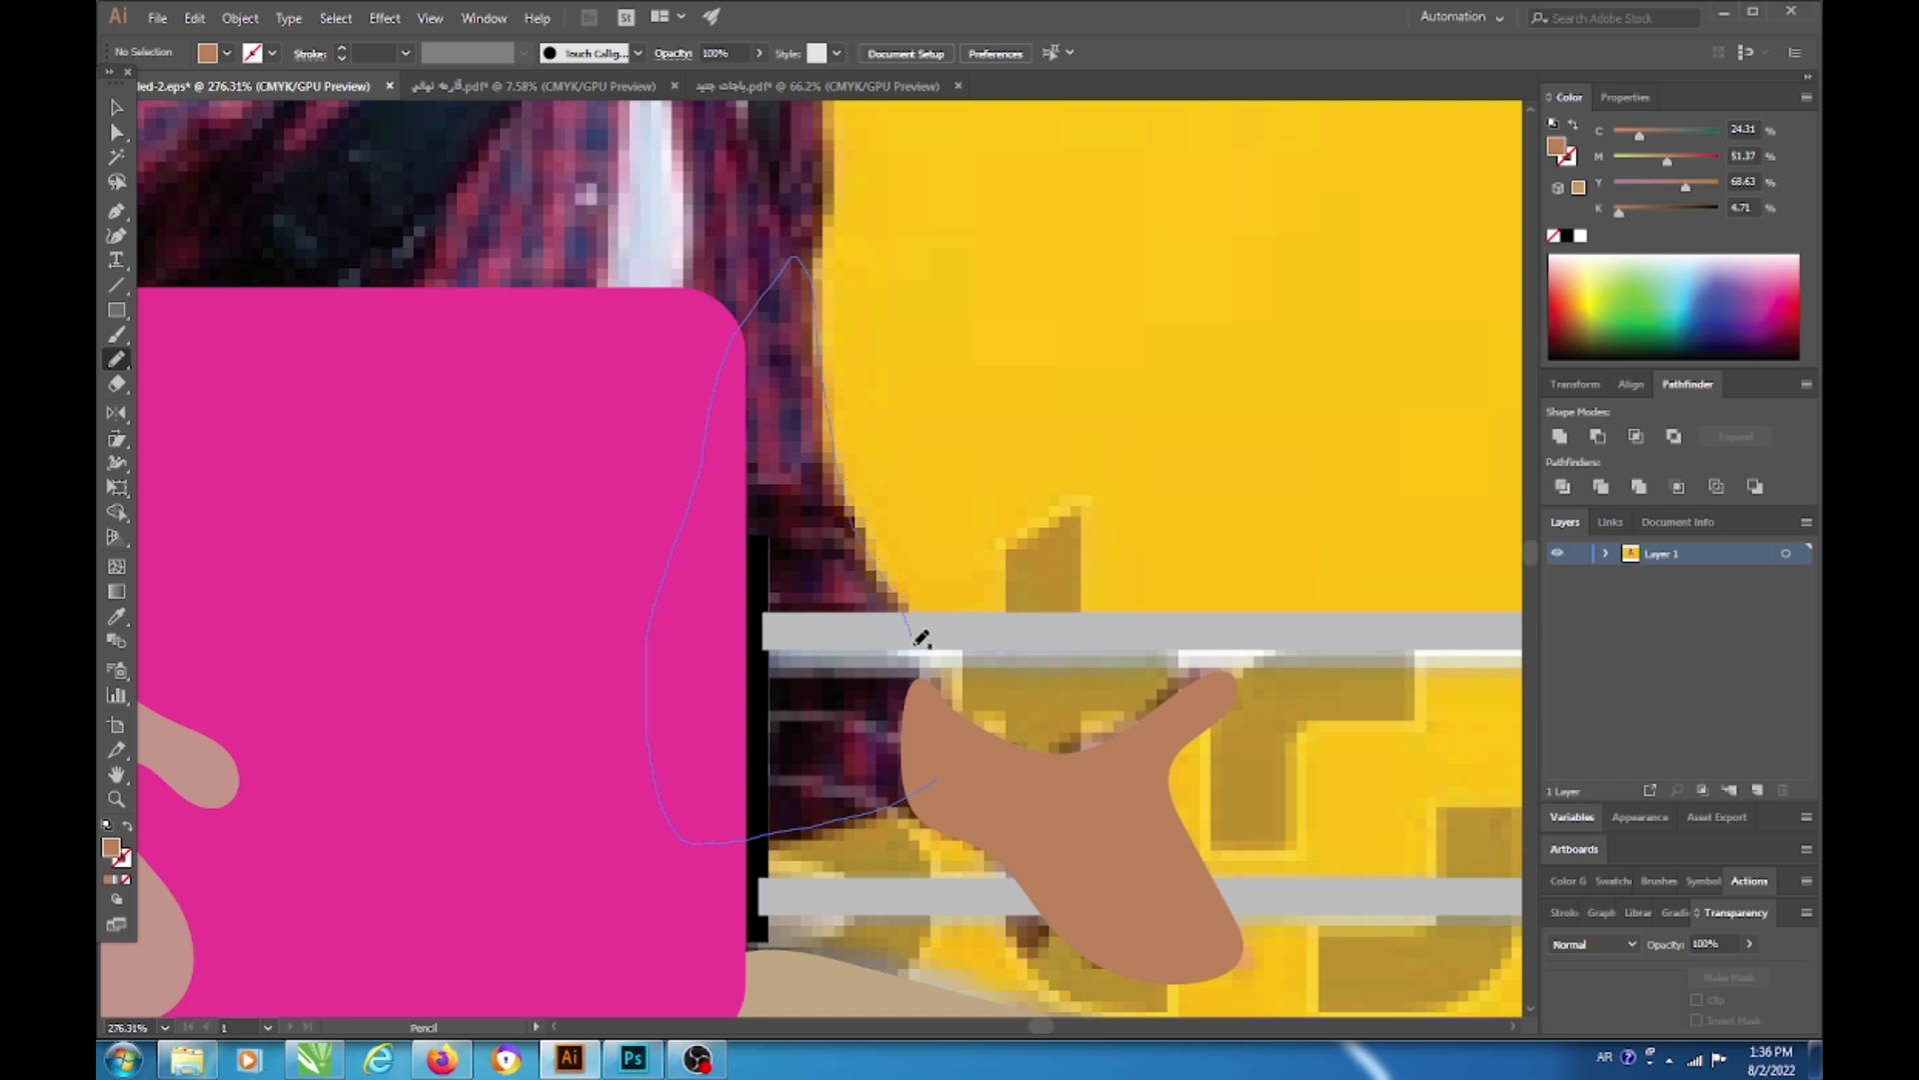
left_click_drag(917, 642, 930, 700)
key("i")
left_click(360, 180)
key("v")
key("ctrl+bracketleft")
key("ctrl+bracketleft")
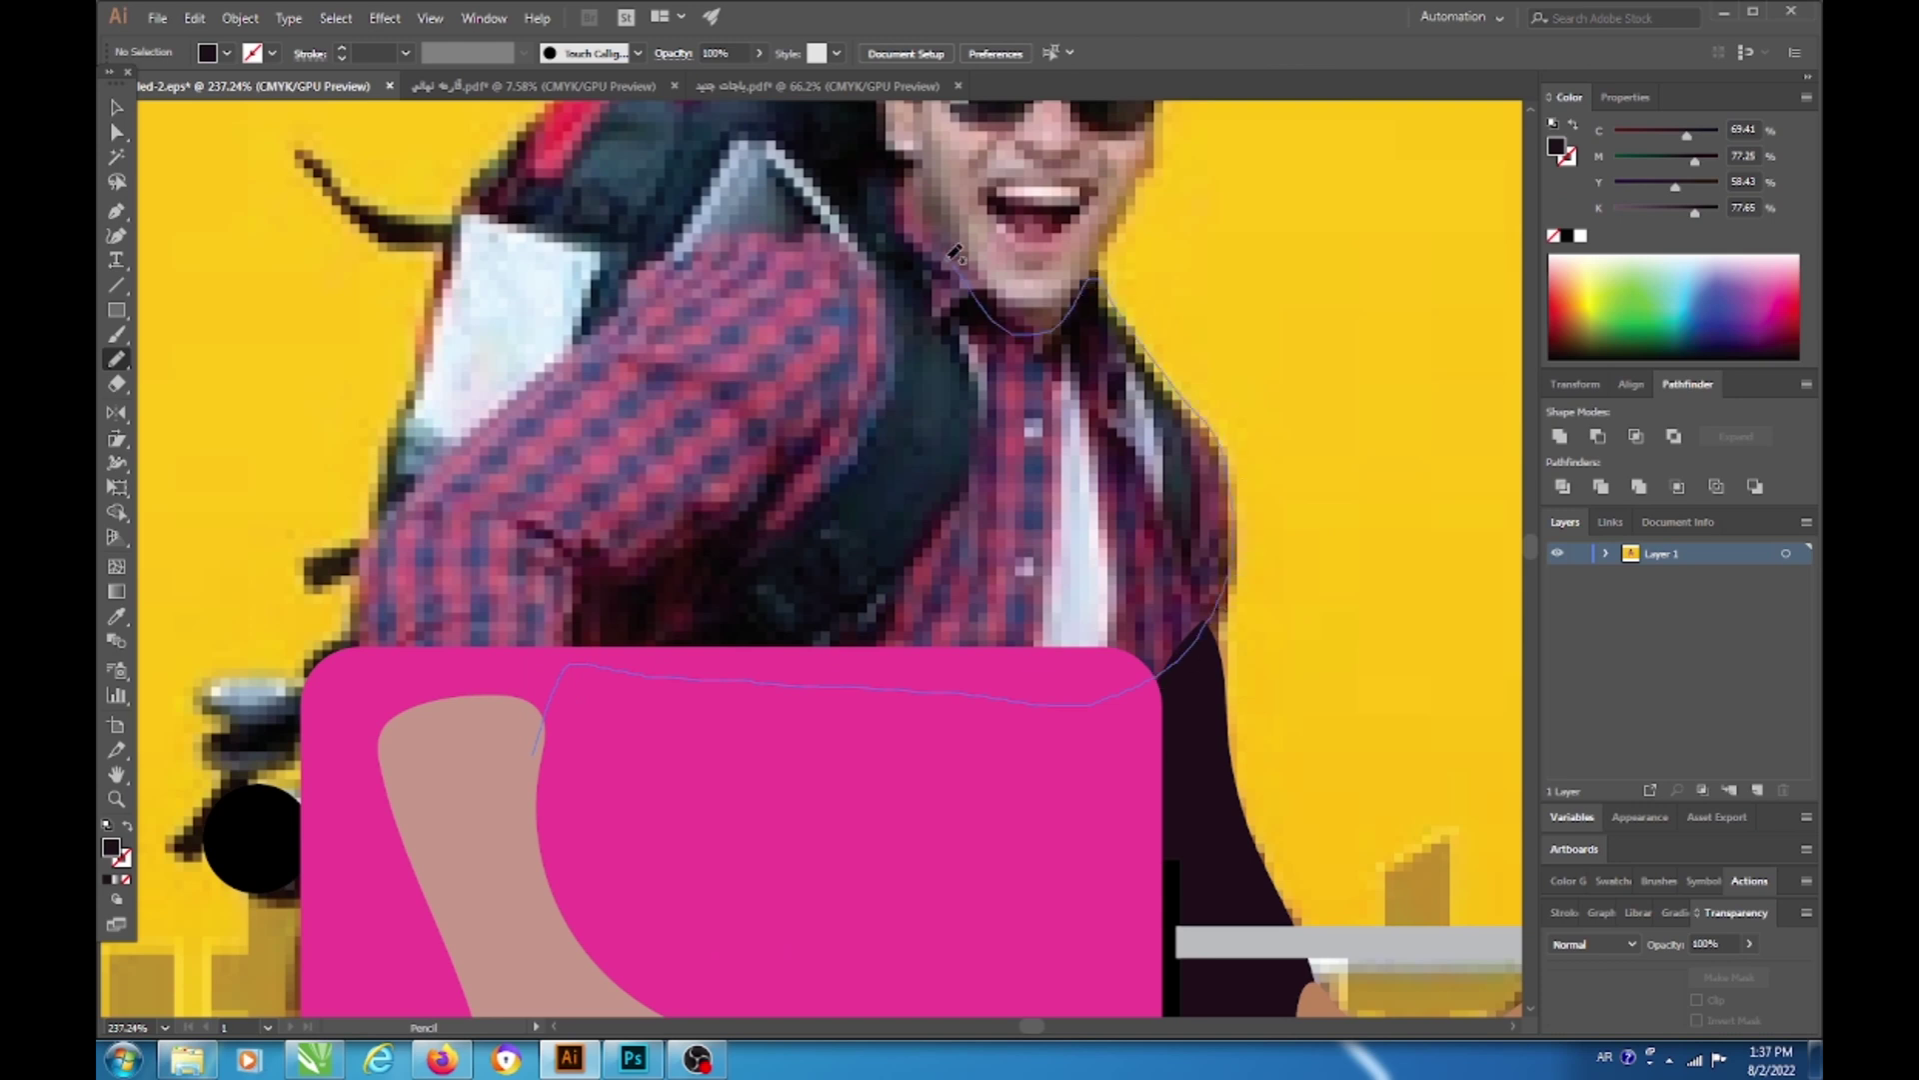
Step: Fill the shirt shape dark purple, then swap it to an outline only
left_click(416, 802, "ctrl")
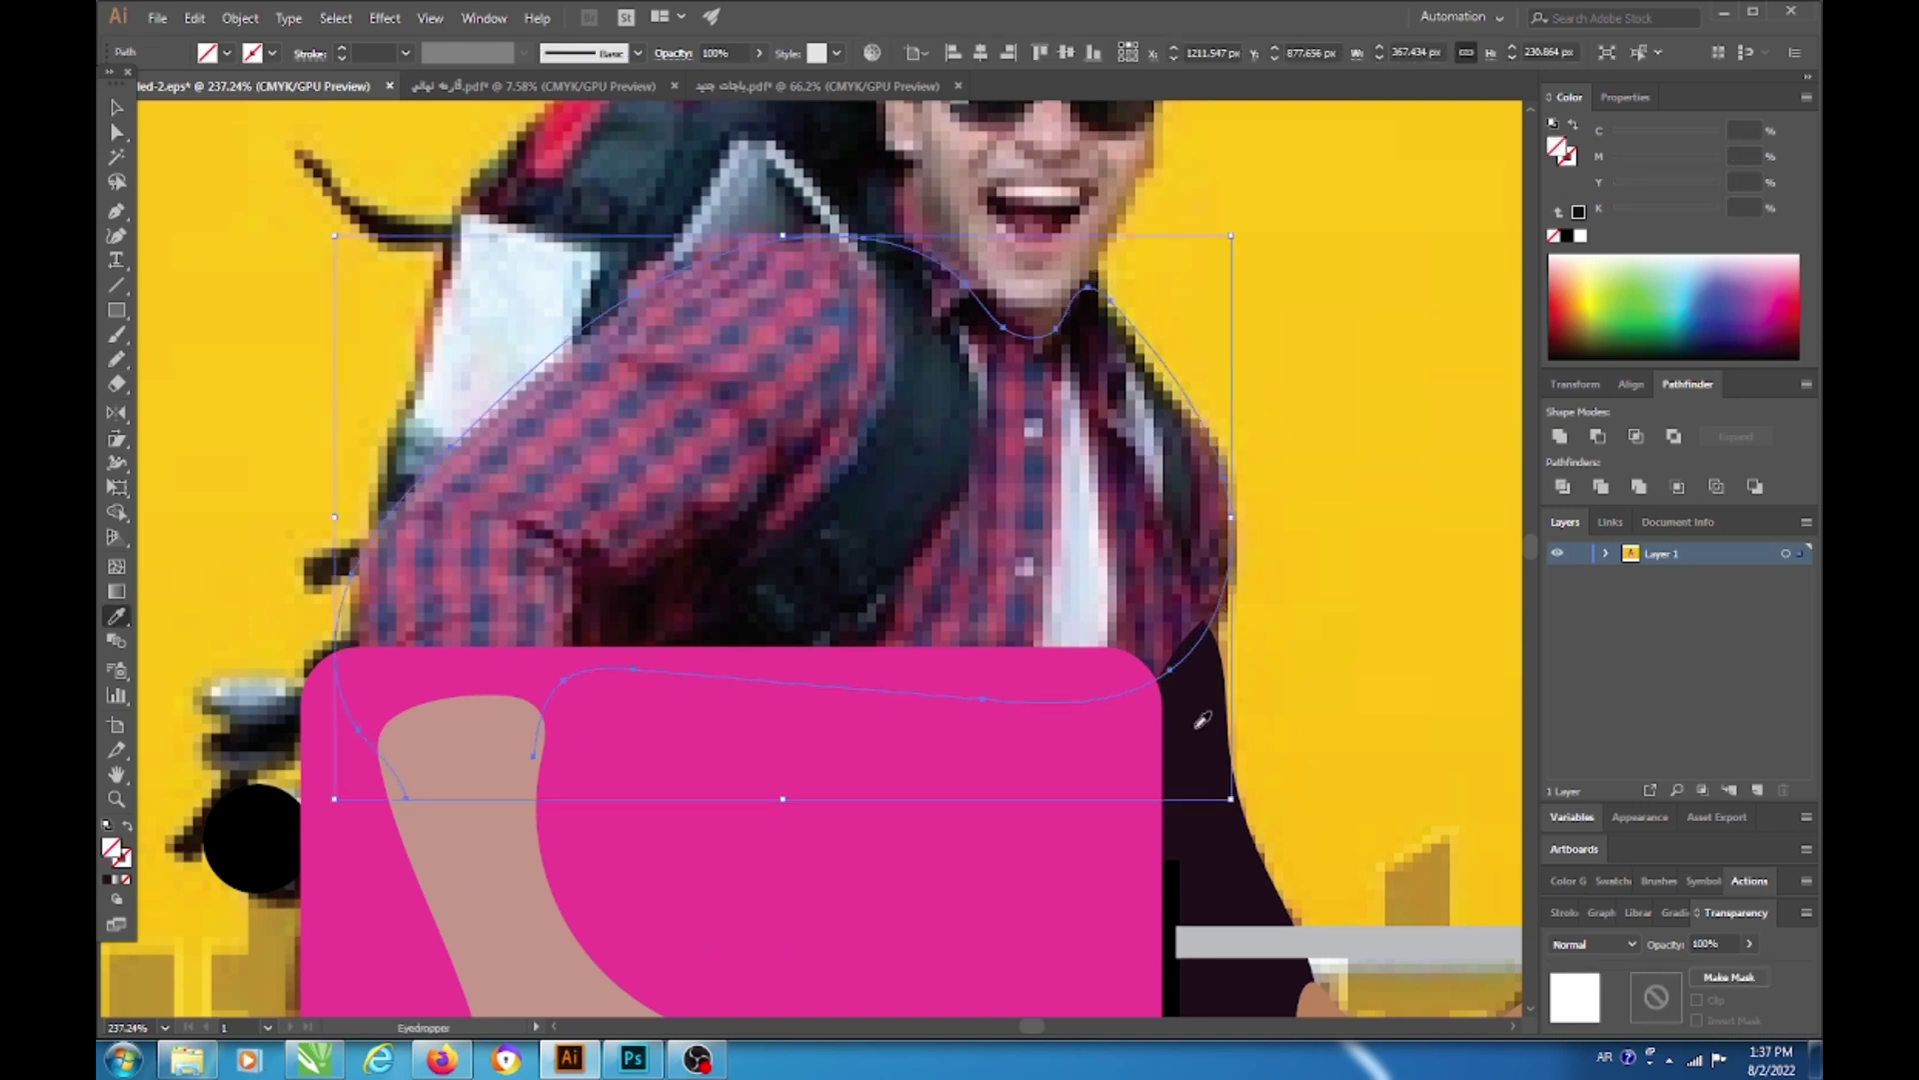
scroll(556, 732, "down", 3)
key("v")
scroll(557, 731, "up", 2)
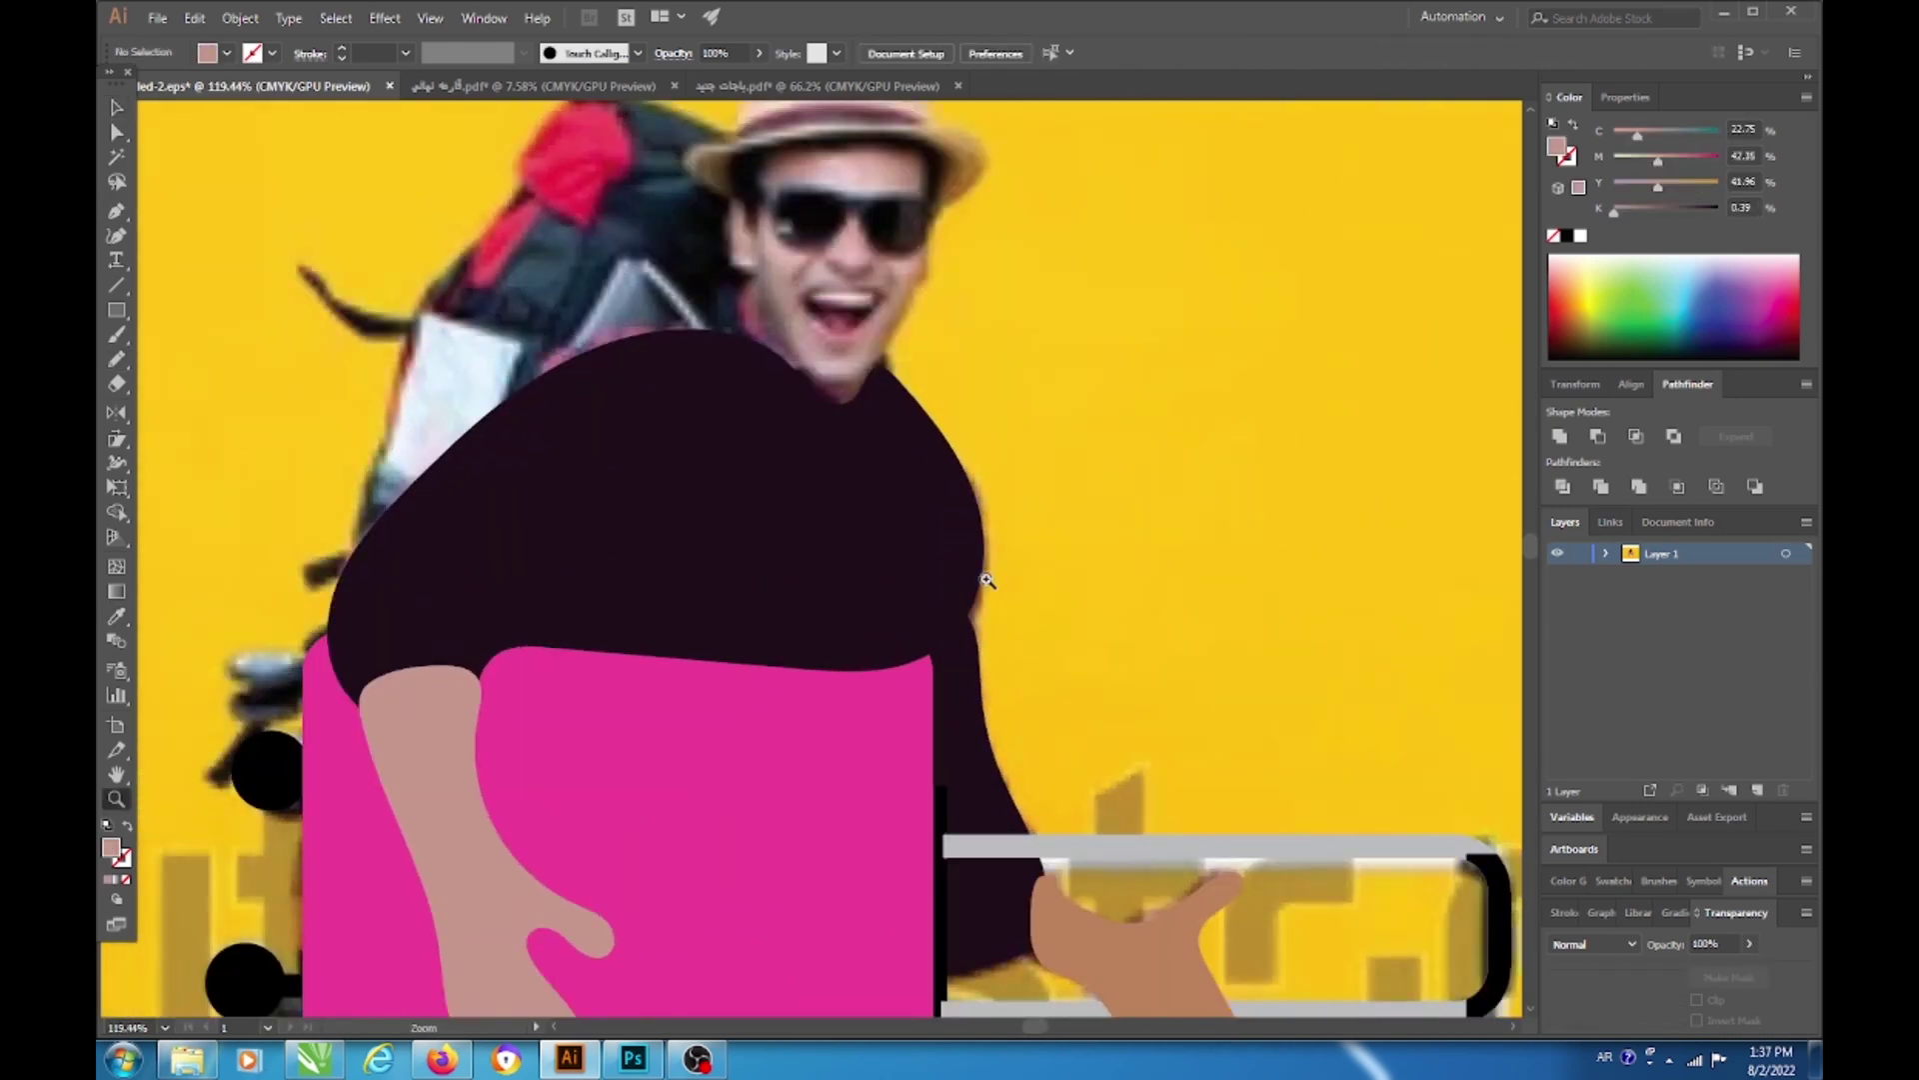
left_click(961, 575)
left_click(736, 580)
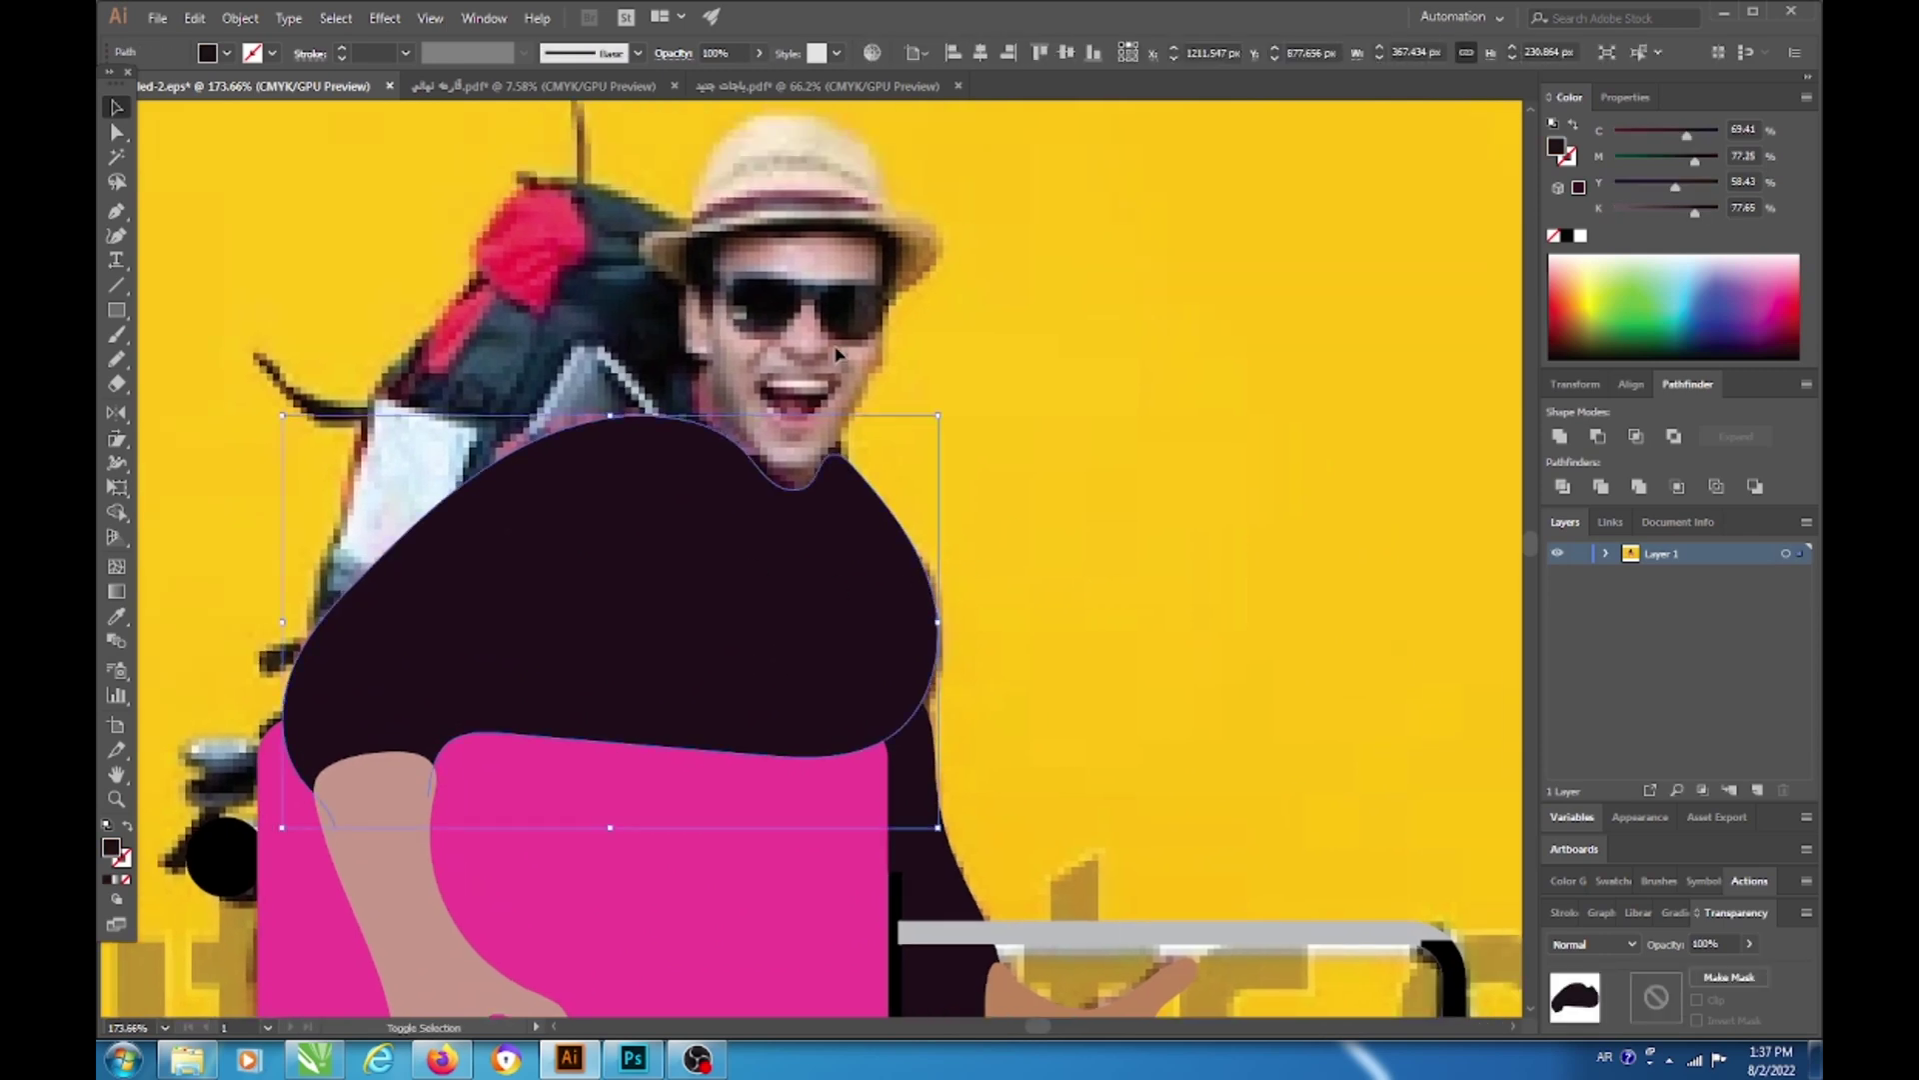
key("shift+x")
scroll(484, 611, "up", 3)
key("ctrl+shift+a")
Step: Pencil-draw a small black strap piece above the suitcase
key("n")
left_click_drag(420, 706, 652, 494)
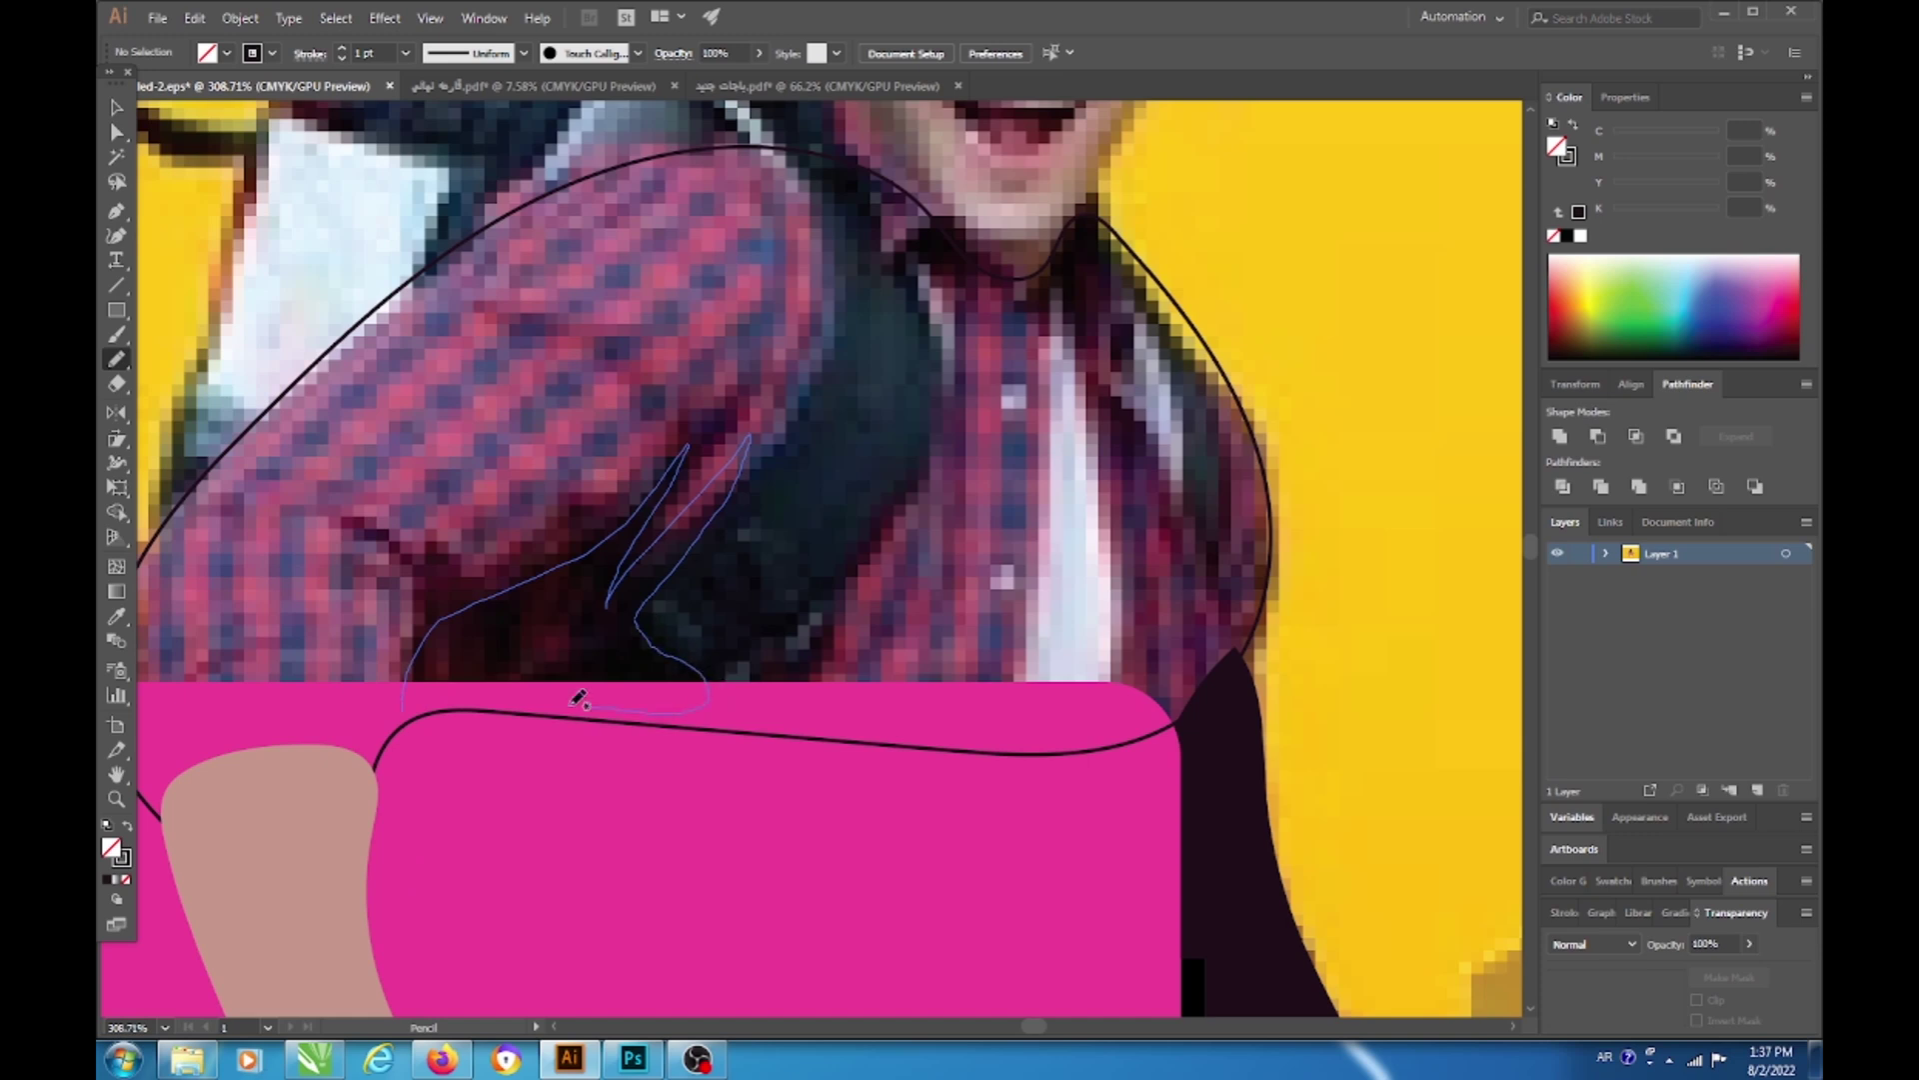
left_click_drag(578, 698, 565, 704)
key("v")
scroll(882, 643, "down", 3)
key("shift+x")
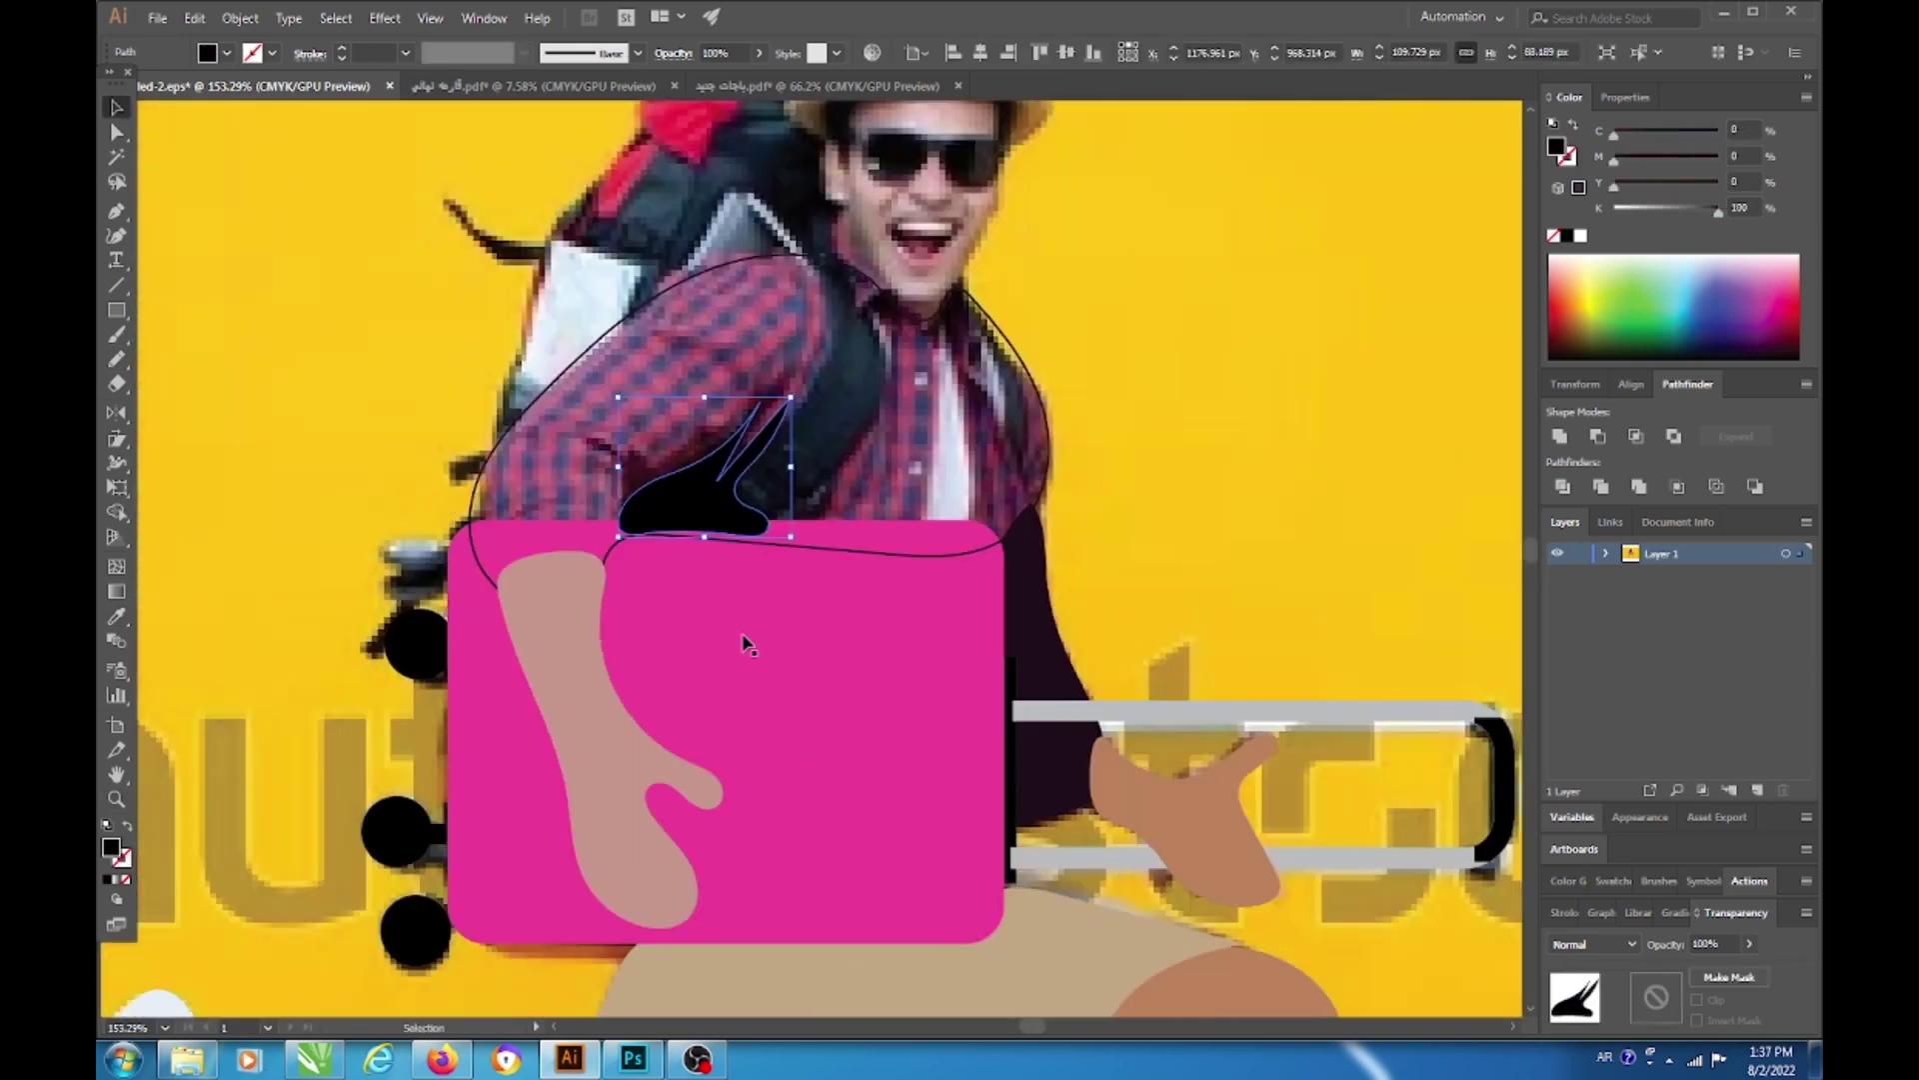
key("Delete")
Step: Try a black fill on the shirt, undo it, and restore its dark fill
left_click(879, 556)
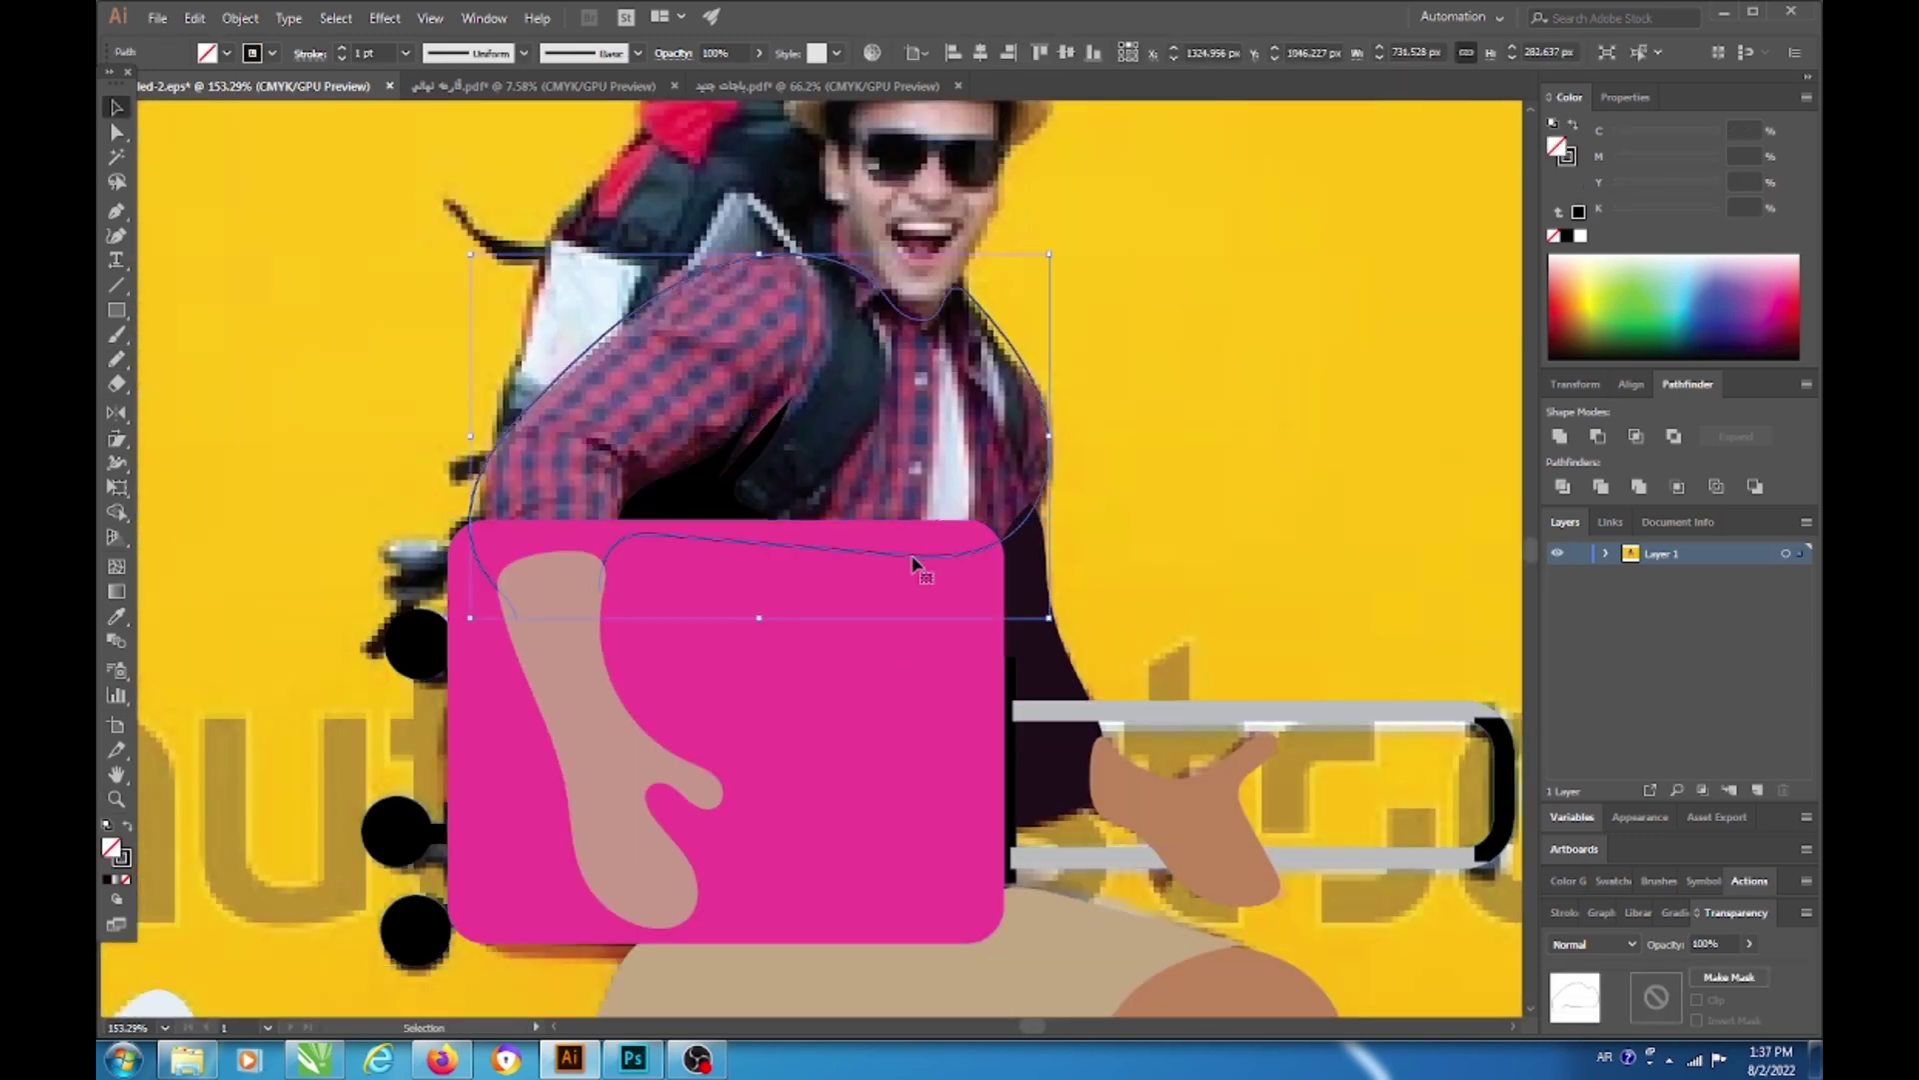
key("shift+x")
key("ctrl+z")
key("ctrl+z")
scroll(995, 595, "up", 3)
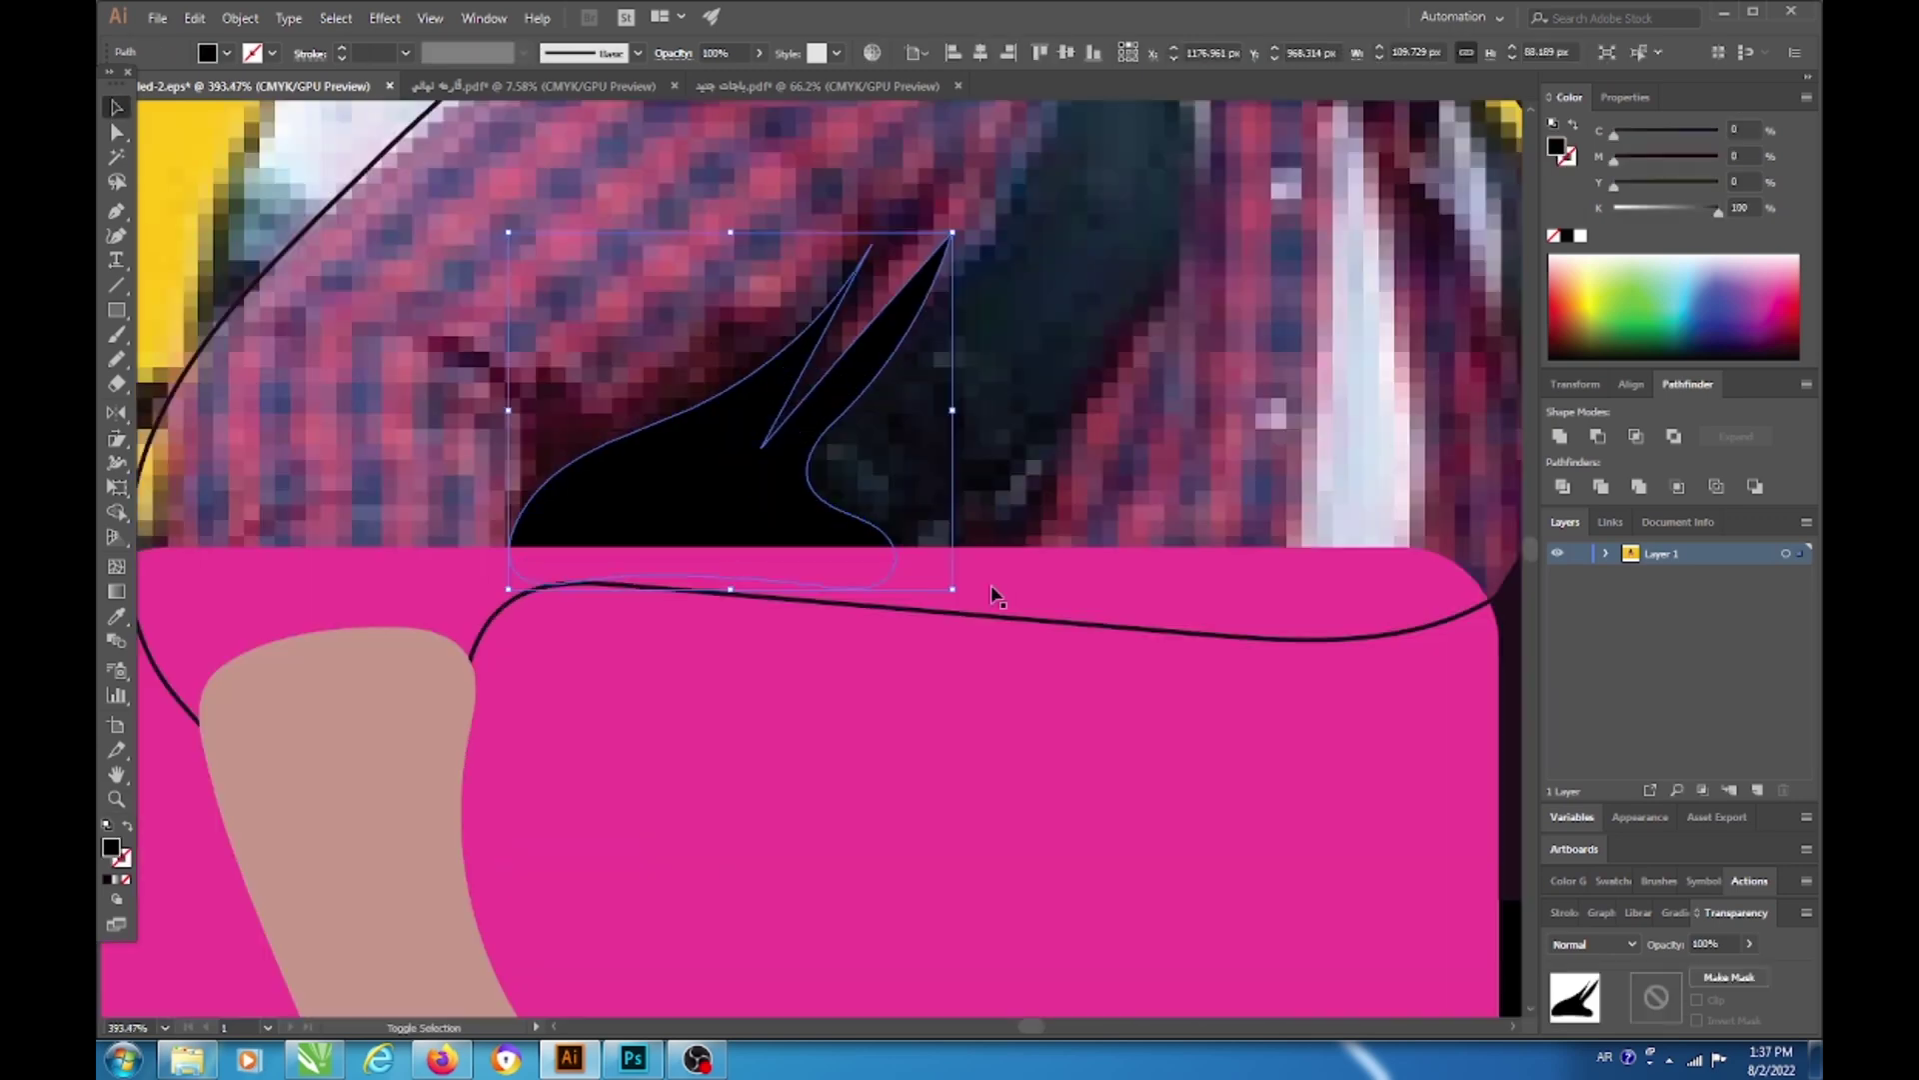
scroll(663, 492, "down", 3)
left_click(921, 570)
key("shift+x")
scroll(872, 555, "up", 3)
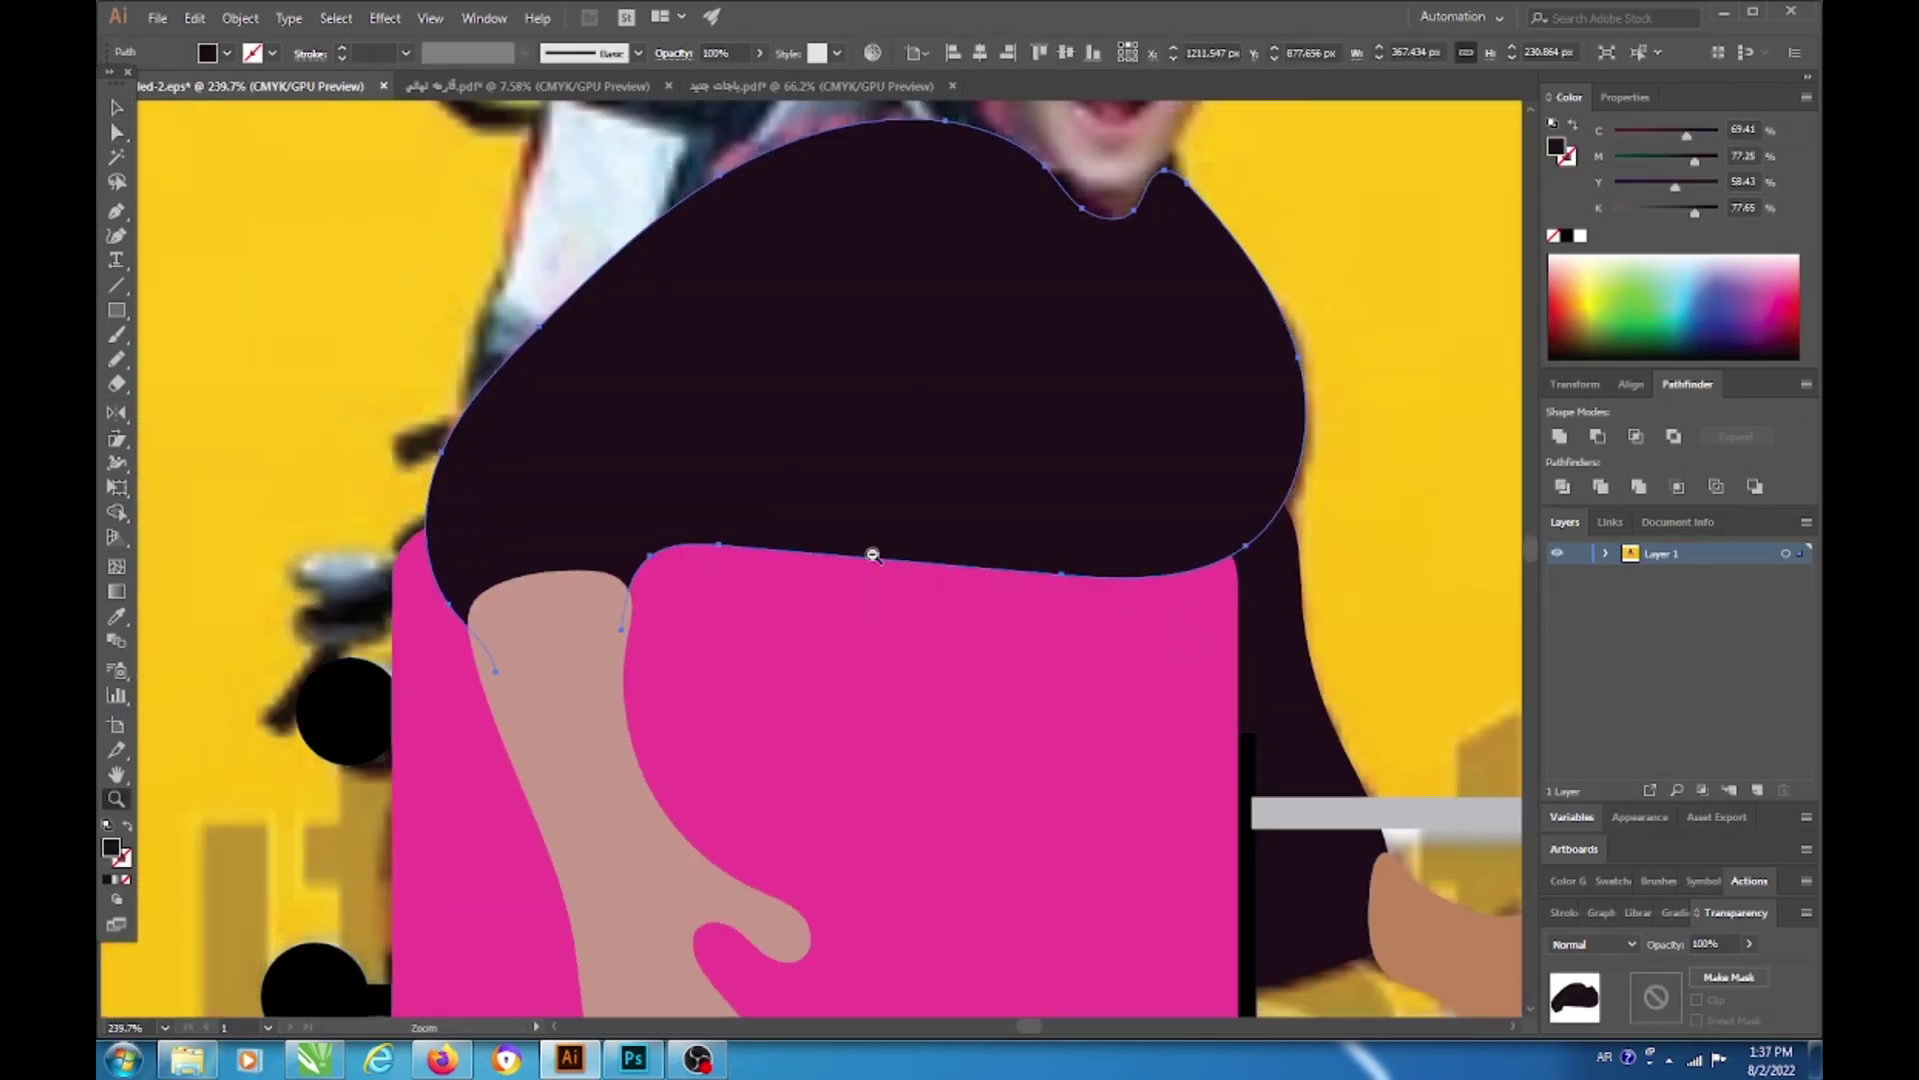
scroll(873, 555, "down", 3)
scroll(900, 515, "up", 3)
Step: Draw a long black backpack strap from the shoulder down to the suitcase
key("v")
key("shift+x")
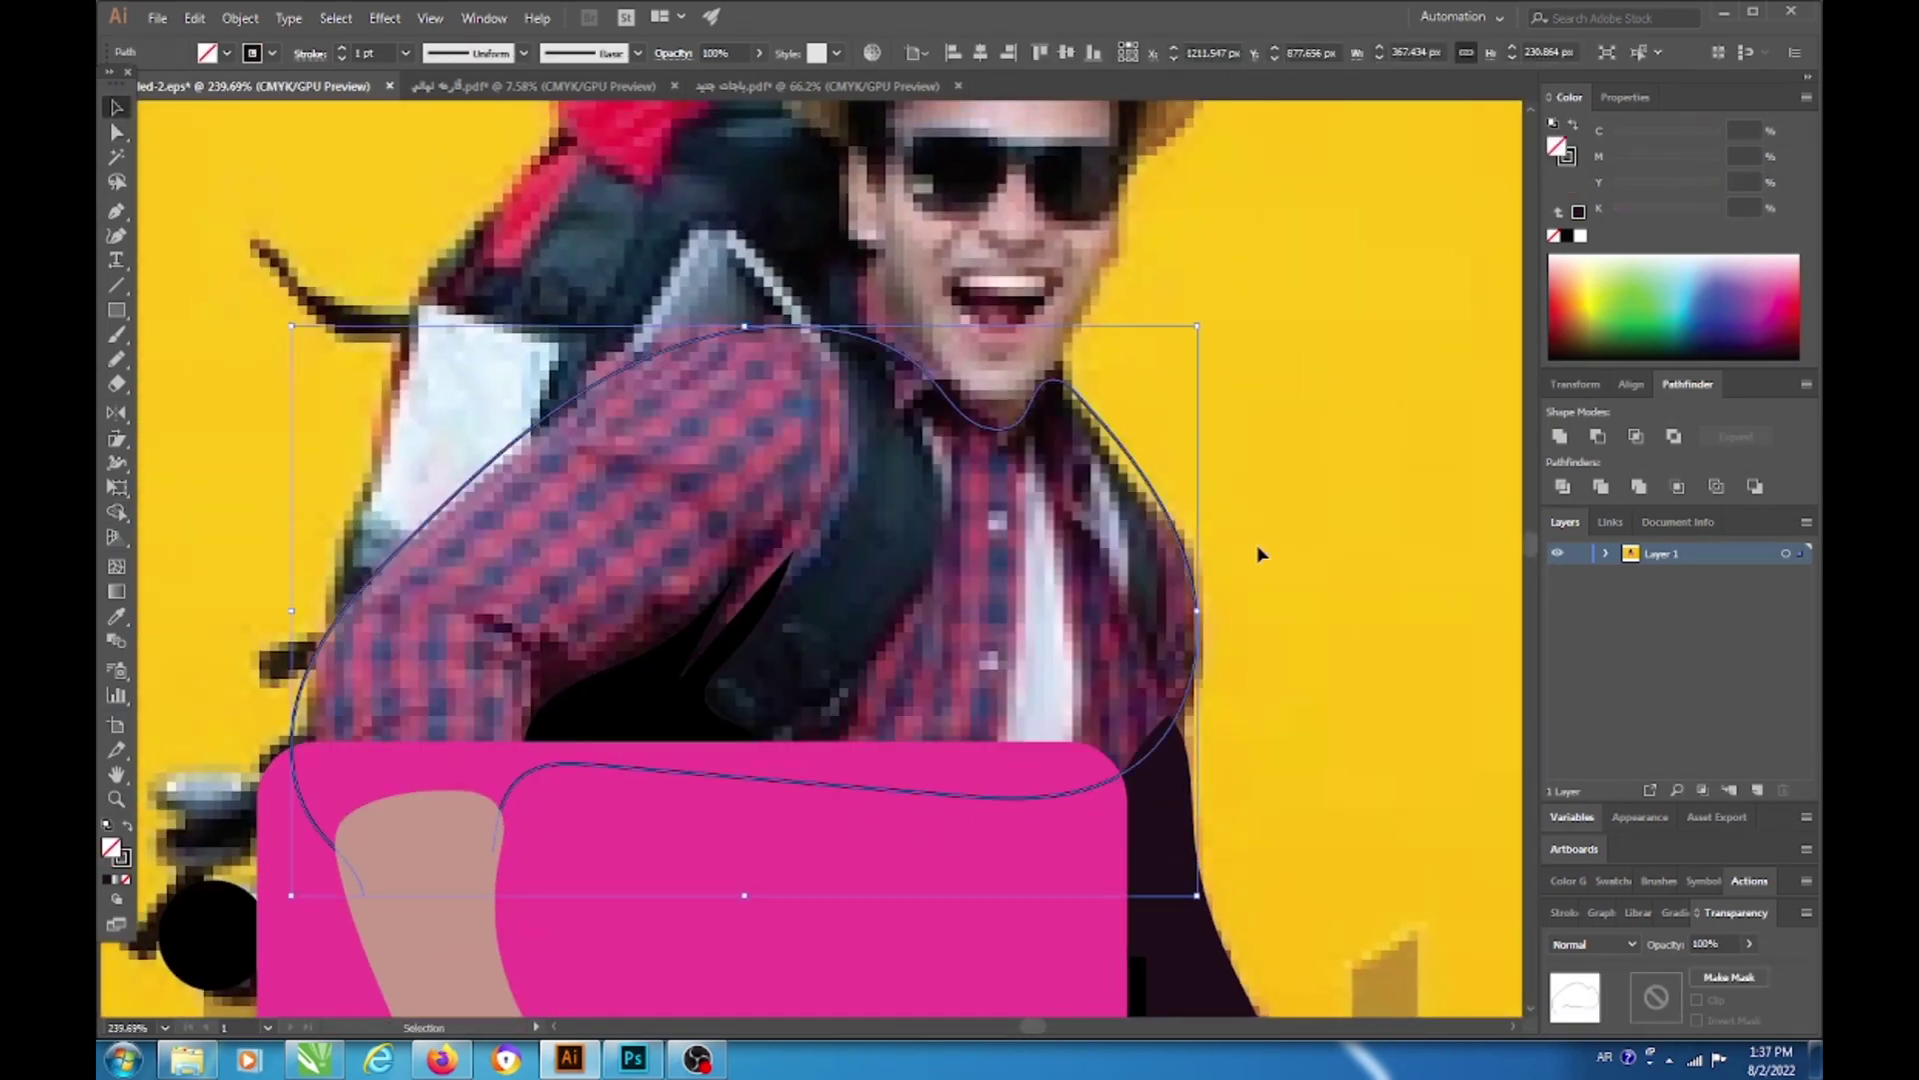
scroll(1258, 552, "up", 2)
key("ctrl+shift+a")
key("n")
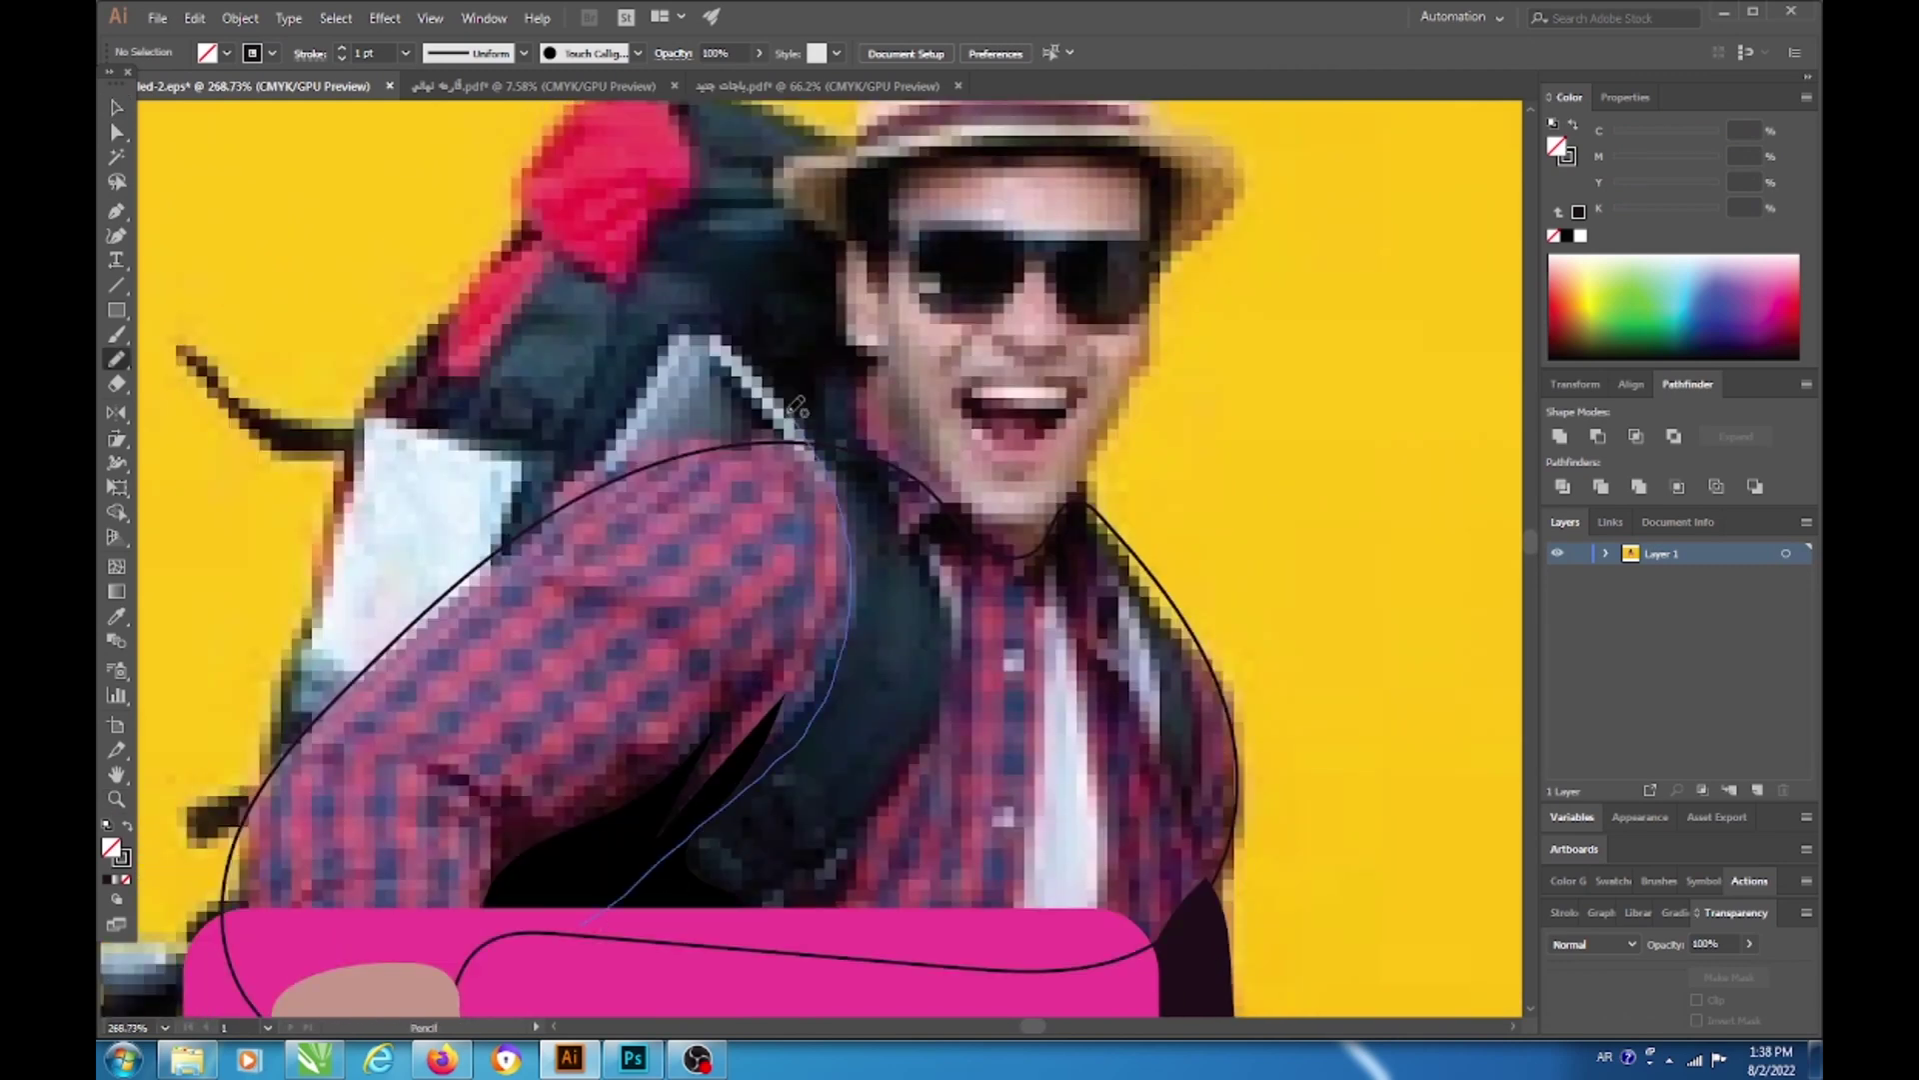
left_click_drag(870, 449, 789, 885)
scroll(850, 799, "down", 3)
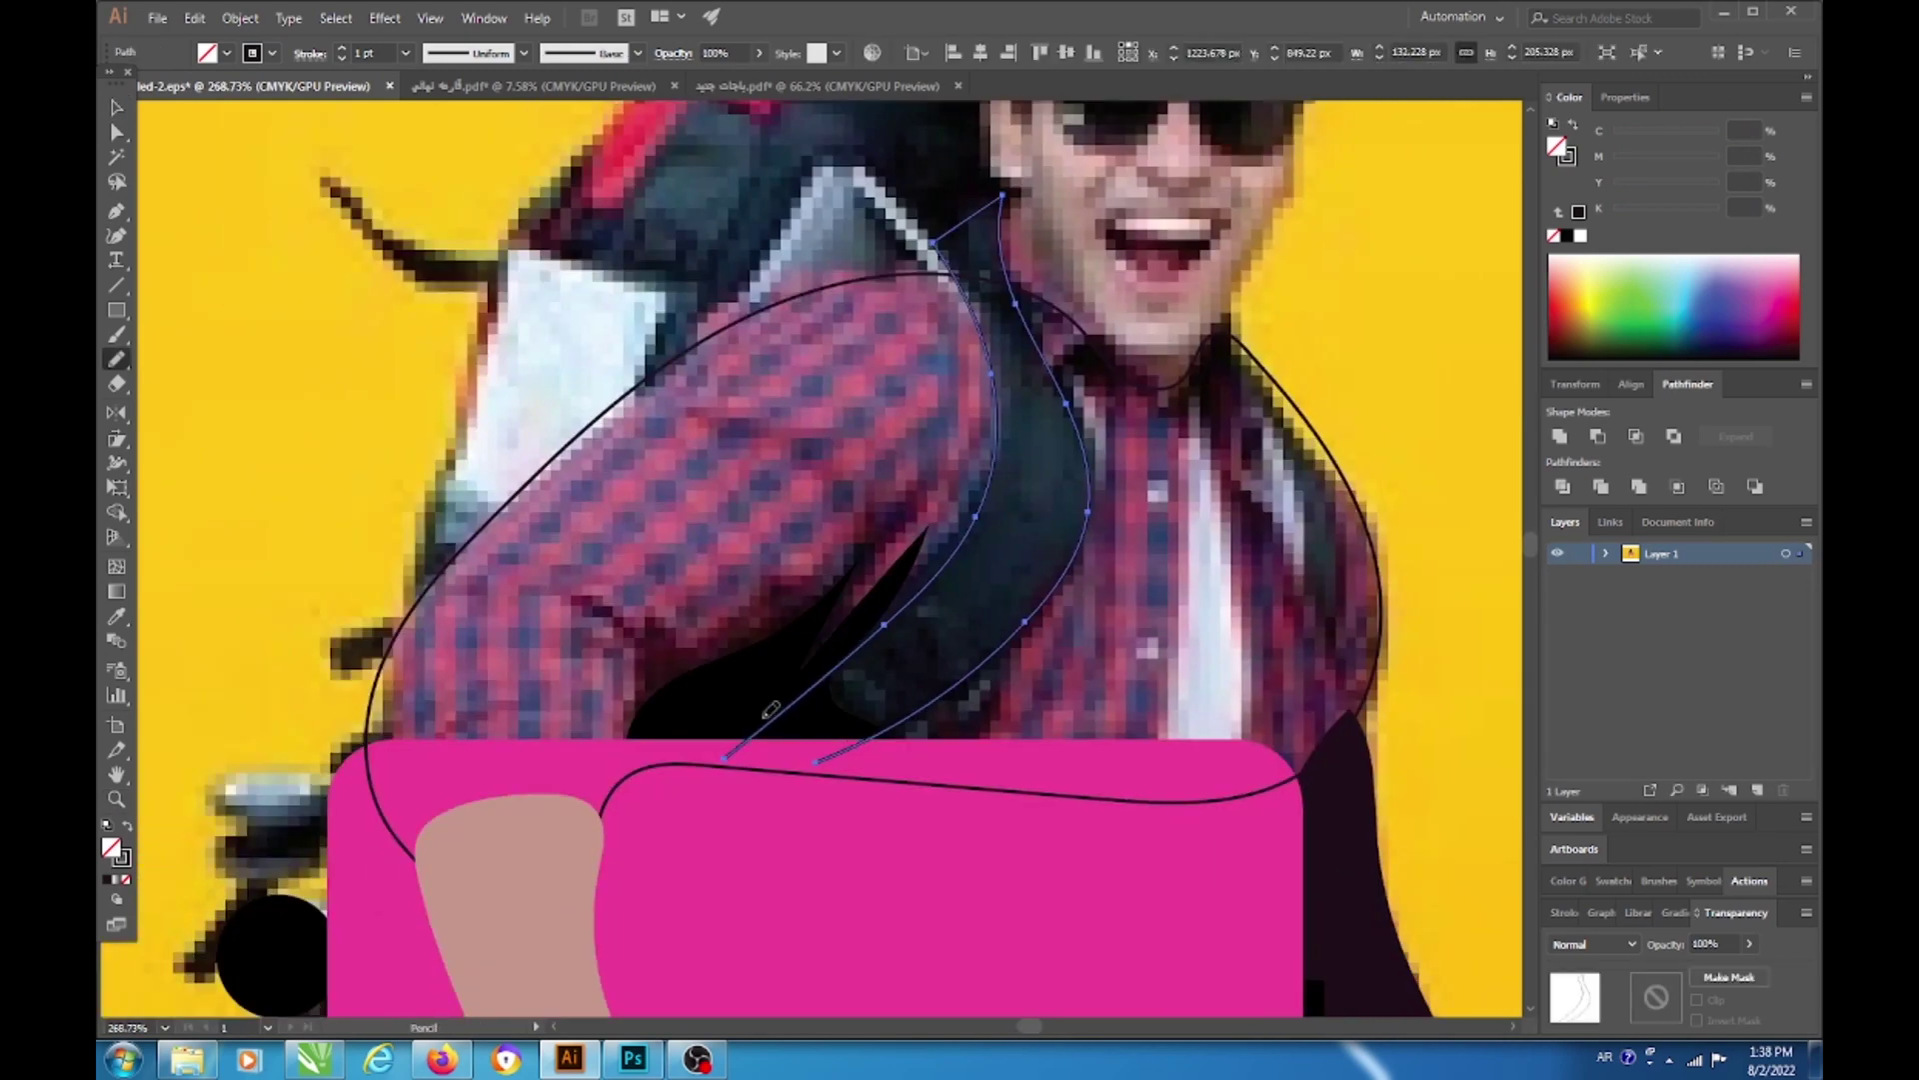
key("v")
key("shift+x")
Step: Fill the shirt outline dark navy
key("v")
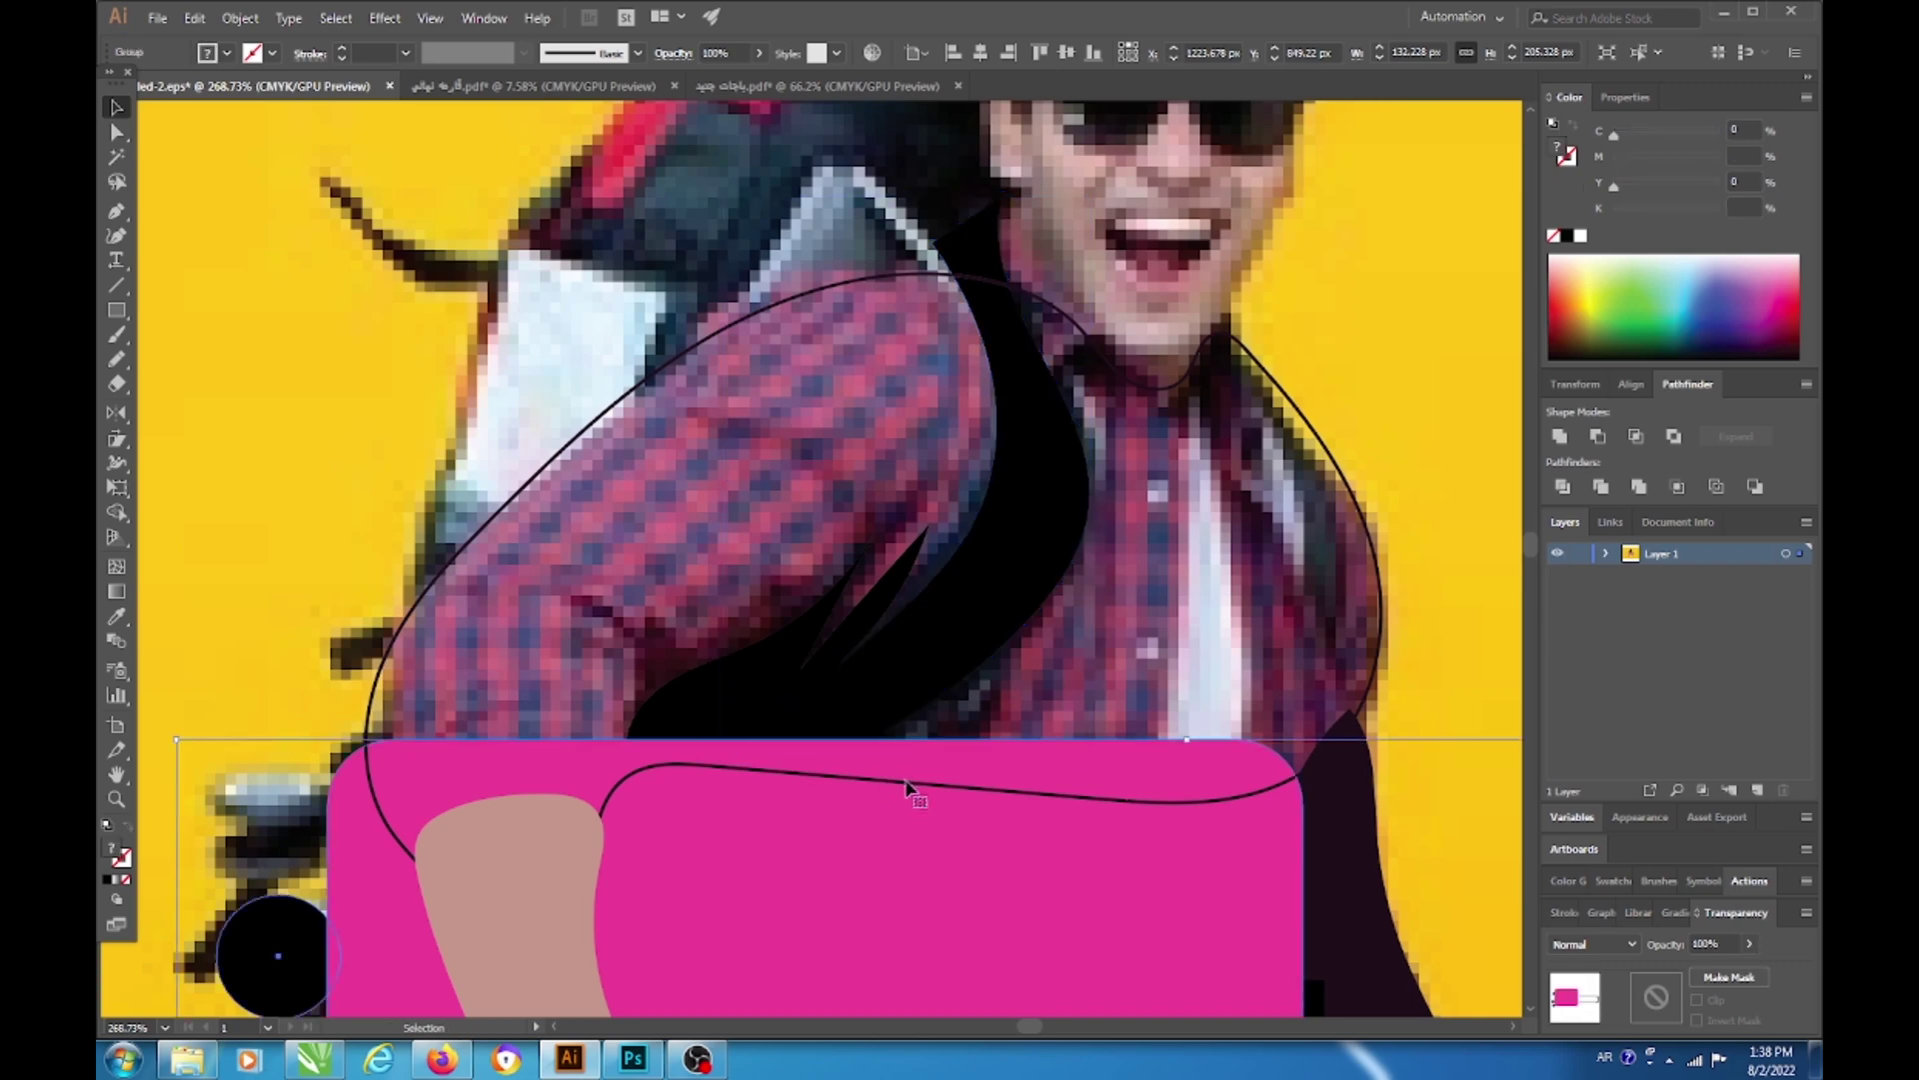
left_click(926, 783)
key("shift+x")
scroll(926, 783, "down", 3)
scroll(985, 668, "down", 3)
scroll(985, 500, "up", 3)
key("ctrl+shift+a")
Step: Smooth the shirt's right edge above the suitcase with the Pencil
key("n")
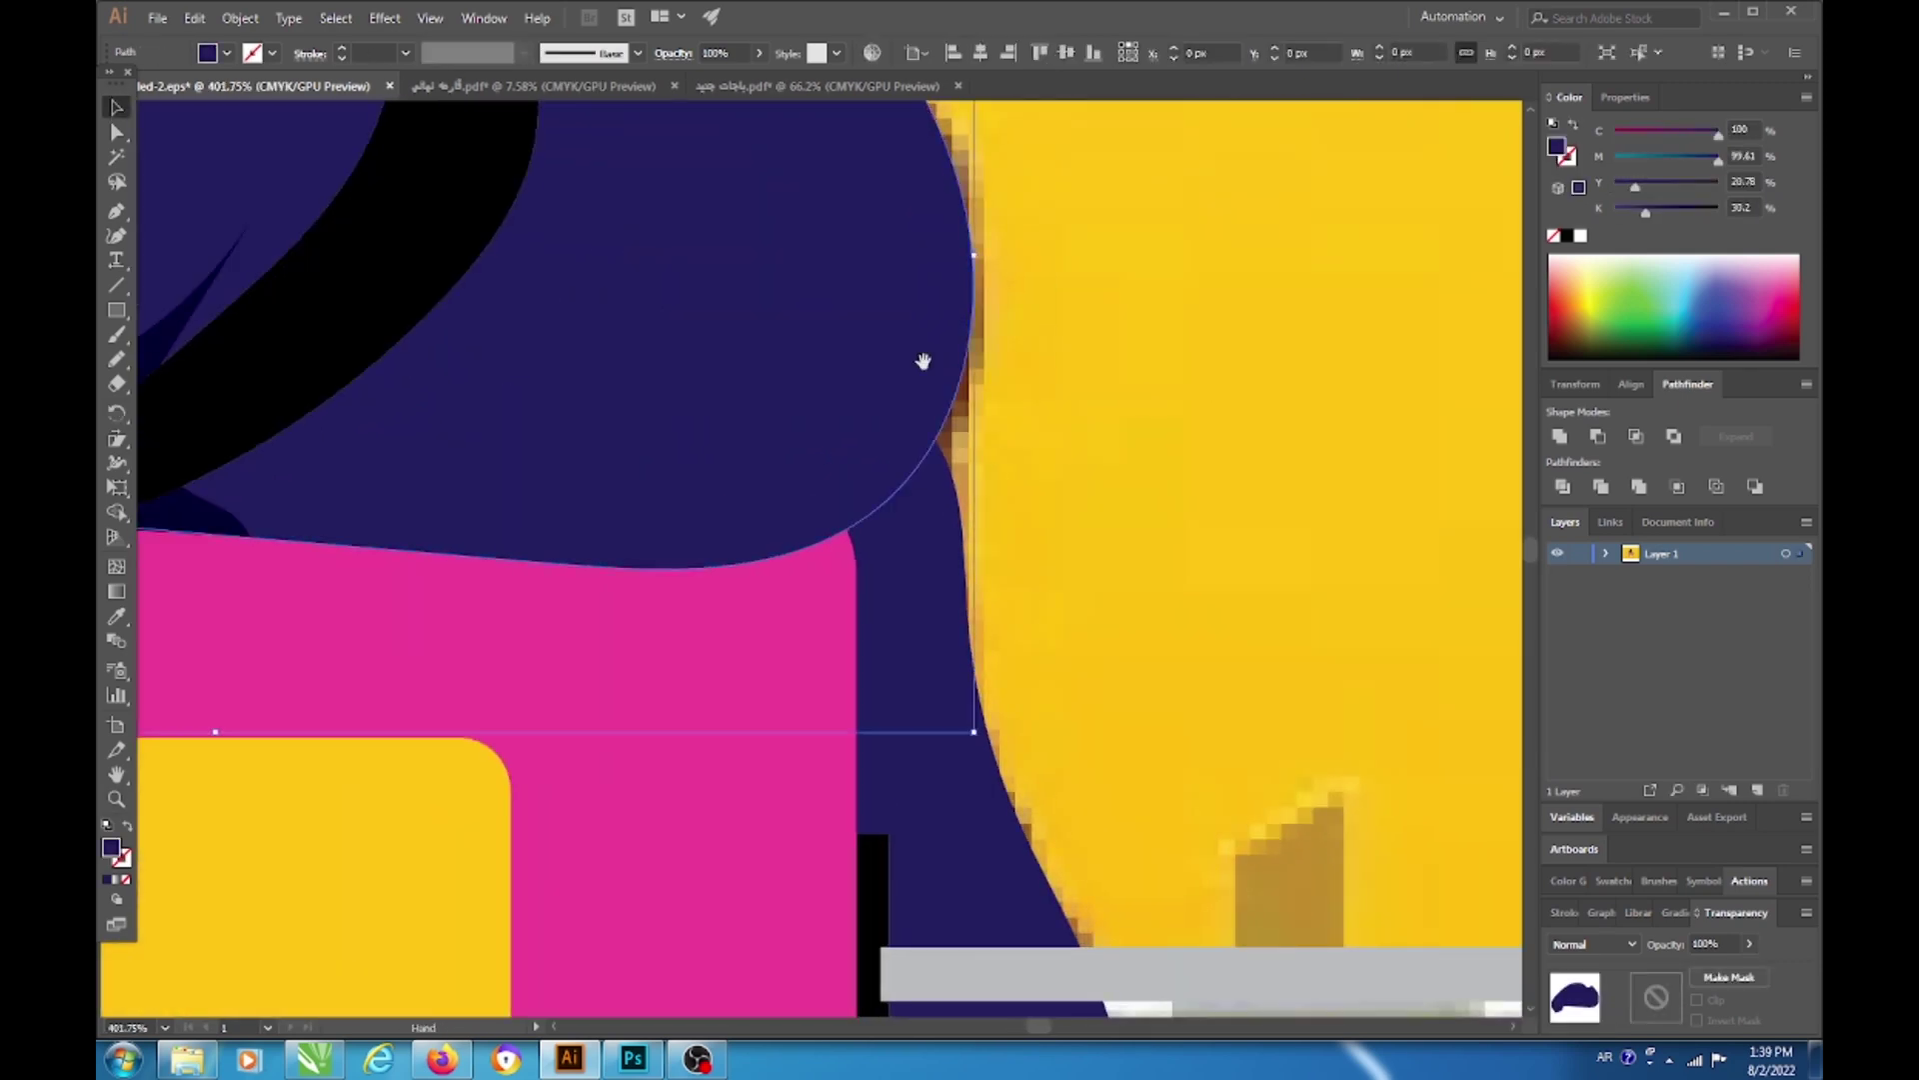
scroll(990, 460, "right", 1)
left_click_drag(995, 435, 988, 733)
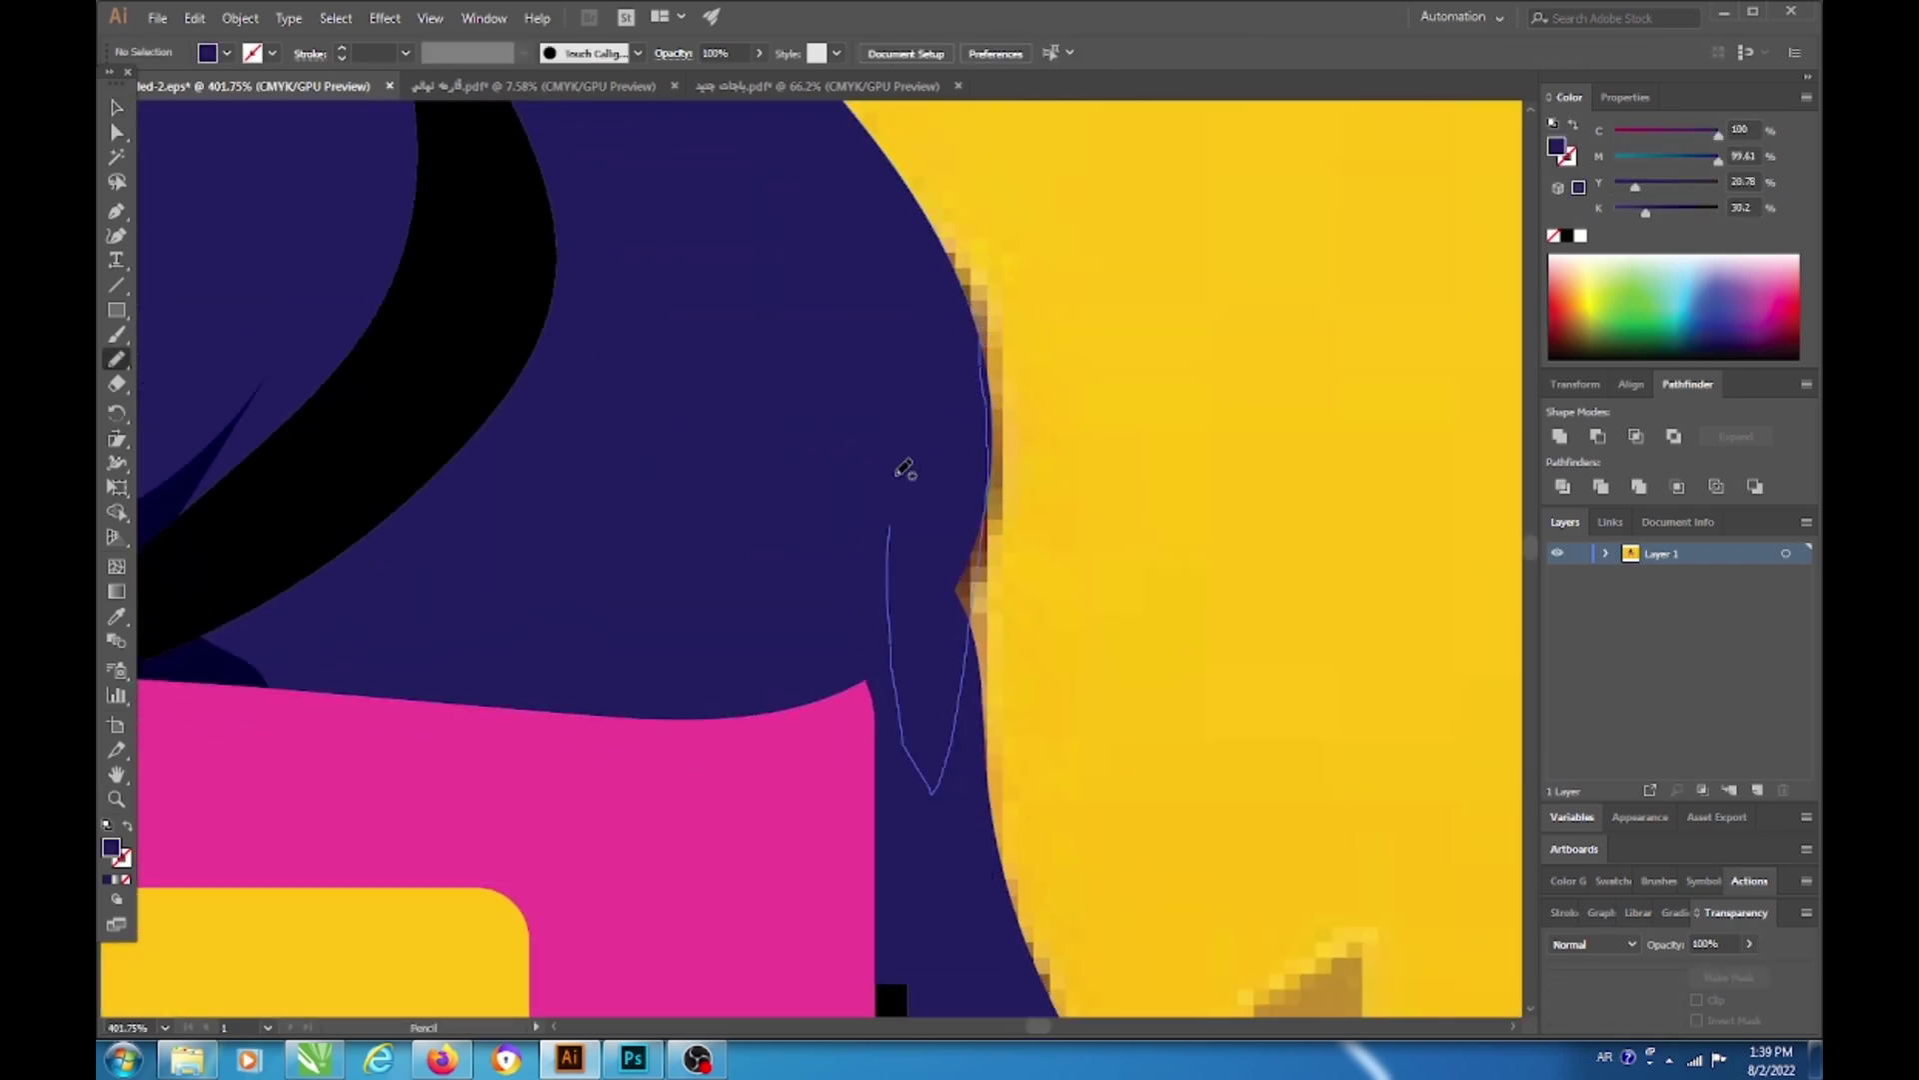
left_click_drag(995, 385, 921, 750)
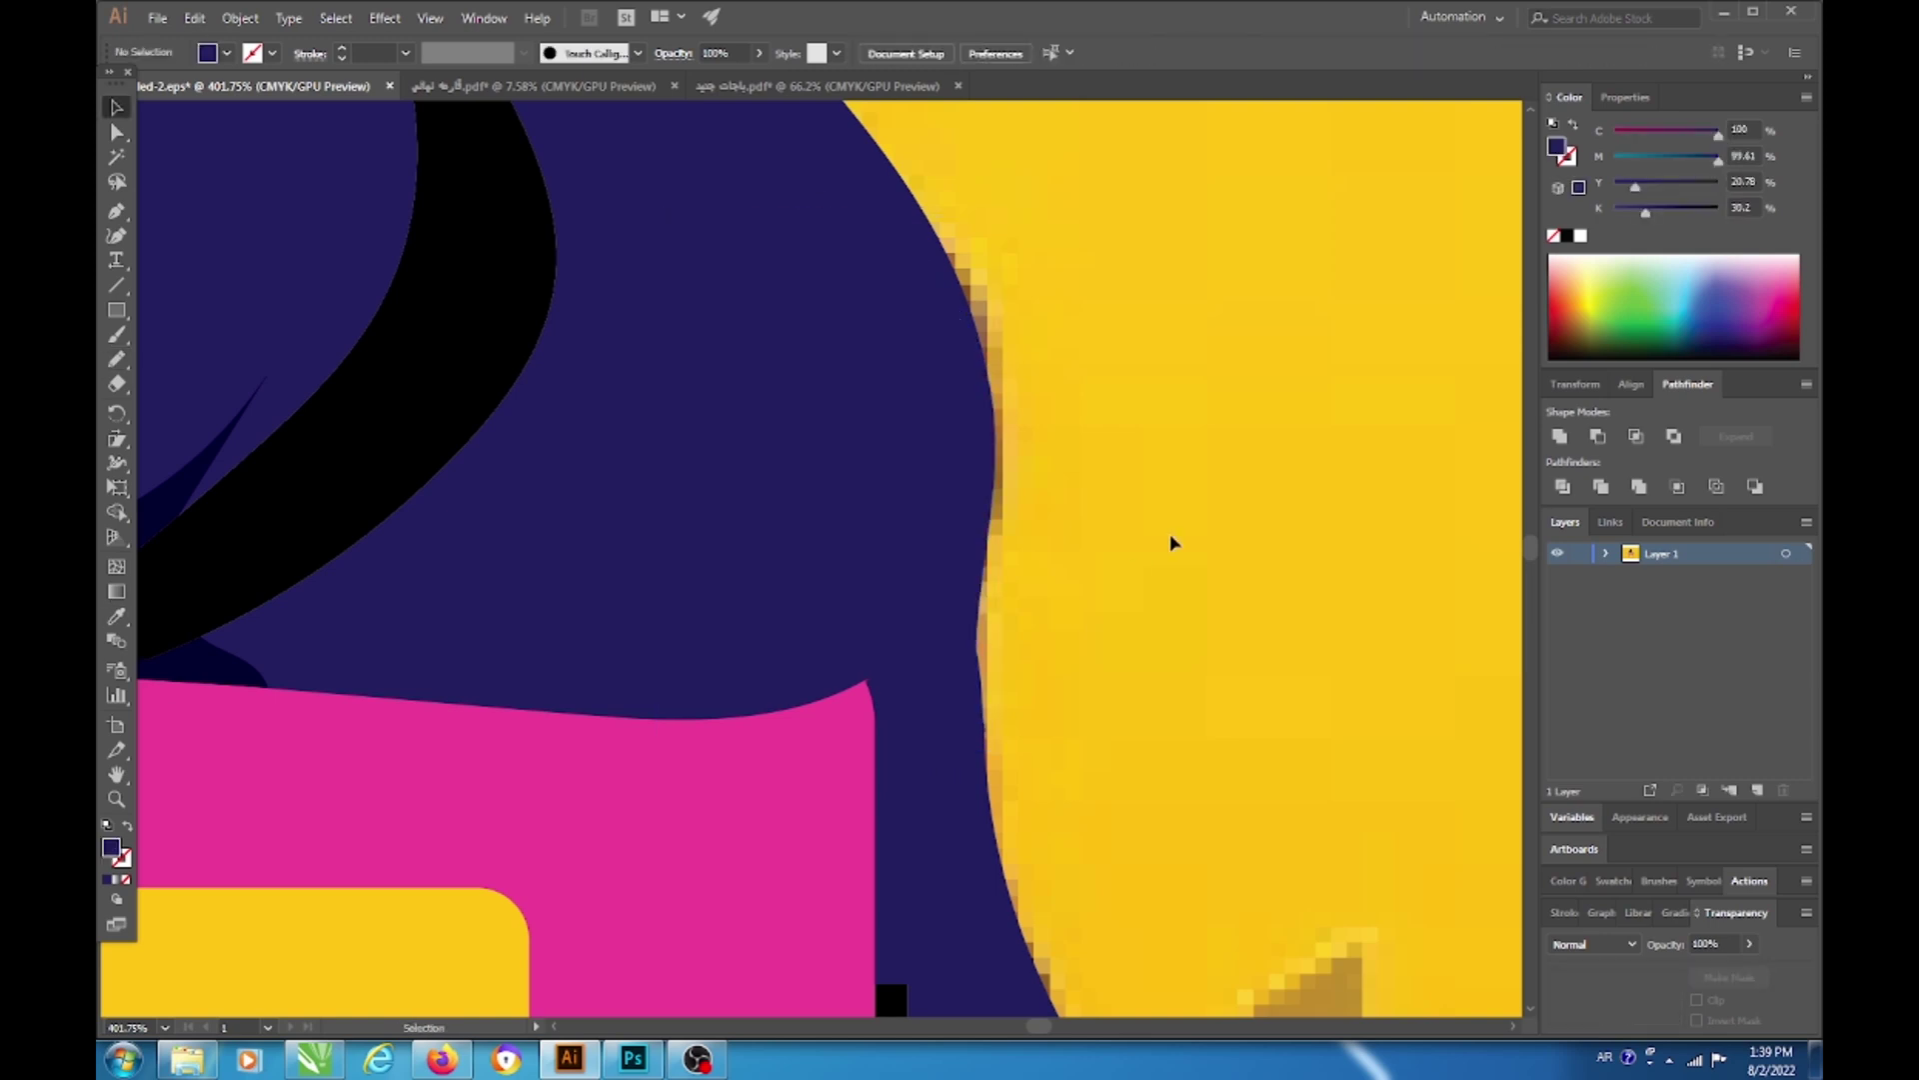
Step: Pencil-draw a red hat brim around the man's head
key("z")
left_click_drag(1169, 535, 724, 447)
left_click_drag(703, 501, 742, 448)
key("n")
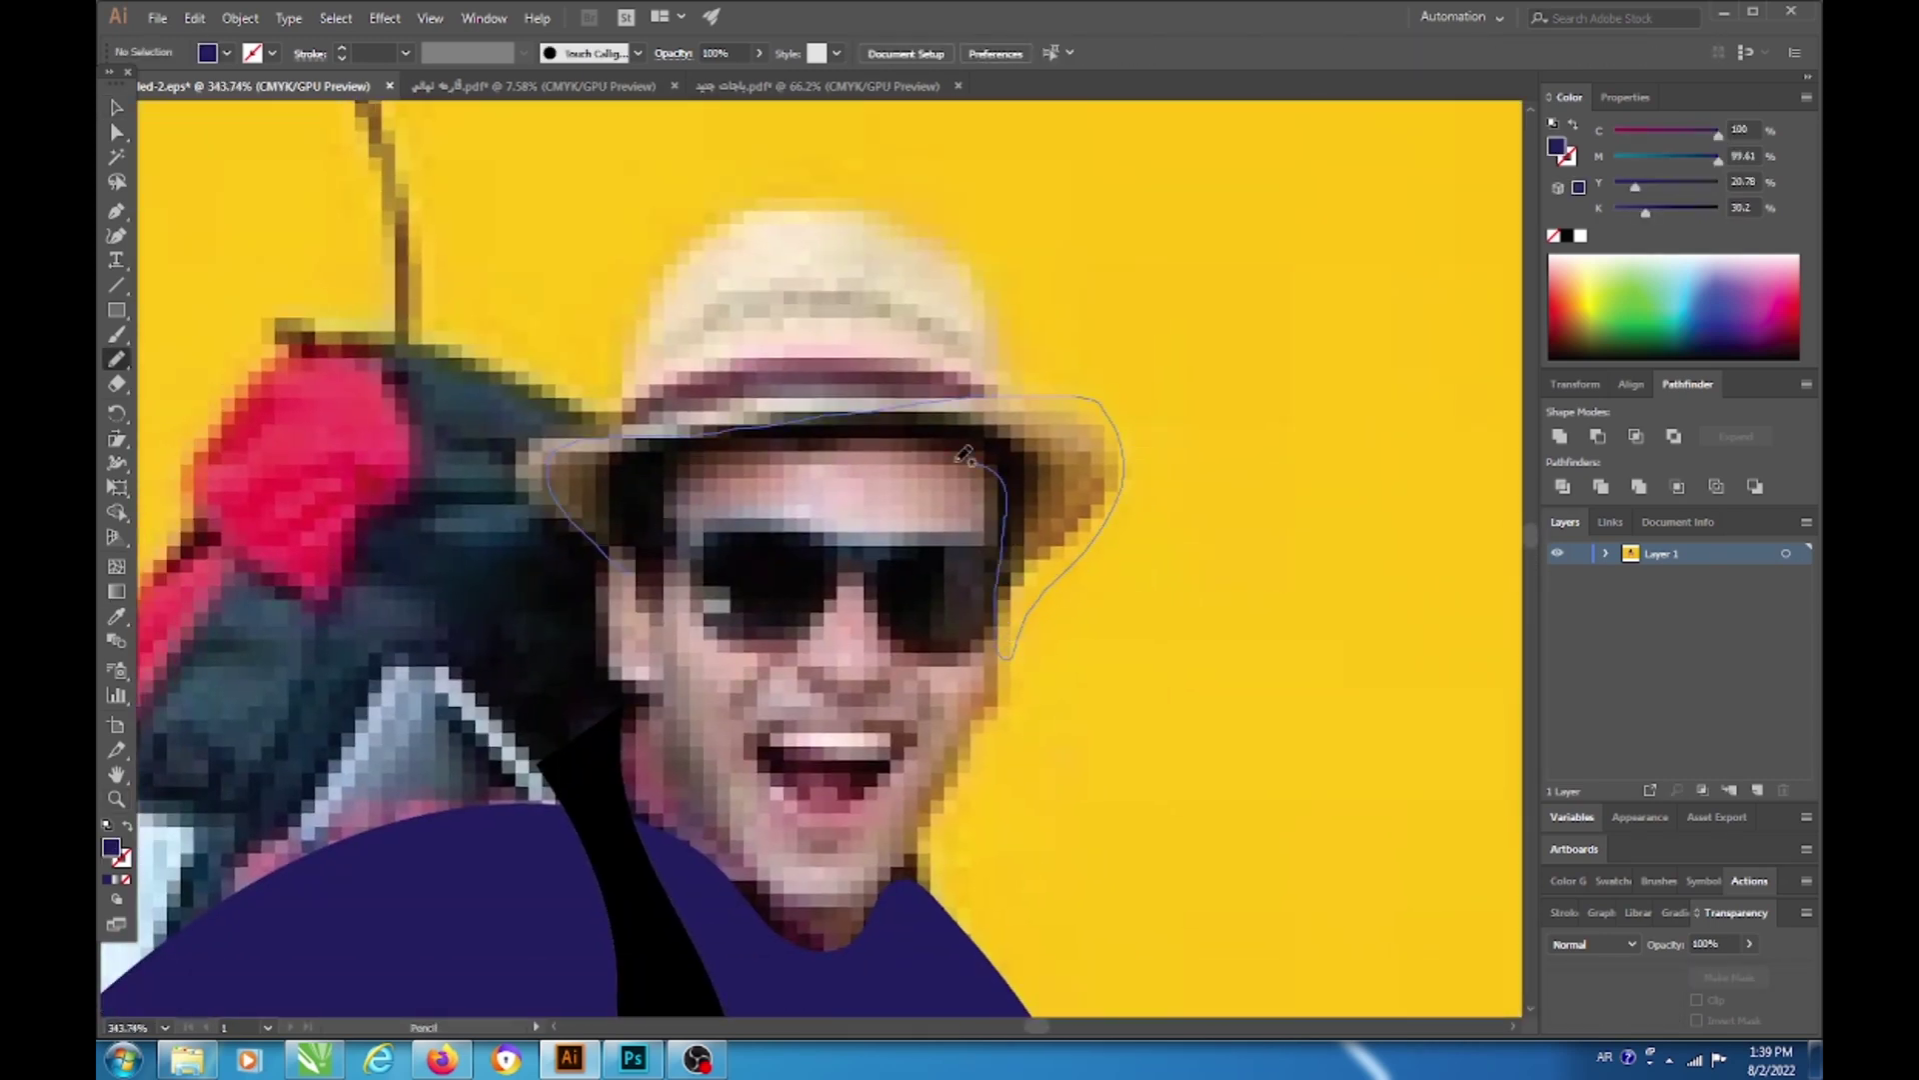
left_click_drag(647, 563, 640, 570)
left_click(1554, 329)
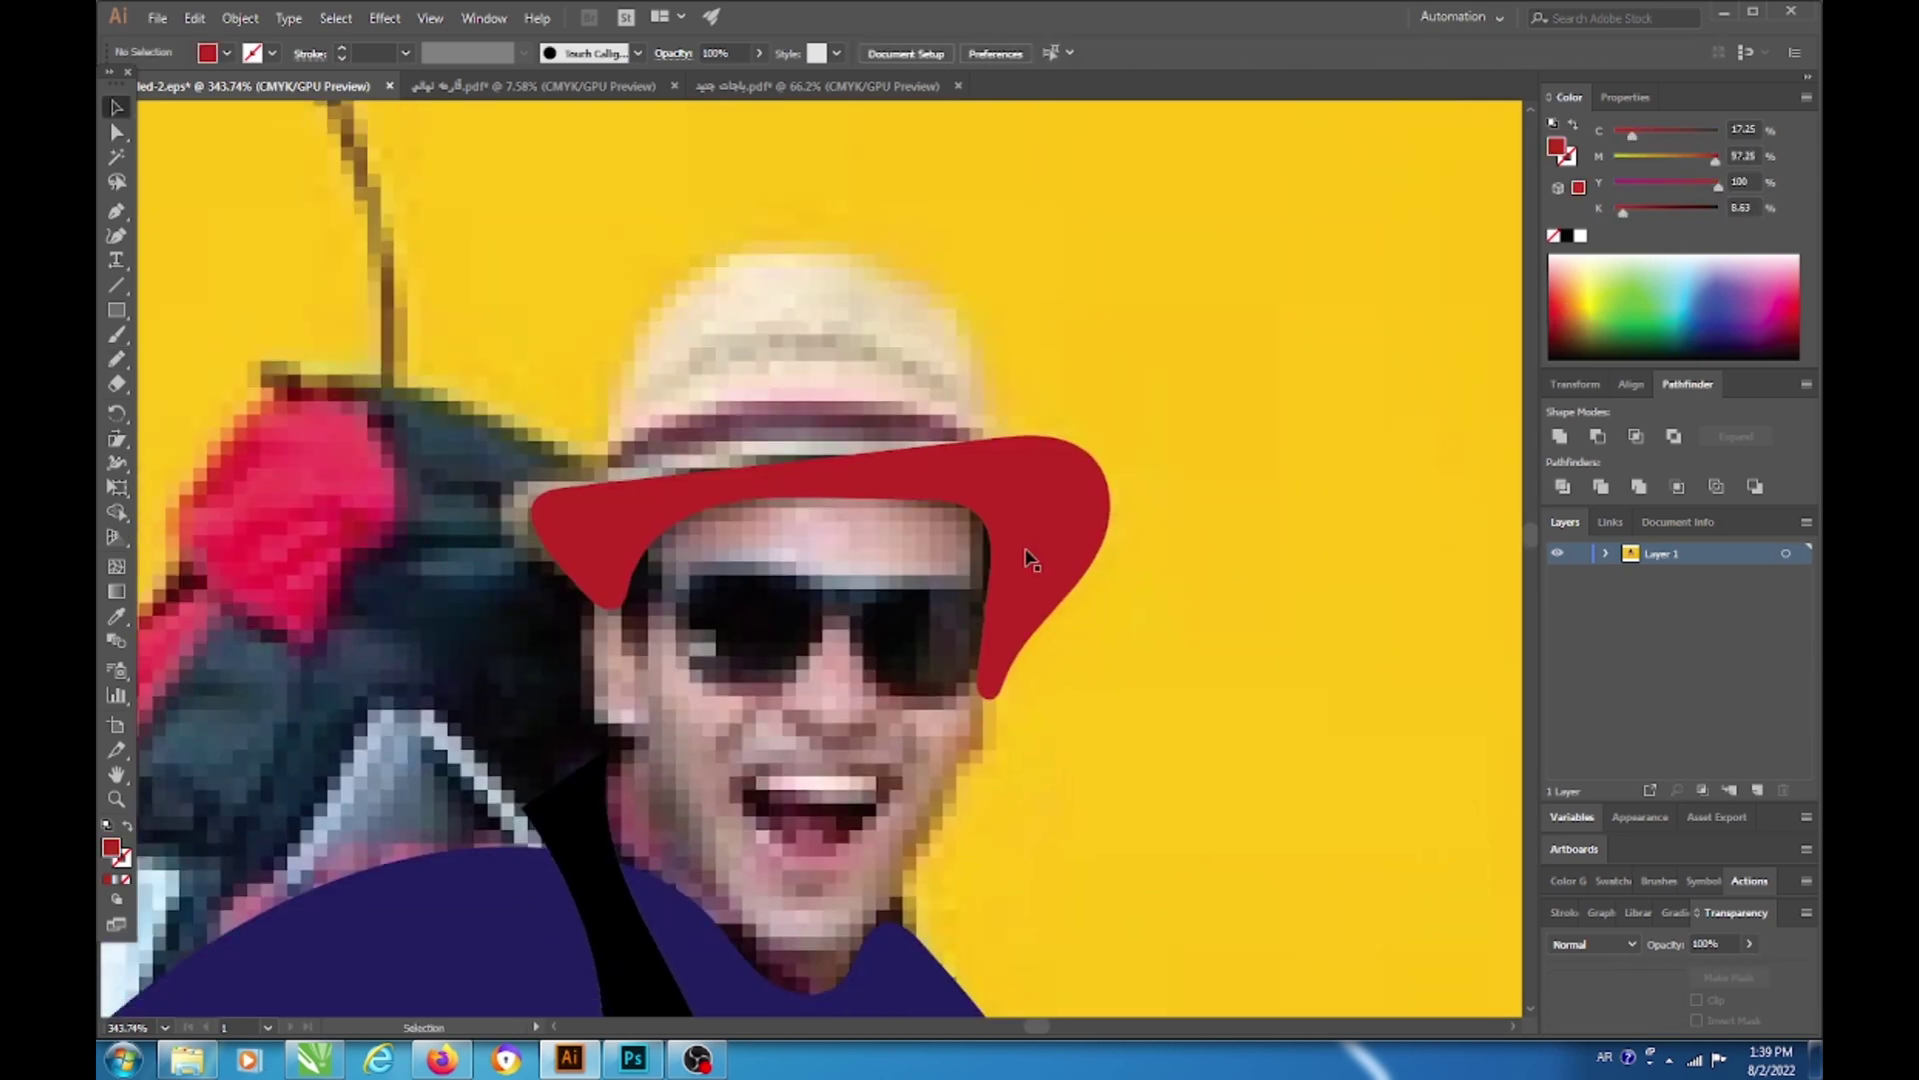
Step: Add a red hat crown with the Pen and round its top into a dome
key("p")
left_click(1001, 270, "shift")
left_click(995, 488)
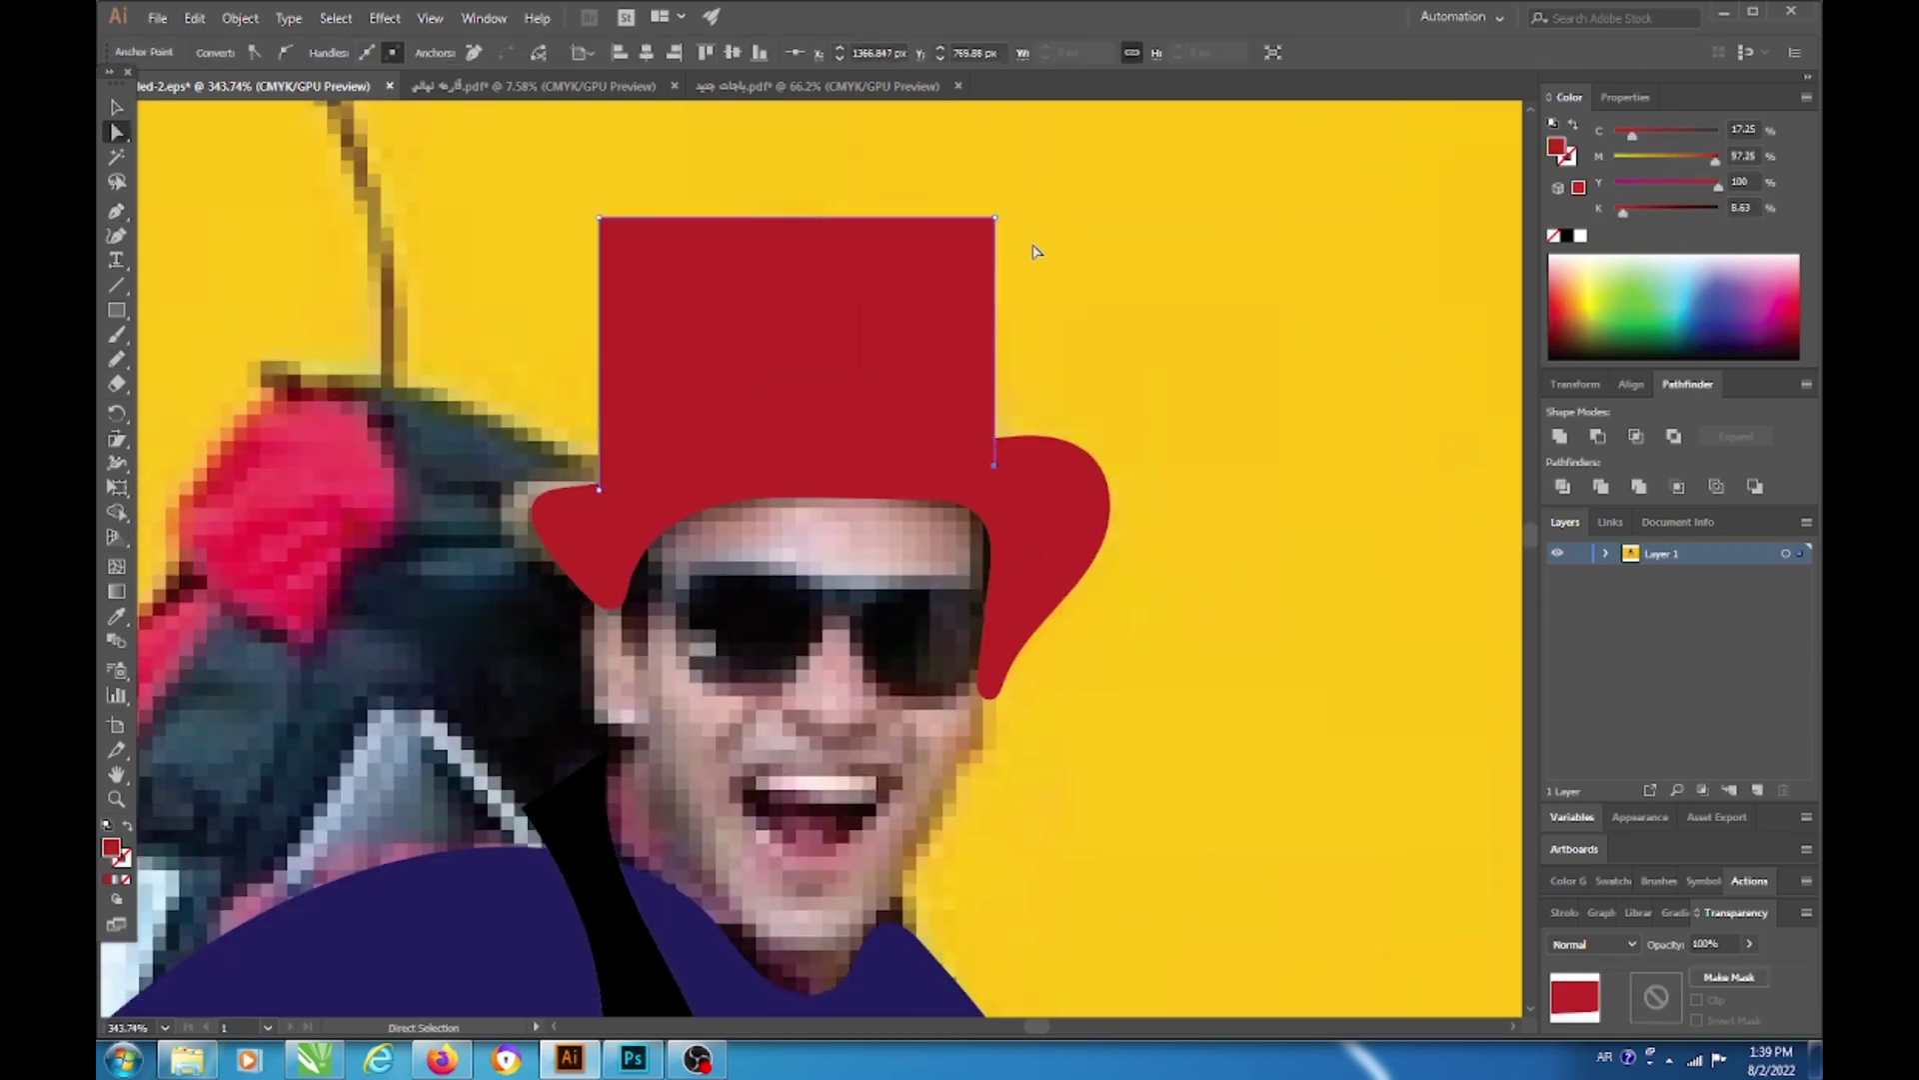
mouse_move(630, 243)
left_mouse_down()
mouse_move(792, 411)
mouse_move(836, 379)
mouse_move(899, 379)
left_mouse_up()
Step: Draw round sunglasses lenses and the bridge between them
key("z")
key("l")
left_click_drag(757, 322, 938, 503)
left_click_drag(992, 336, 1175, 517)
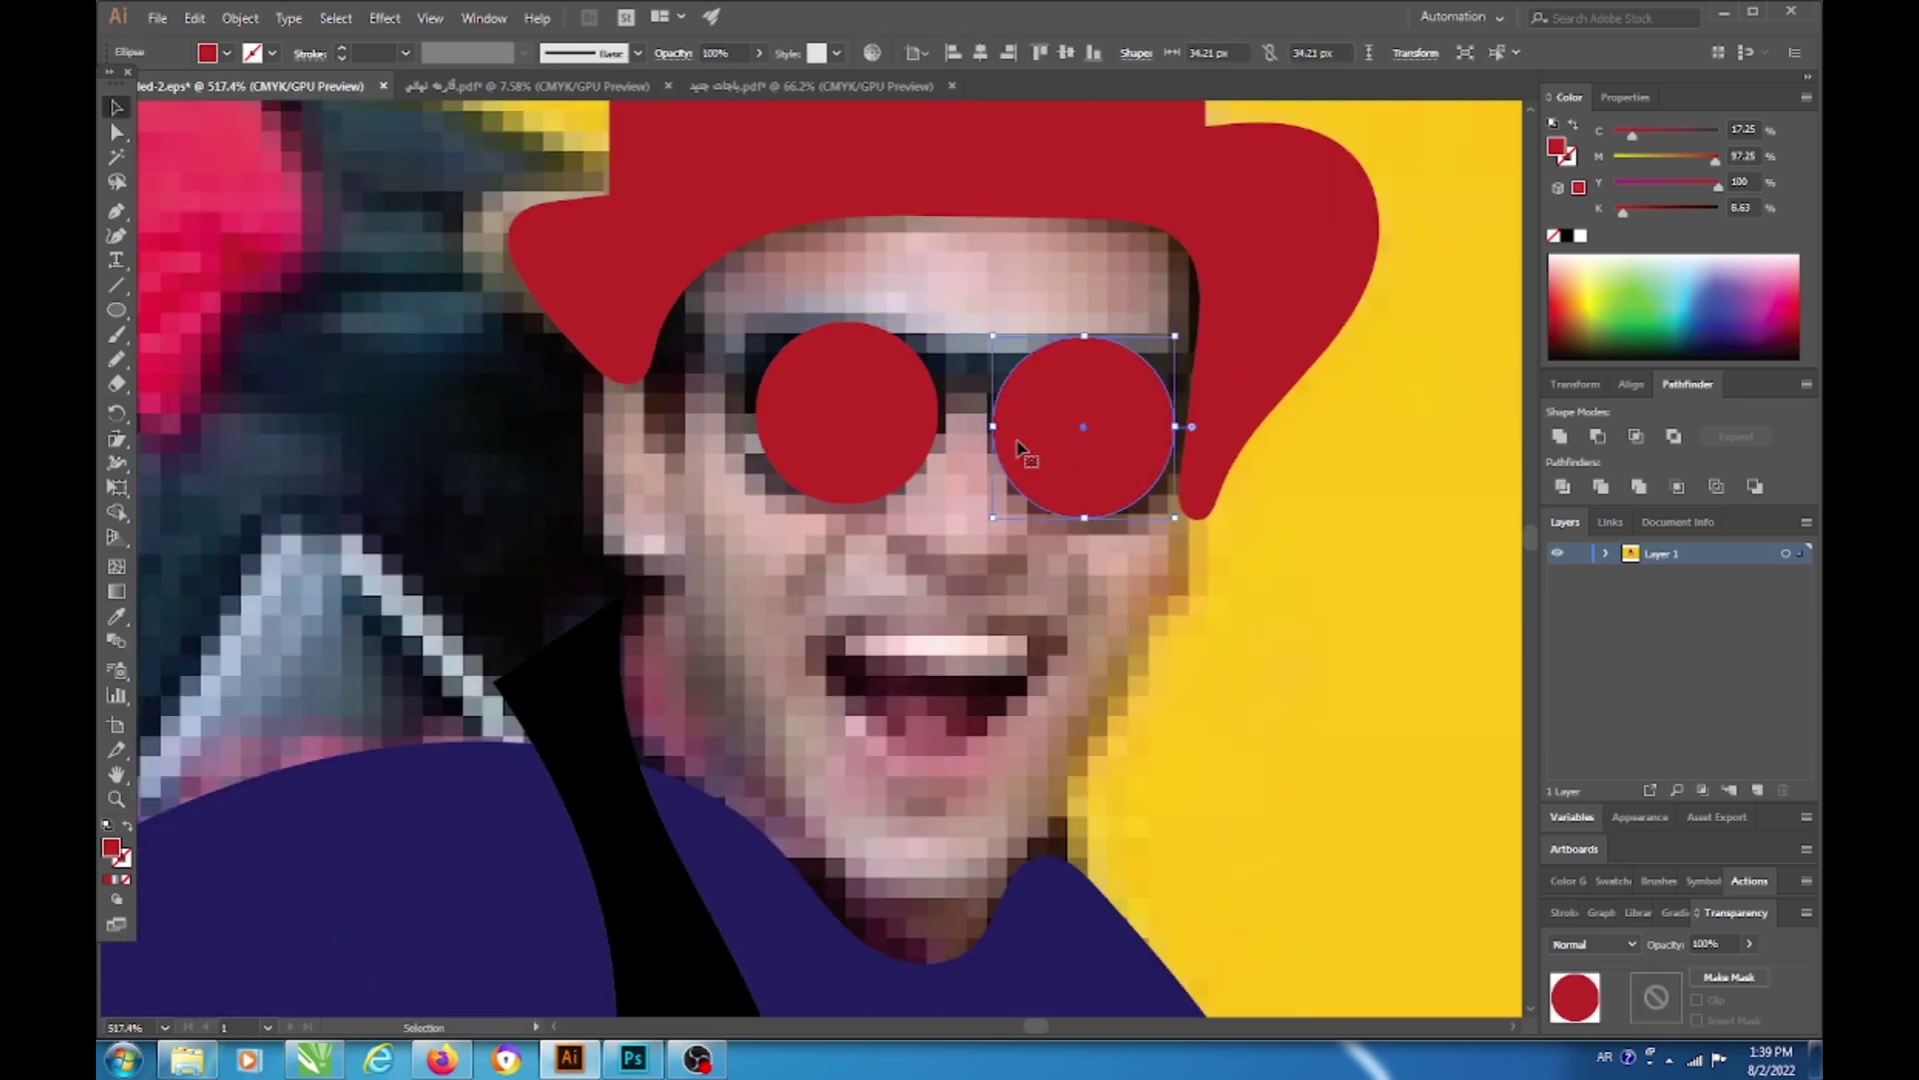
left_click(667, 320)
Step: Colour the sunglasses bridge and lens circles black
key("v")
left_click(718, 162, "shift")
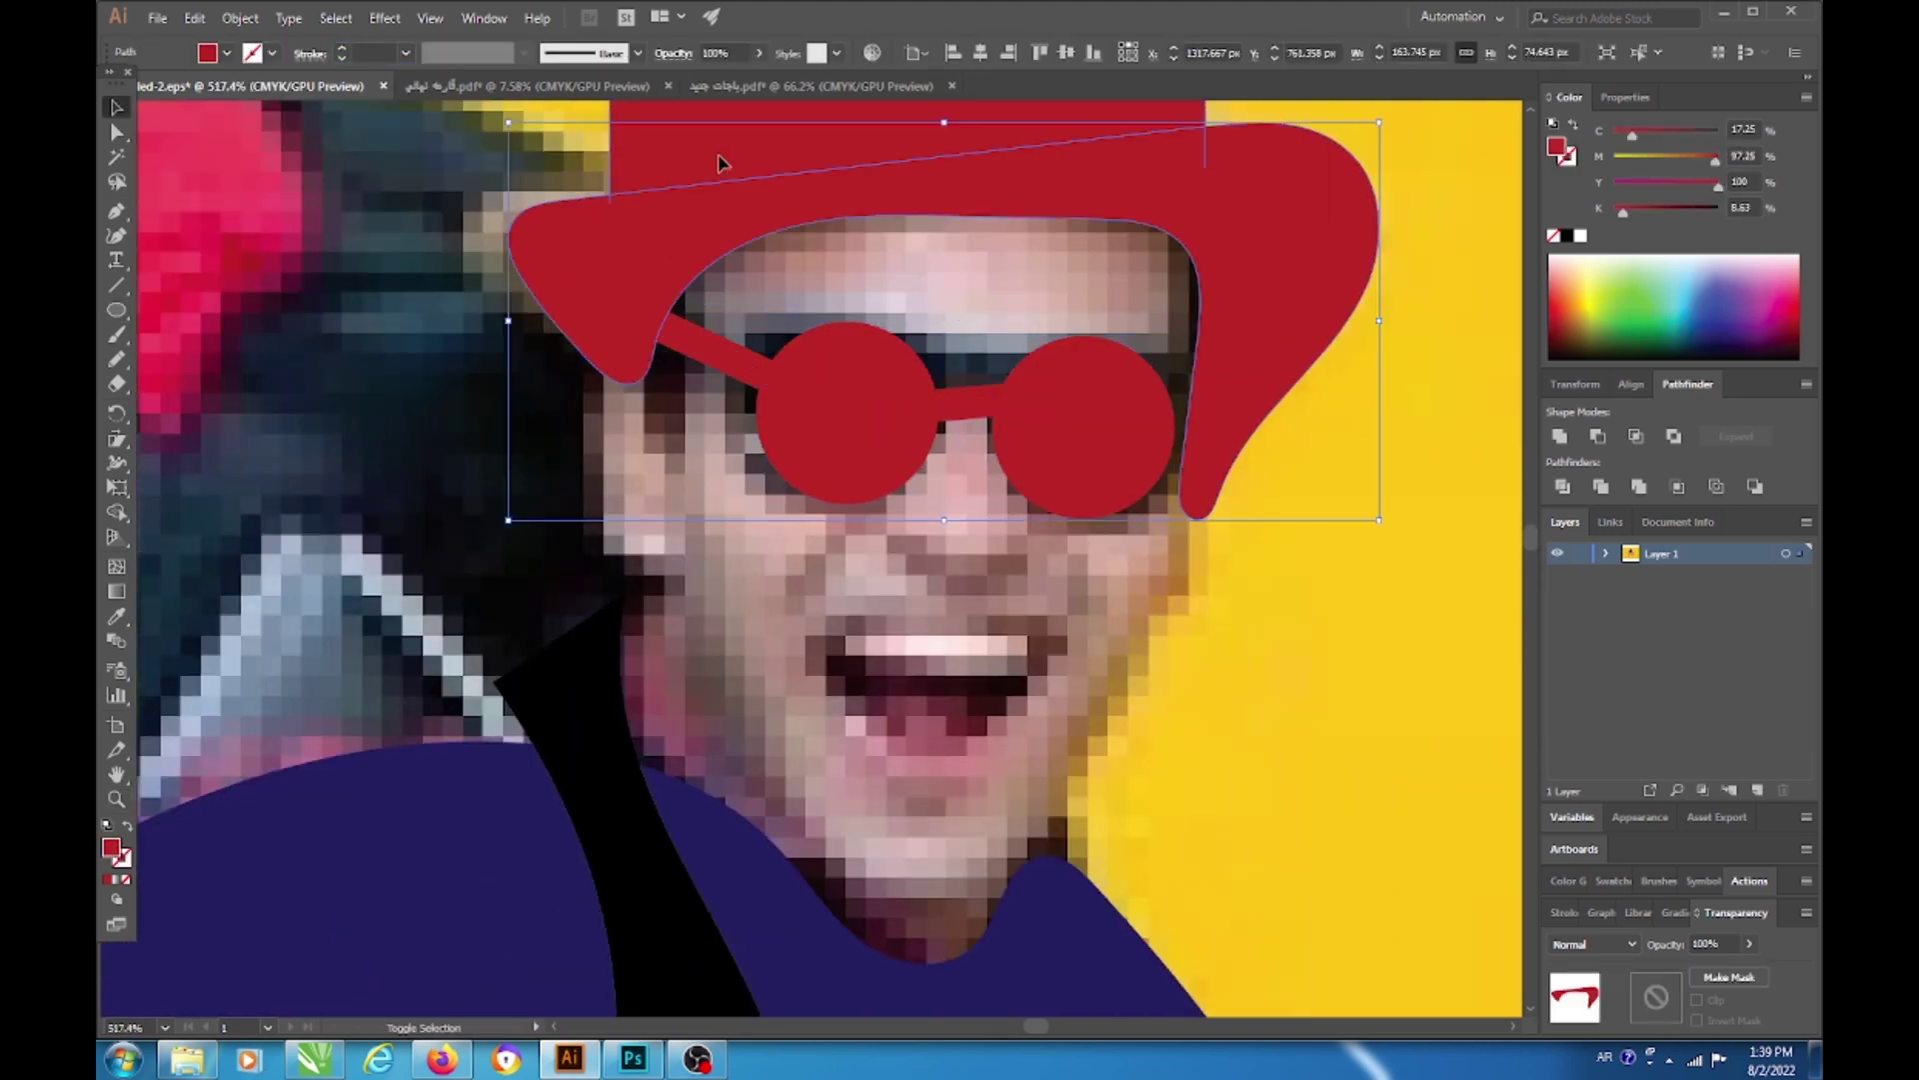
left_click(962, 410)
left_click(1566, 236)
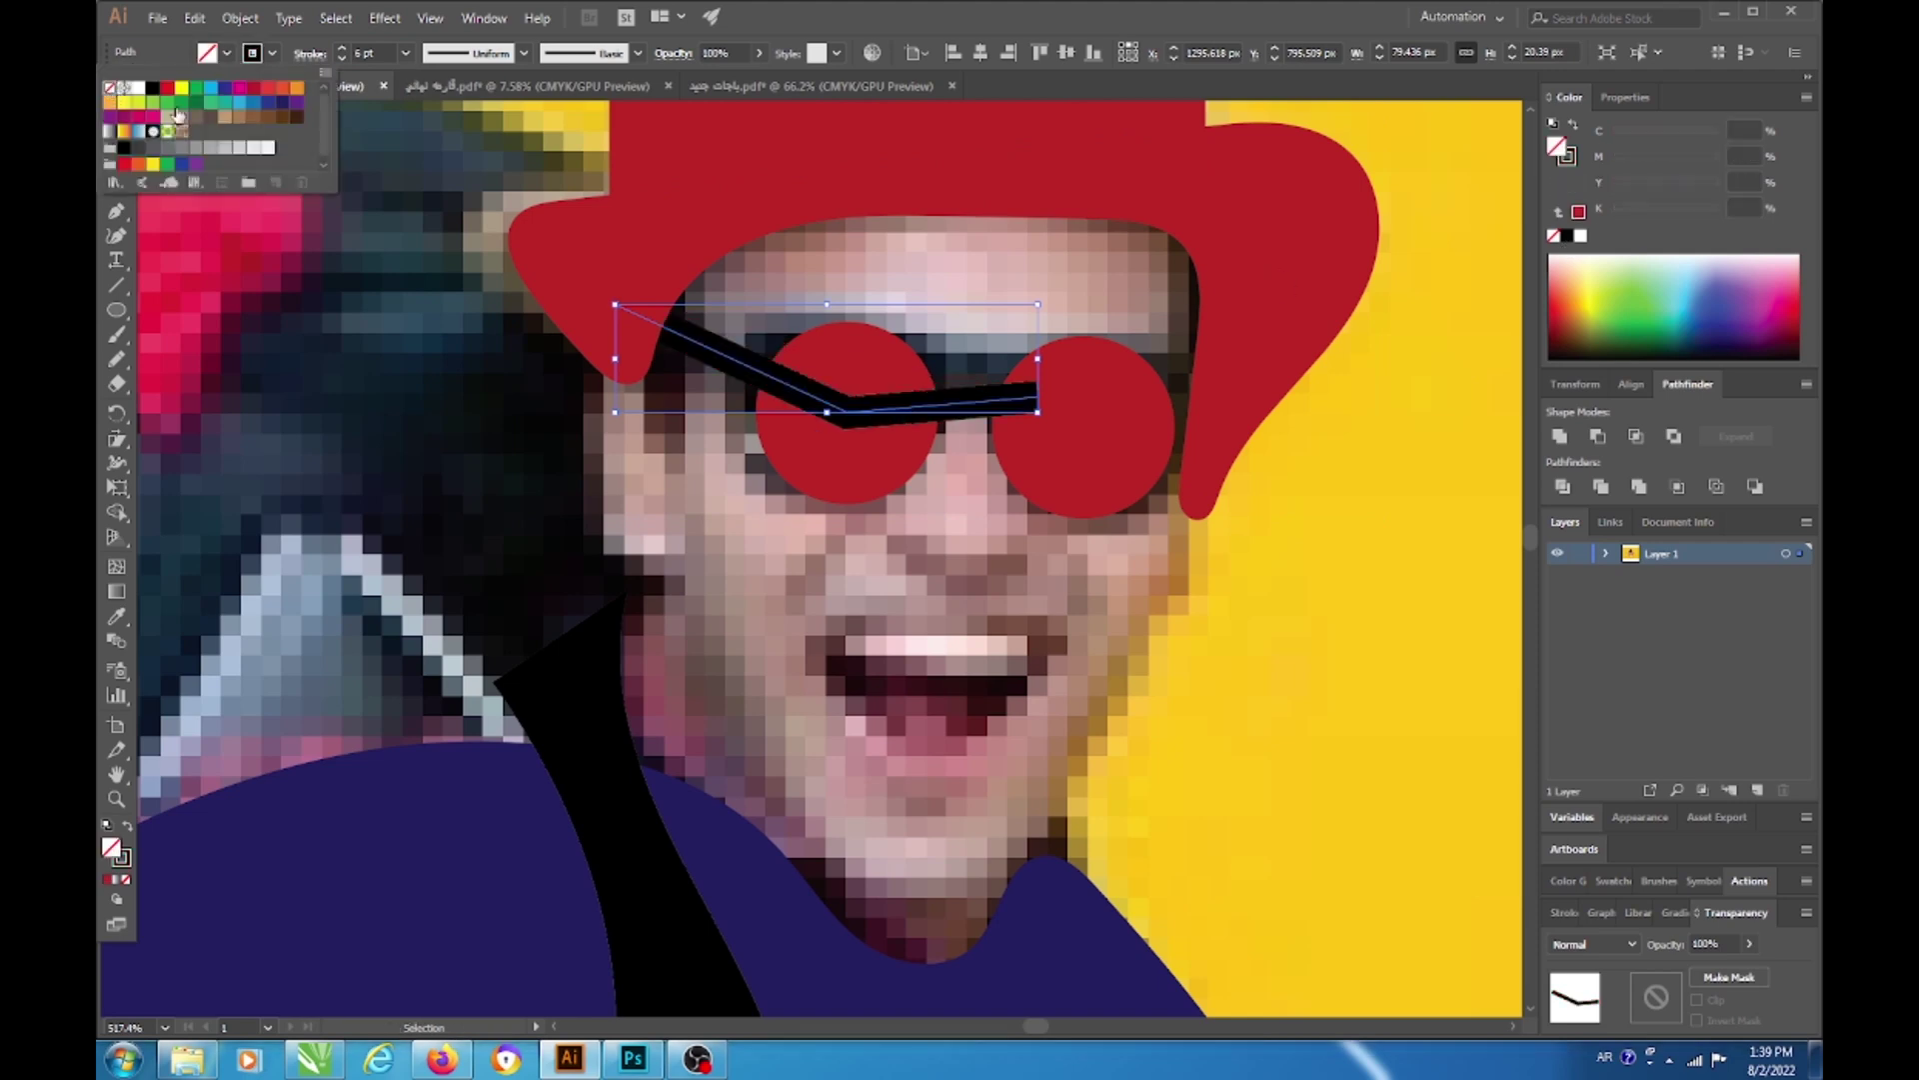
left_click(226, 53)
left_click(170, 80)
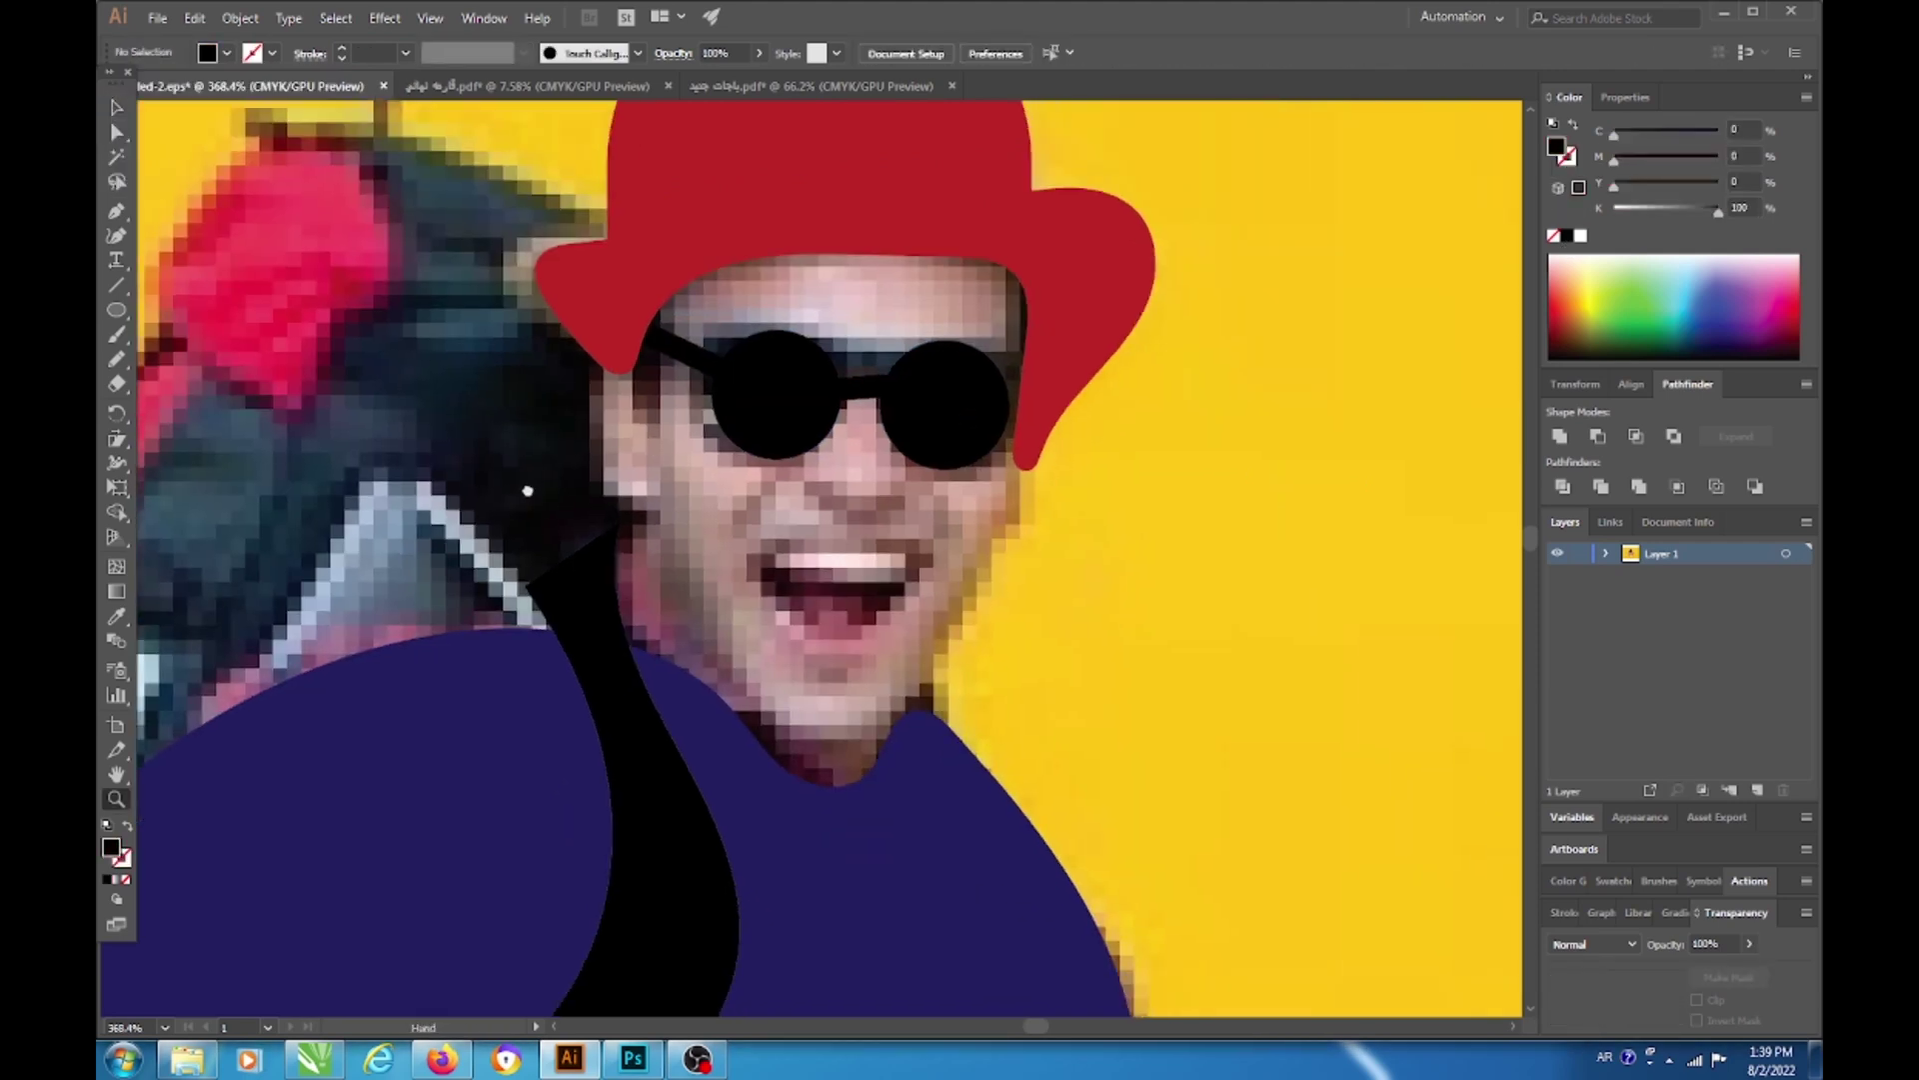
scroll(613, 310, "down", 2)
Step: Pencil a skin-tone face and tuck it behind the hat and glasses
key("n")
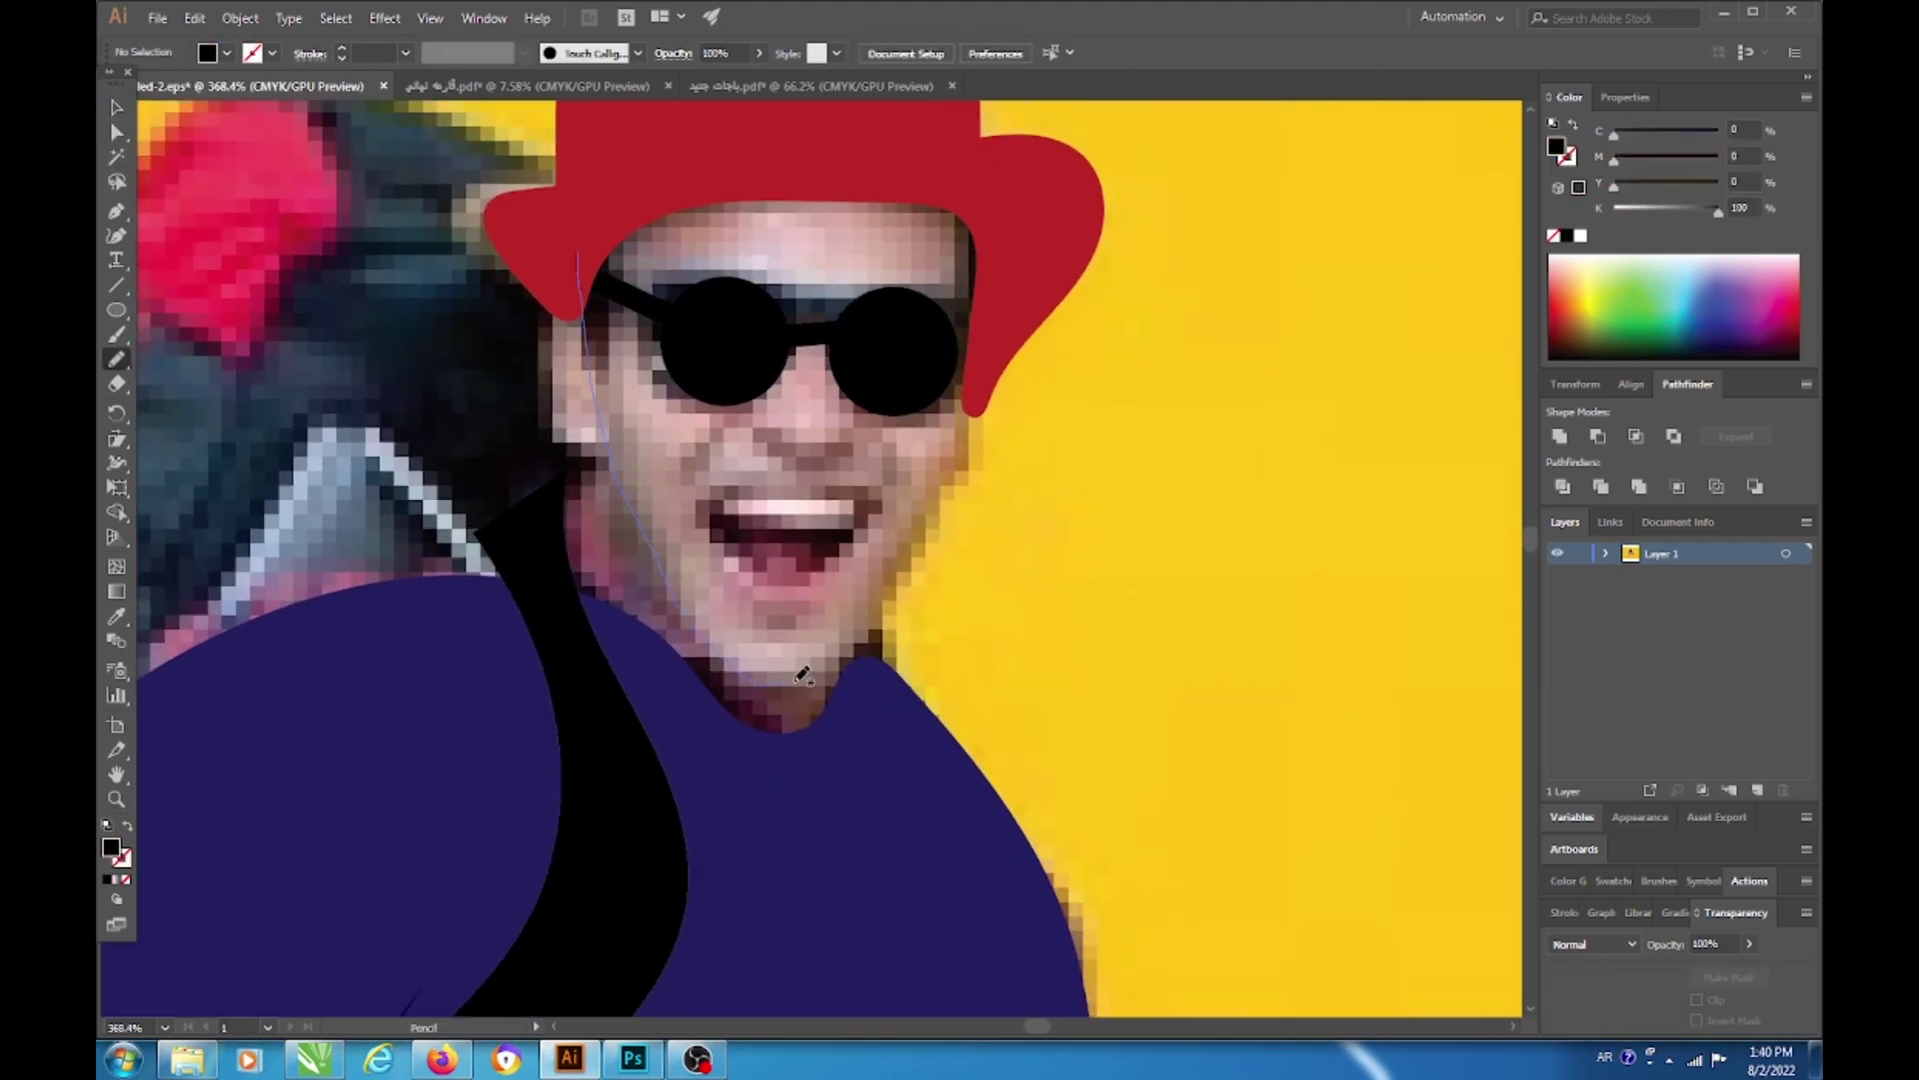
left_click_drag(1008, 252, 578, 255)
key("i")
left_click(878, 440)
key("ctrl+bracketleft")
key("ctrl+bracketleft")
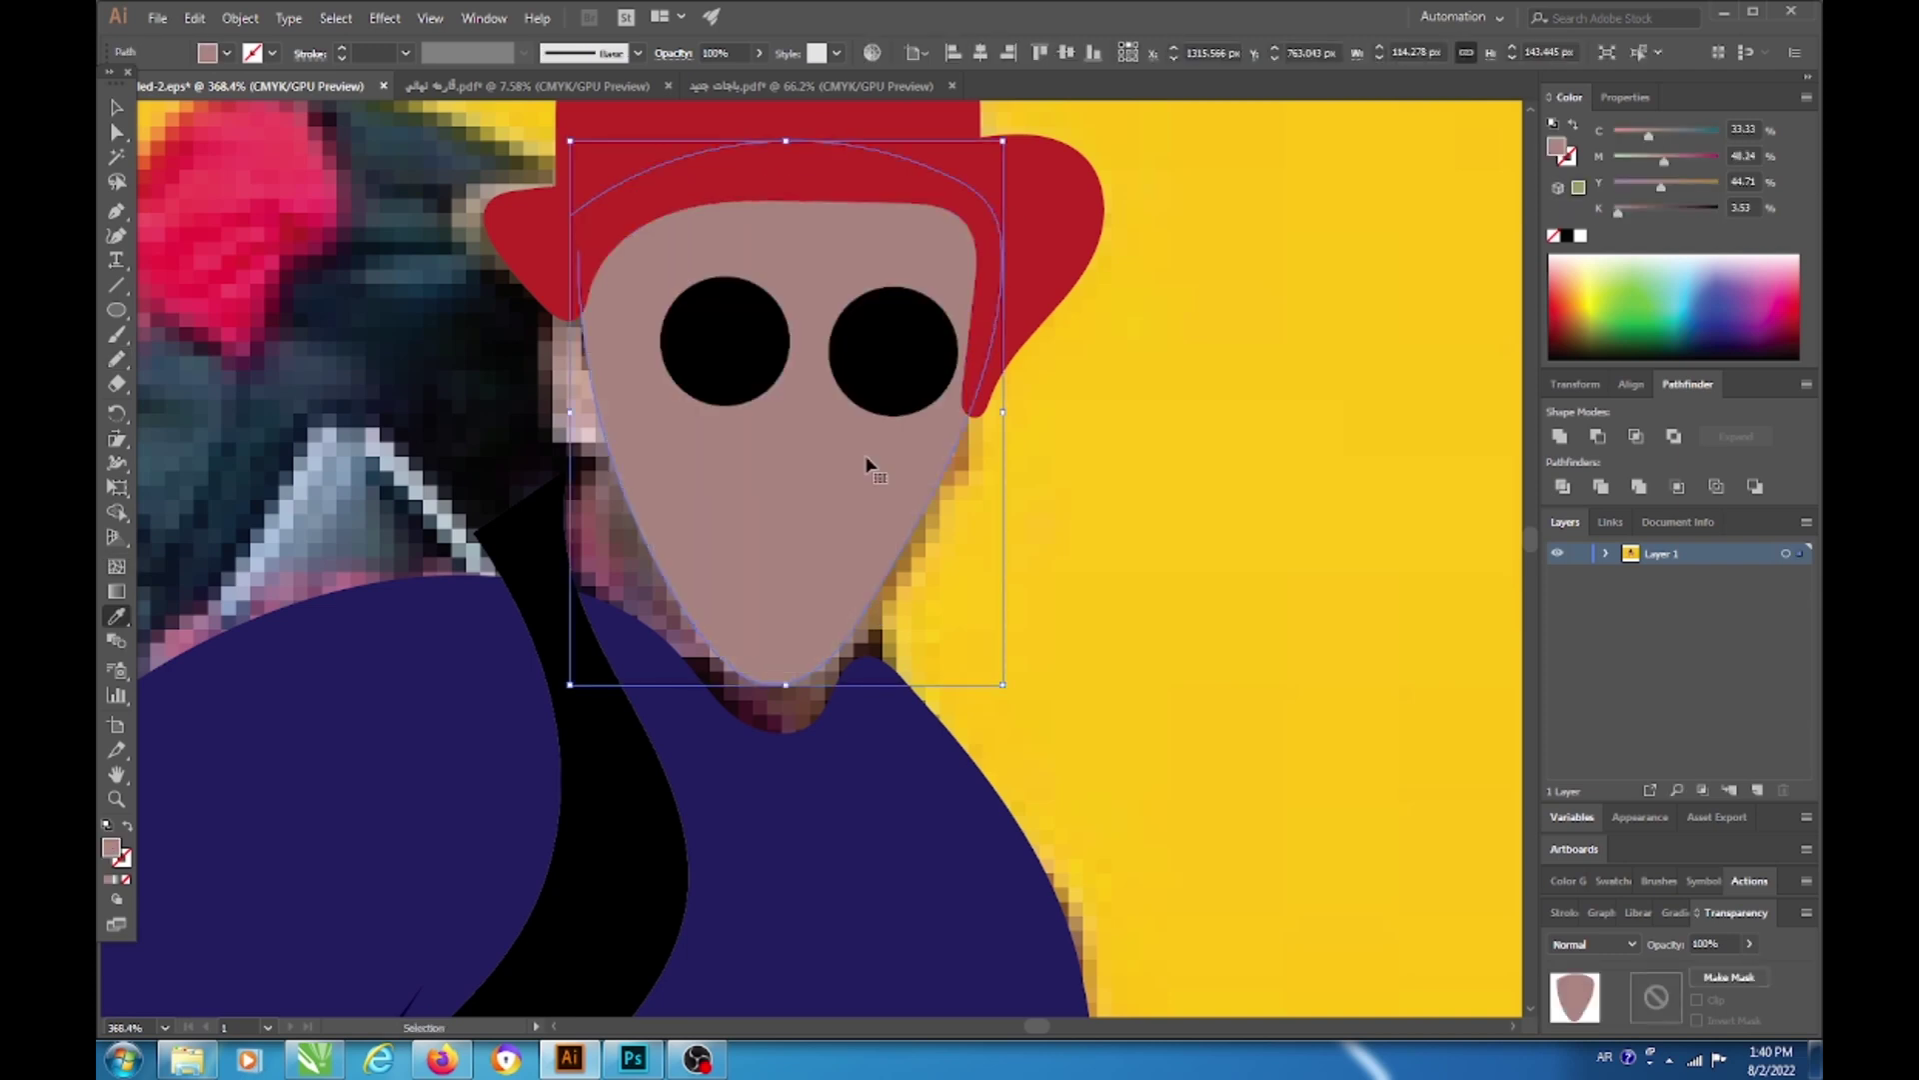
Step: Nudge the right lens up and right, then select the glasses bridge
key("a")
left_click_drag(890, 360, 901, 340)
left_click(863, 333)
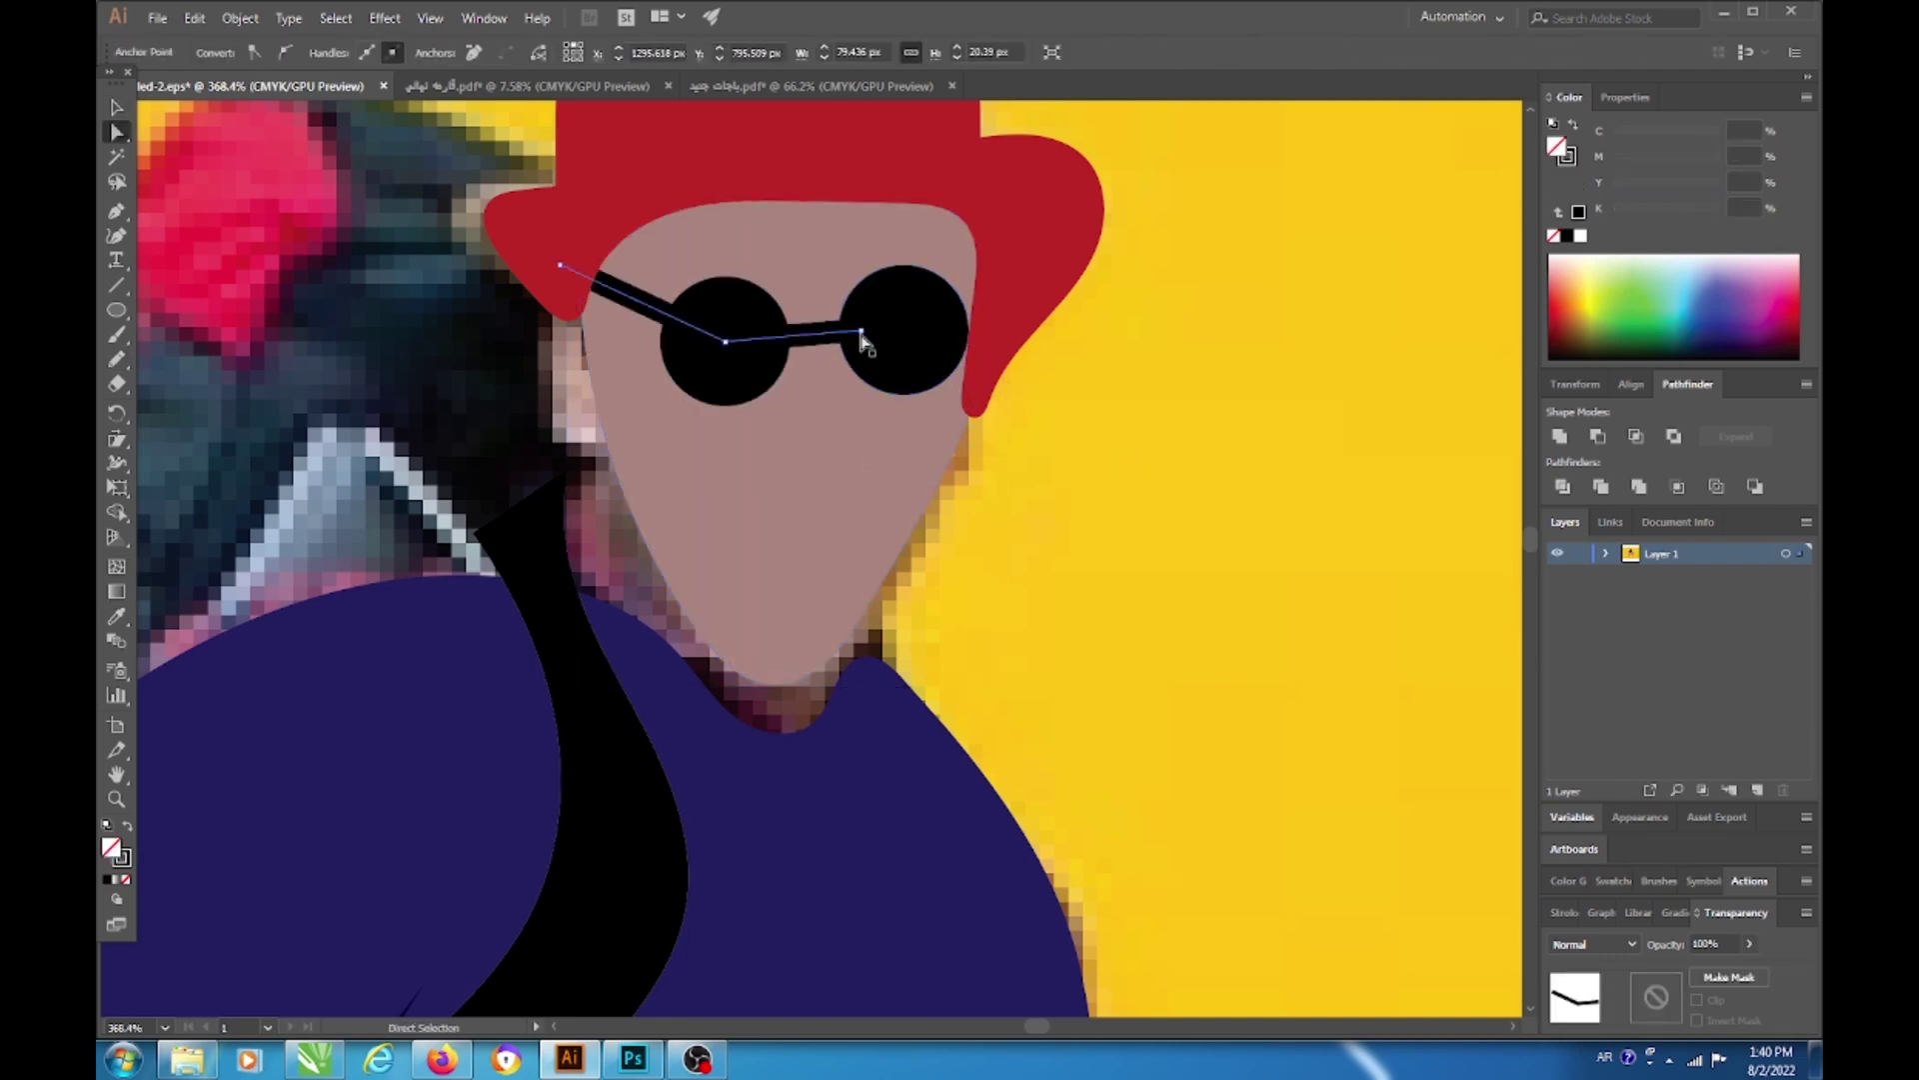
Step: Trace the dark backpack body at the shoulder and place it behind the shirt and hat
key("z")
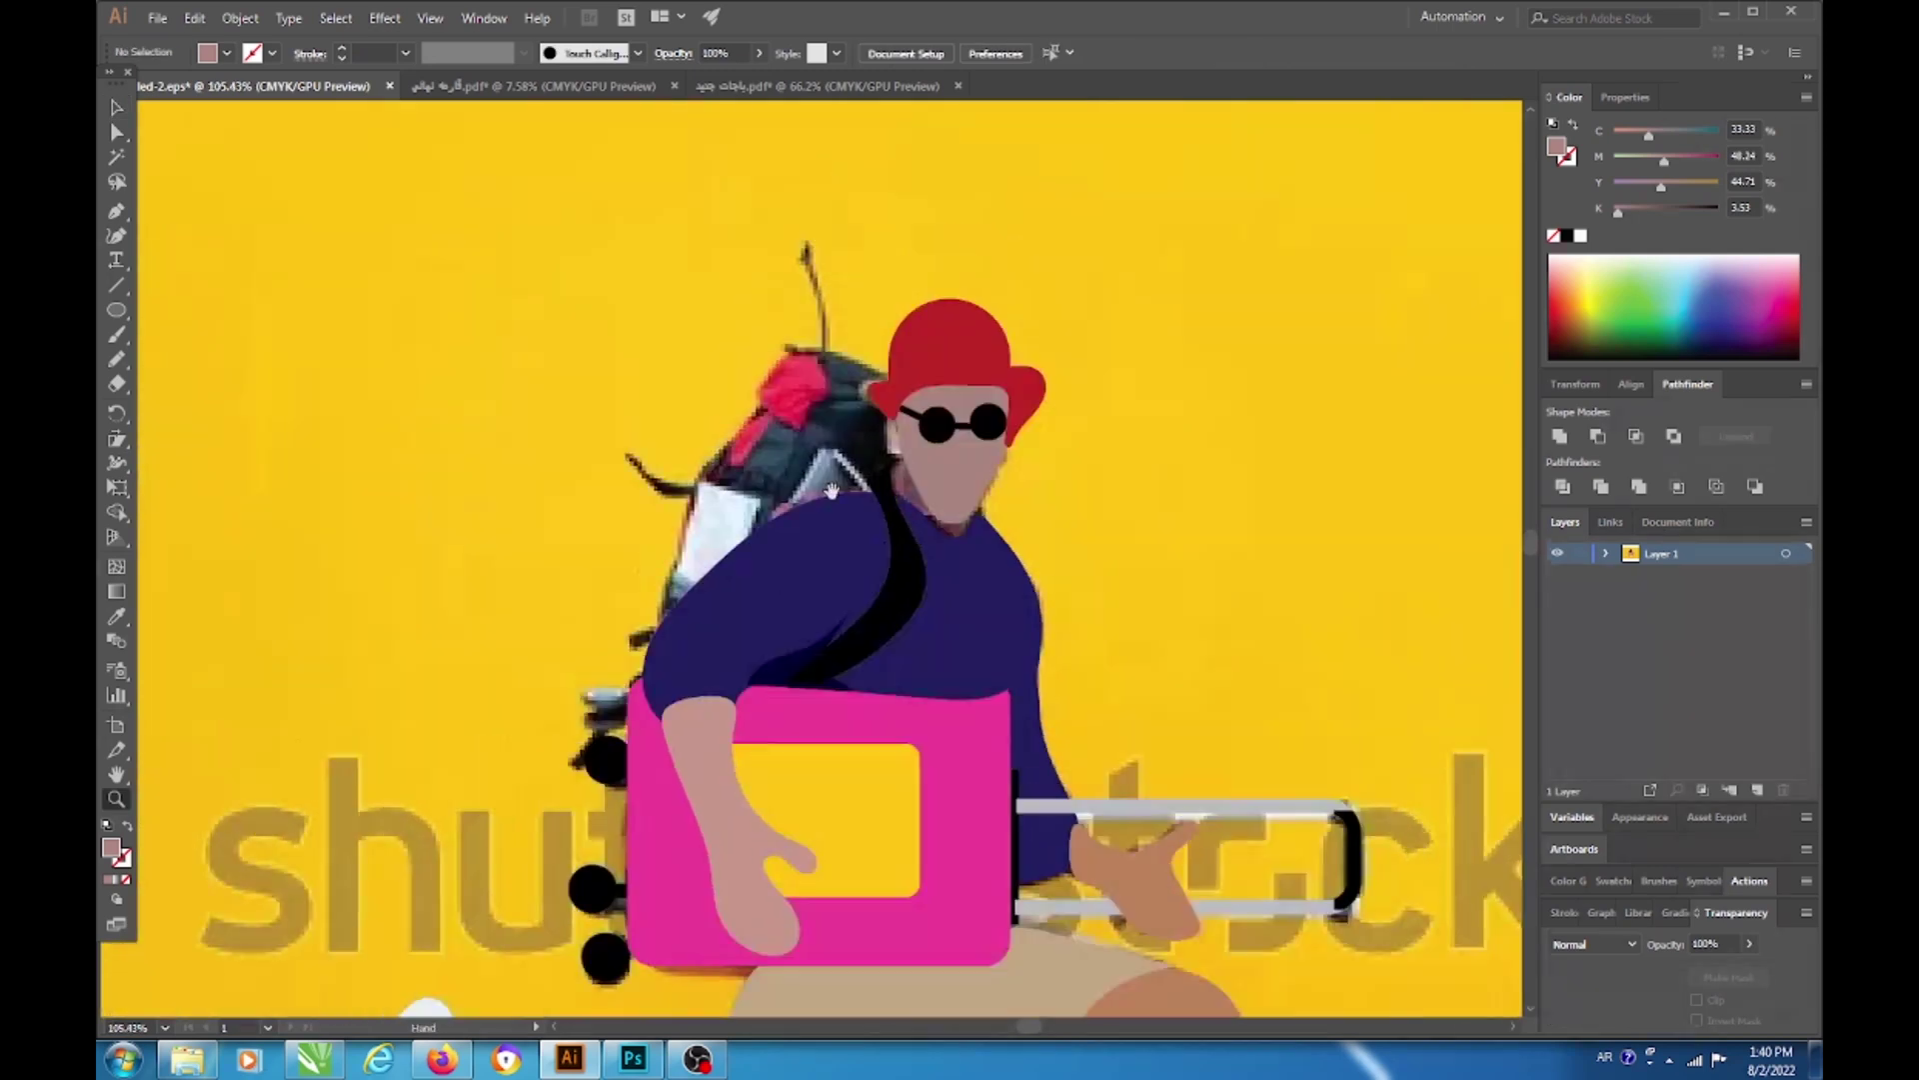
left_click_drag(1209, 463, 757, 550)
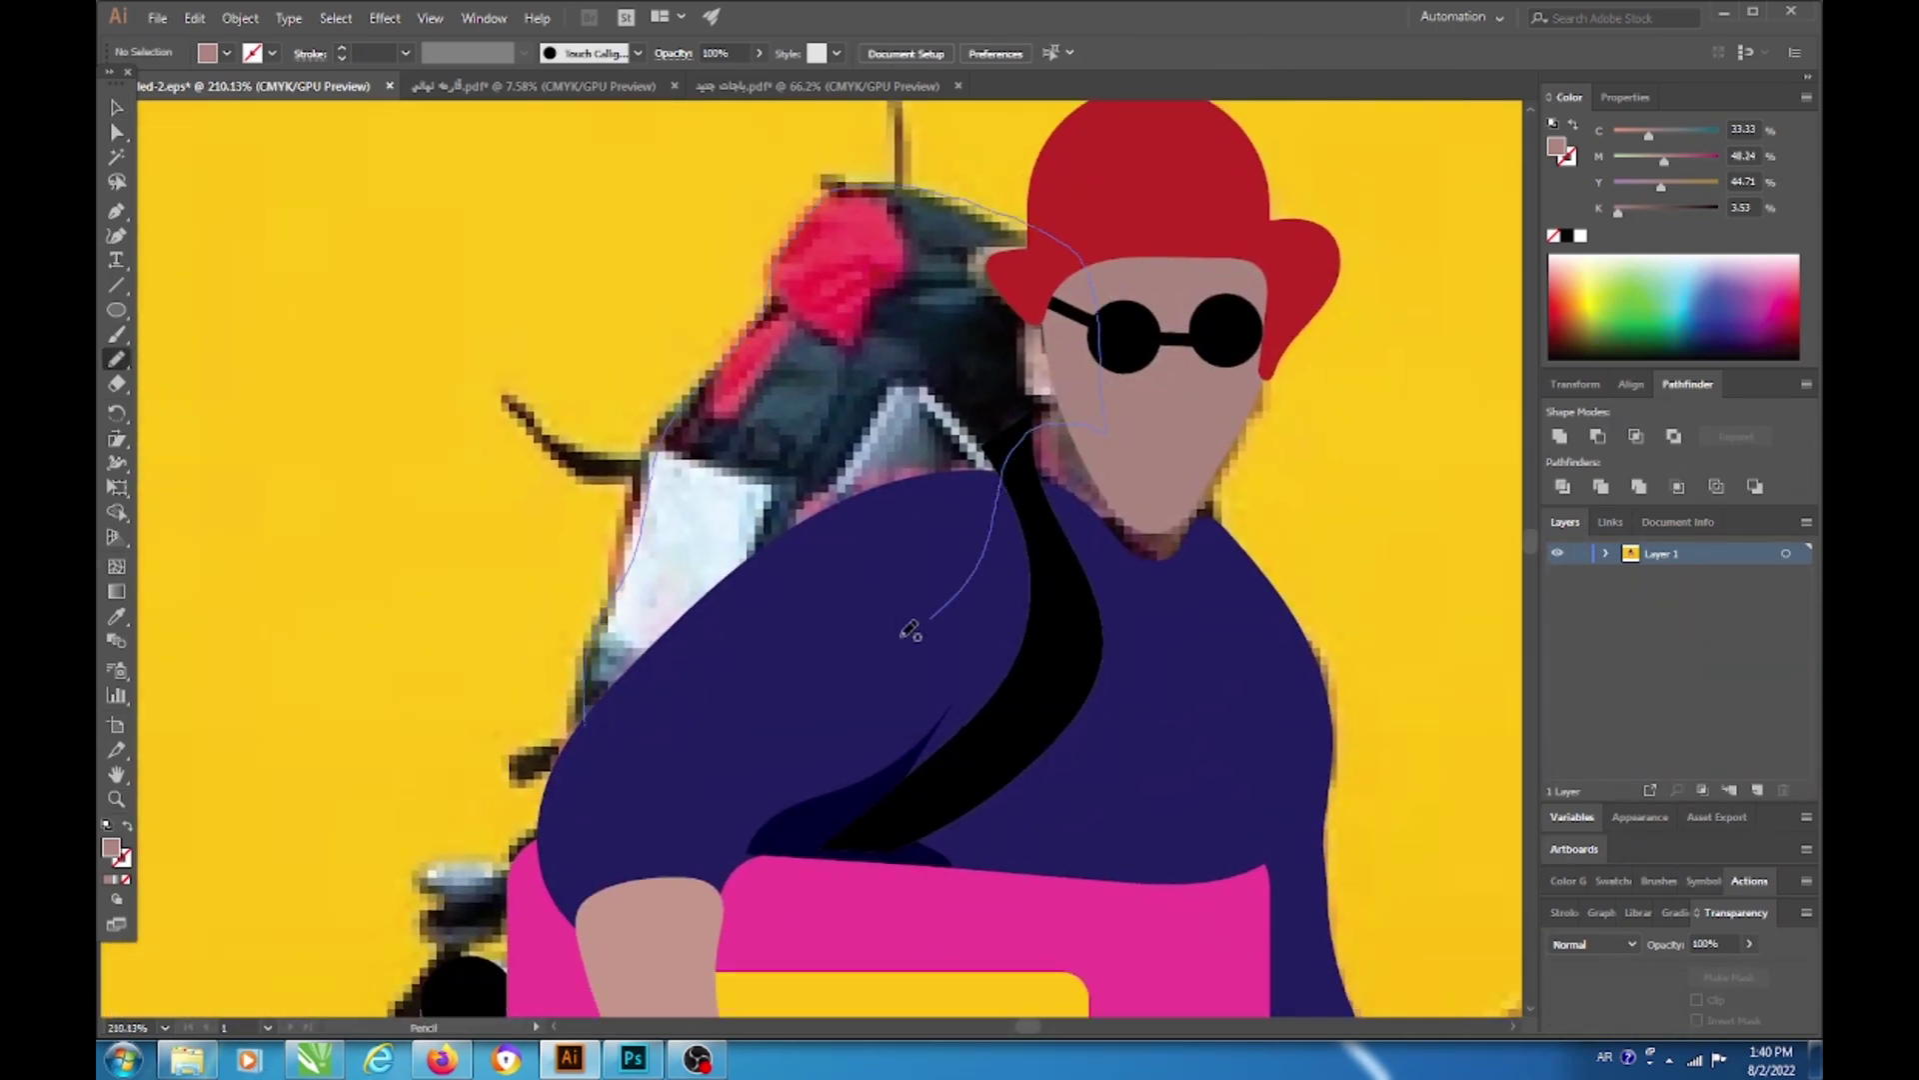
left_click_drag(910, 630, 610, 745)
key("i")
left_click(719, 430)
key("v")
key("ctrl+bracketleft")
key("ctrl+bracketleft")
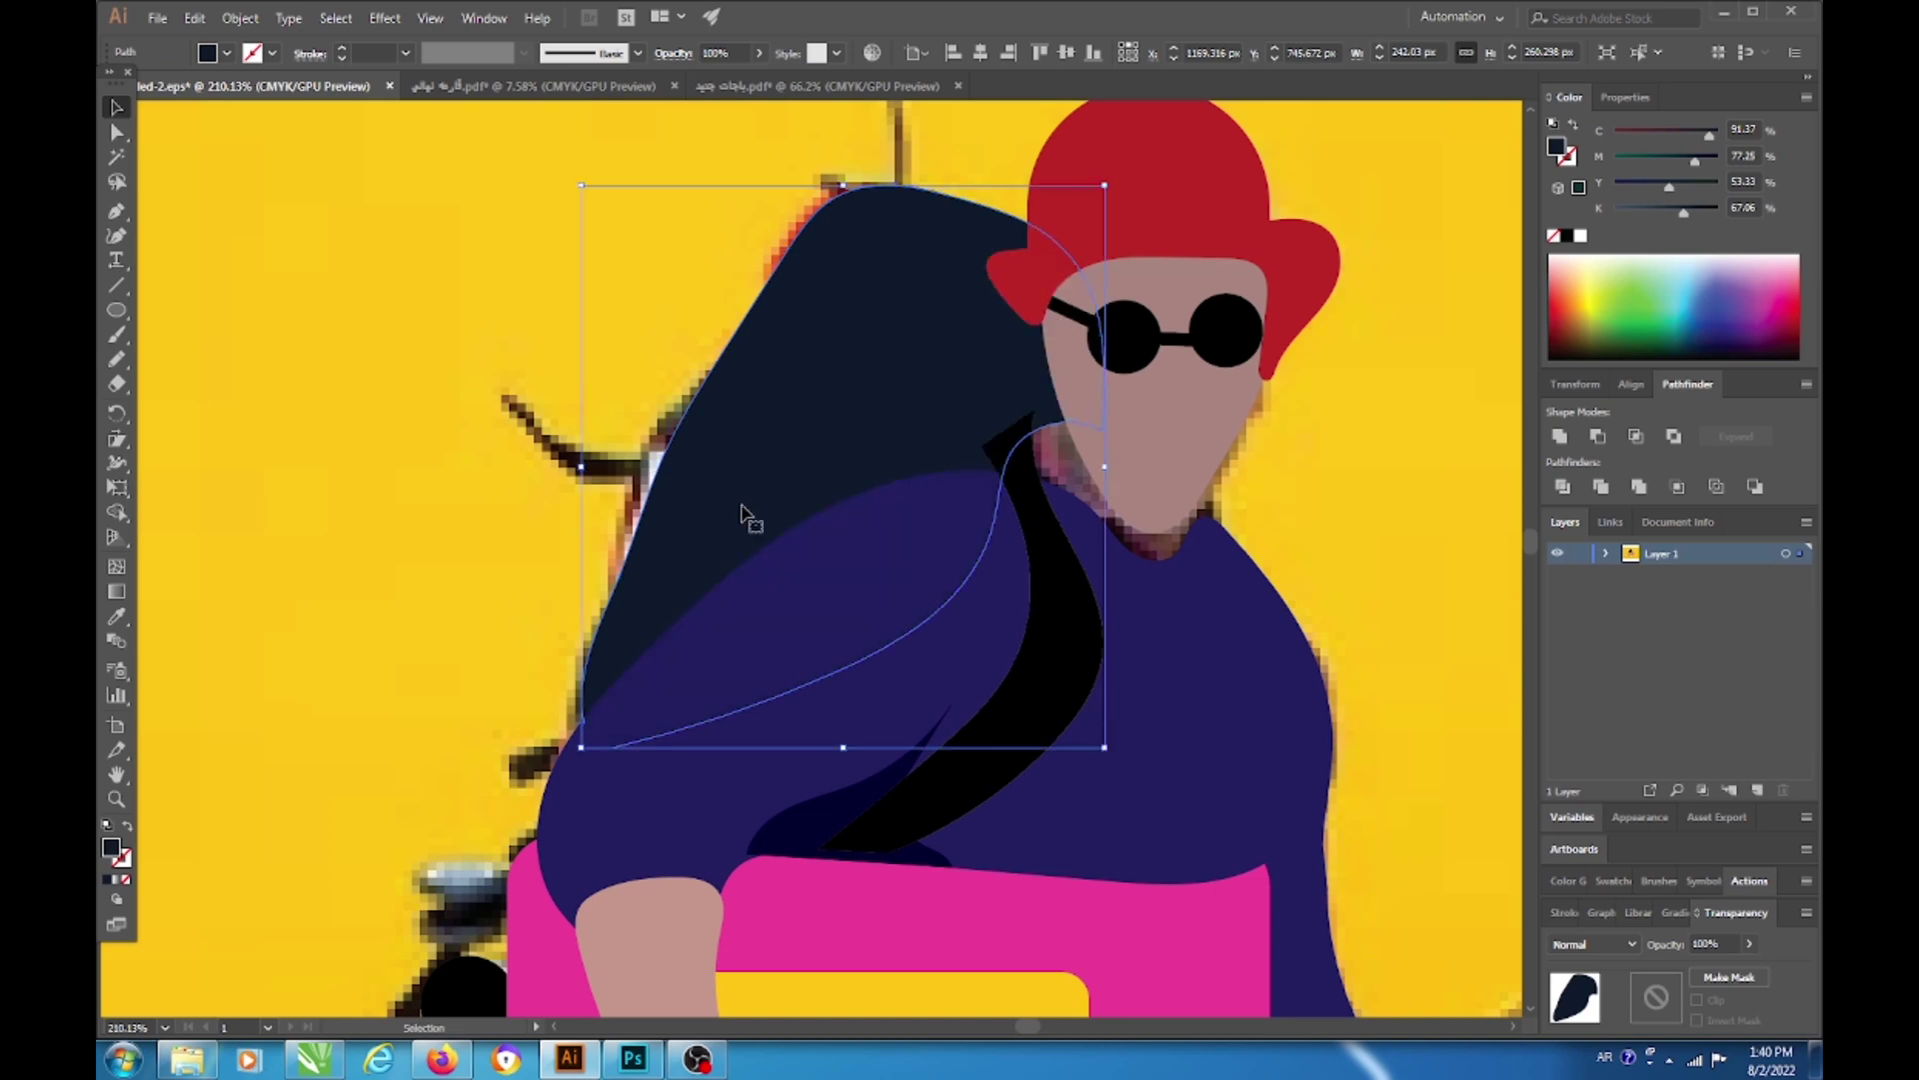
key("ctrl+z")
key("n")
Step: Trace the backpack's pale panel and fill it with light blue sampled from the reference
scroll(741, 514, "up", 2)
left_click_drag(356, 735, 540, 405)
key("i")
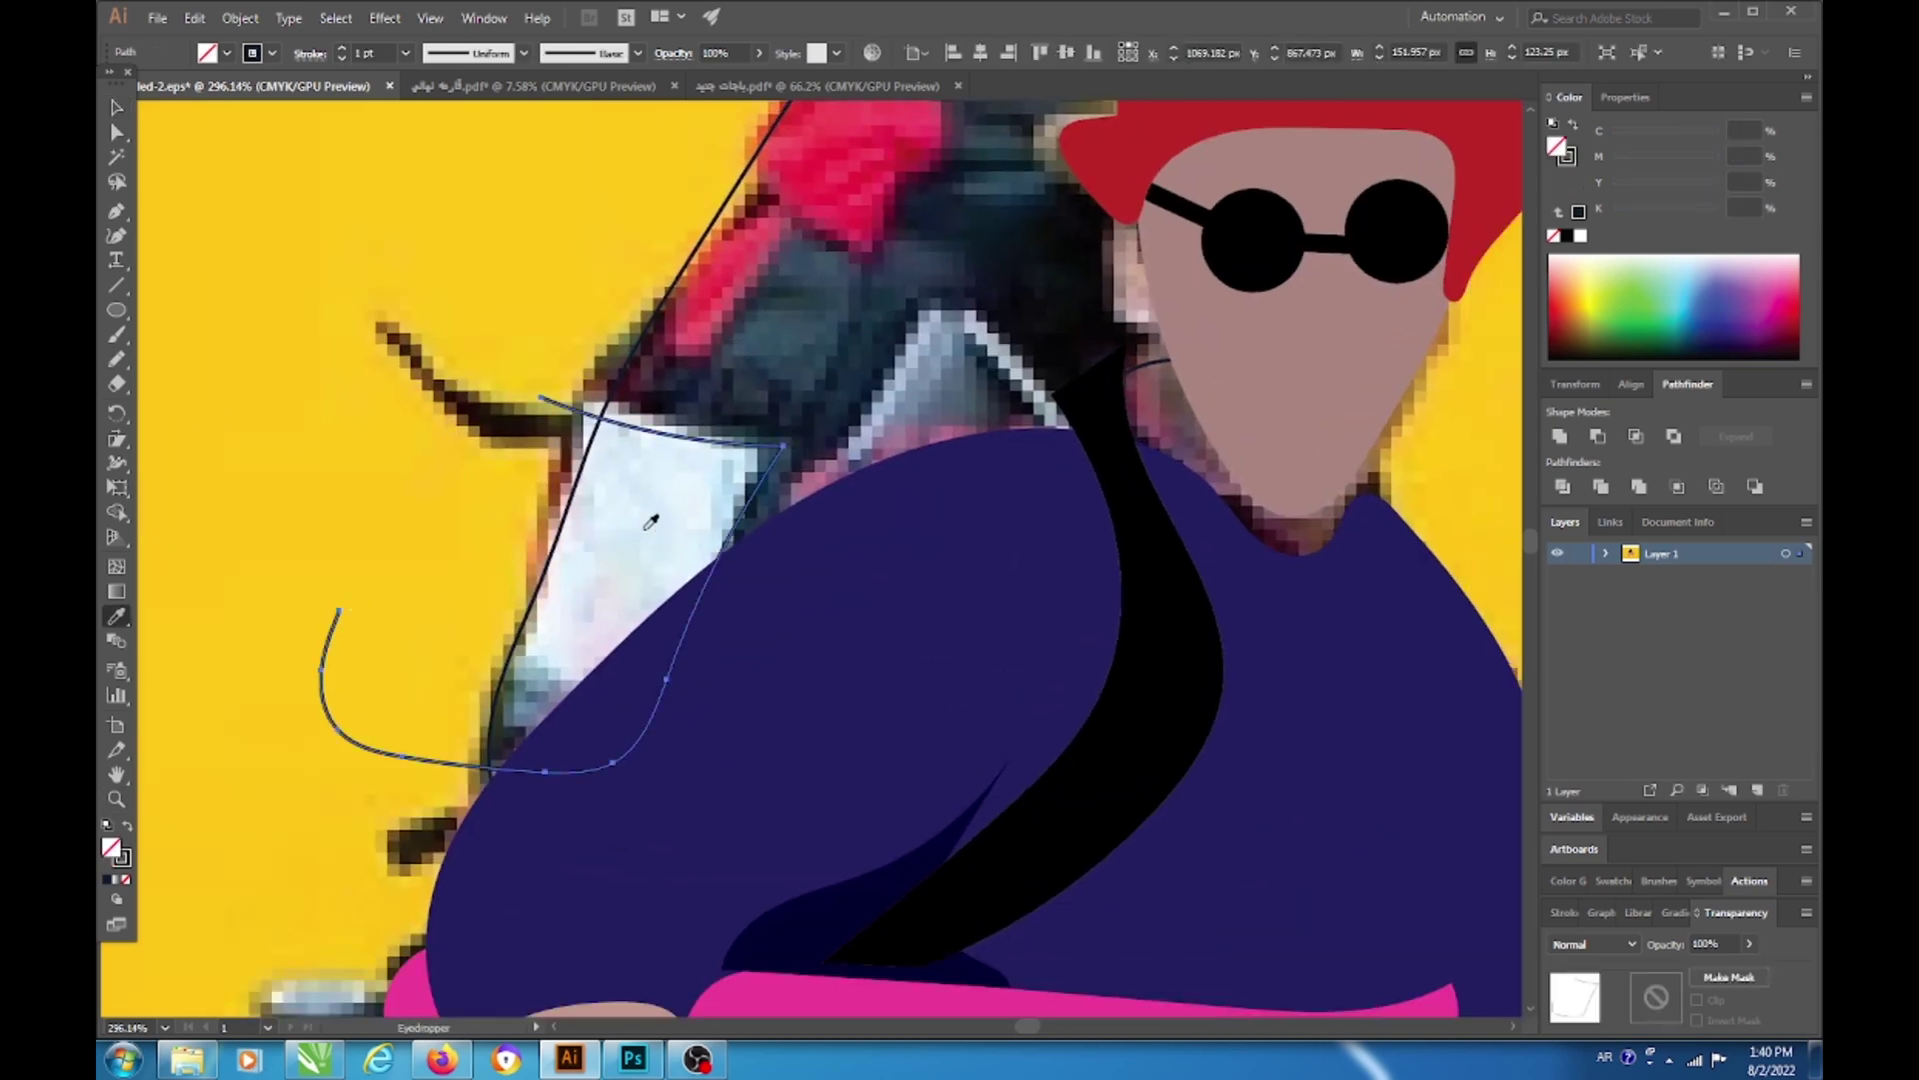
left_click(643, 514)
key("n")
scroll(556, 500, "up", 3)
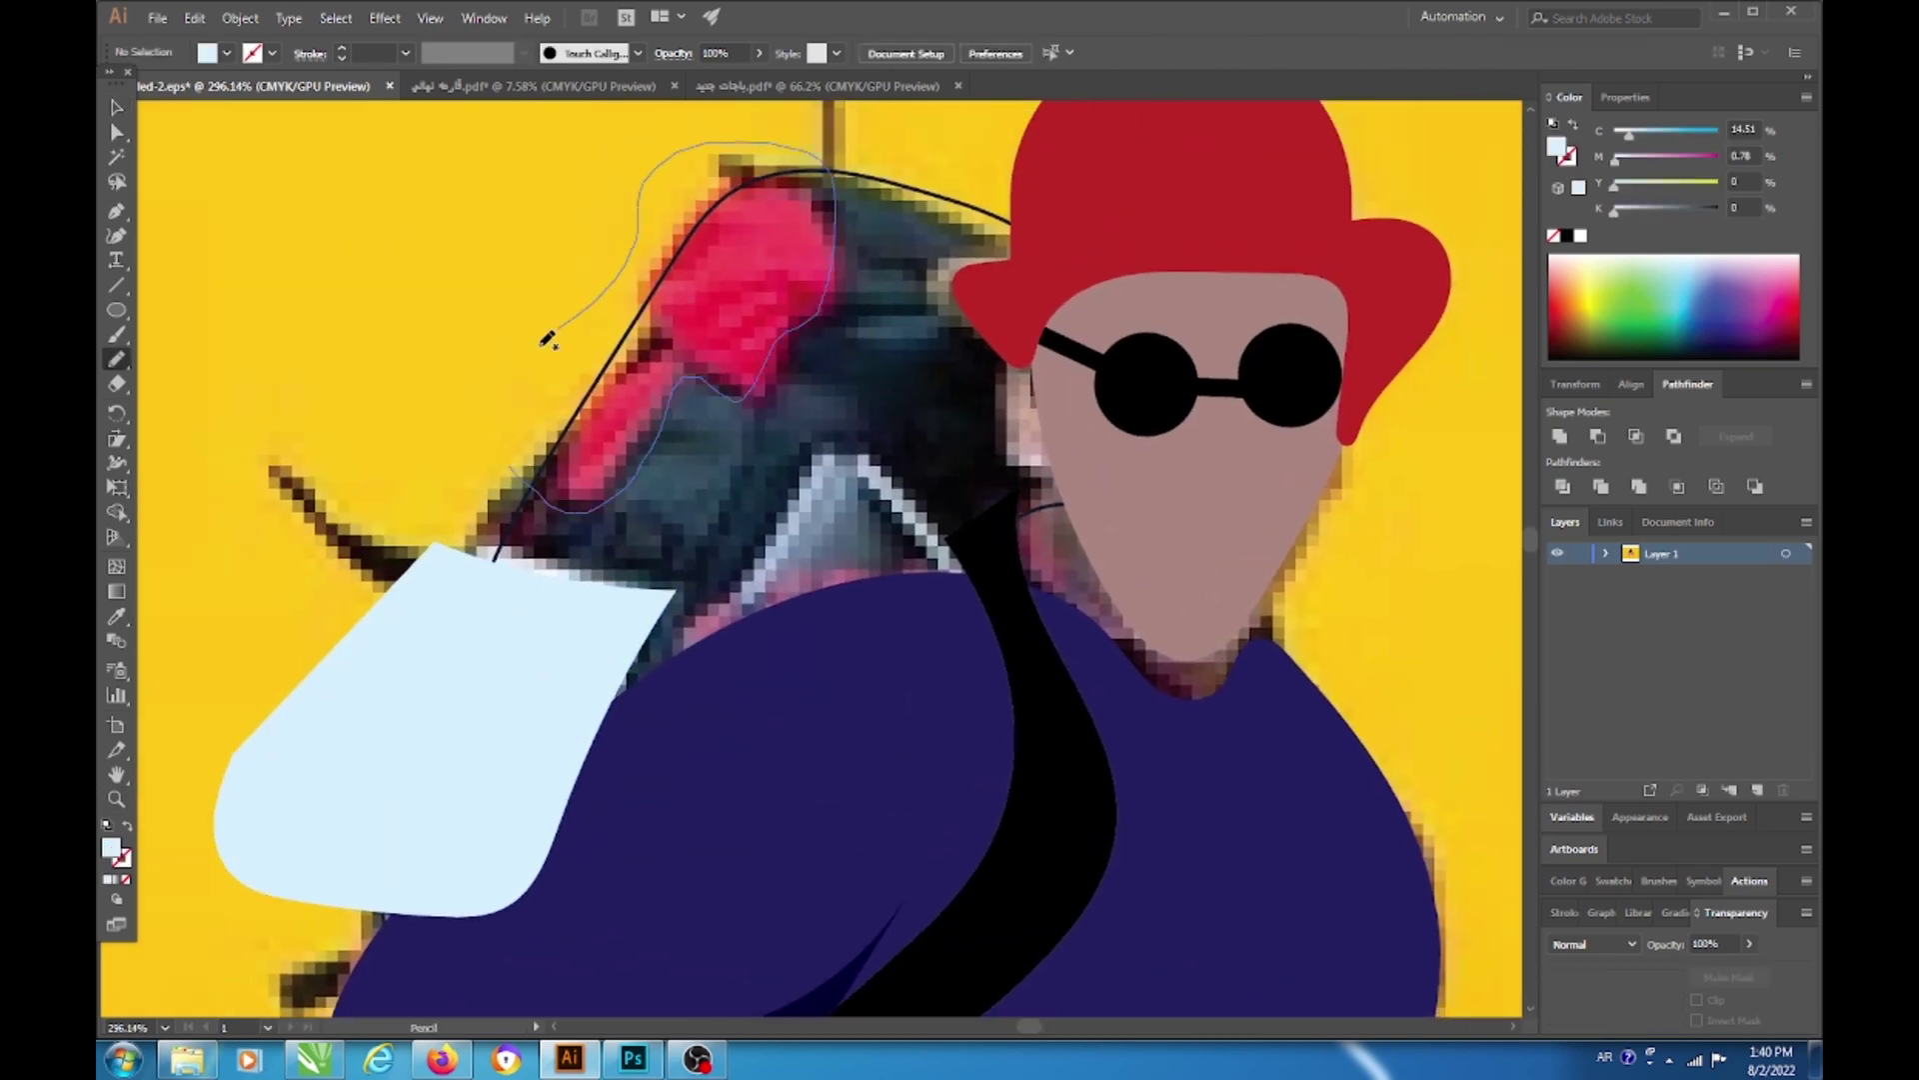
Step: Trace the backpack's top and fill it with crimson sampled from the reference
left_click_drag(548, 340, 730, 165)
left_click(408, 686, "alt")
key("v")
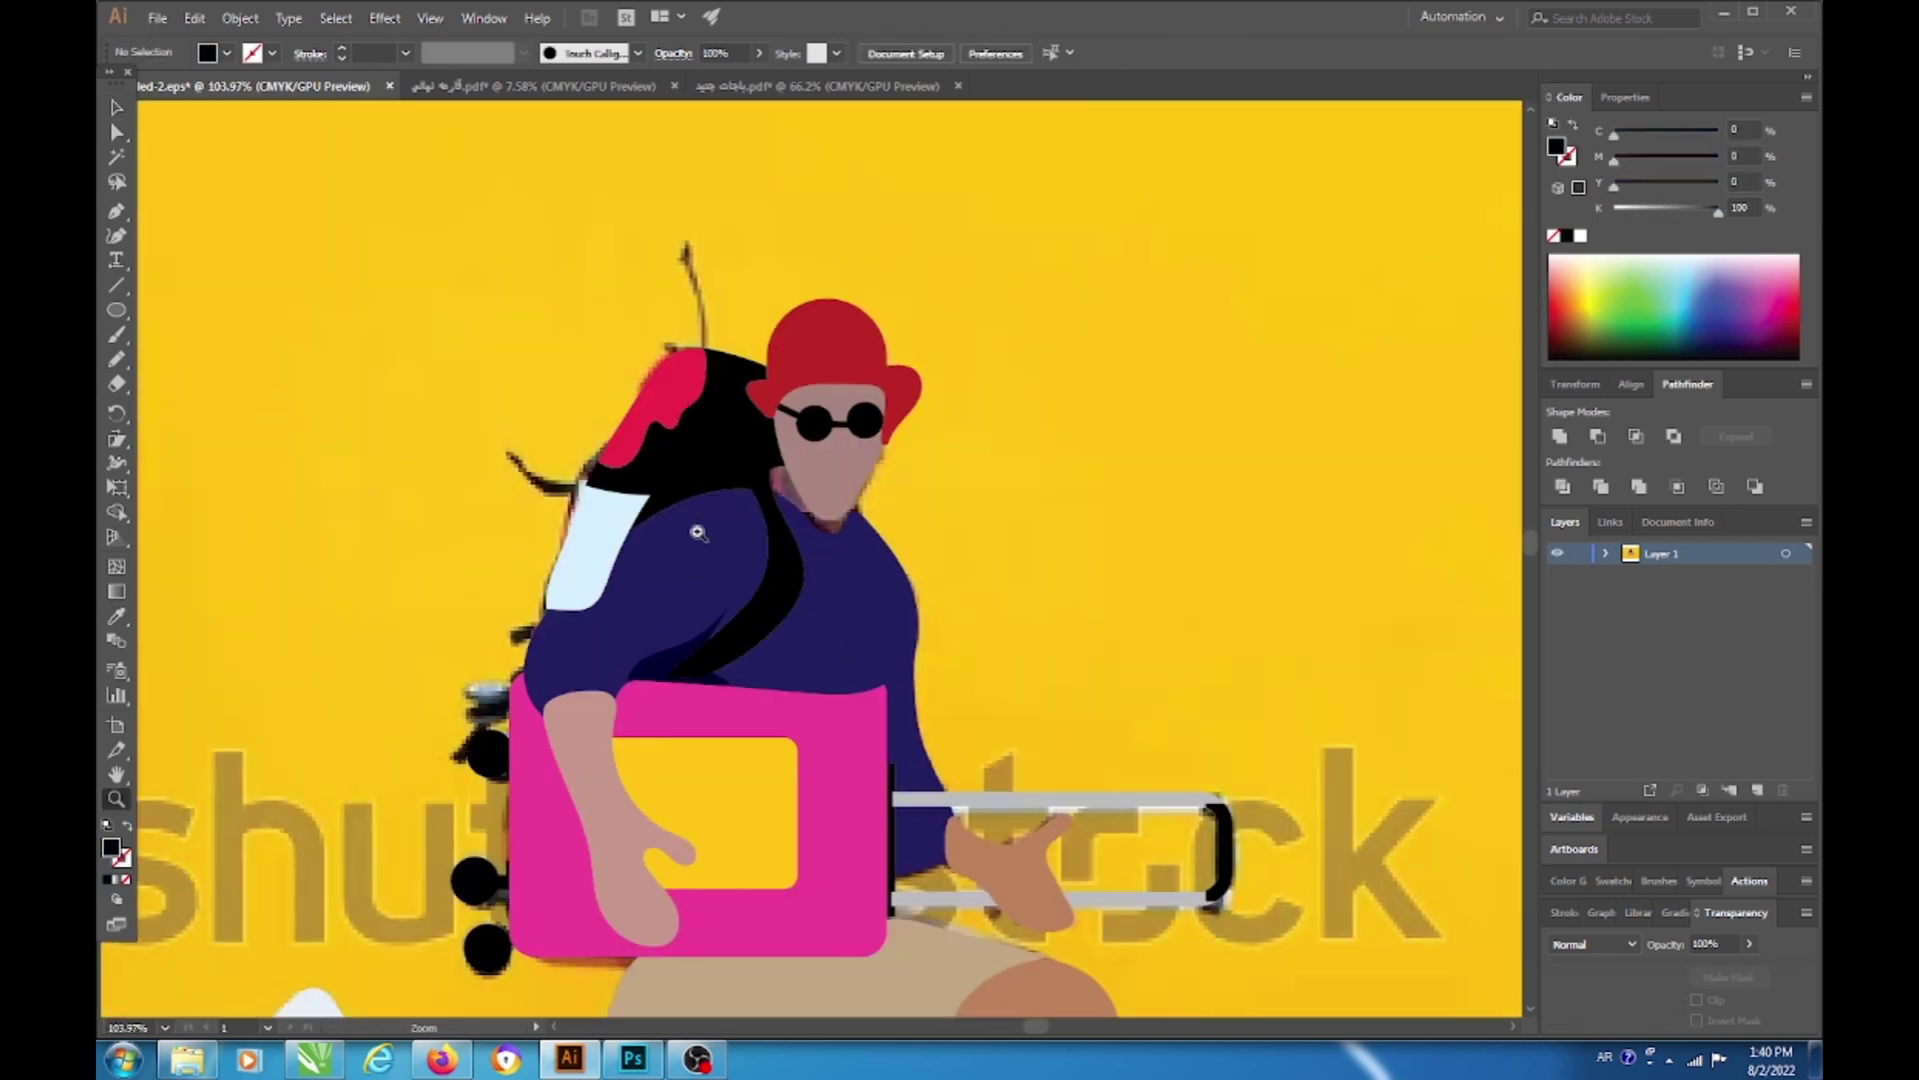
Step: Outline another backpack section and fill it near-black, then view the whole figure
left_click(698, 533)
key("v")
left_click(686, 407)
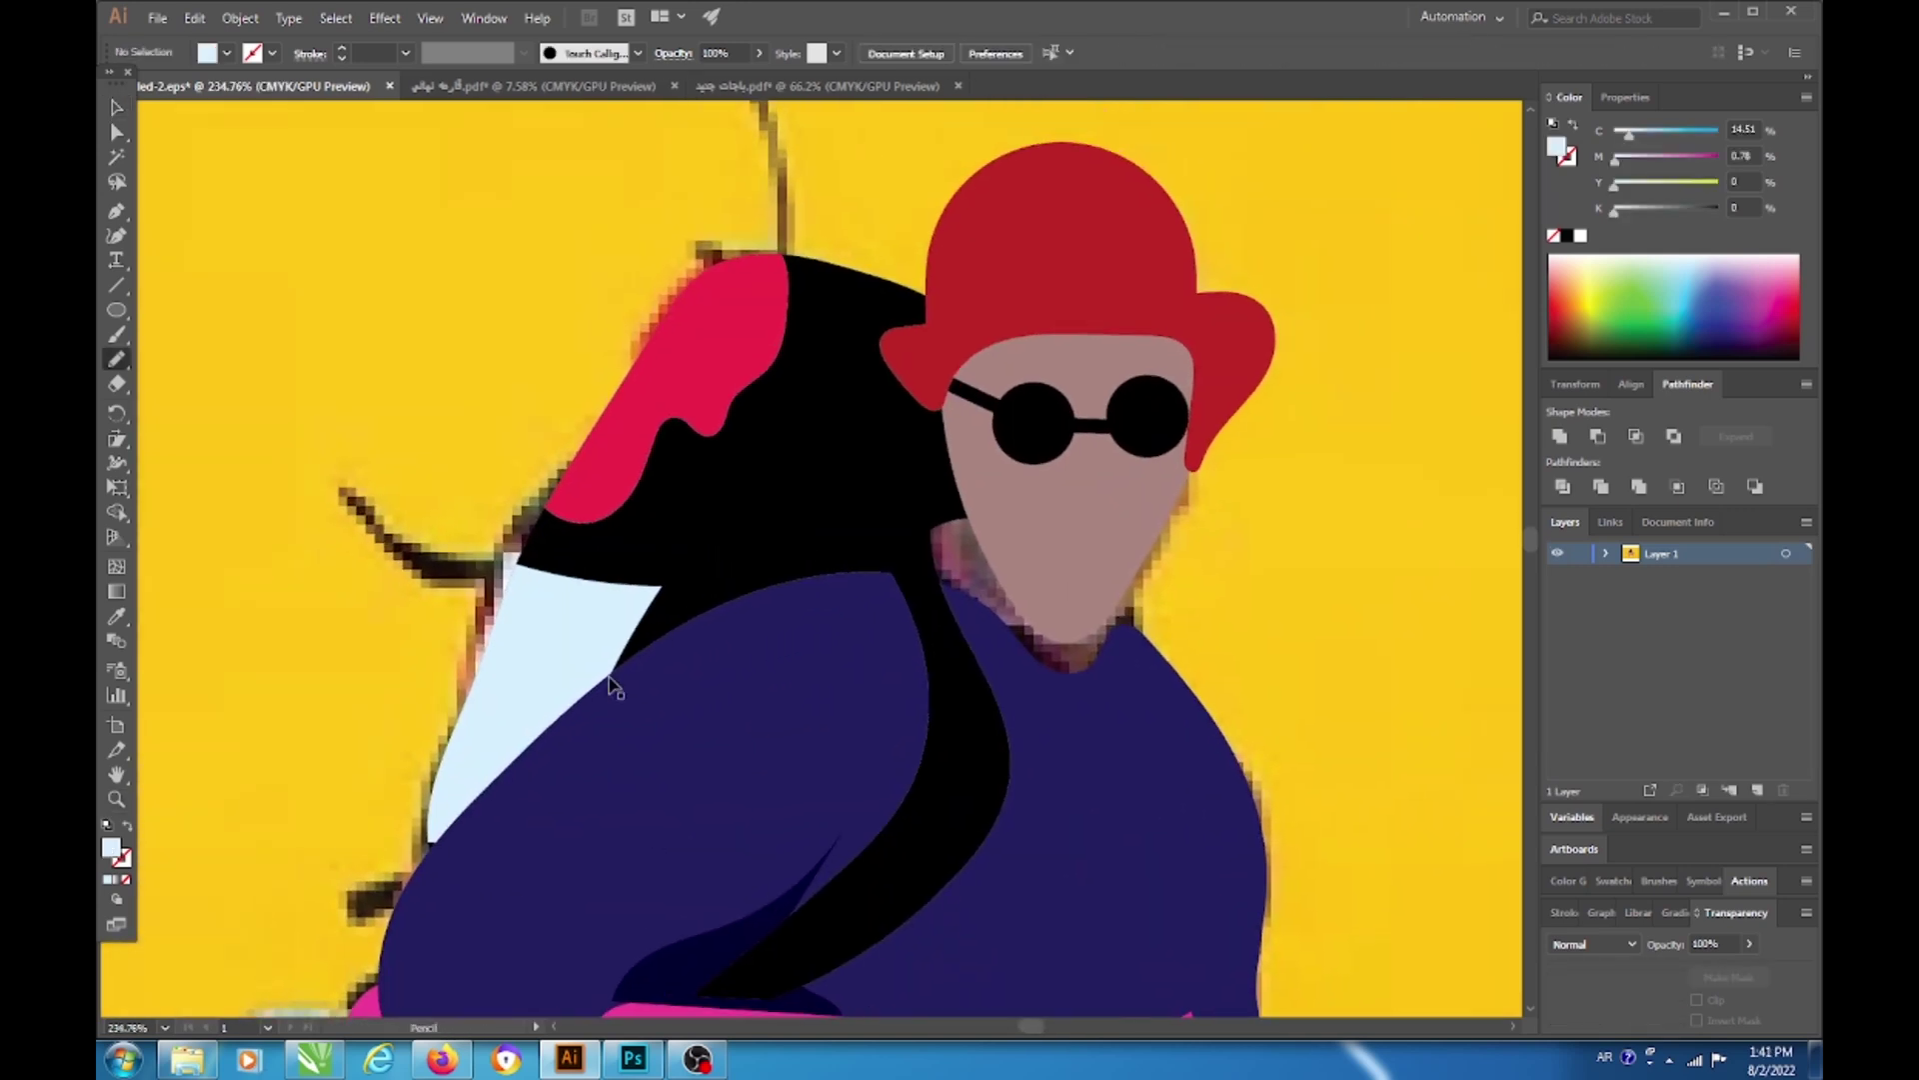
left_click_drag(764, 444, 416, 700)
key("v")
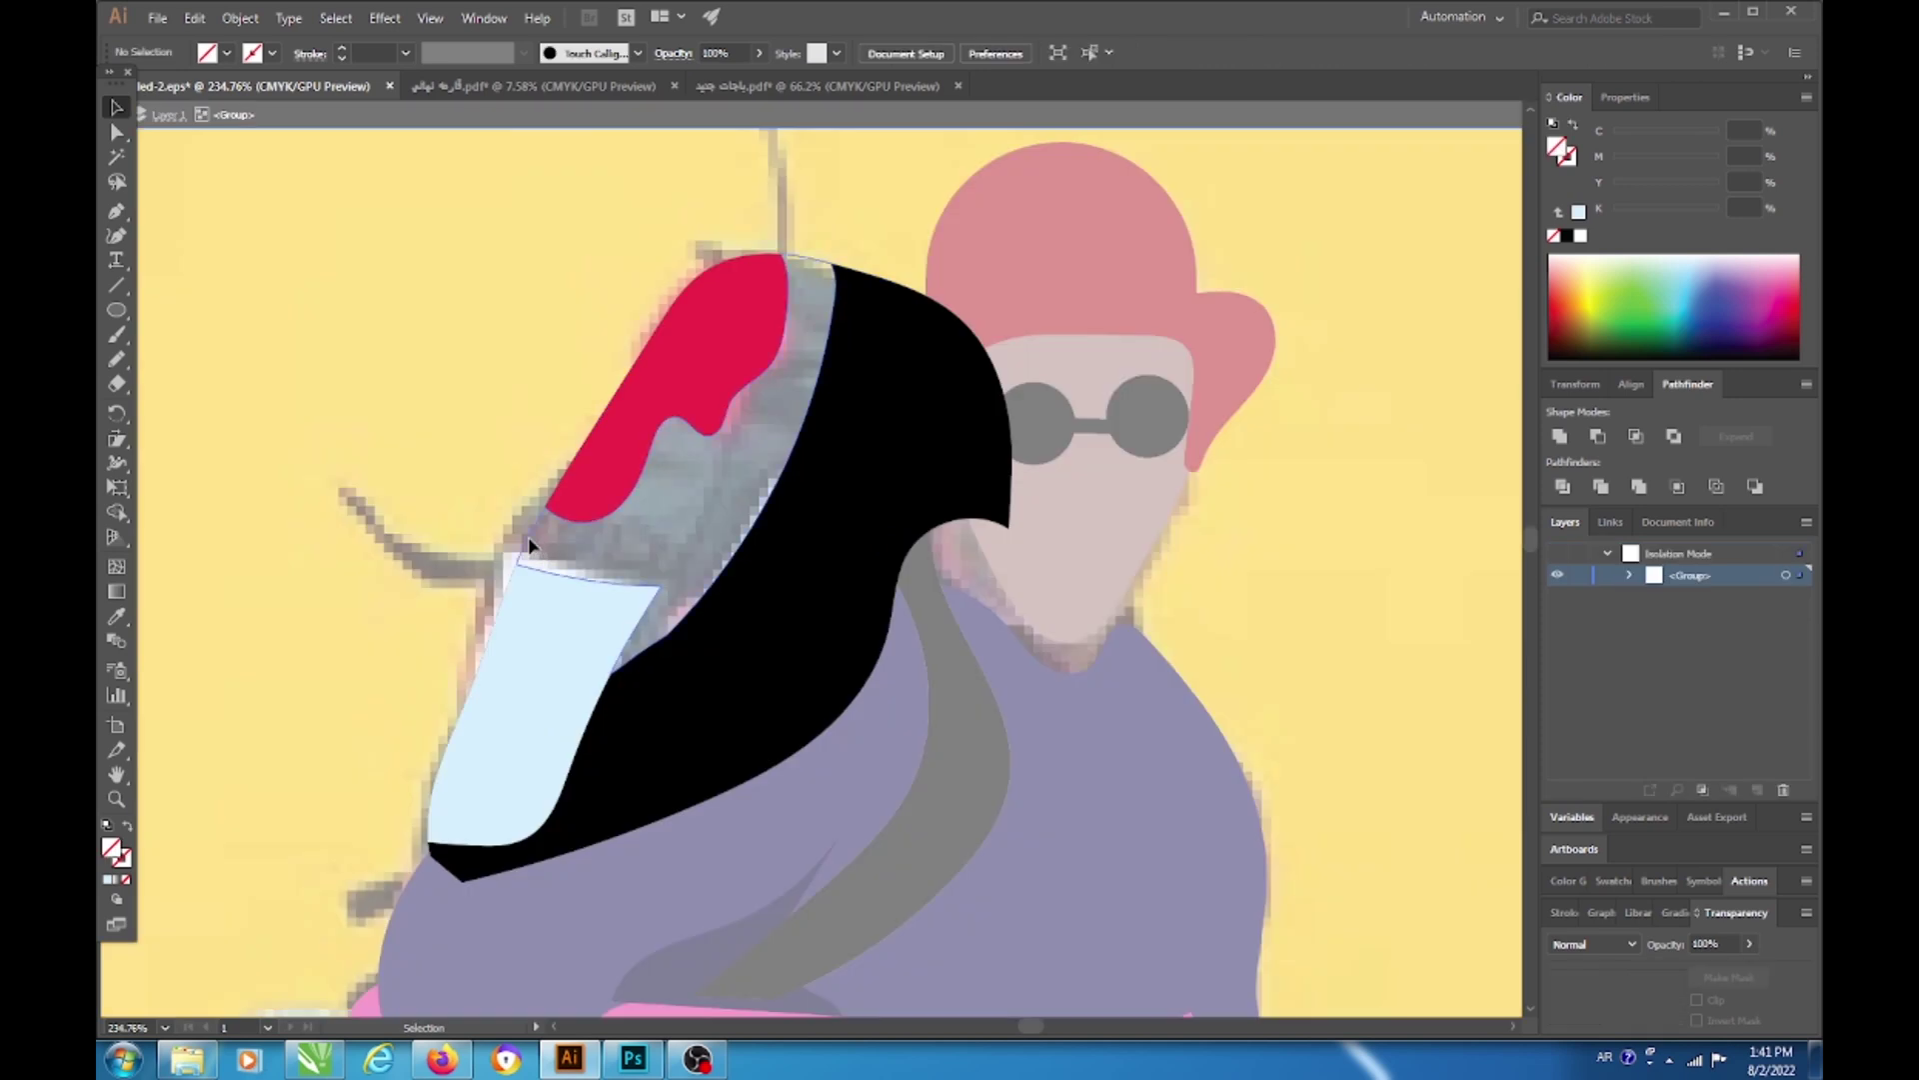
left_click(591, 548)
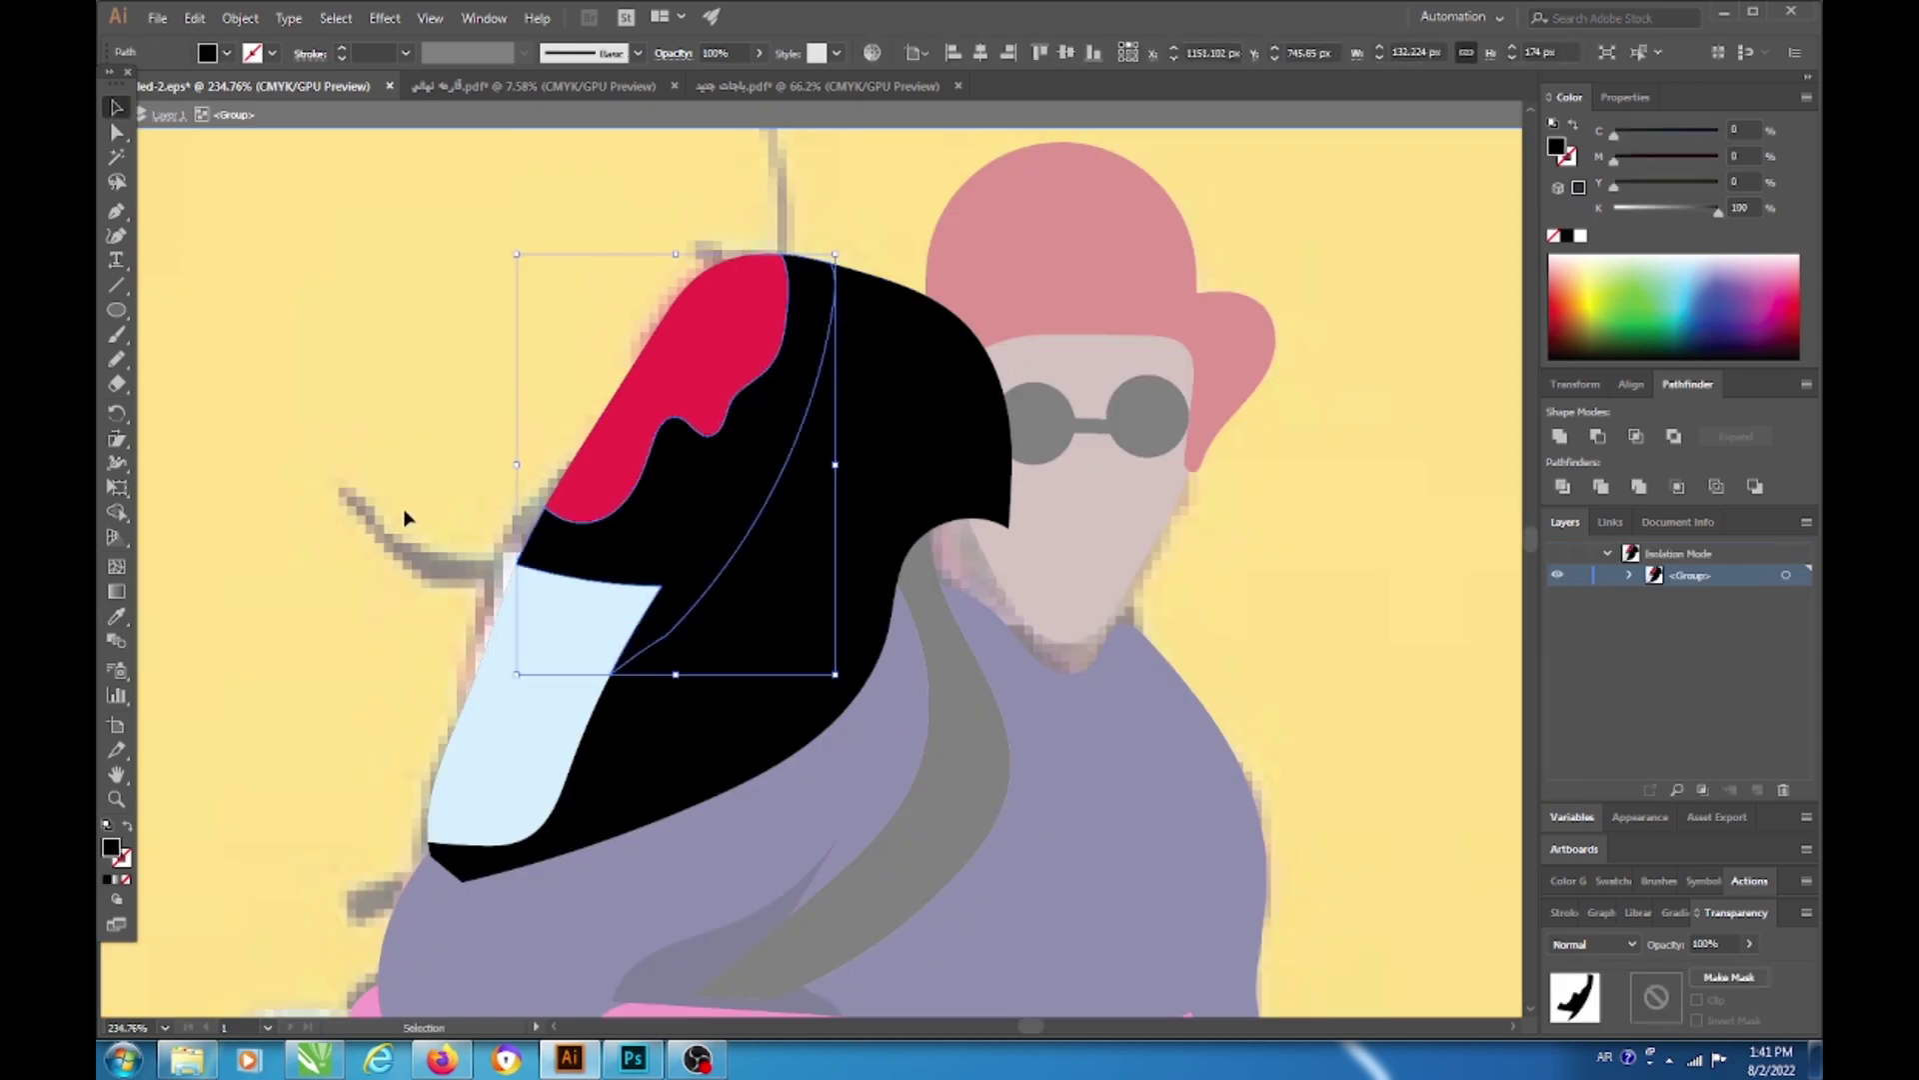
key("a")
left_click(1712, 341)
left_click_drag(1734, 343, 1662, 350)
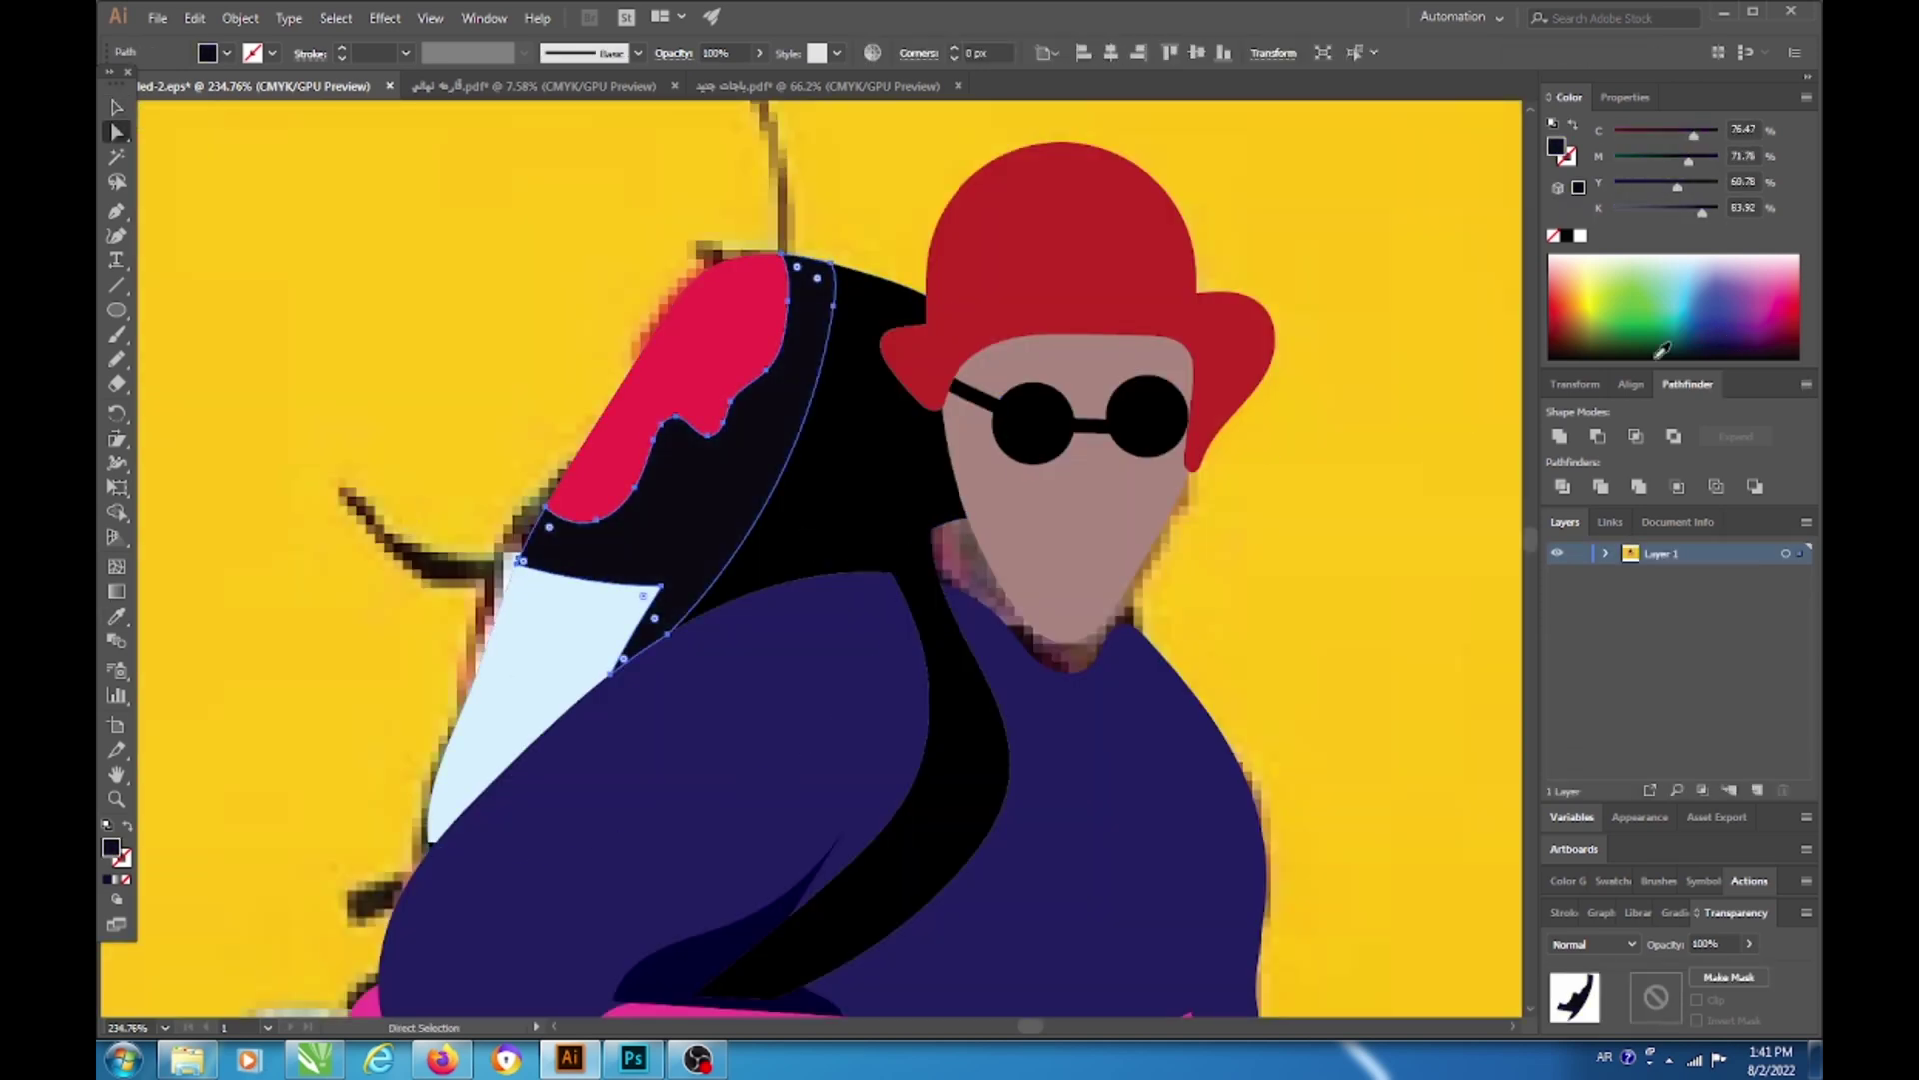
key("ctrl+shift+a")
key("ctrl+0")
key("z")
left_click(972, 565)
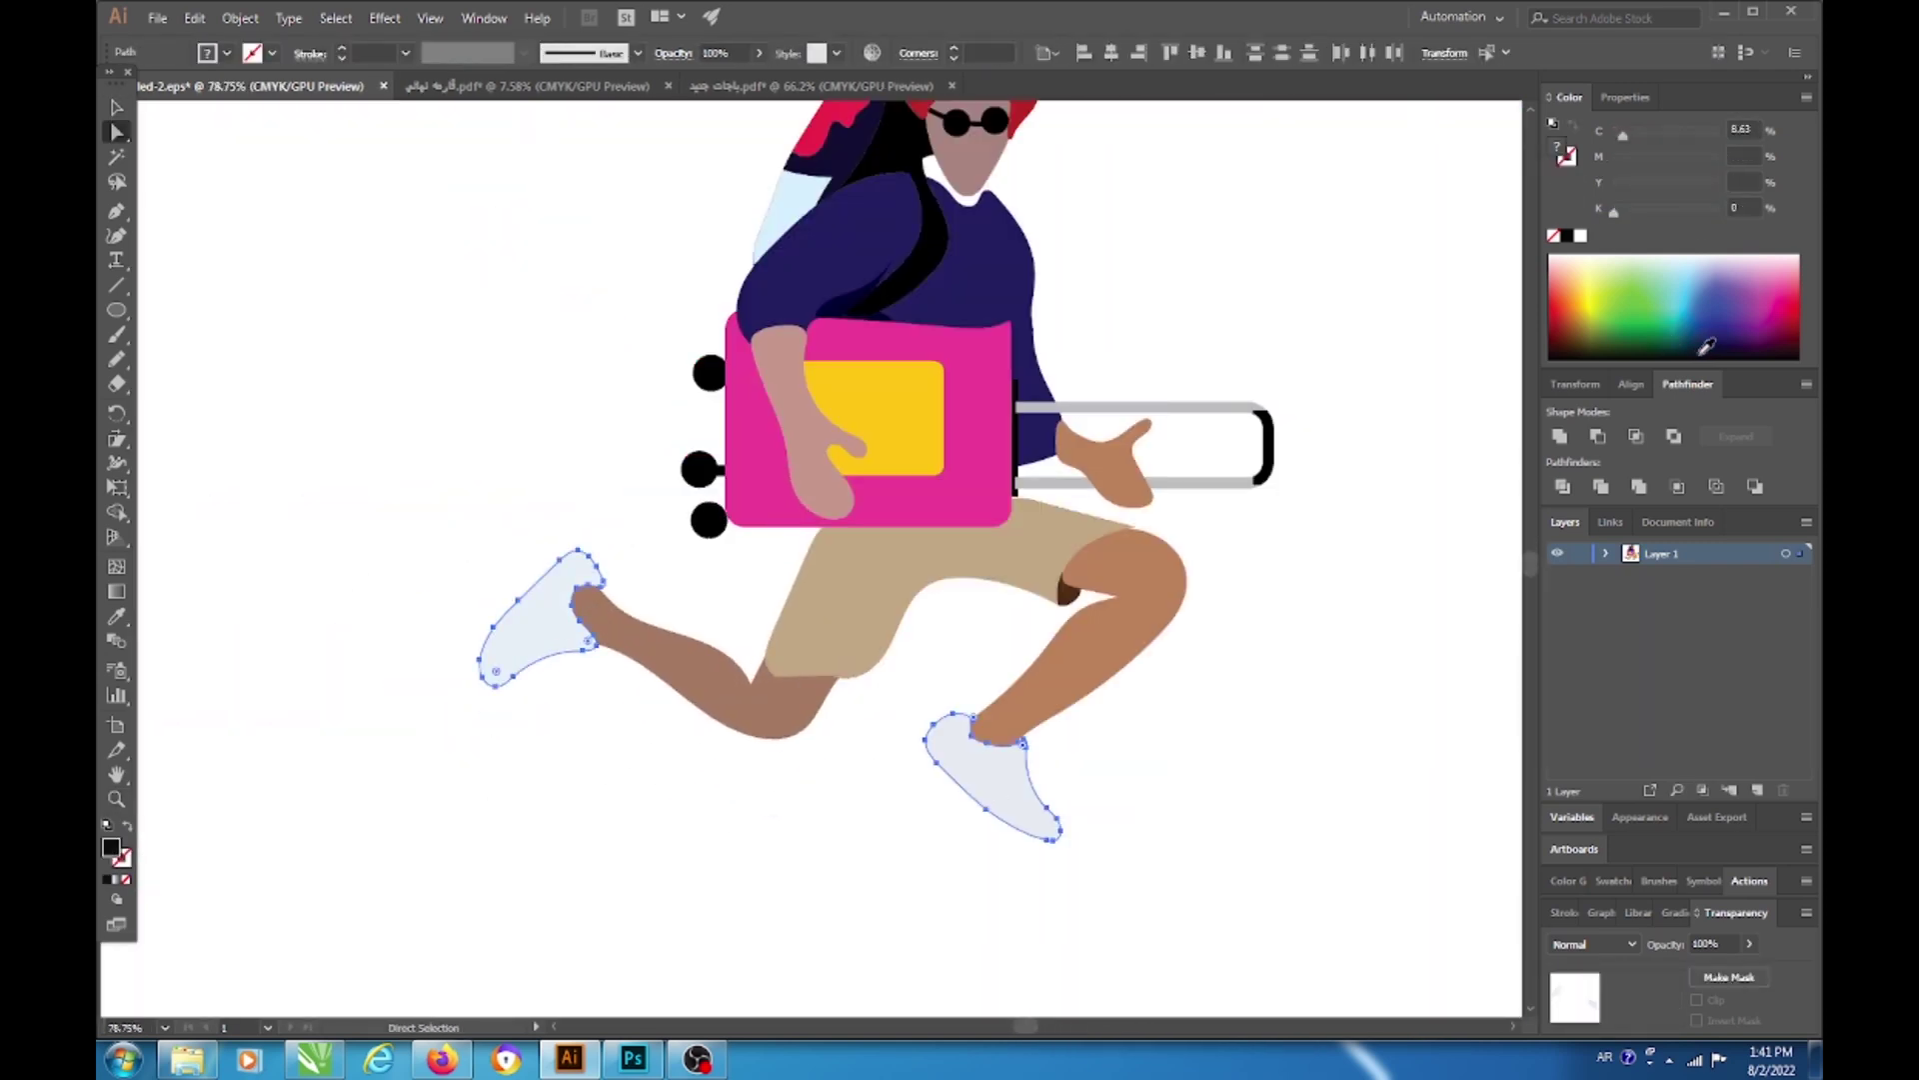
Step: Fill both sneakers with magenta from the spectrum and recentre the view on the artboard
left_click(1764, 303)
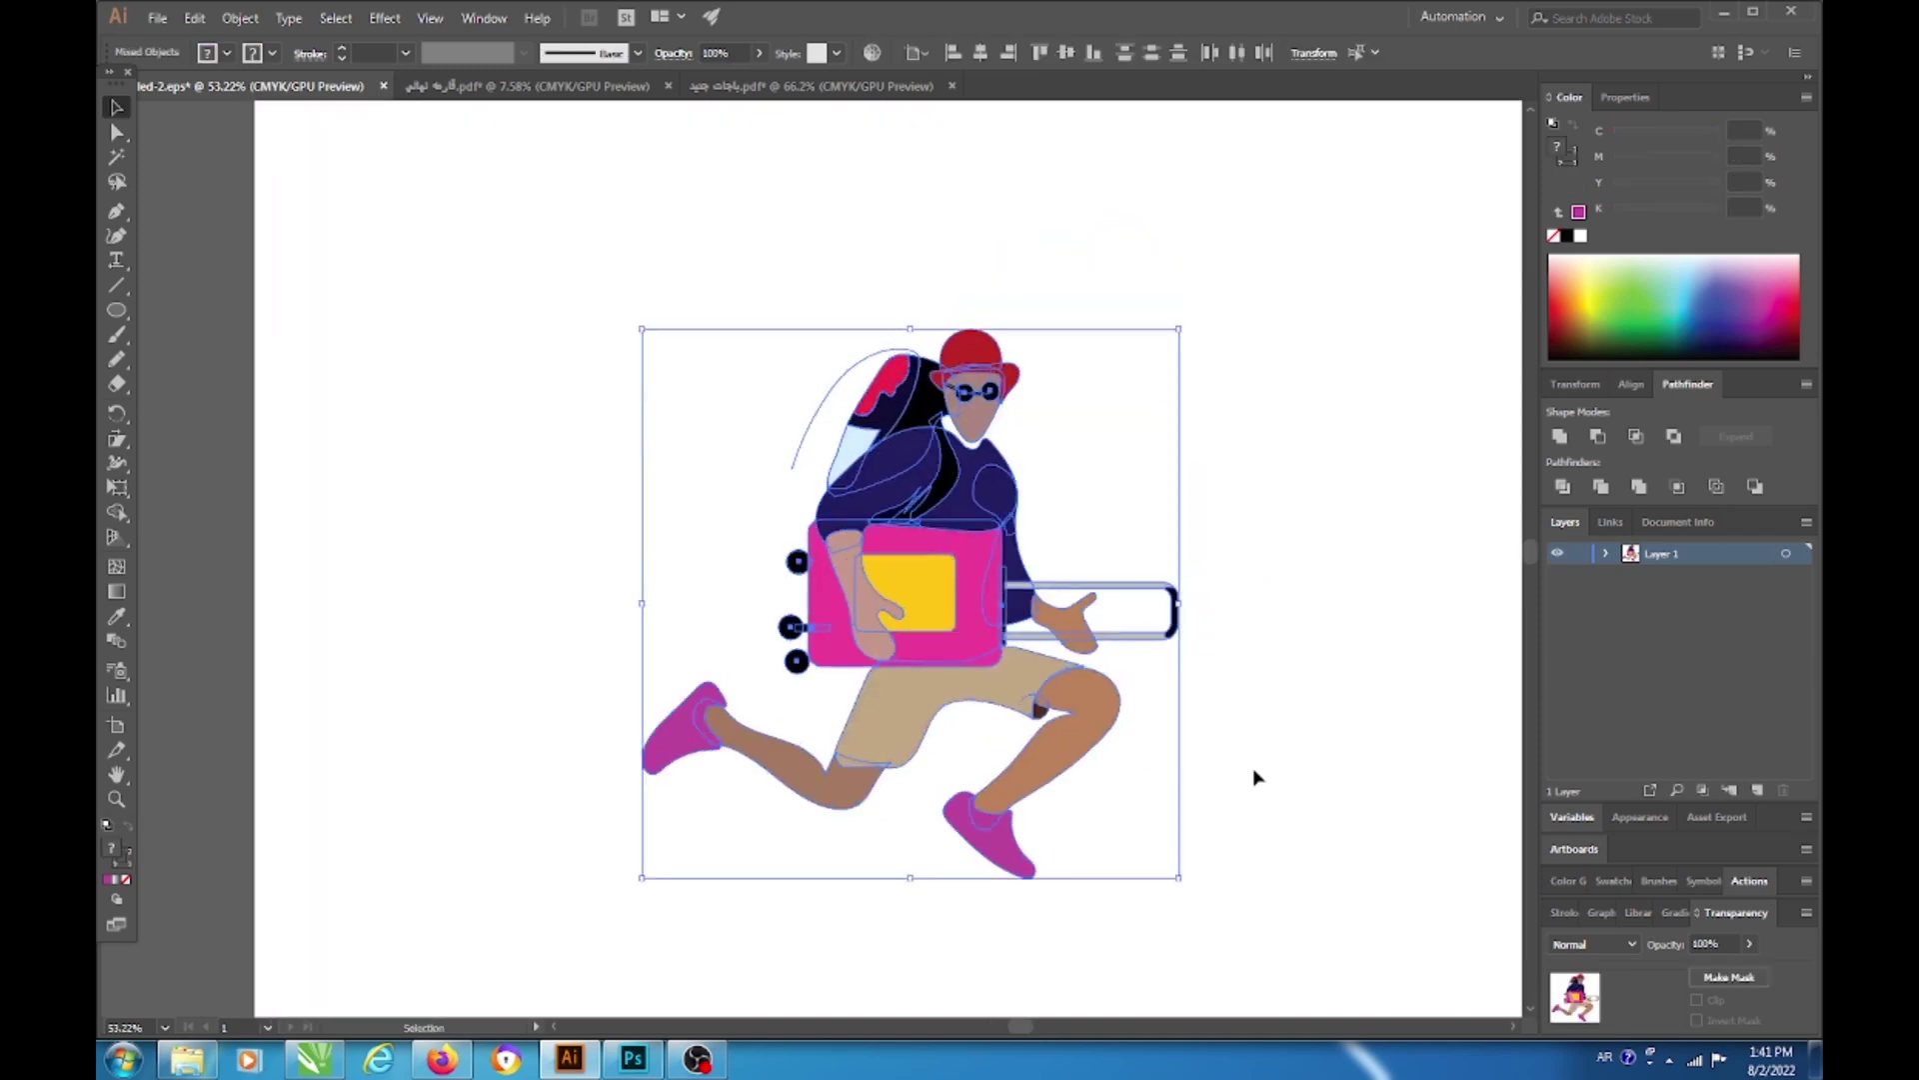
left_click(1072, 612)
scroll(1079, 550, "down", 1)
left_click(1094, 410)
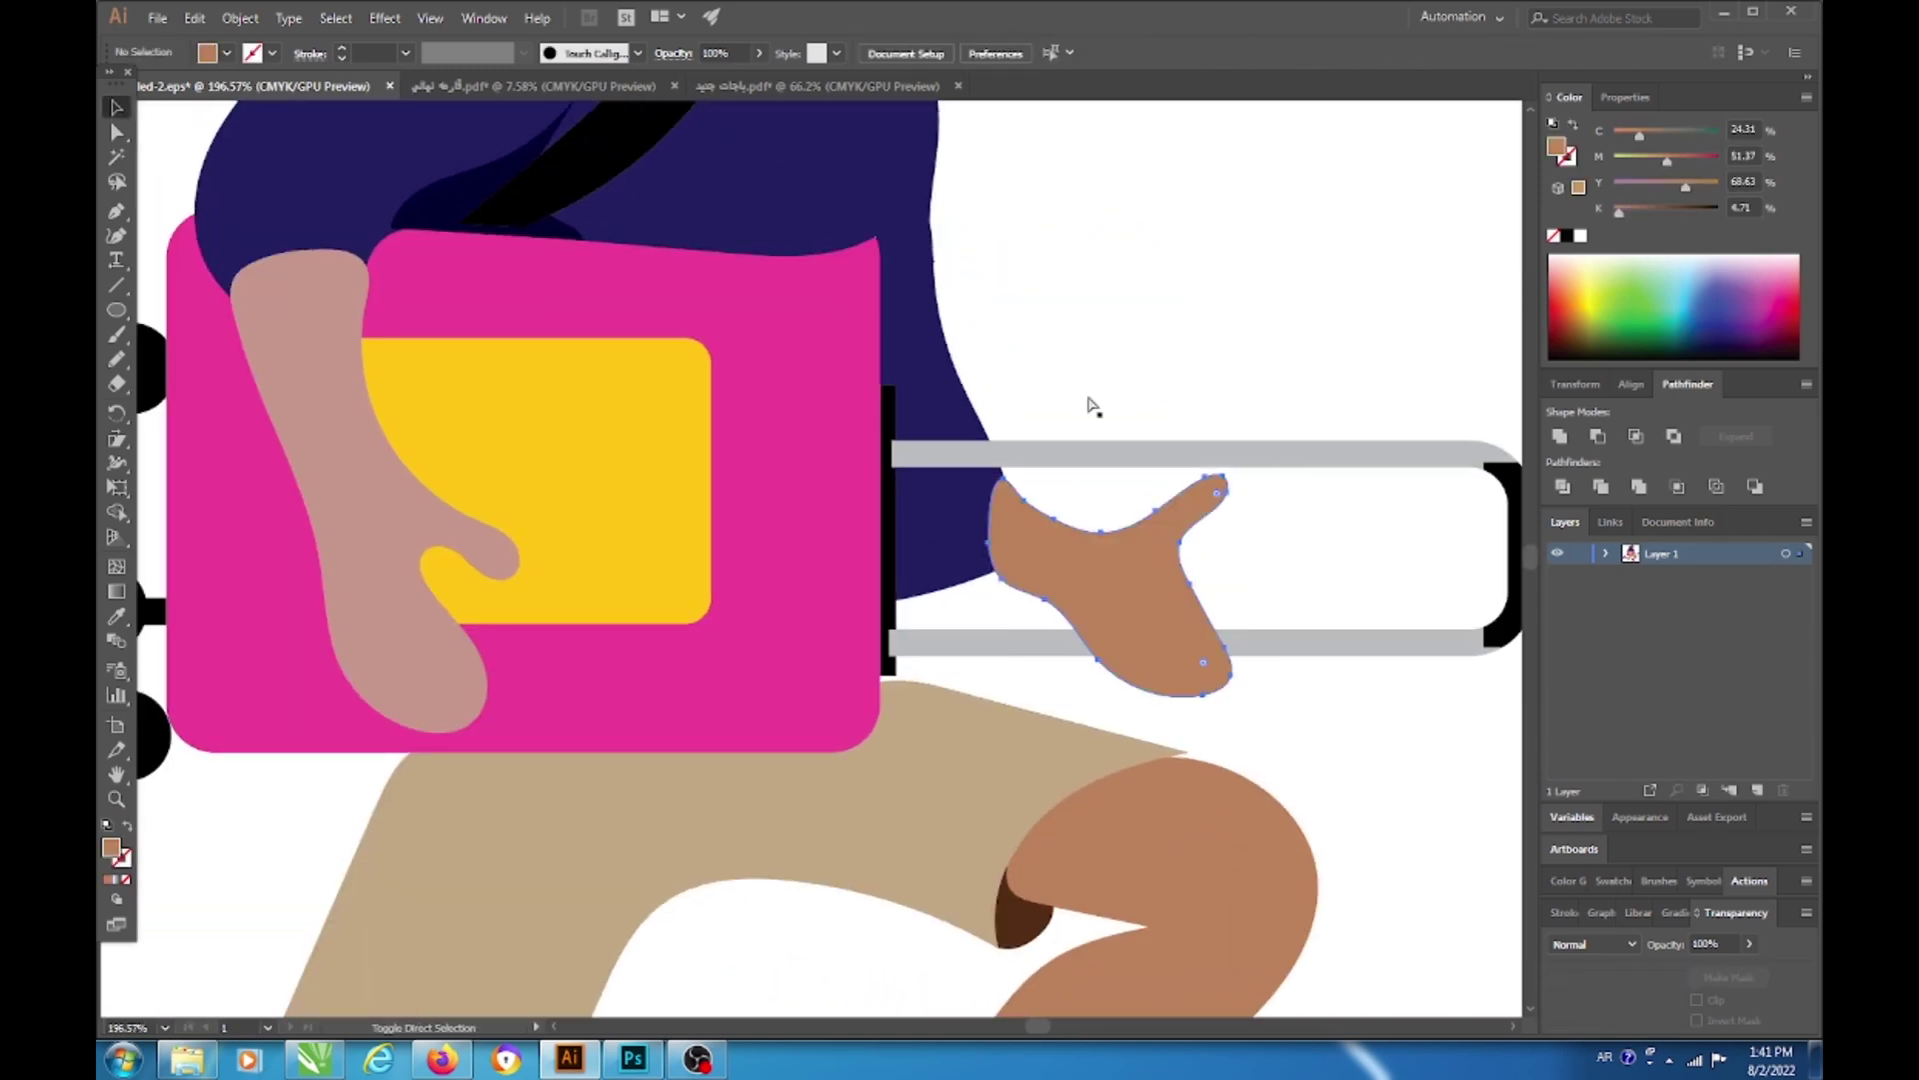
scroll(970, 607, "down", 2)
scroll(970, 606, "up", 1)
scroll(970, 607, "down", 4)
scroll(719, 797, "down", 1)
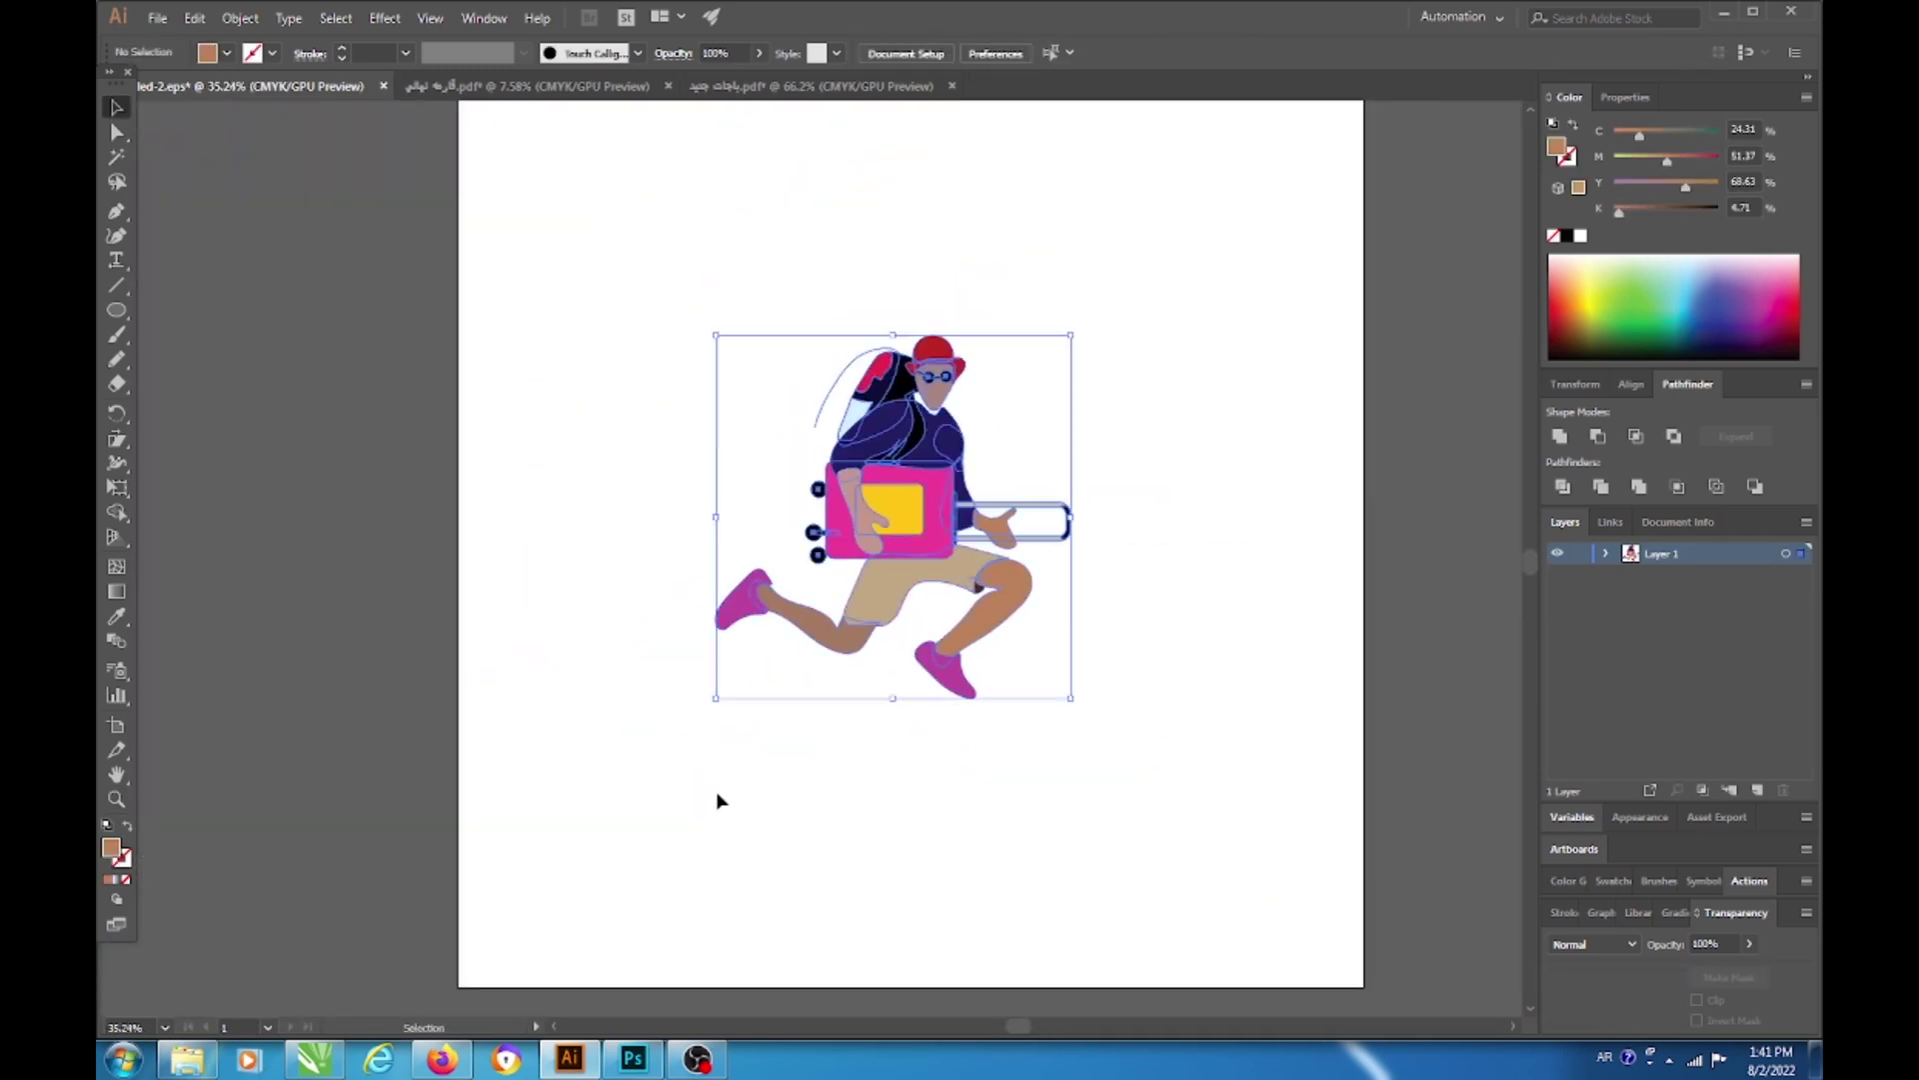
left_click_drag(952, 730, 938, 742)
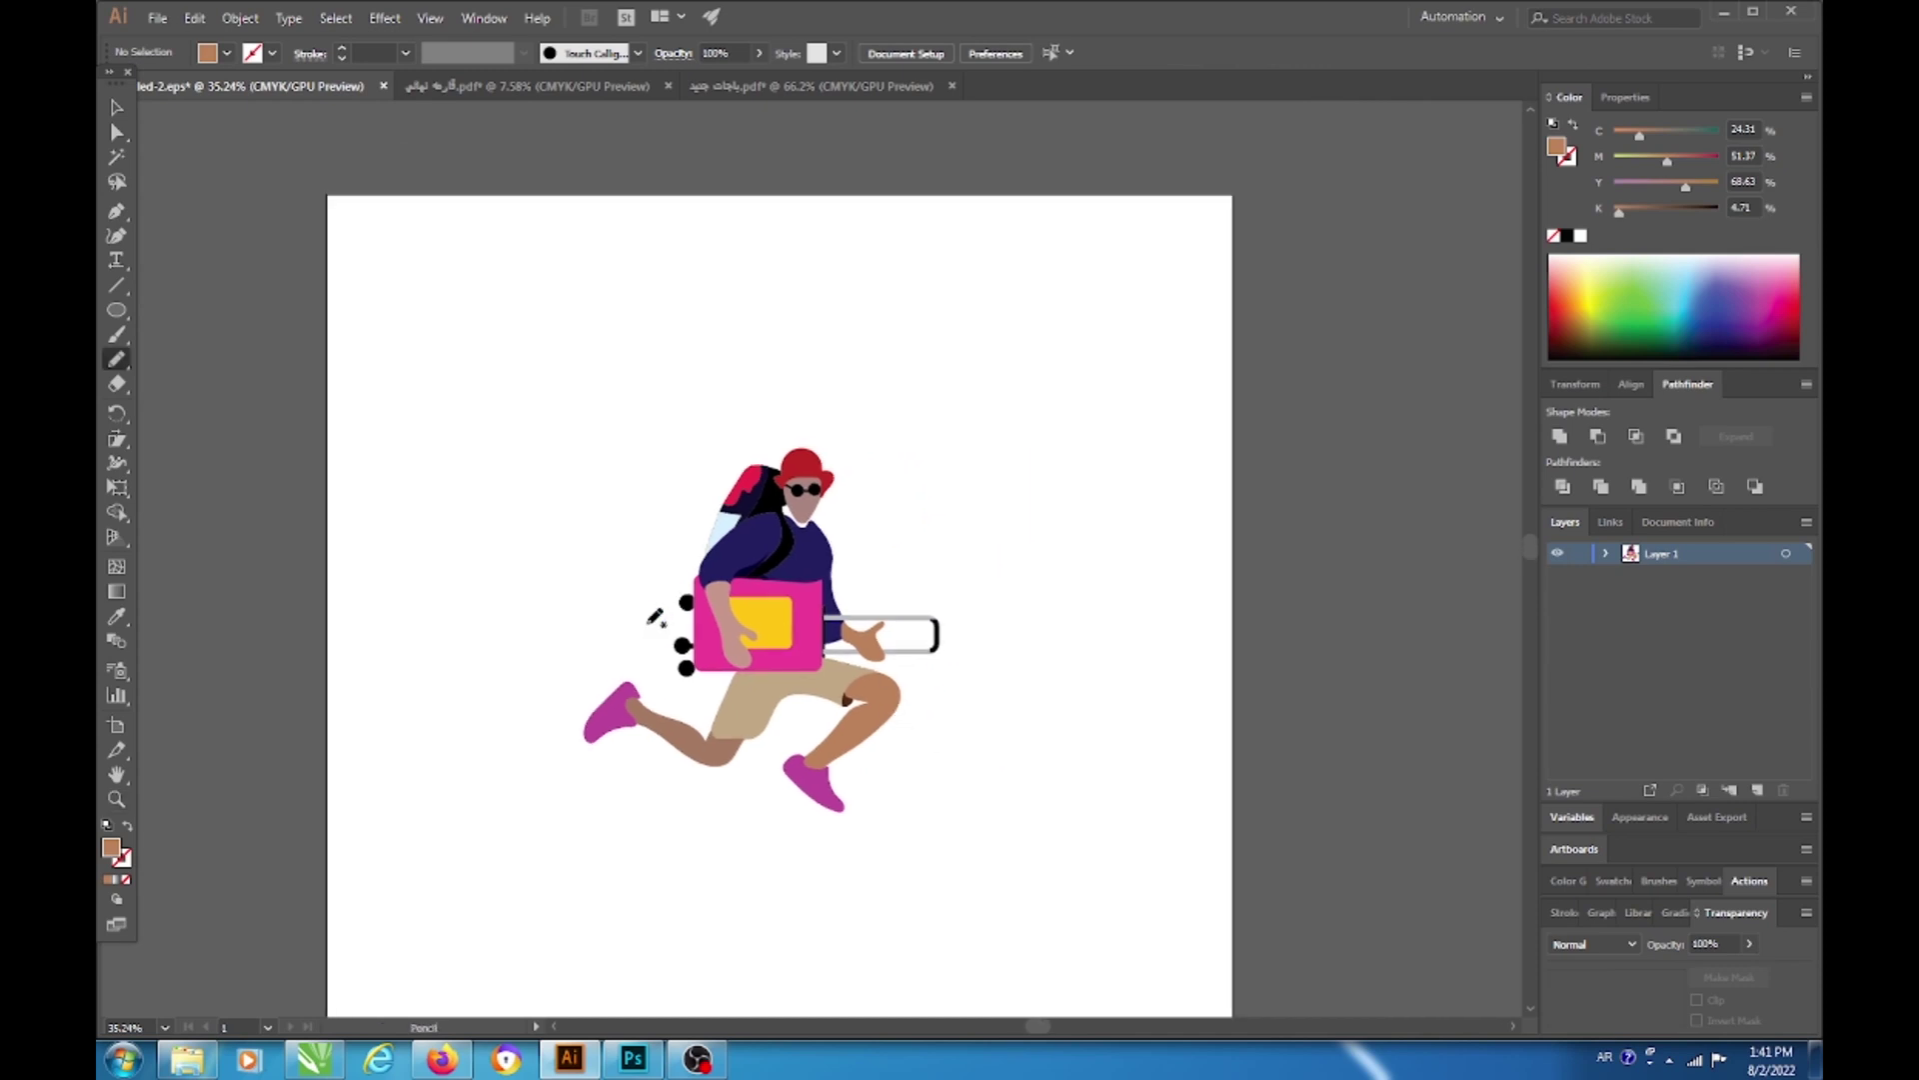
Step: Draw a teal blob around the figure and send it to the back as a backdrop
left_click_drag(827, 508, 826, 508)
key("ctrl+z")
left_click_drag(606, 596, 608, 618)
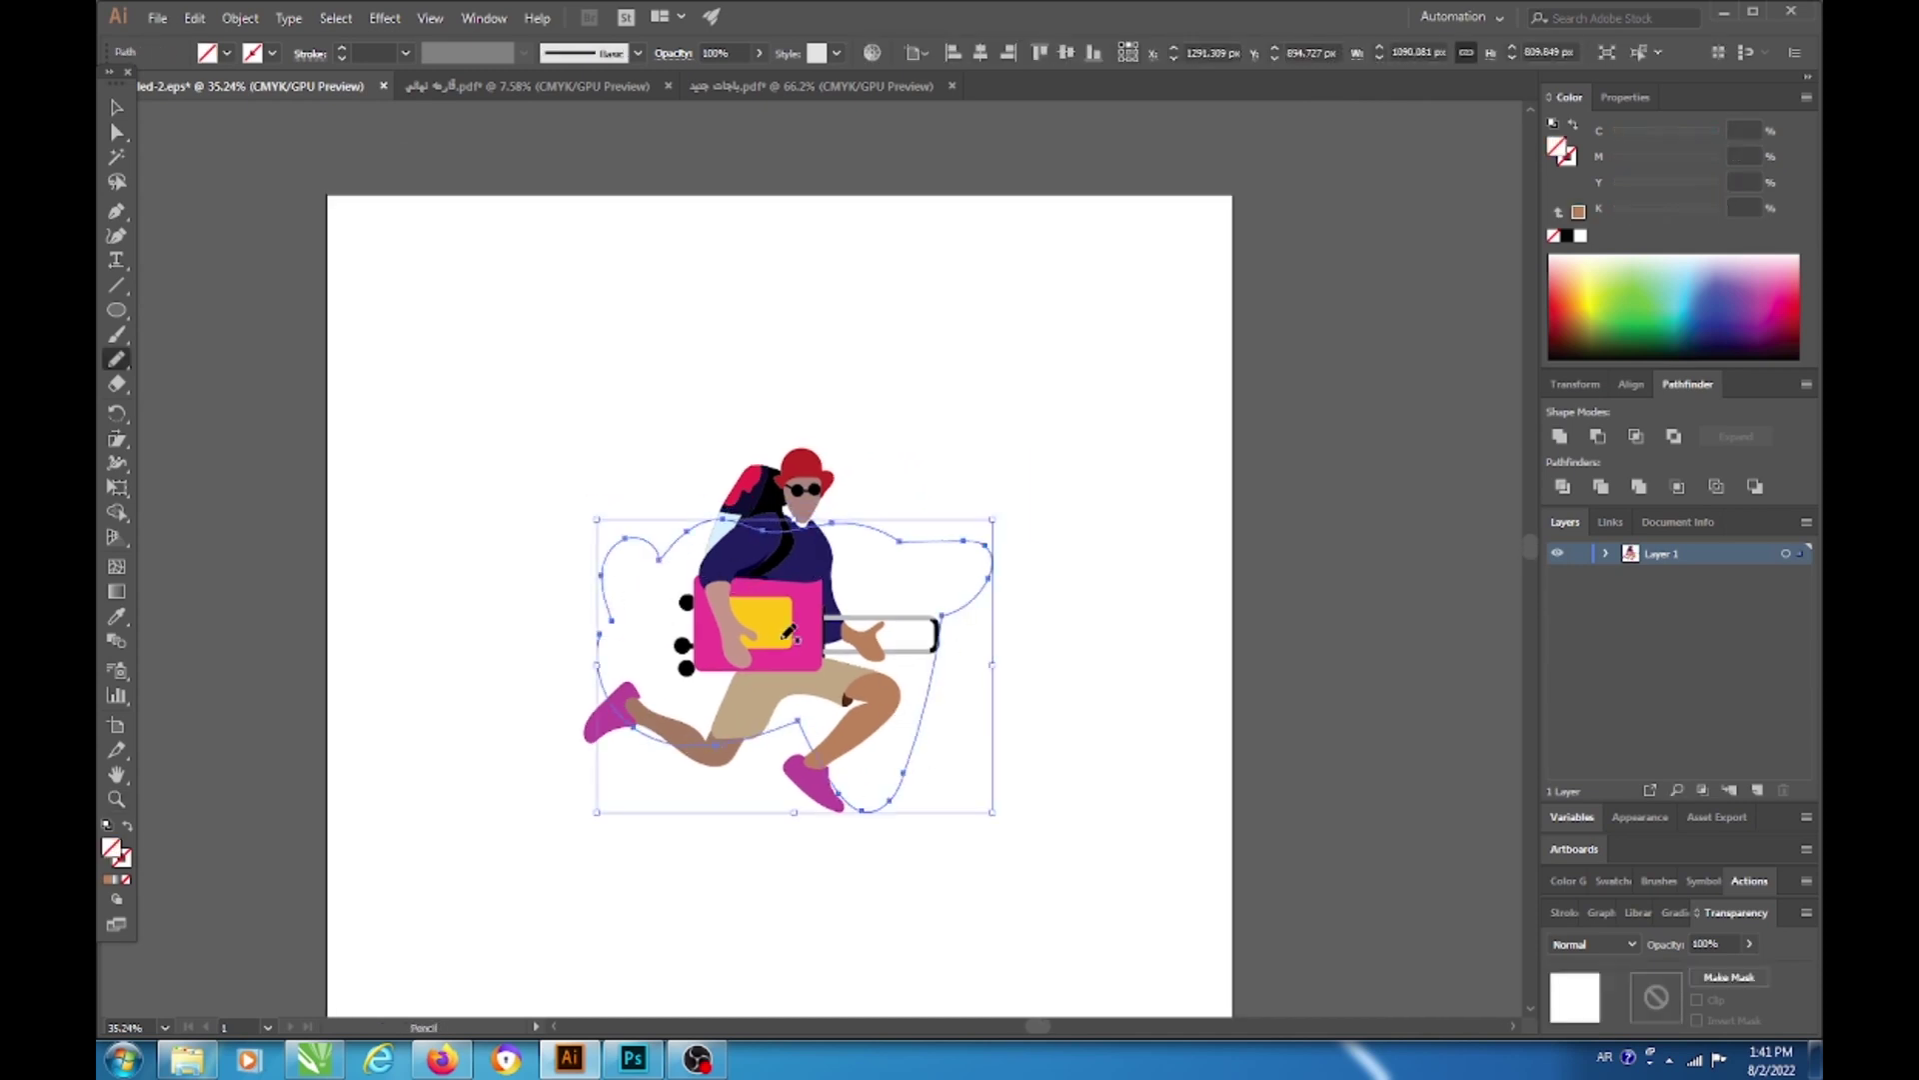
left_click(1685, 322)
key("ctrl+shift+bracketleft")
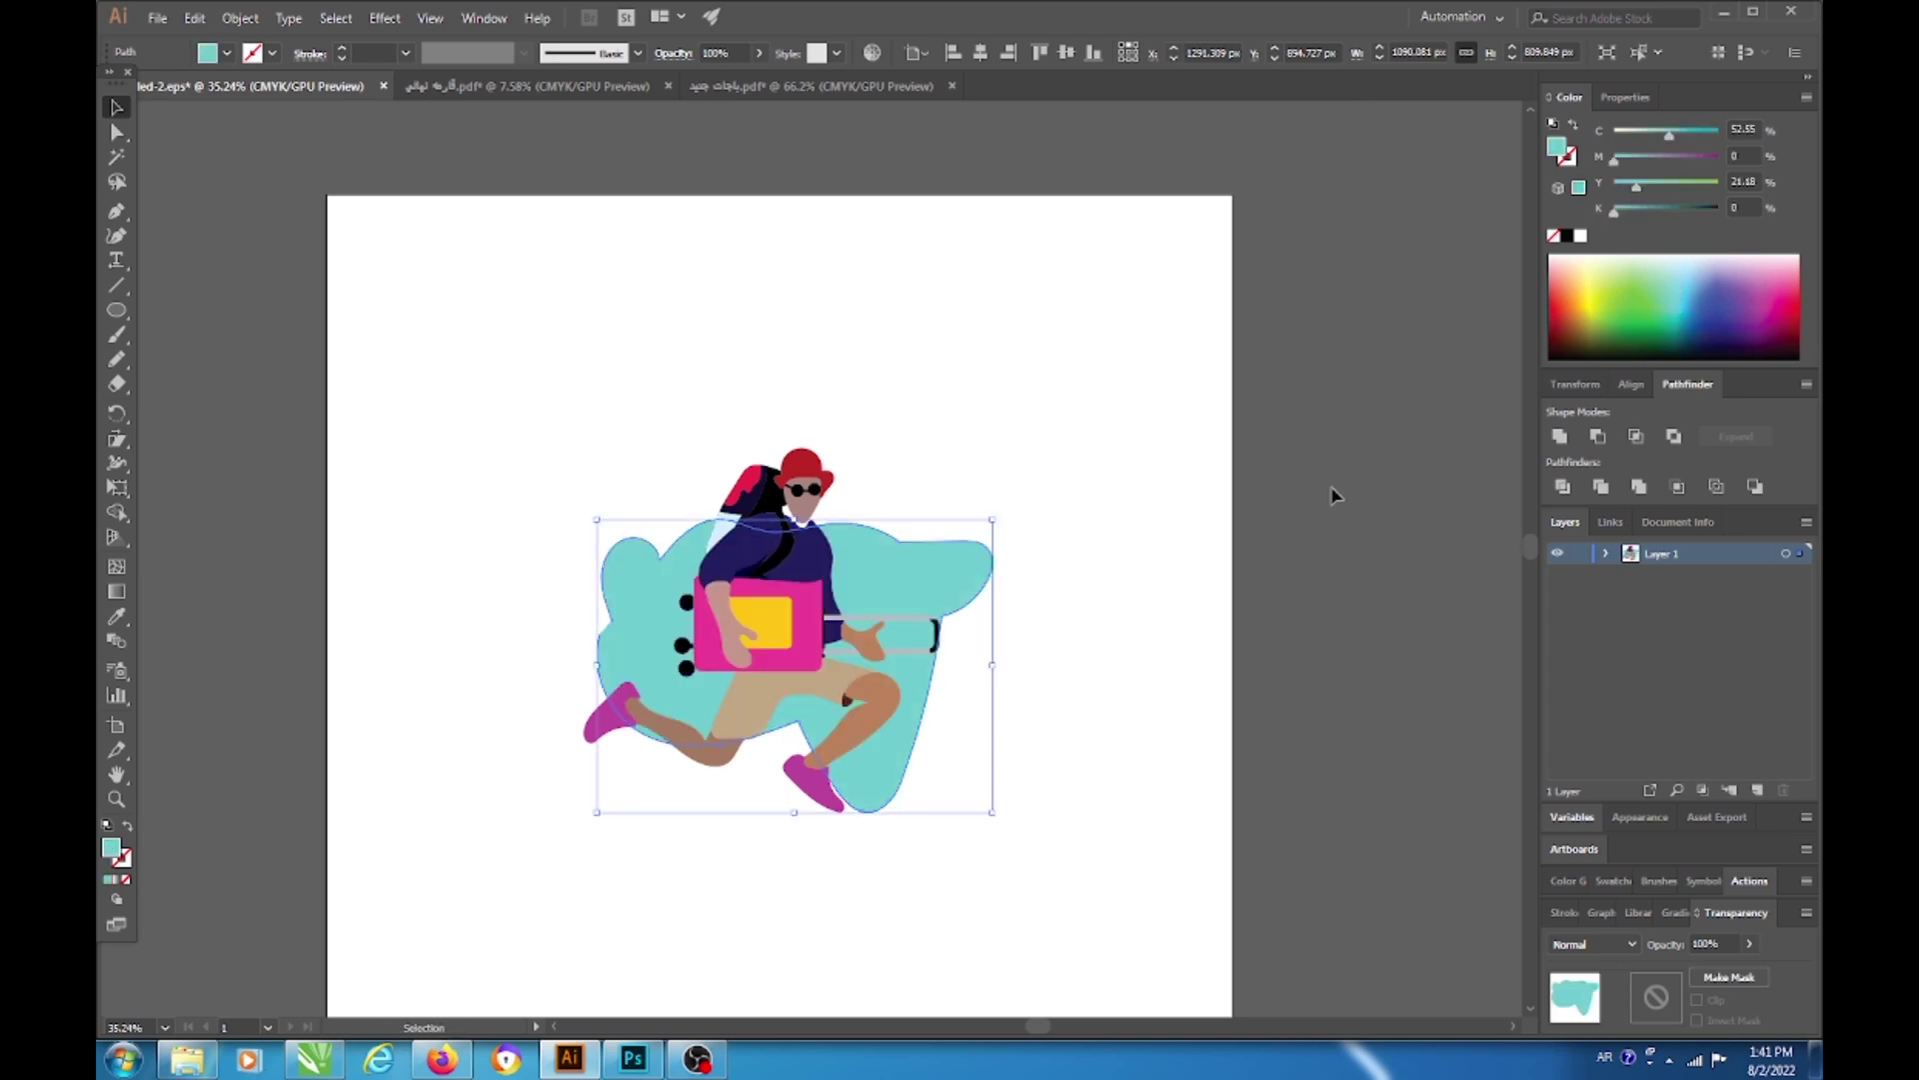
key("ctrl+shift+a")
Step: Delete the light-blue backpack panel, keeping the black backpack shape unchanged
scroll(1050, 591, "up", 3)
scroll(617, 498, "up", 5)
left_click(616, 497)
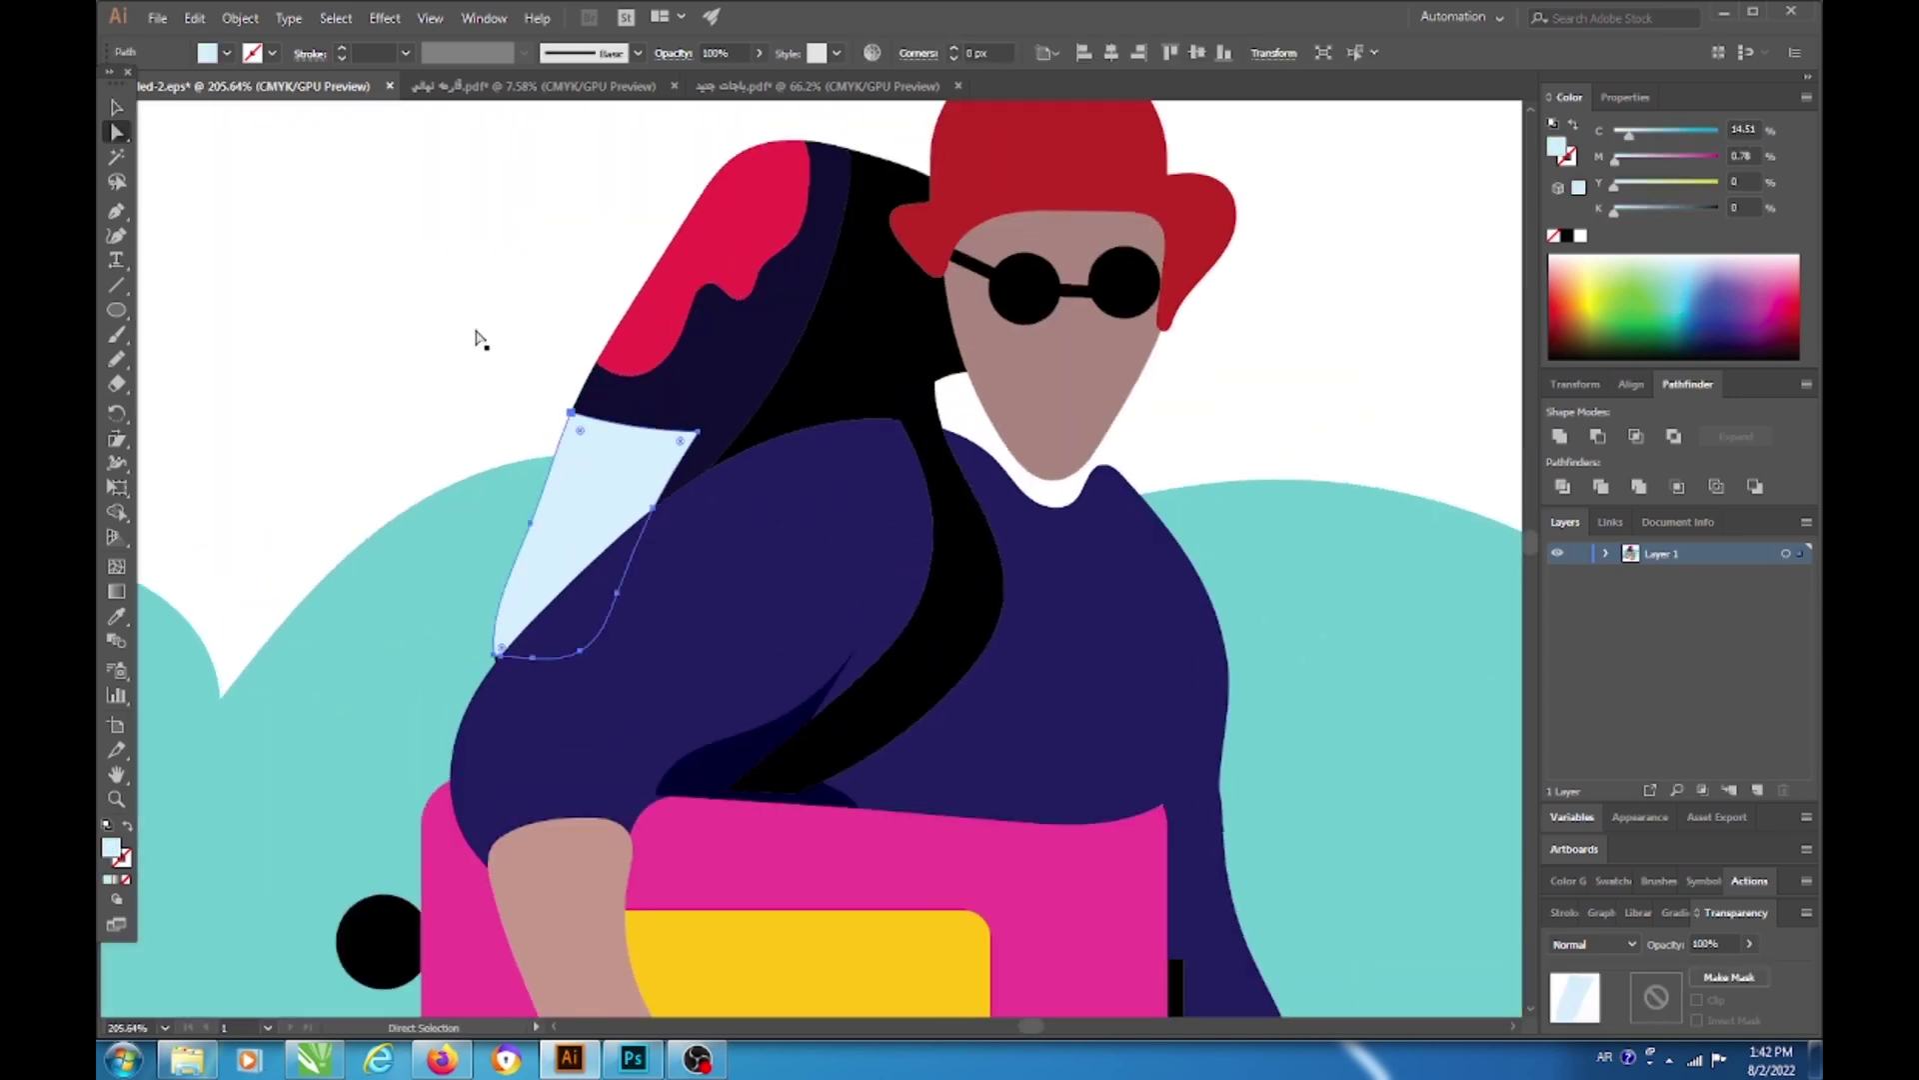
key("Delete")
left_click(588, 485)
key("o")
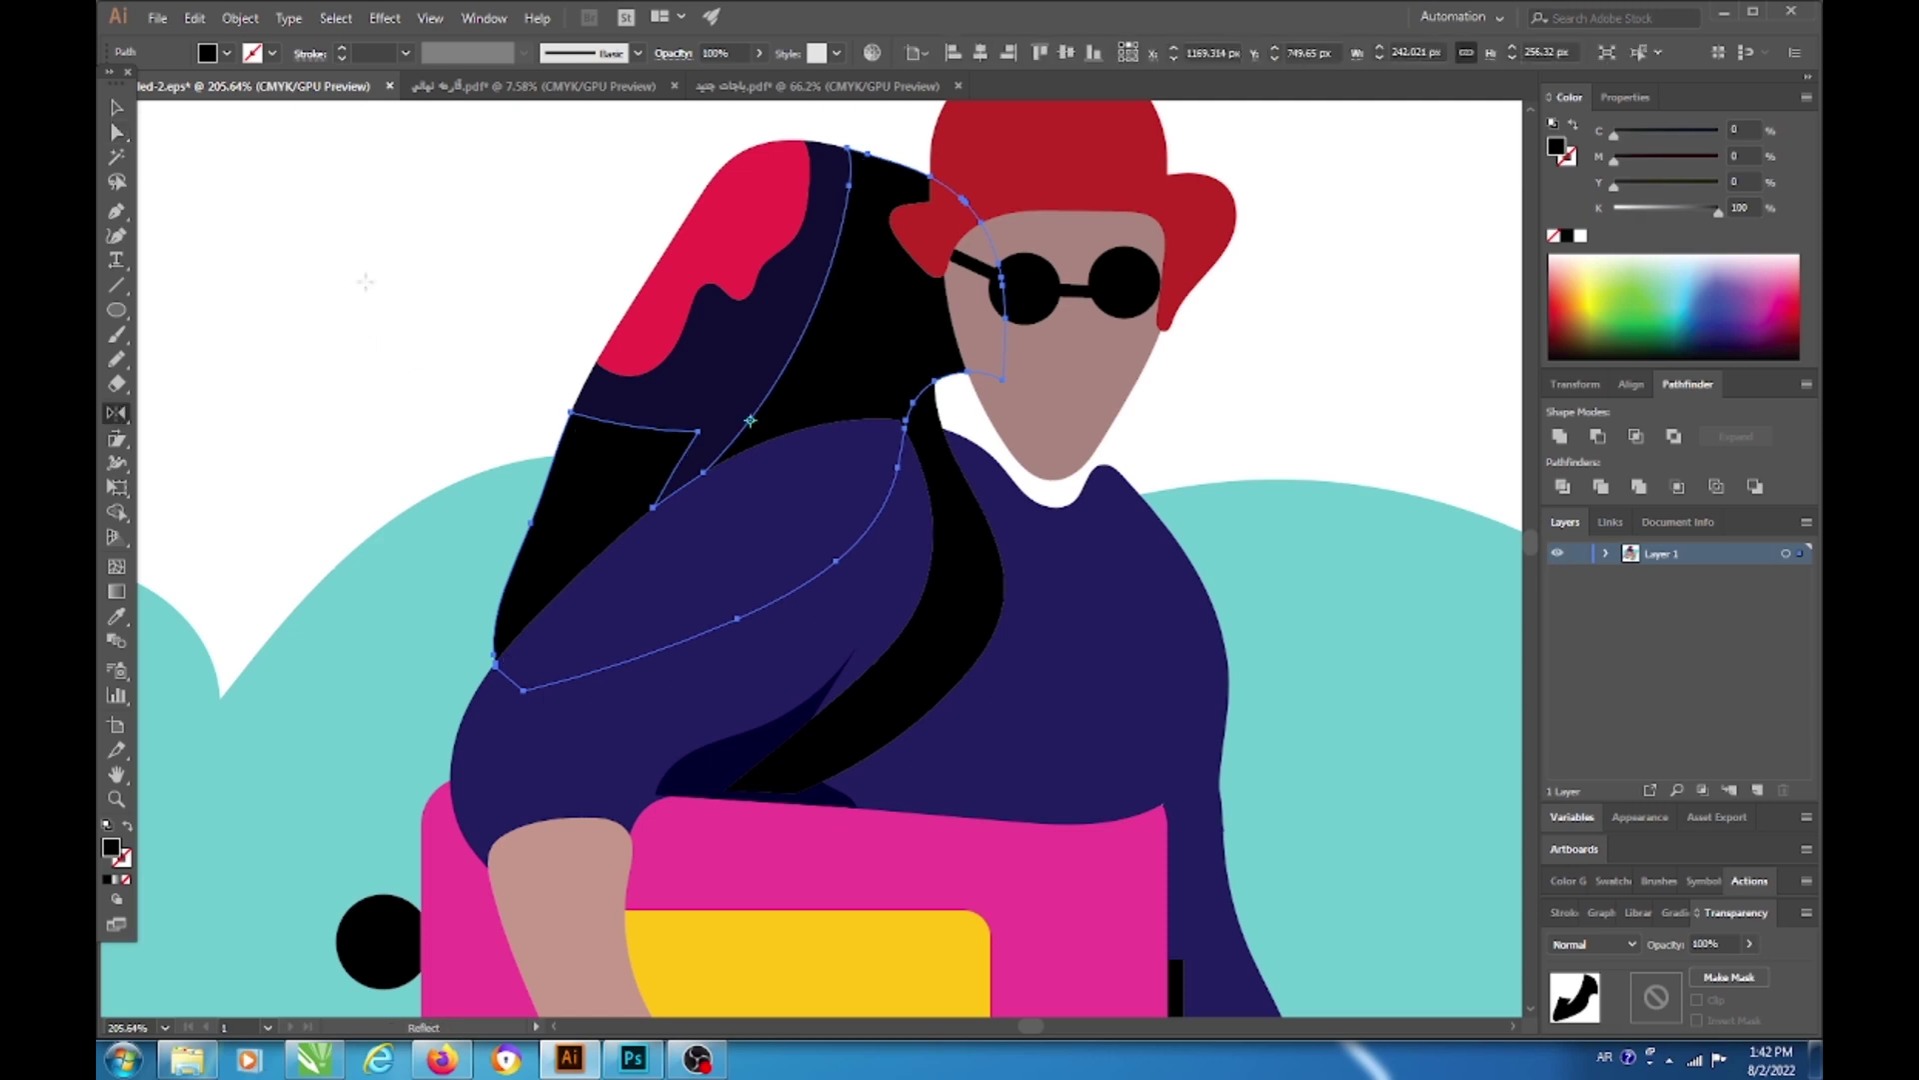
left_click(377, 269)
key("ctrl+z")
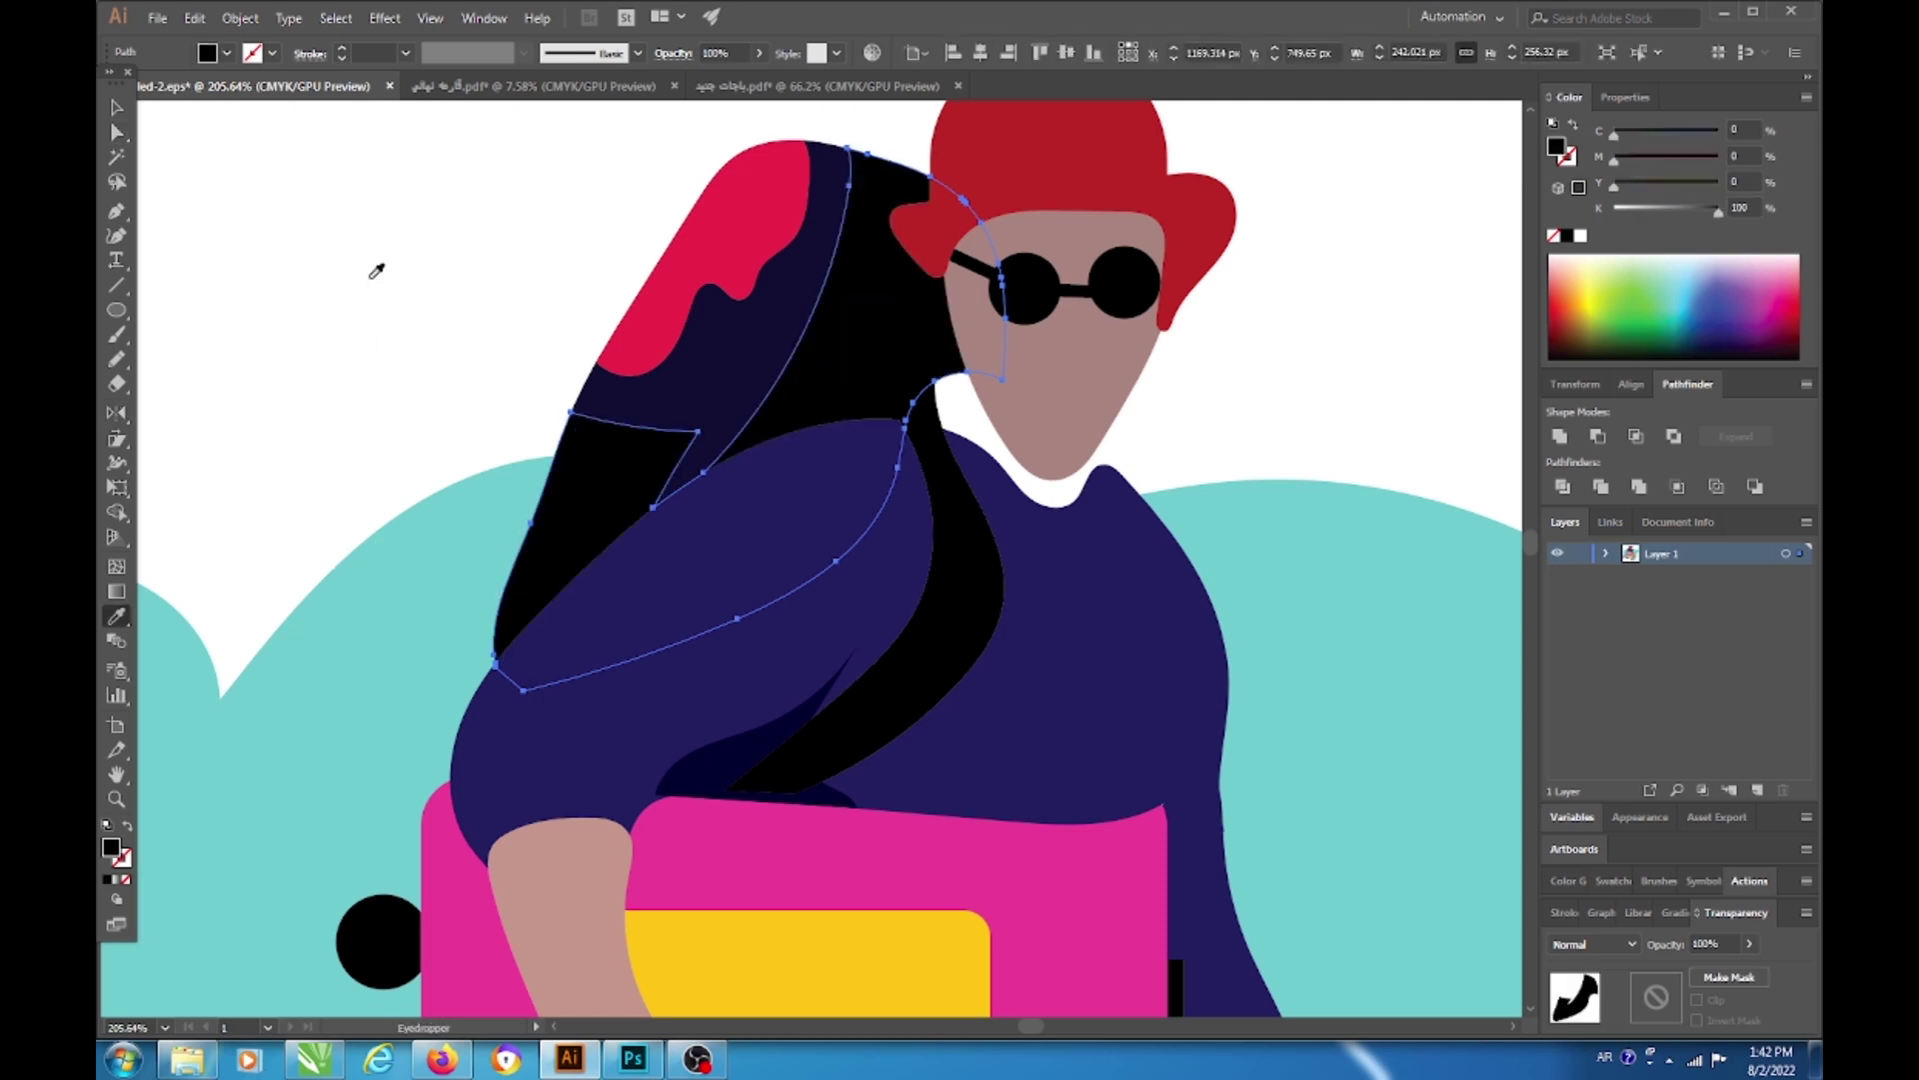
key("ctrl+shift+a")
key("z")
left_click_drag(549, 291, 483, 376)
Step: Scale up the traveler and teal backdrop together and centre them on the artboard
left_click(618, 331, "alt")
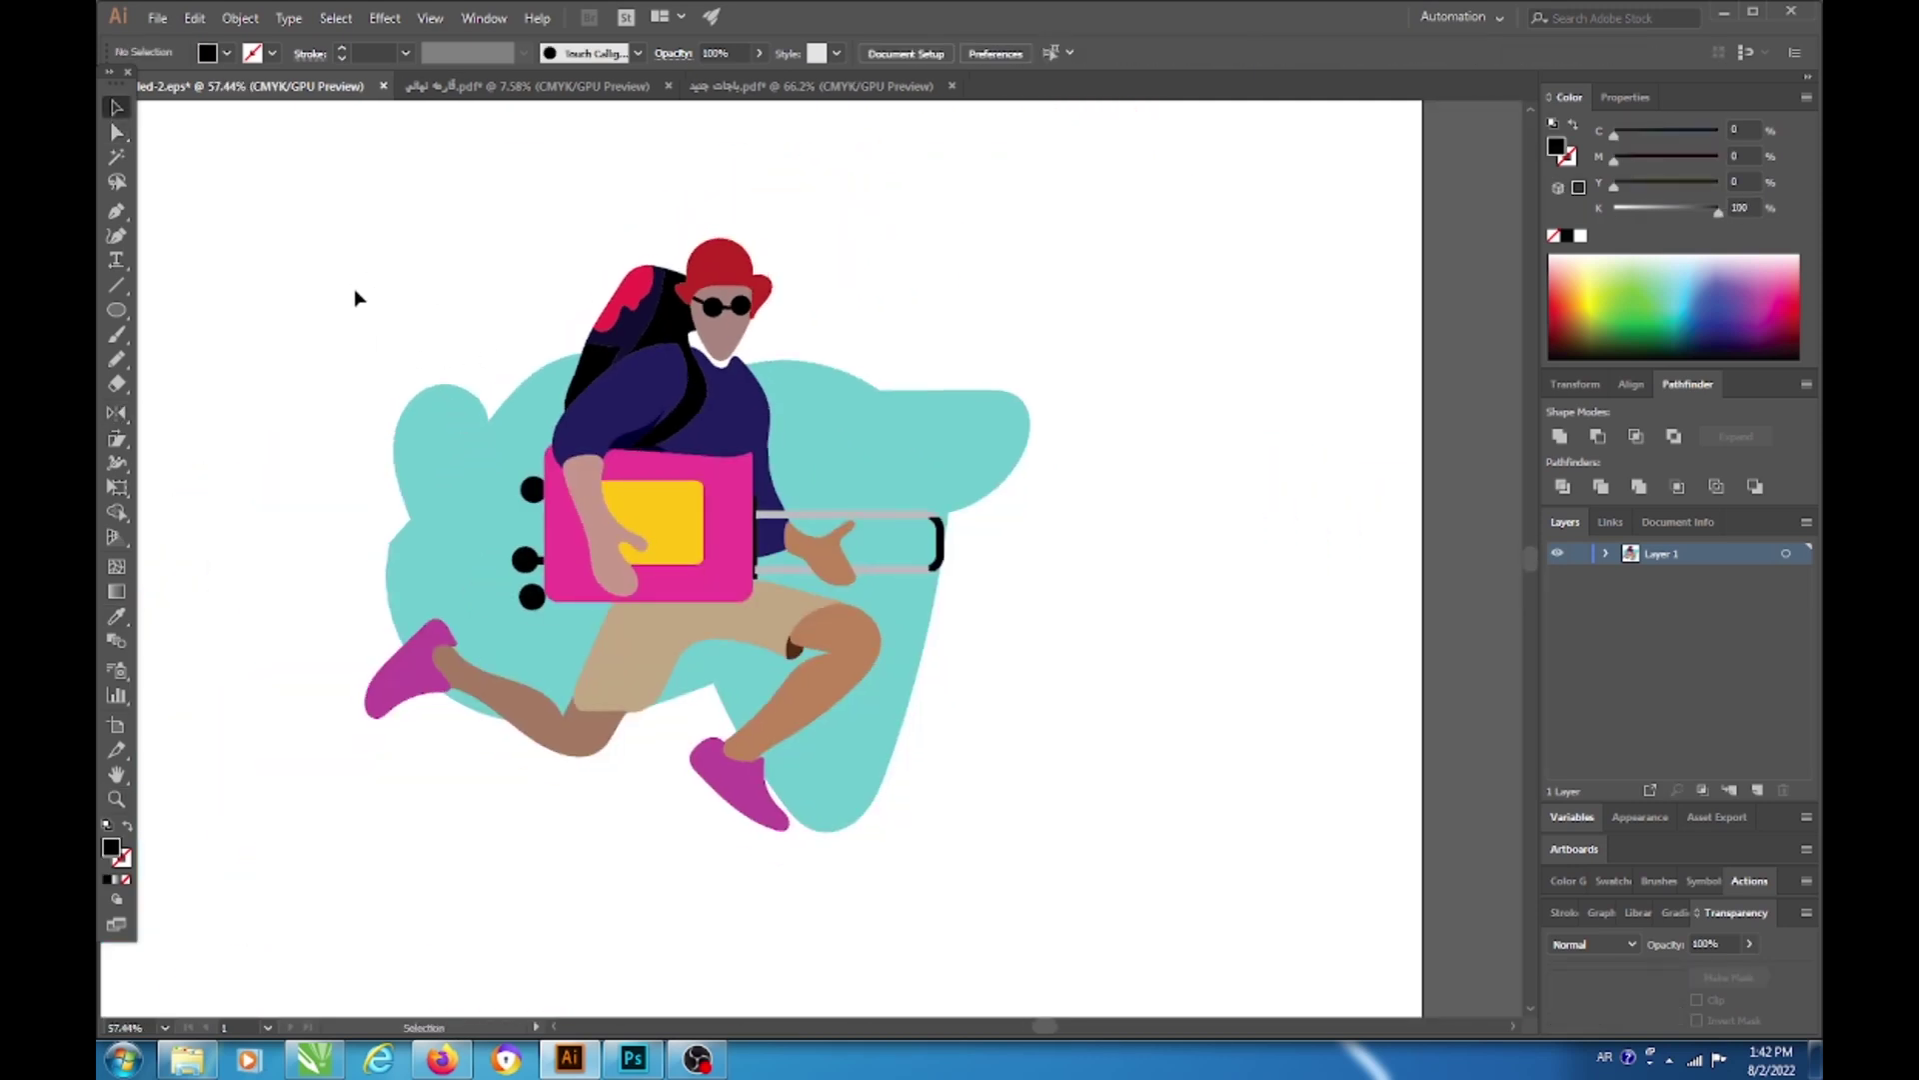
left_click_drag(356, 296, 1186, 853)
left_click_drag(729, 778, 1123, 780)
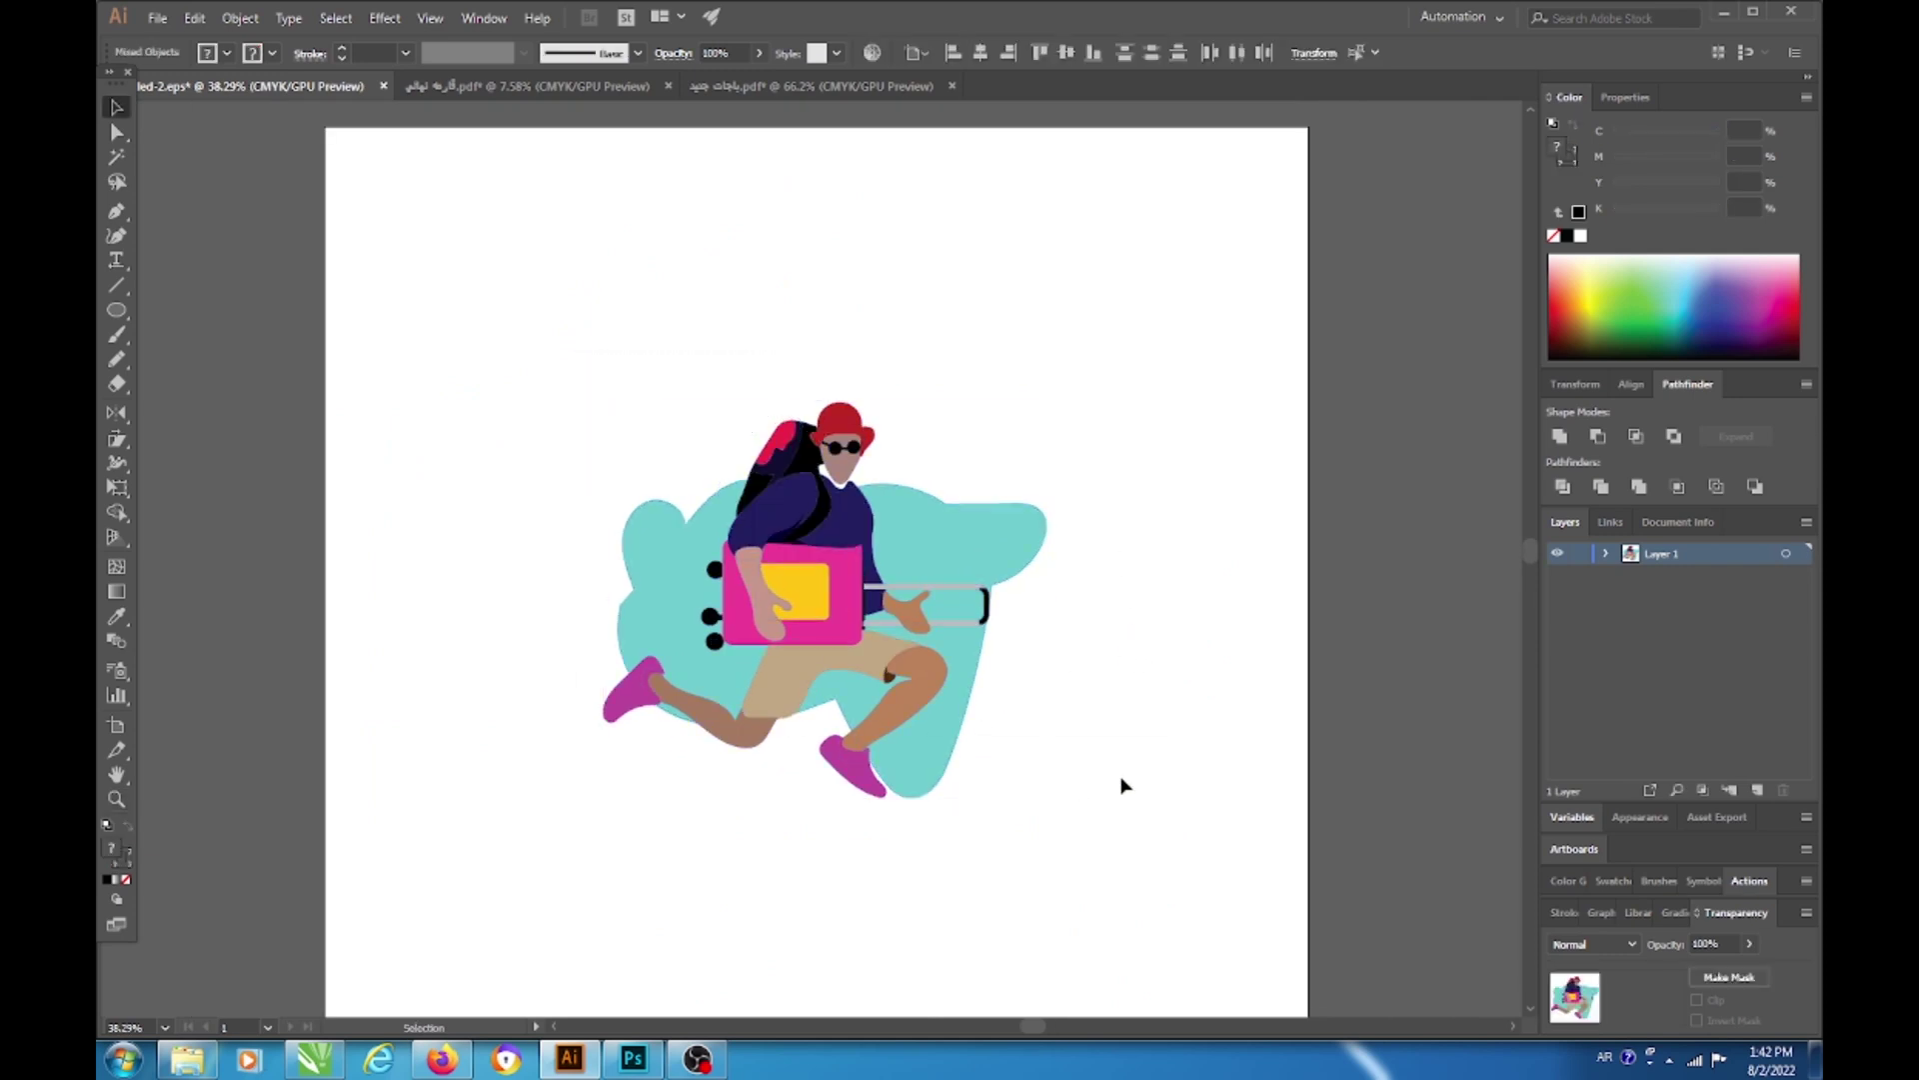
left_click(1213, 703)
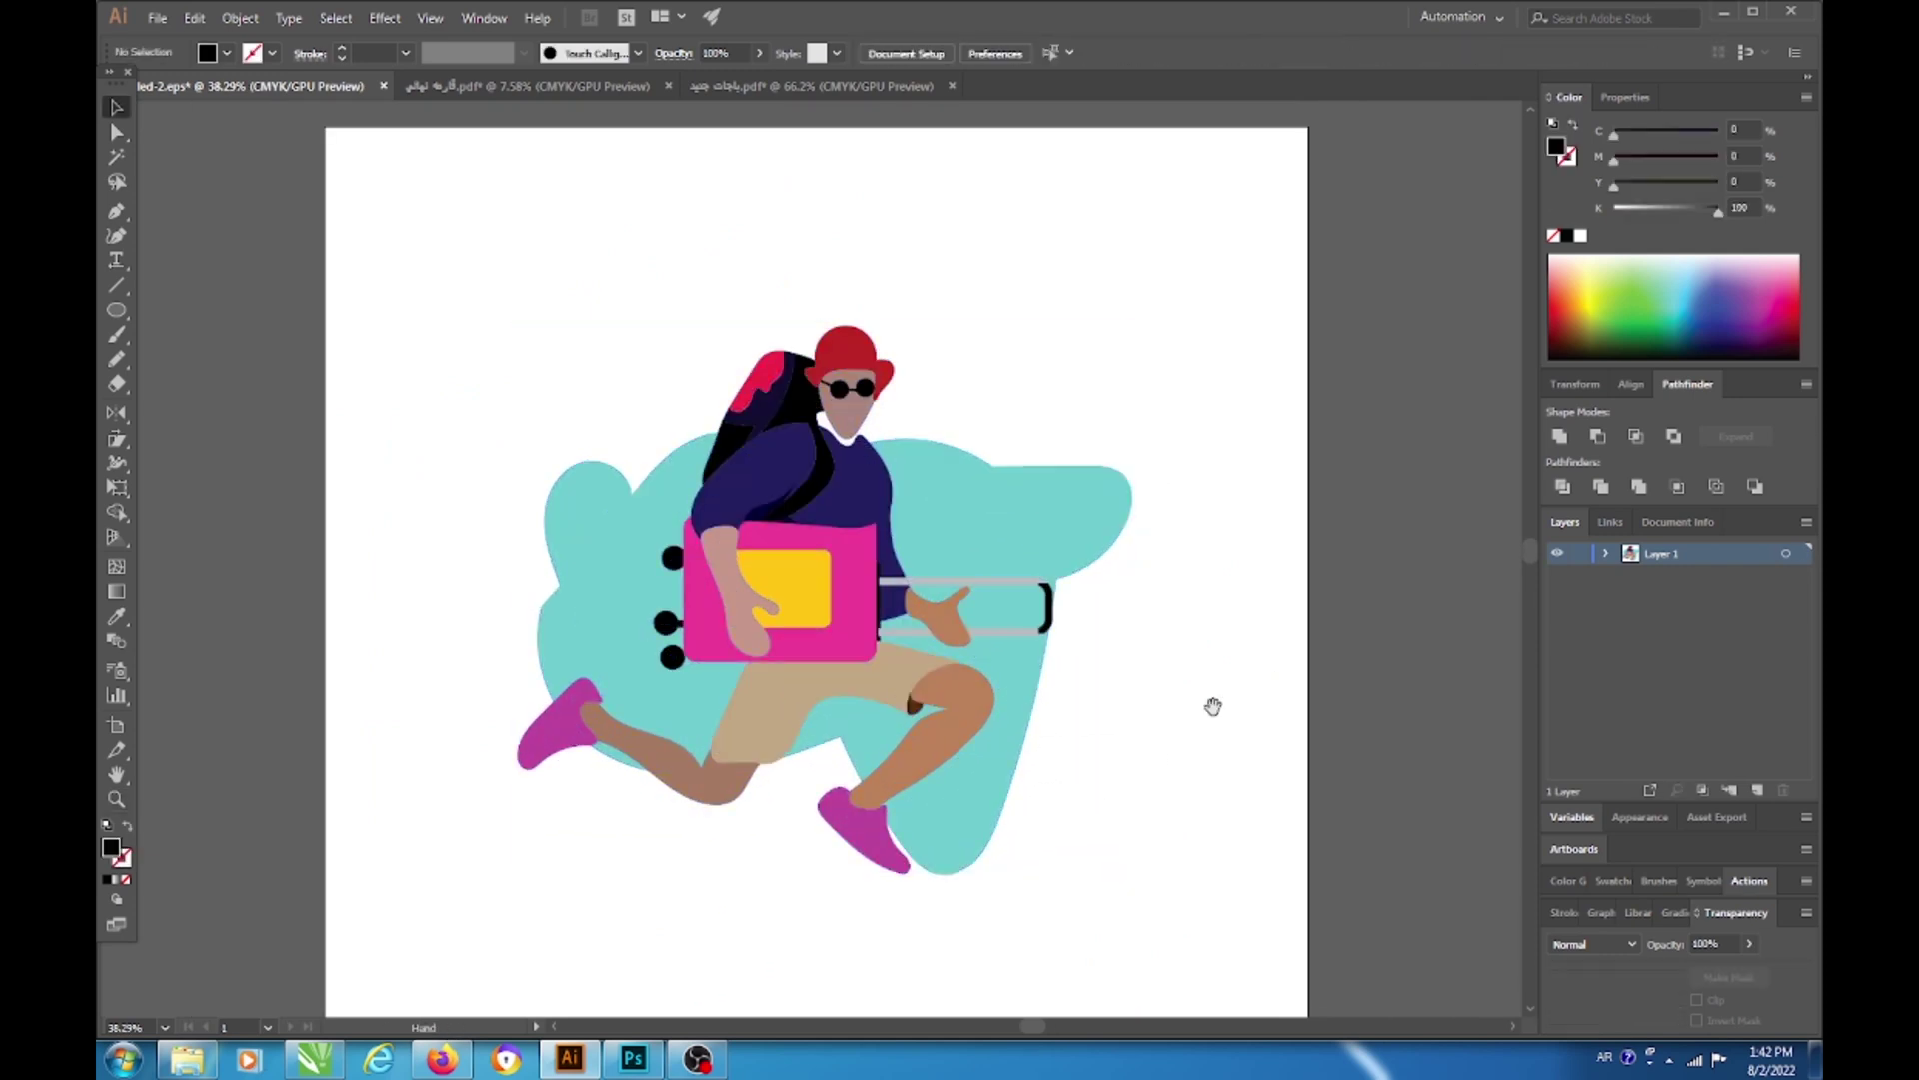
key("z")
left_click_drag(1099, 733, 1011, 733)
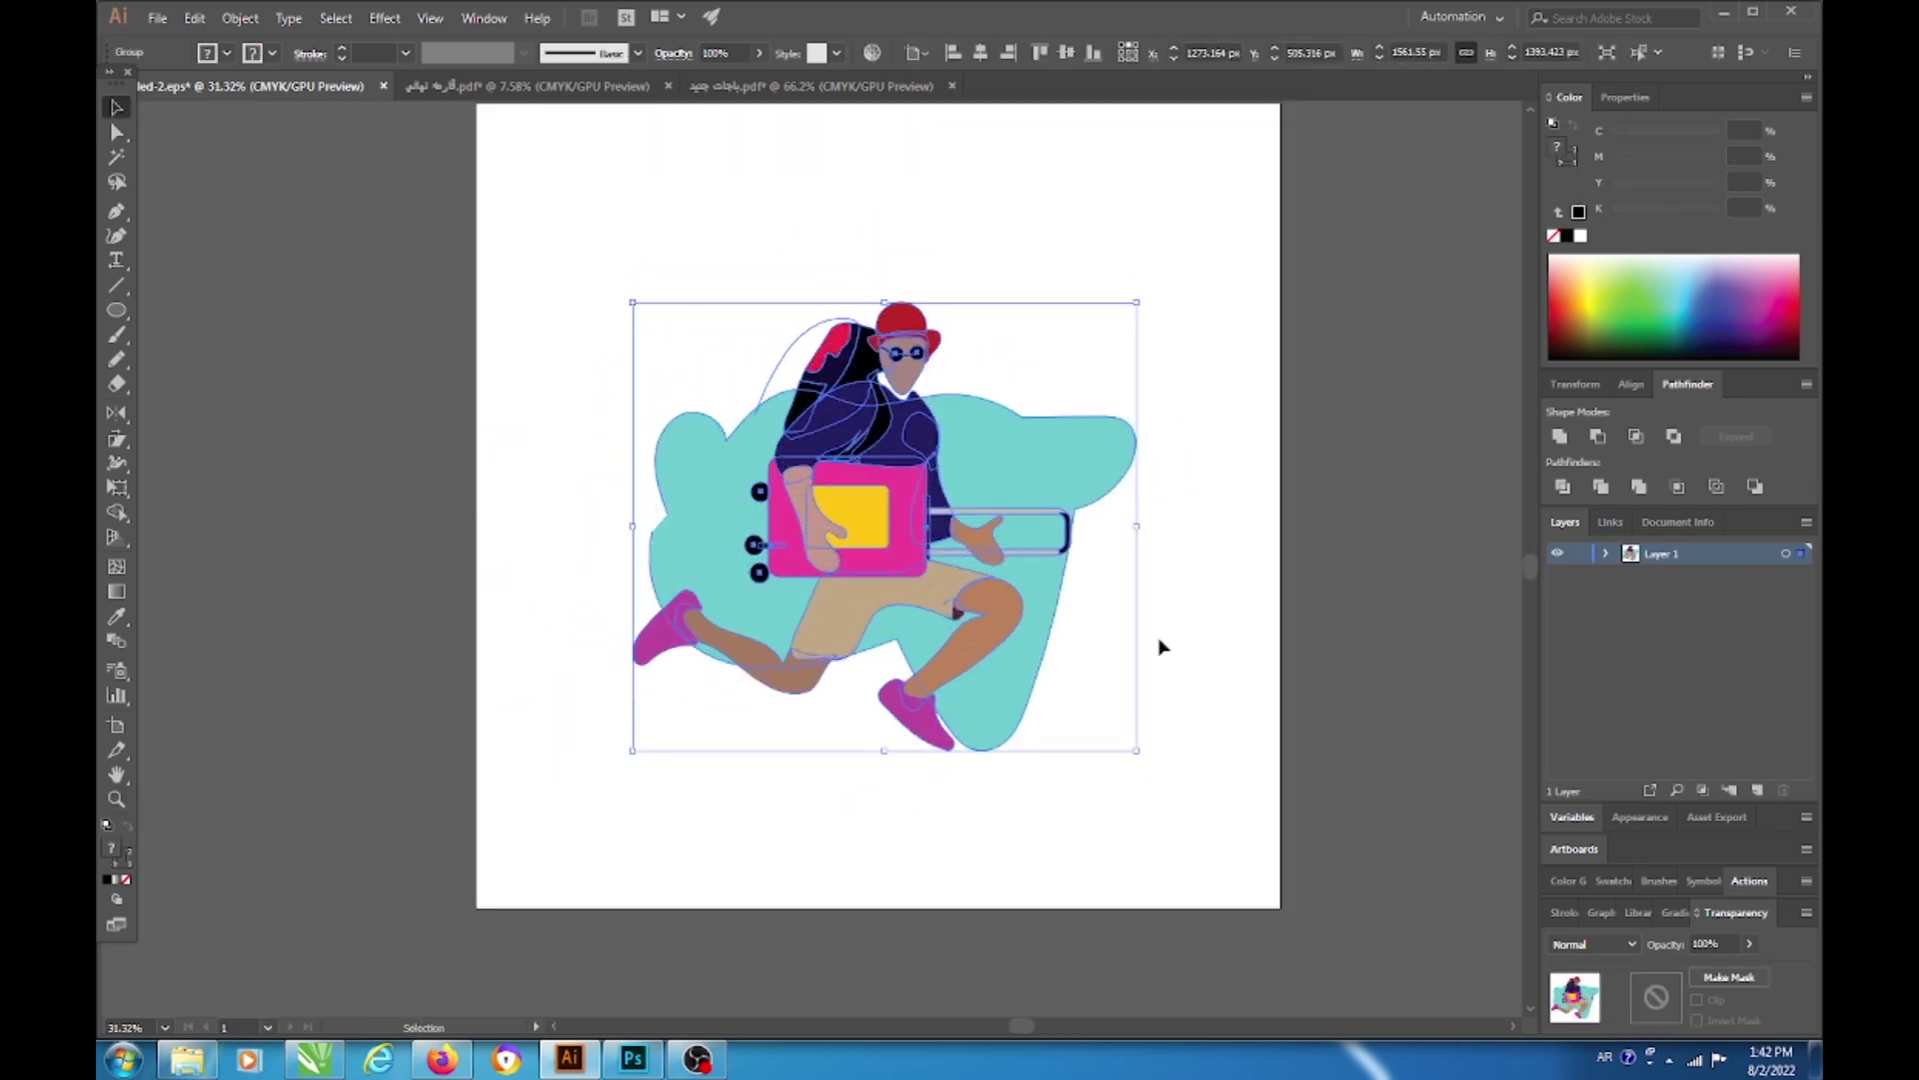
left_click_drag(946, 684, 851, 462)
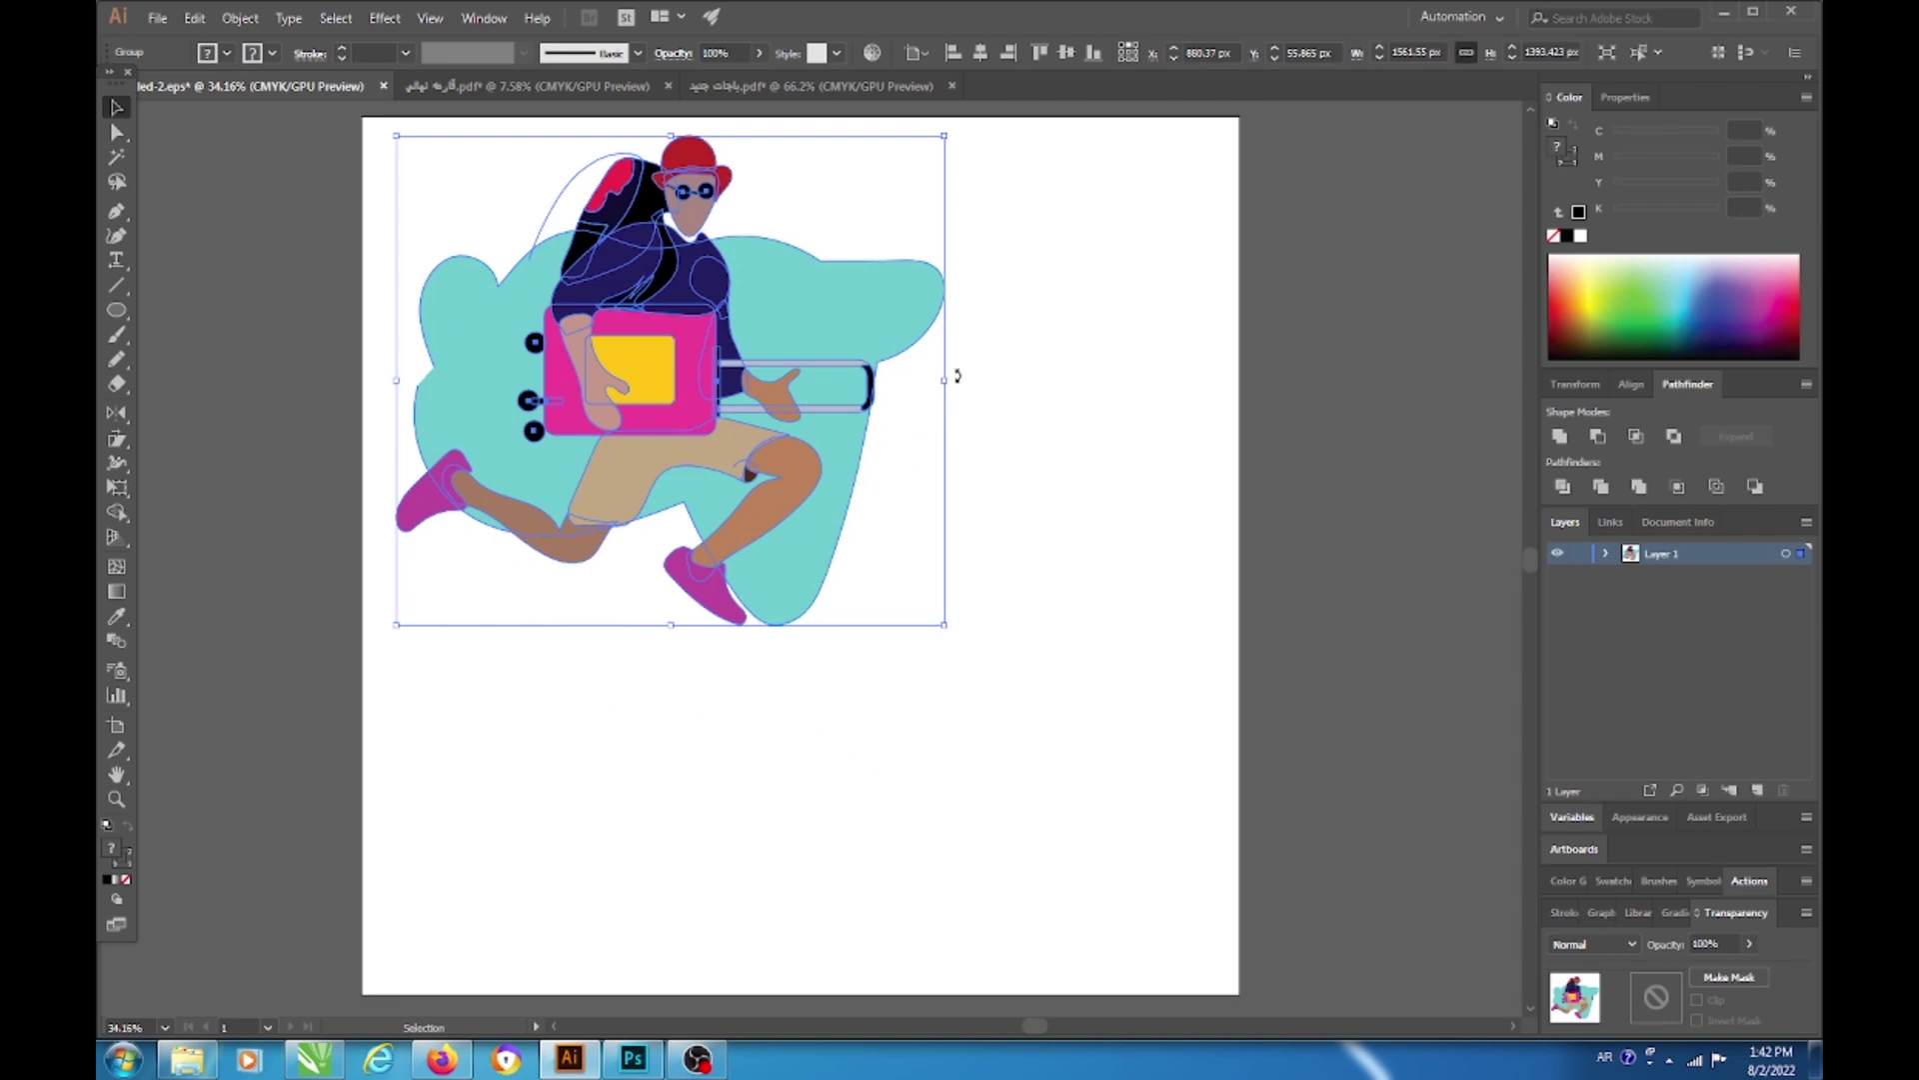
left_click_drag(746, 430, 1036, 648)
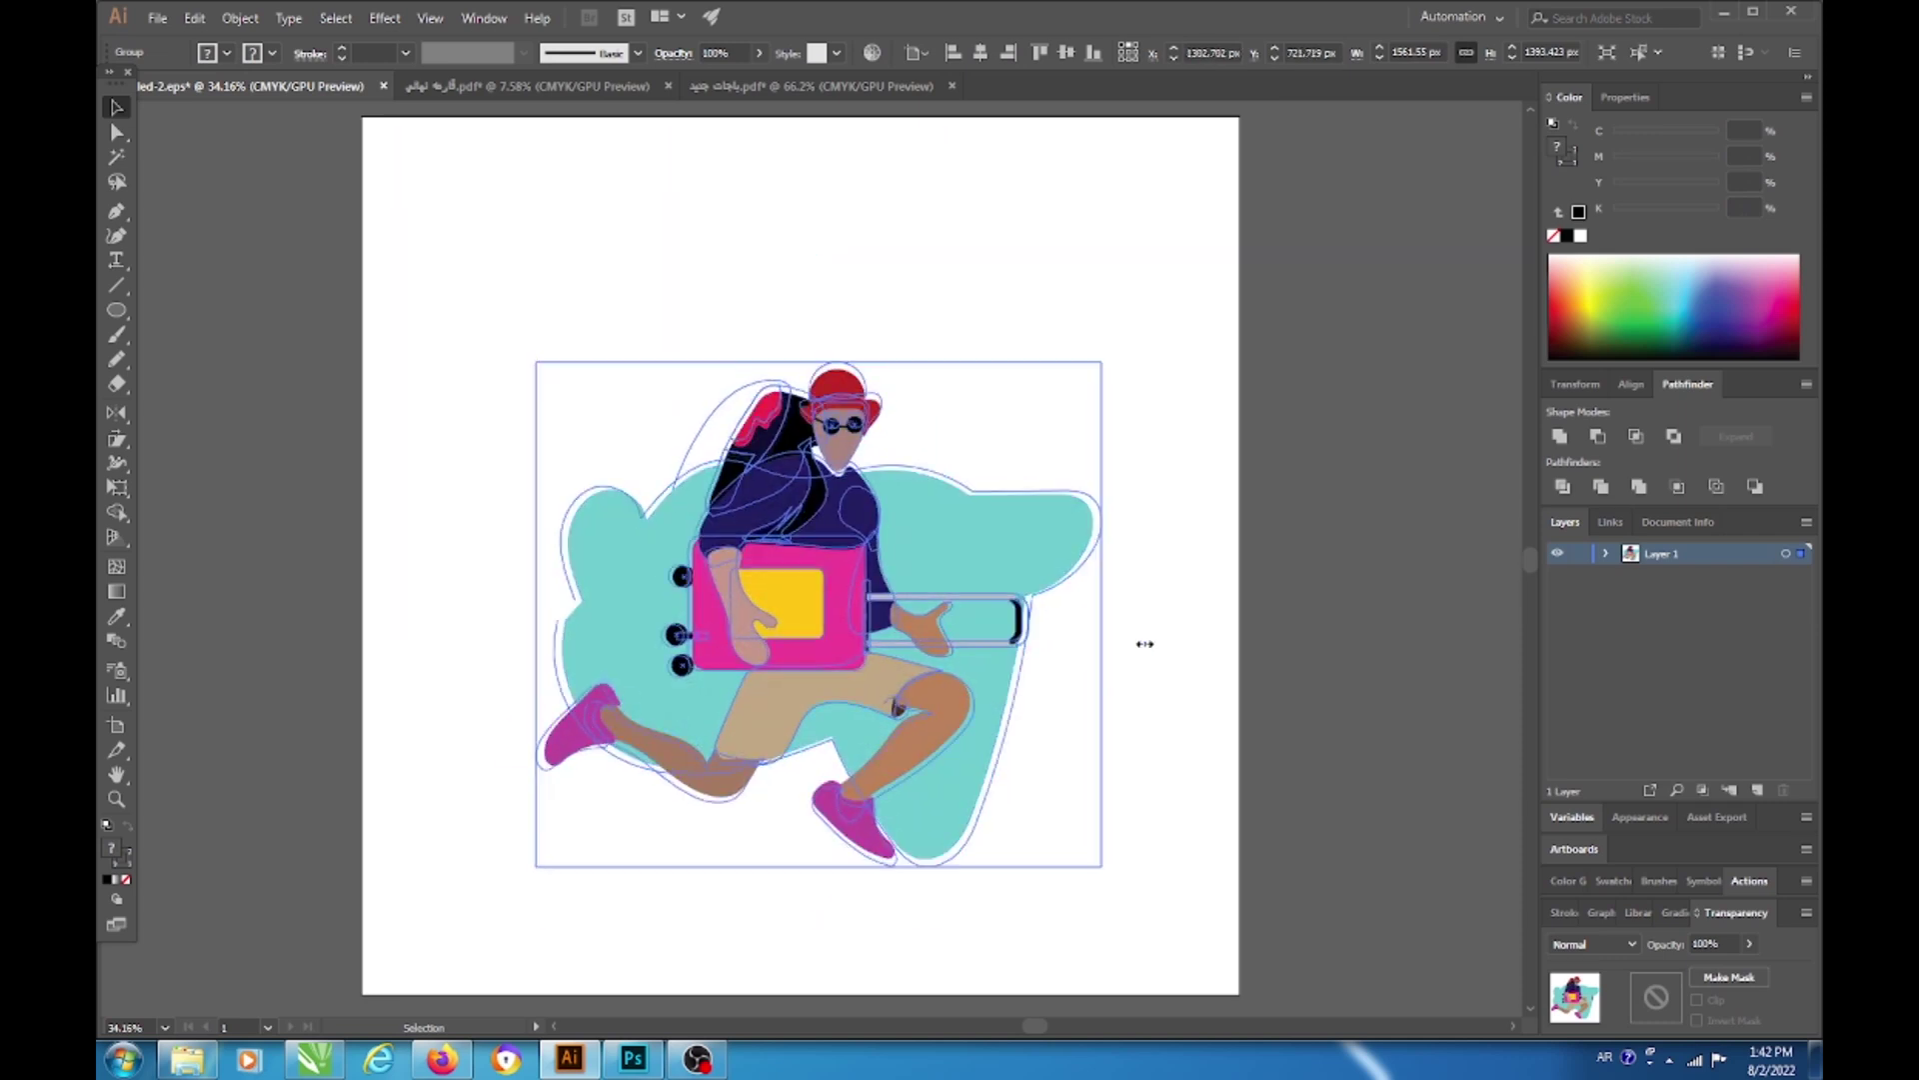
left_click(1300, 710)
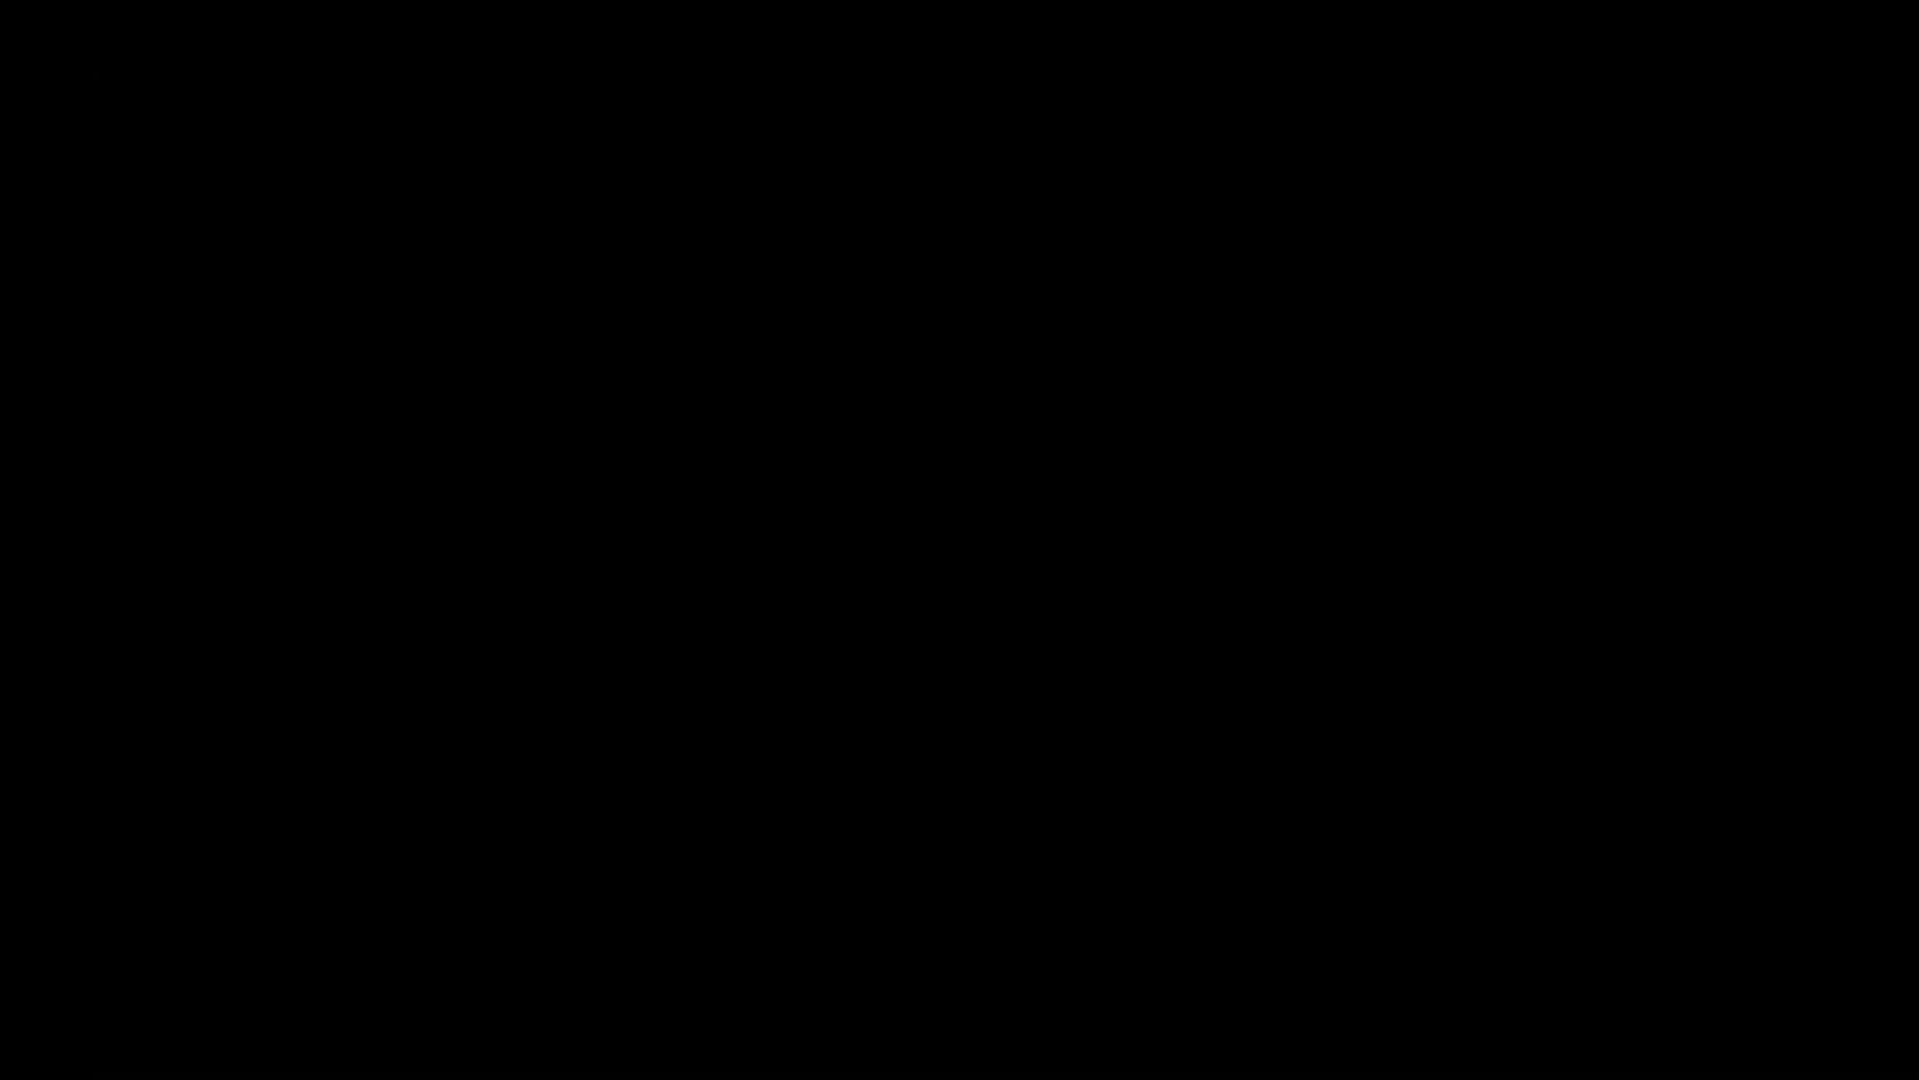